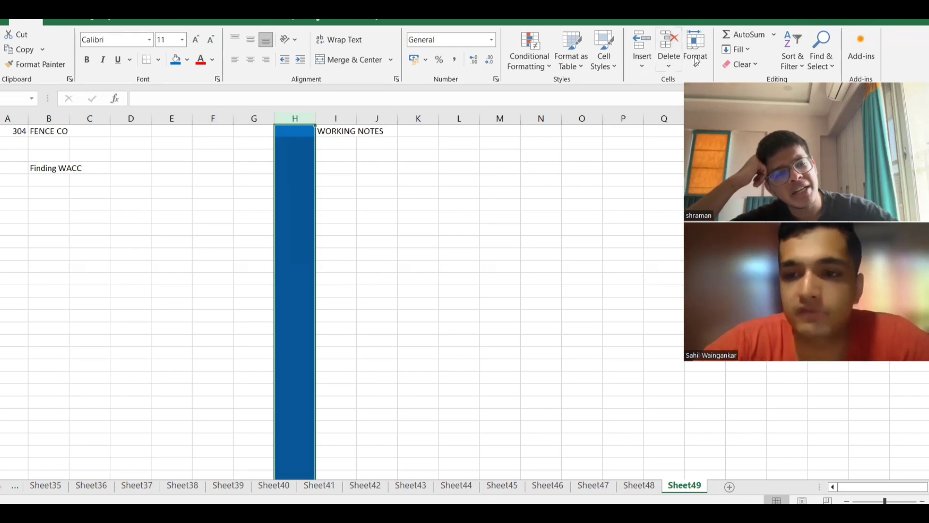
# Insert two blank columns at column H, before the blue divider column
pyautogui.doubleClick(642, 42)
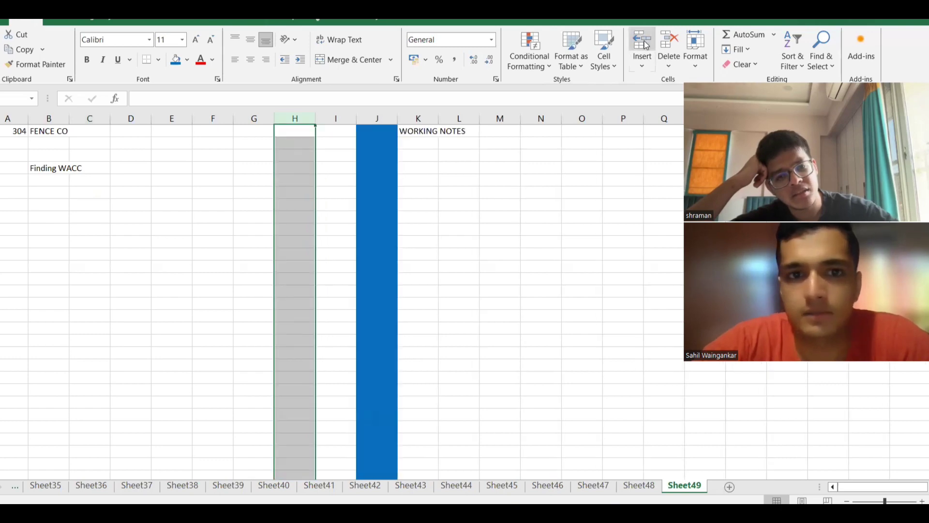
pyautogui.click(601, 280)
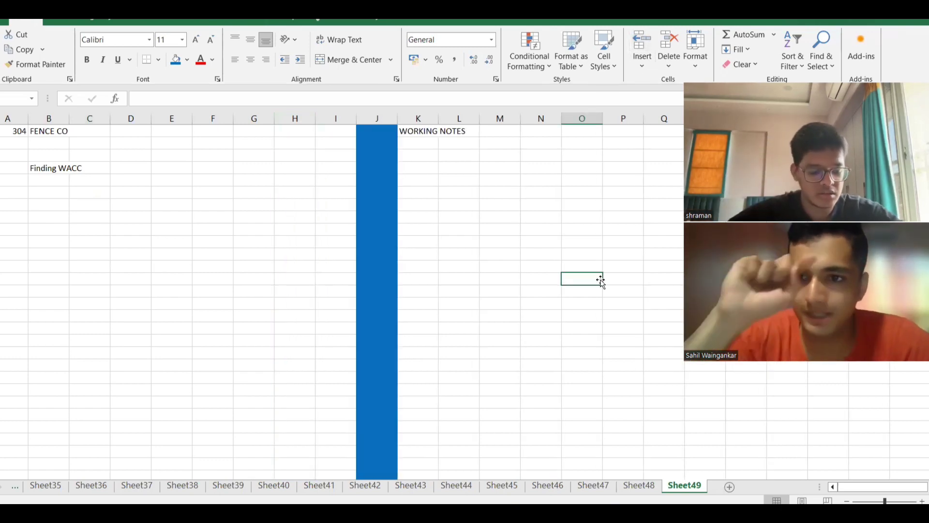
# Enter the labels EQUITY and DEBT in consecutive cells of column C, starting two rows below the Finding WACC heading
pyautogui.click(91, 194)
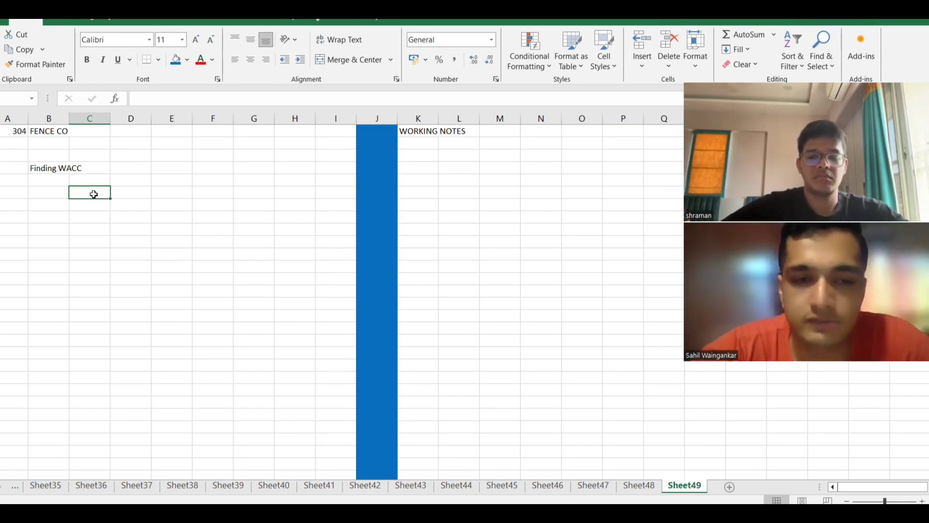
pyautogui.hotkey('alt', 'Tab')
pyautogui.hotkey('alt', 'Tab')
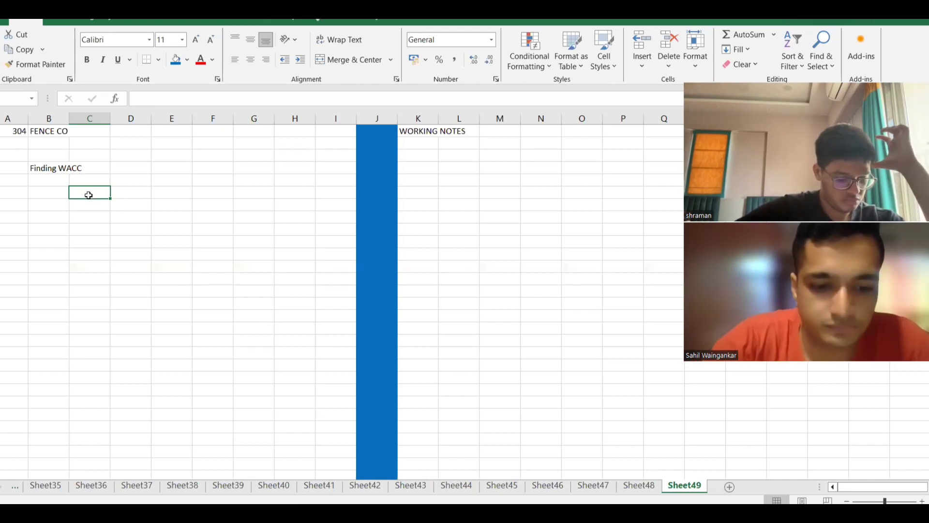
pyautogui.write('EQU')
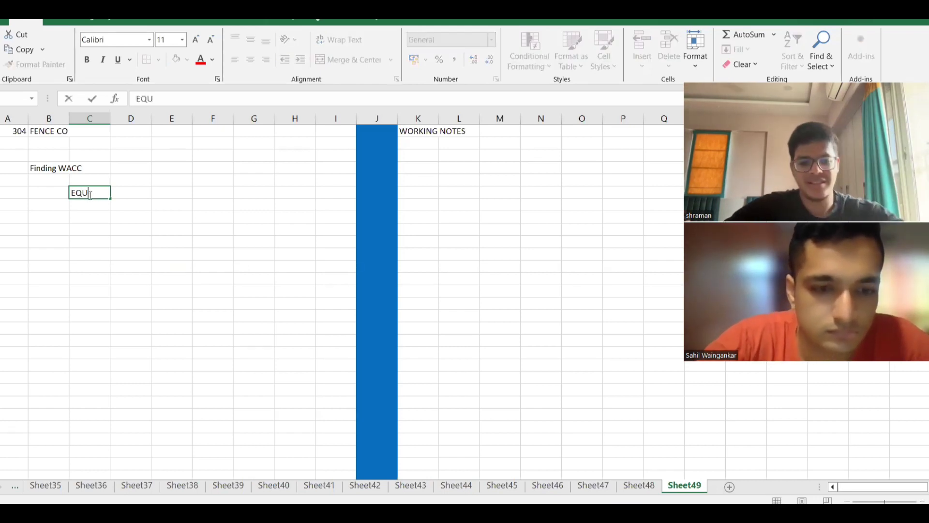
pyautogui.write('ITY')
pyautogui.press('Return')
pyautogui.write('DE')
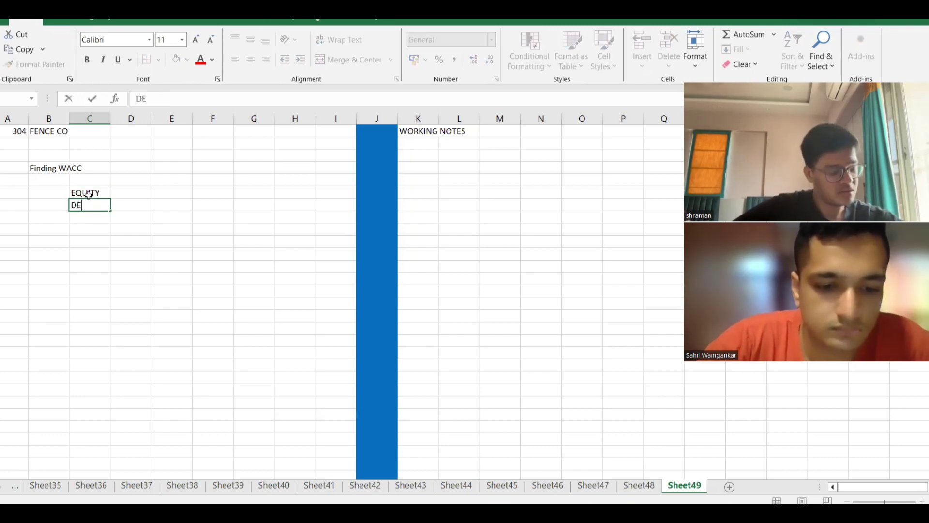
pyautogui.write('V')
pyautogui.press('BackSpace')
pyautogui.write('CT')
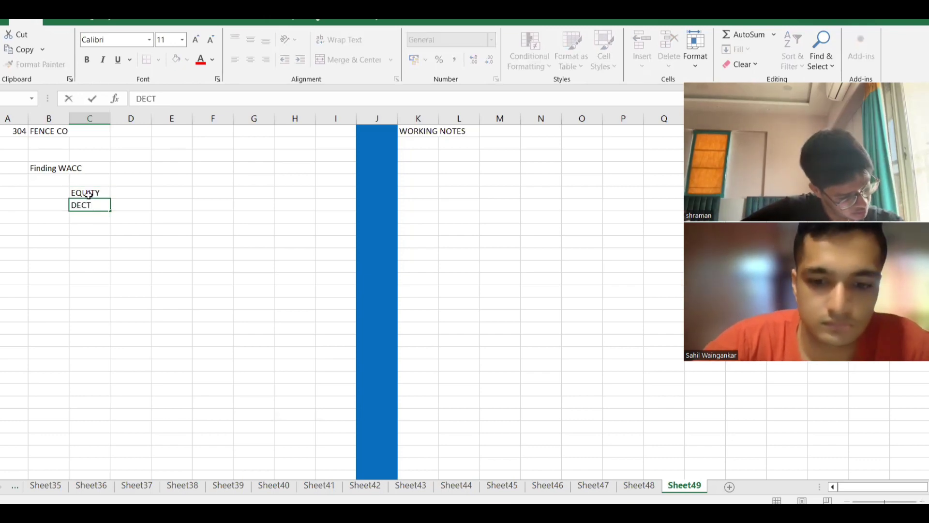
pyautogui.press('BackSpace')
pyautogui.press('BackSpace')
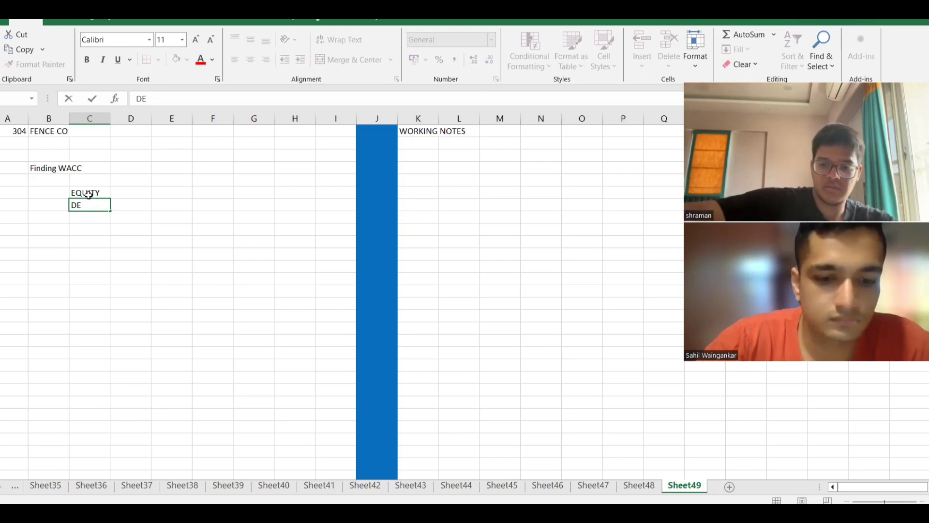
pyautogui.write('BT')
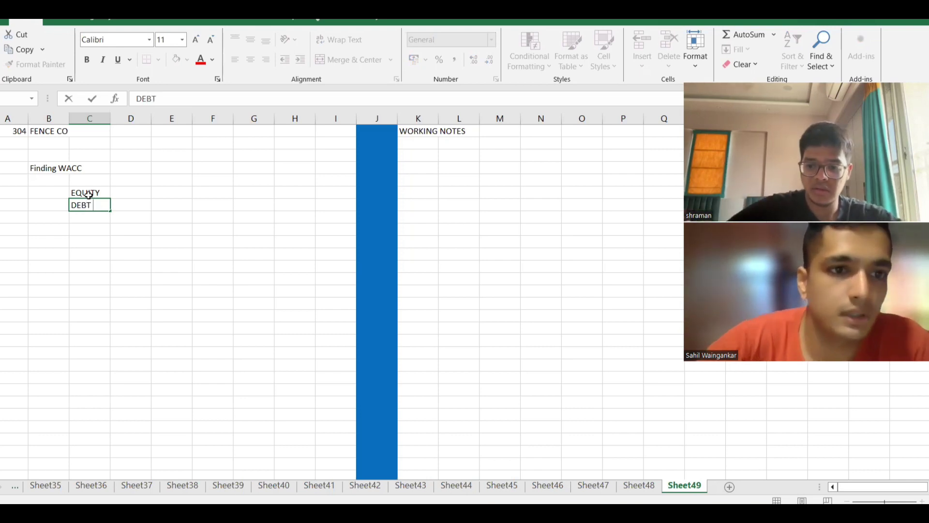
pyautogui.click(57, 243)
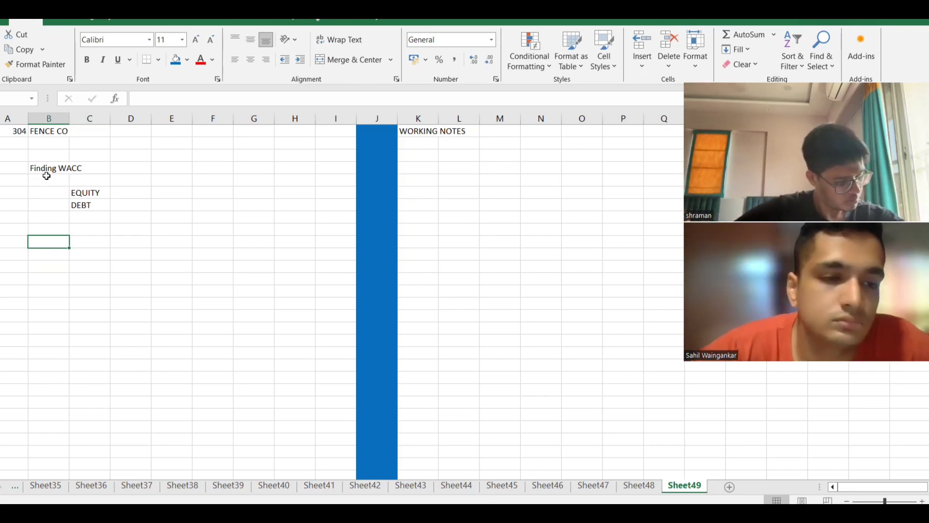
# Clear the Finding WACC heading with its EQUITY and DEBT labels, and enter the heading "FINDING Ke" in its place
pyautogui.moveTo(45, 173); pyautogui.dragTo(92, 206)
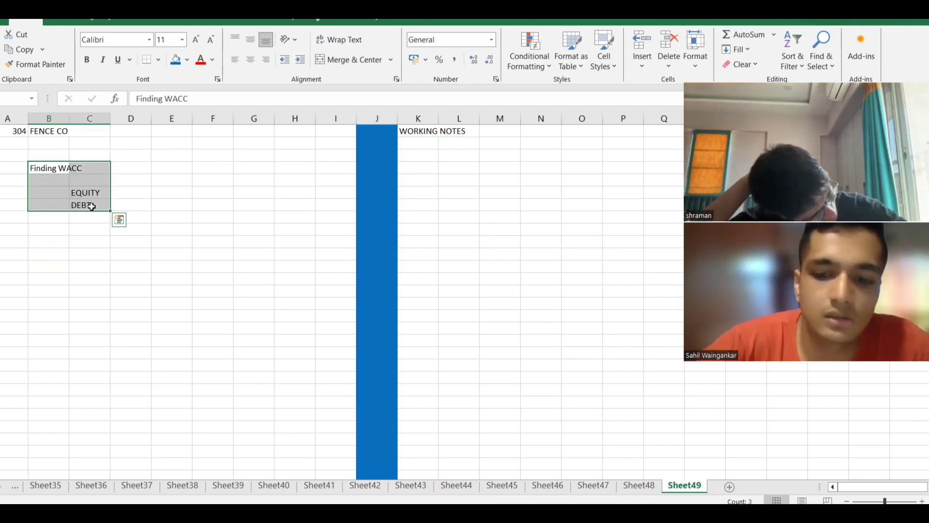
pyautogui.press('Delete')
pyautogui.click(63, 171)
pyautogui.write('FI')
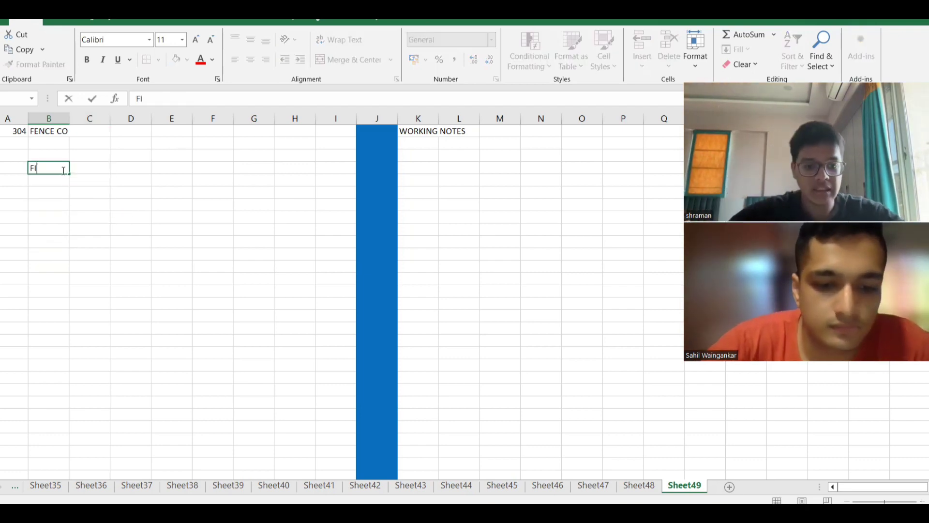
pyautogui.write('NDING Ke')
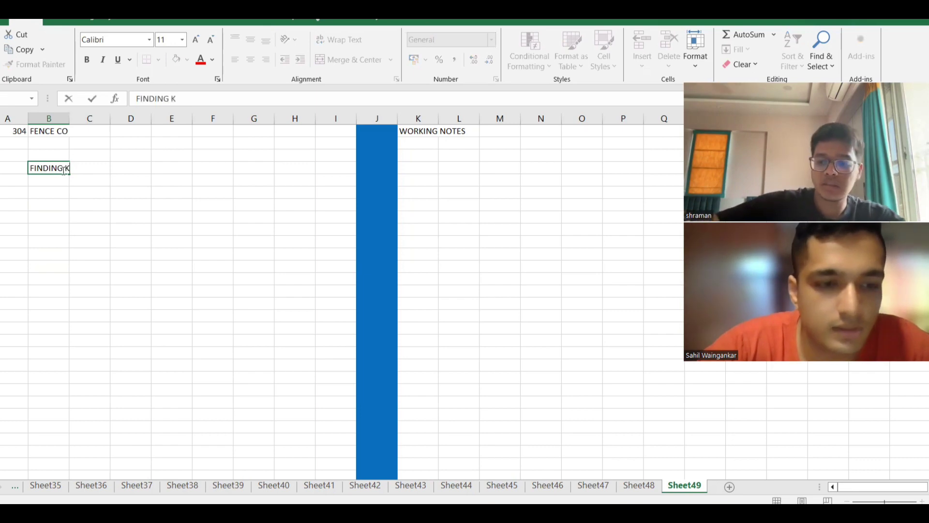
# Write the formula text "Ke = Rf + Beta ( Rm - Rf)" in column C, two rows below the heading, checking the Fence Co question
pyautogui.press('Down')
pyautogui.press('Down')
pyautogui.press('Right')
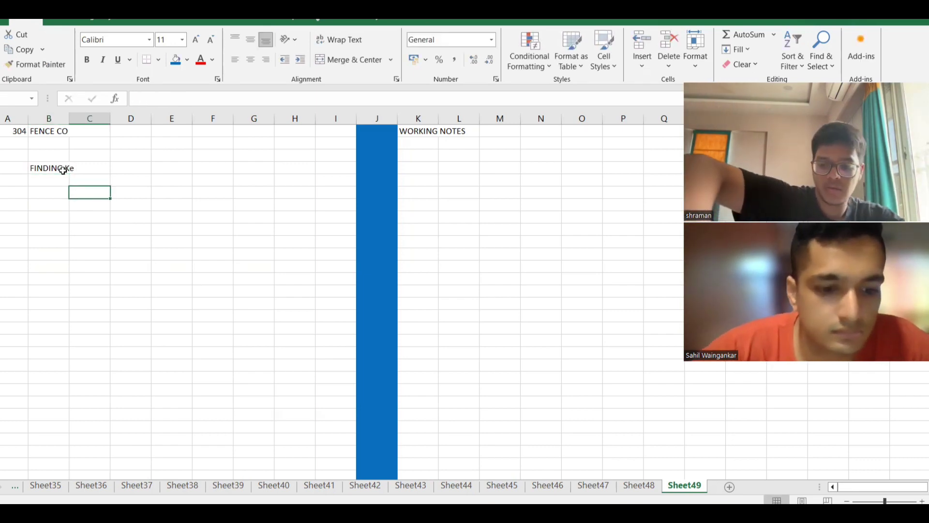
pyautogui.write('Ke')
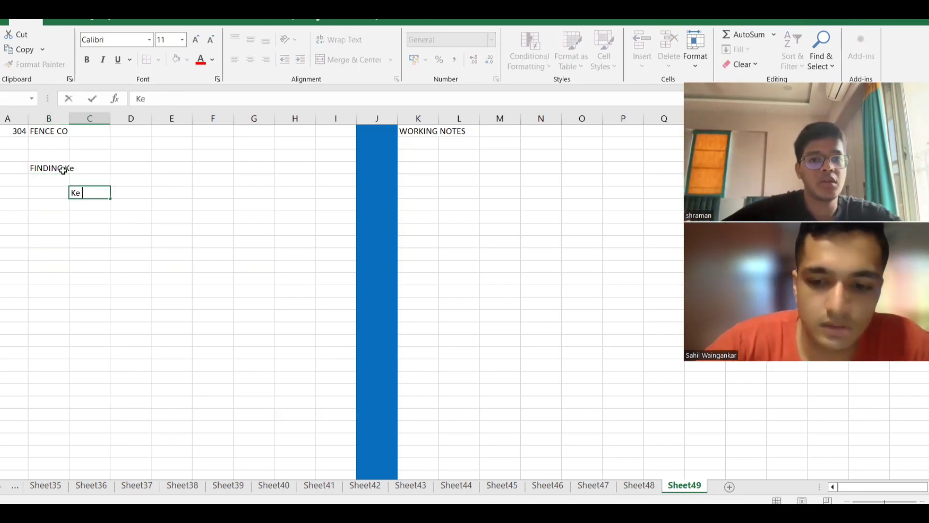
pyautogui.write(' =')
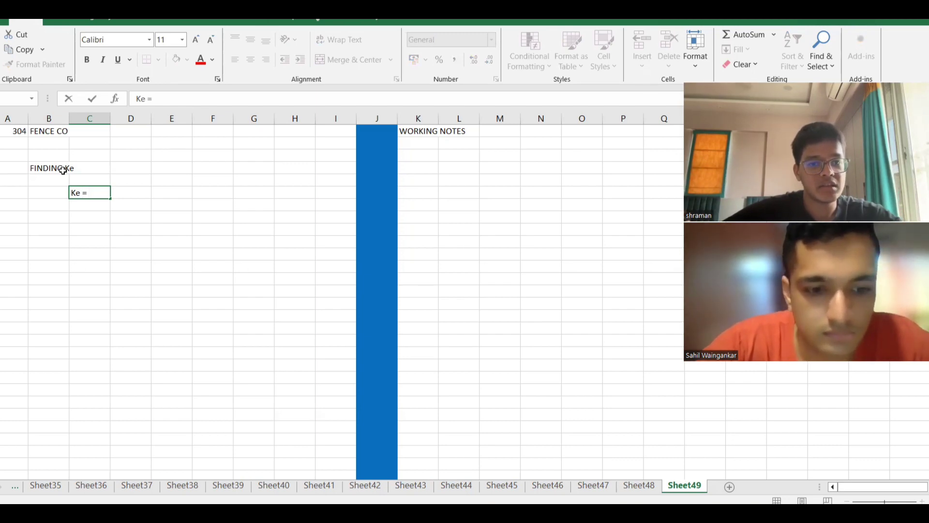
pyautogui.hotkey('alt', 'Tab')
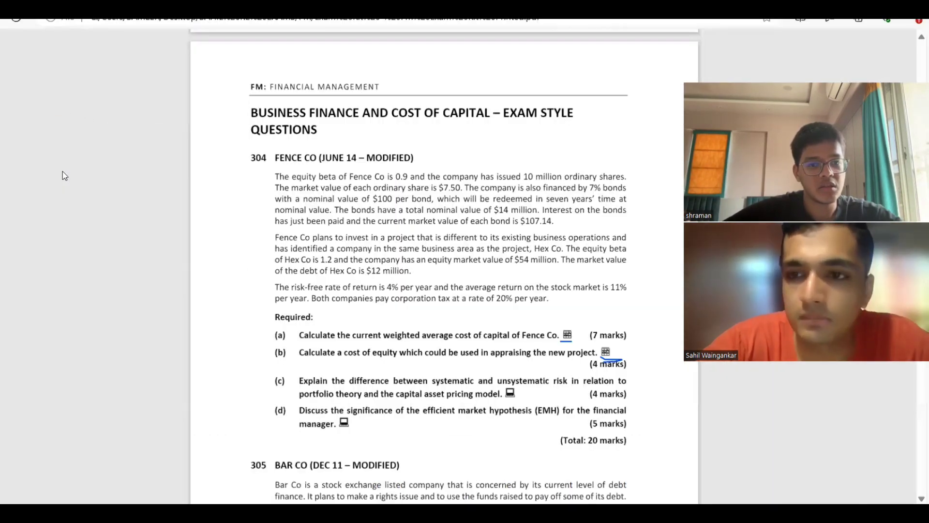
pyautogui.hotkey('alt', 'Tab')
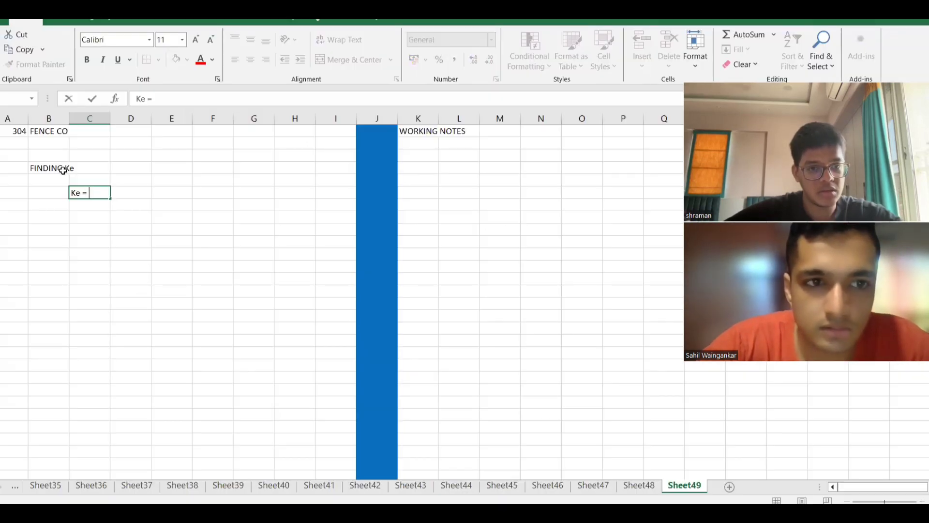
pyautogui.write('Rf')
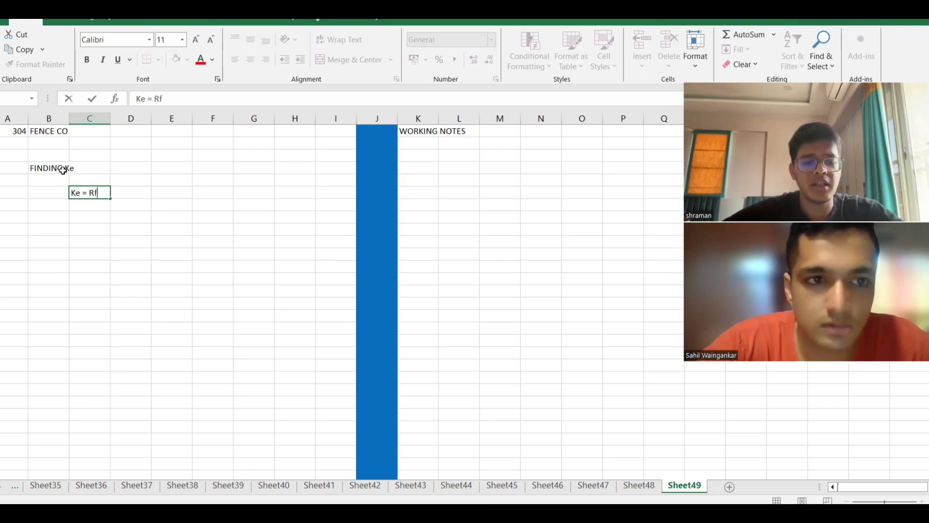
pyautogui.write(' + ')
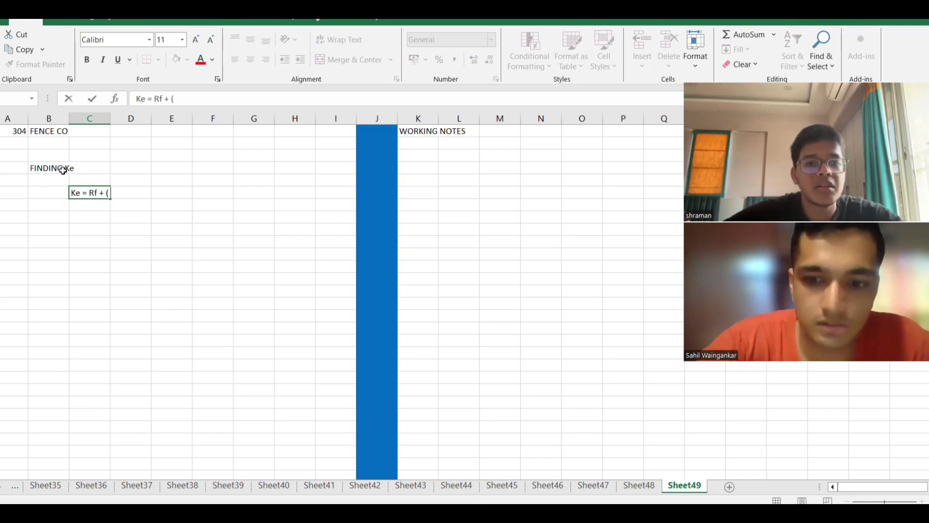
pyautogui.write('(')
pyautogui.press('BackSpace')
pyautogui.write('Beta ')
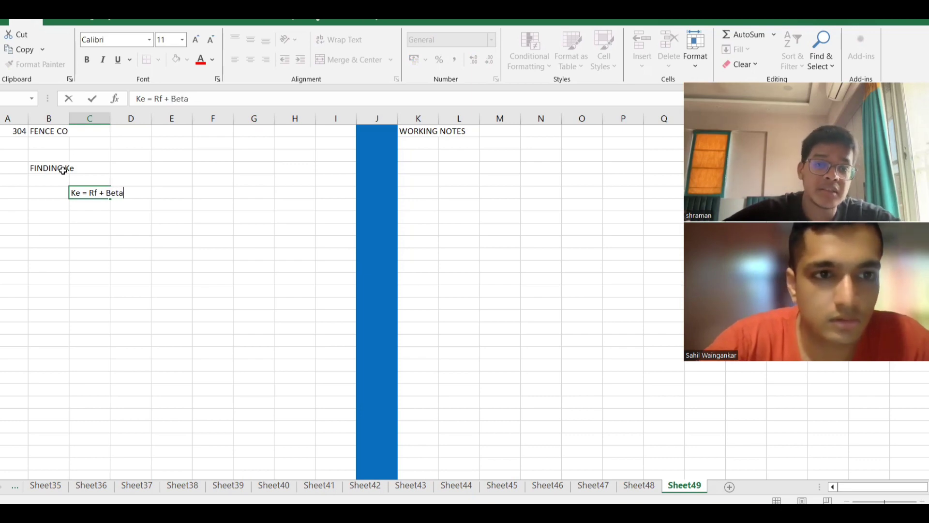
pyautogui.write('(')
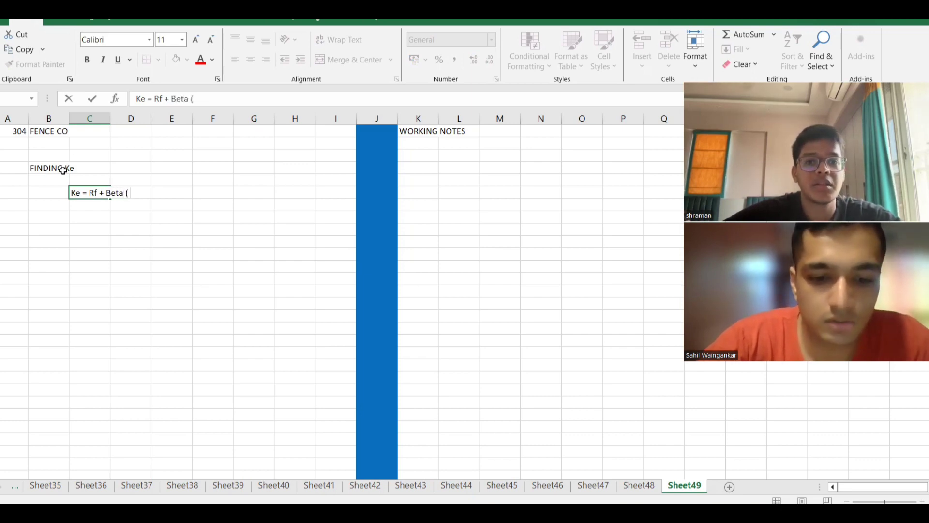
pyautogui.write(' Rm -')
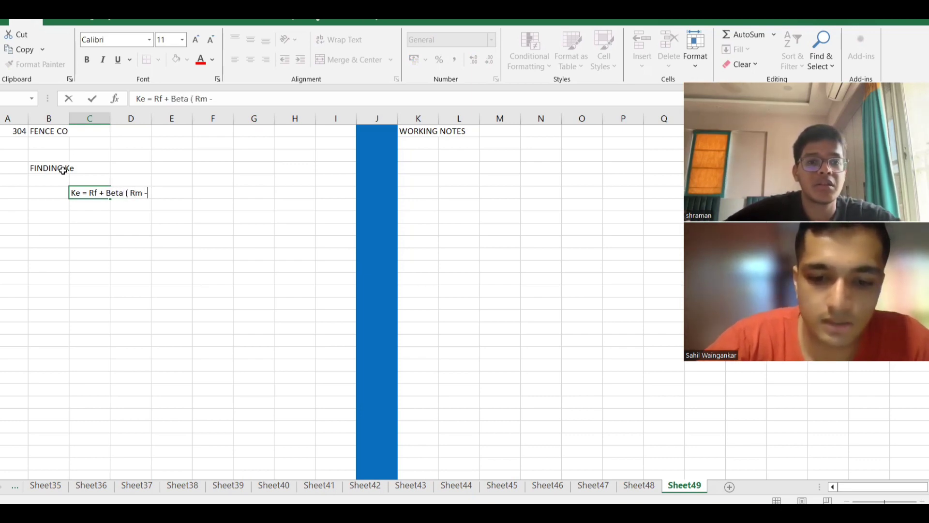
pyautogui.write(' Rf)')
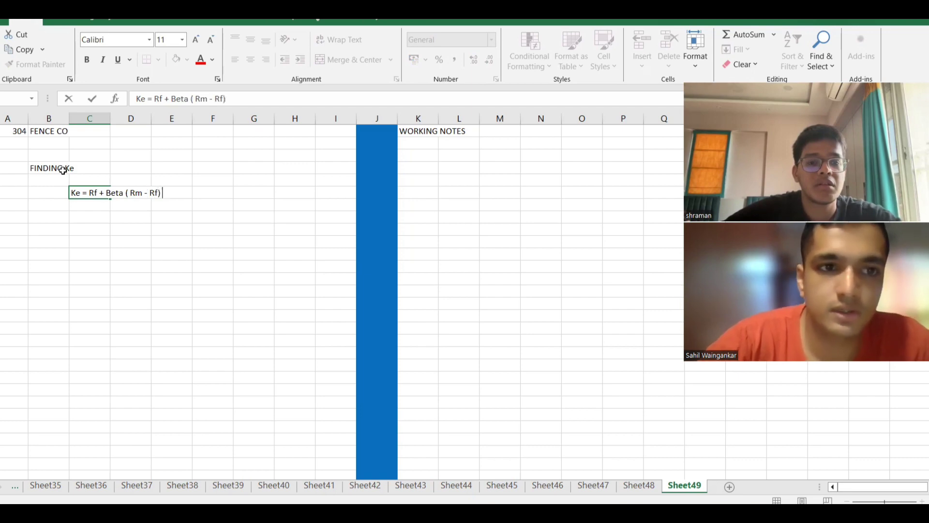
pyautogui.click(81, 216)
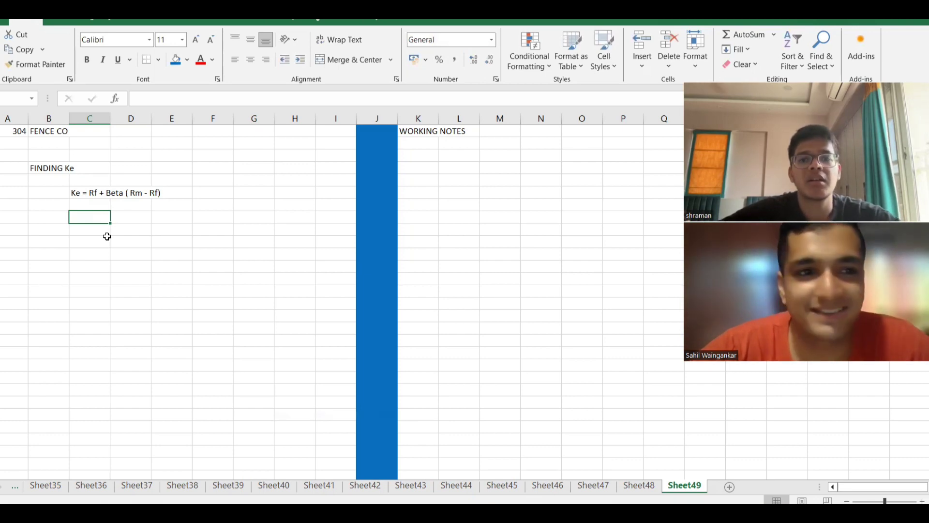
# Enter the note "We have to use the CAPM Formula to find out the cost of equity" directly above the Ke formula
pyautogui.click(98, 180)
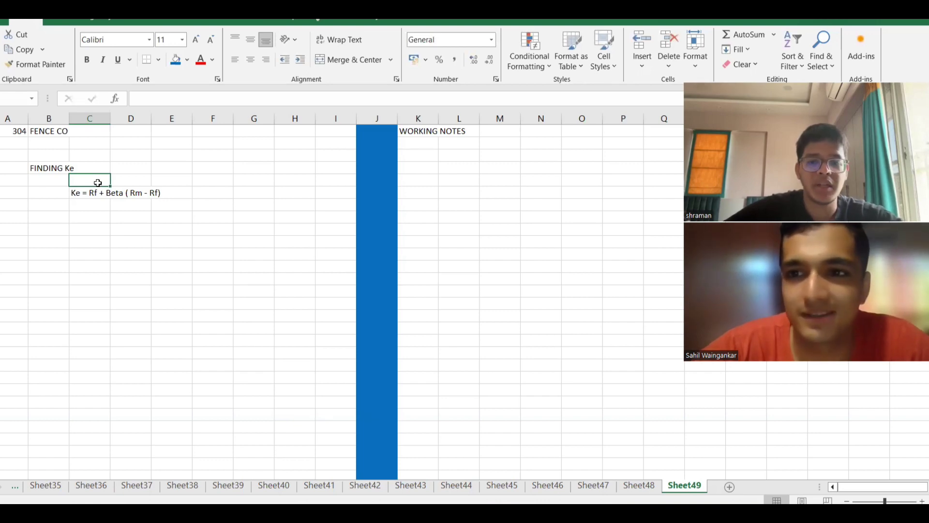
pyautogui.write('We hva')
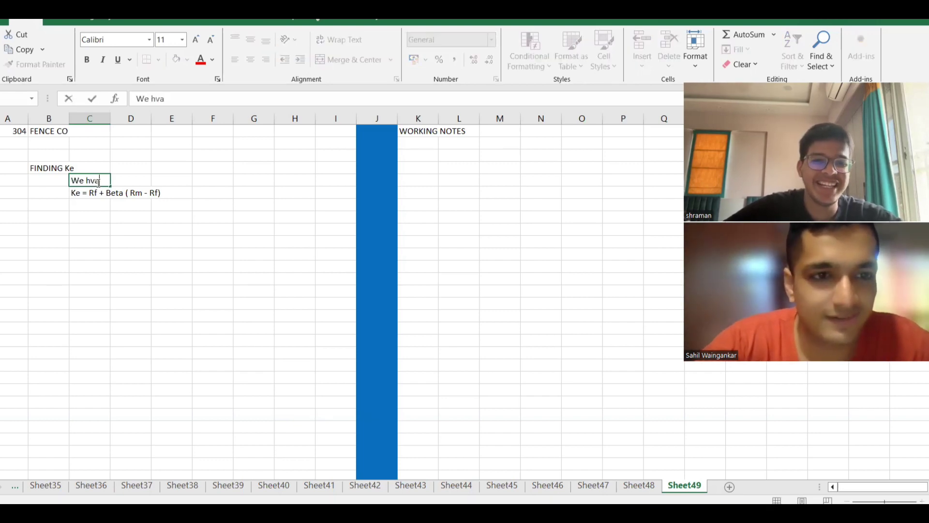
pyautogui.press('BackSpace')
pyautogui.press('BackSpace')
pyautogui.write('ave to use ')
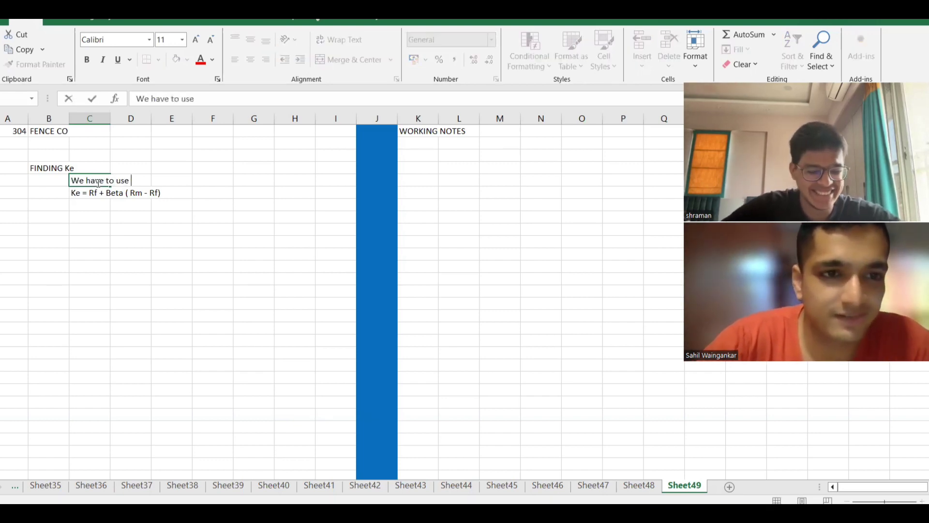
pyautogui.write('the CAPM ')
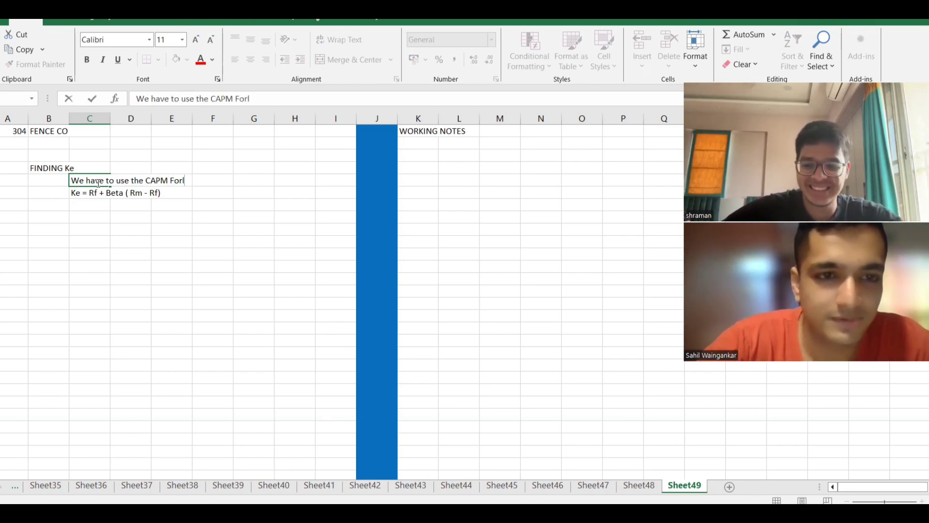
pyautogui.write('Formula to ')
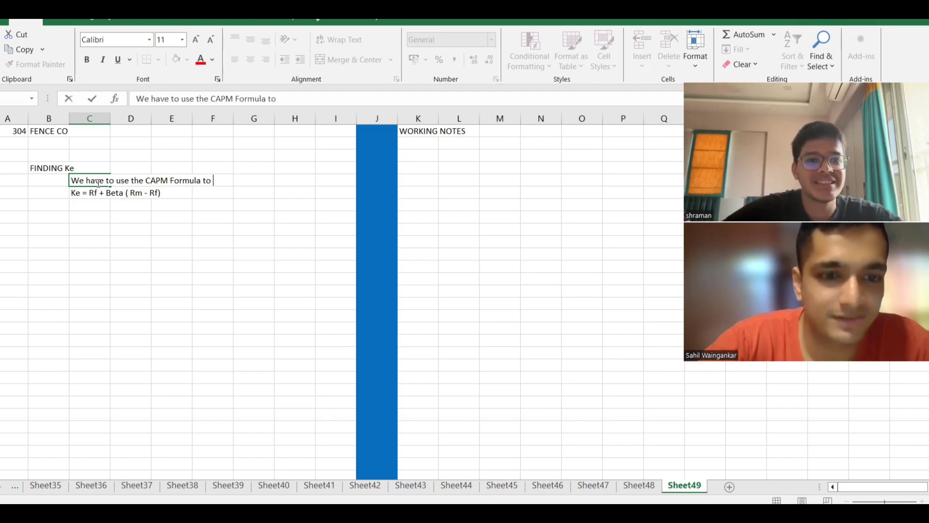
pyautogui.write('find out the ')
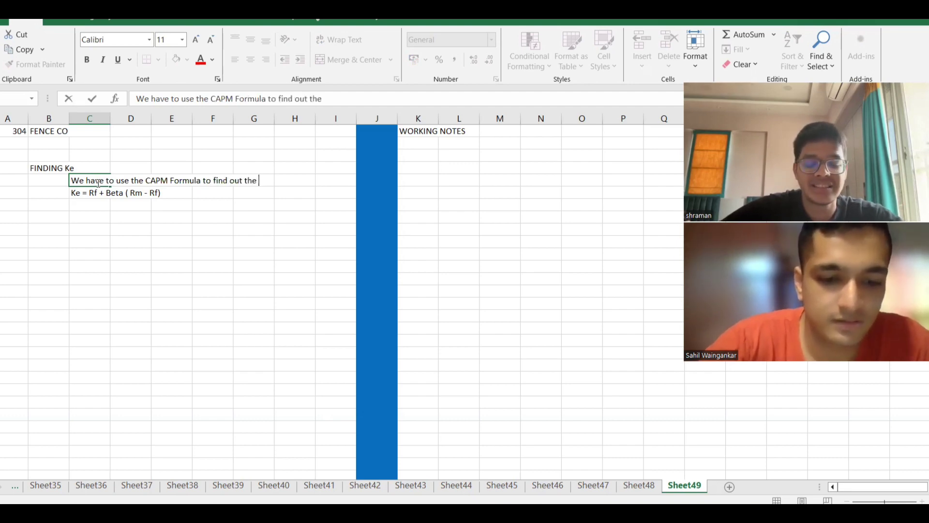
pyautogui.write('cost of equity')
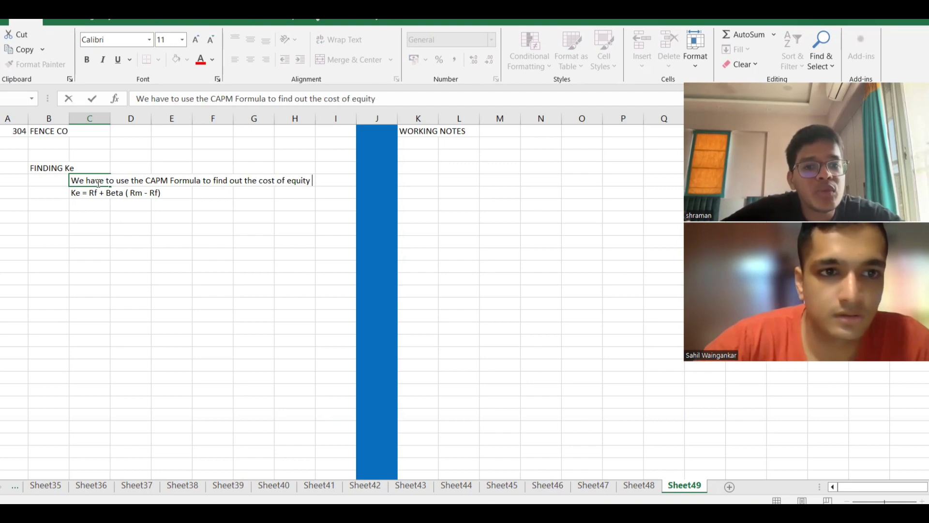
pyautogui.hotkey('ctrl', 'Return')
pyautogui.press('Down')
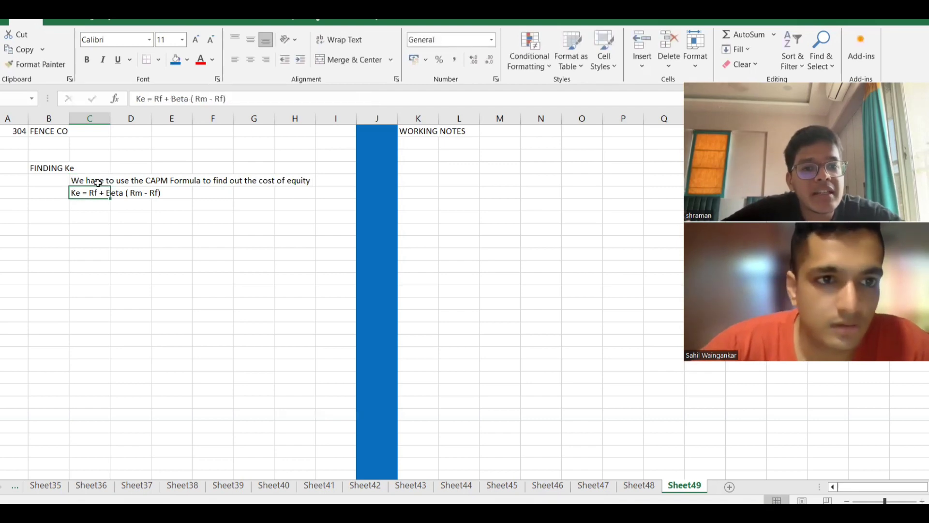
# Italicize the CAPM note above the Ke formula
pyautogui.press('Down')
pyautogui.press('Down')
pyautogui.press('Up')
pyautogui.press('Up')
pyautogui.press('Up')
pyautogui.hotkey('ctrl', 'i')
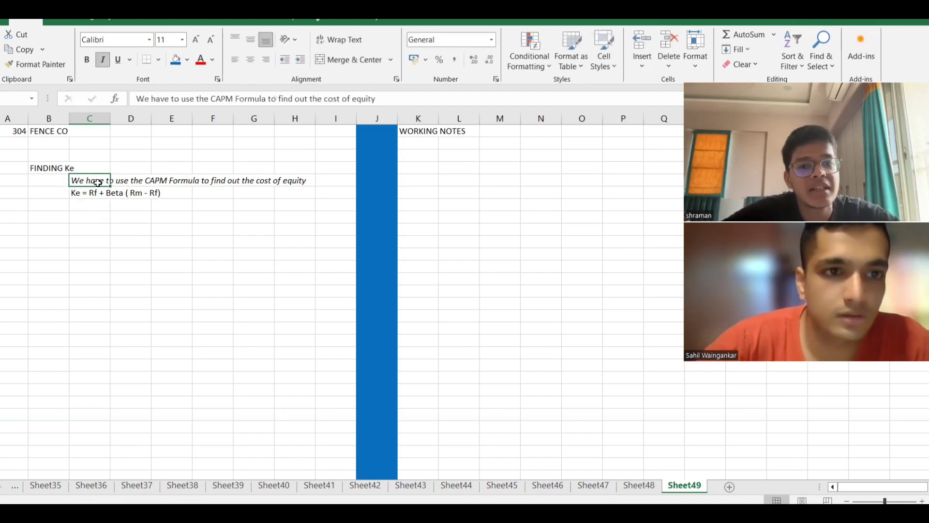
# Enter the labels Rf, Beta and Rm in C8:C10, leaving one blank row below the Ke formula
pyautogui.click(97, 218)
pyautogui.write('r')
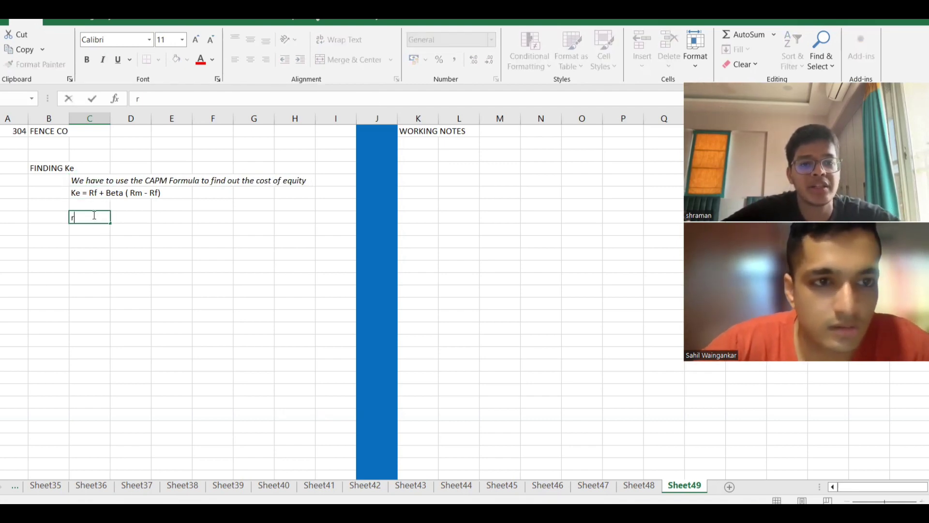
pyautogui.press('BackSpace')
pyautogui.press('BackSpace')
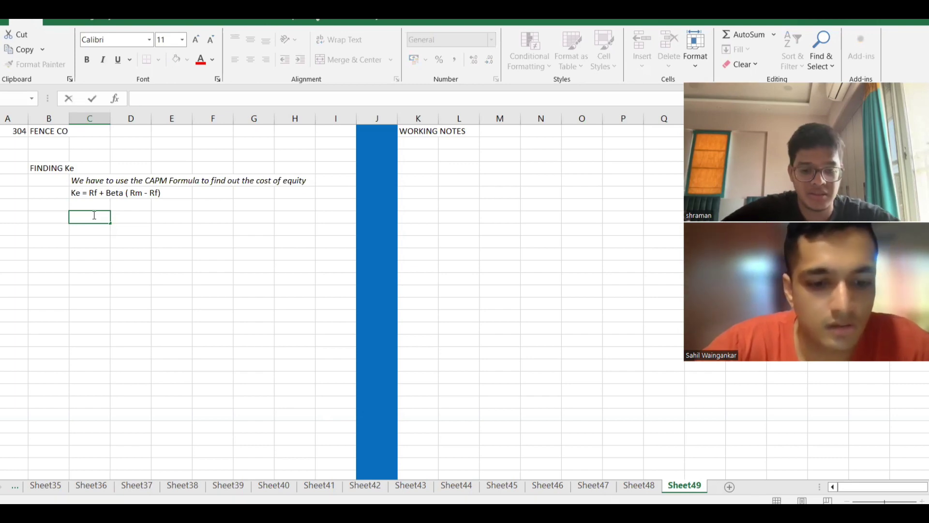
pyautogui.write('Rf')
pyautogui.press('Return')
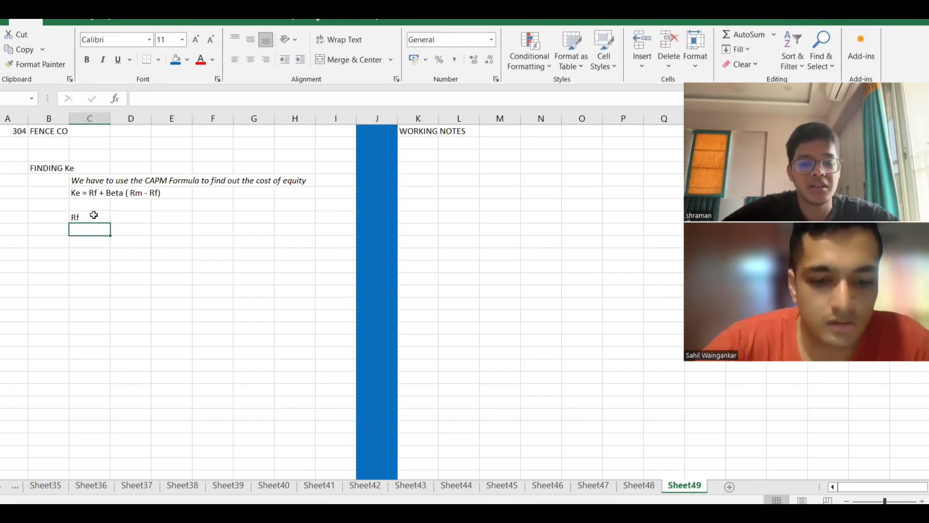
pyautogui.write('Beta')
pyautogui.press('Return')
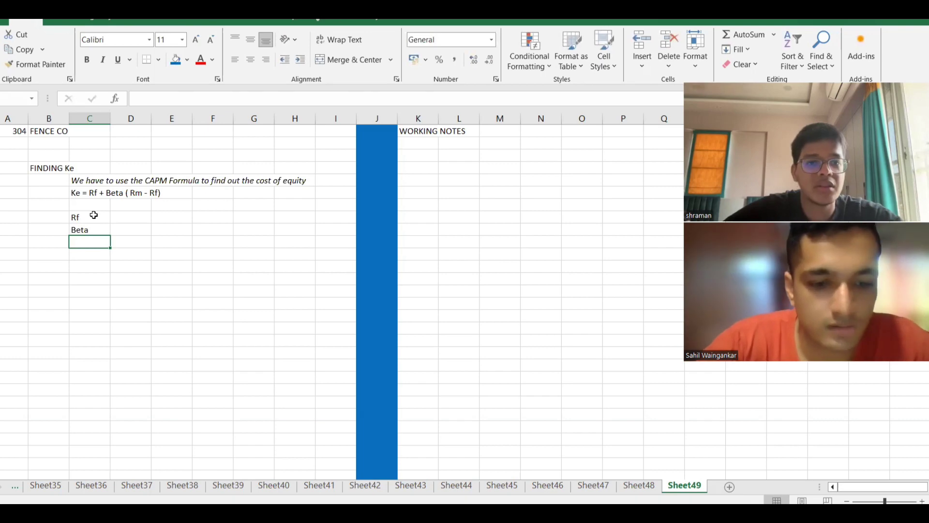
pyautogui.write('Rm')
pyautogui.press('Tab')
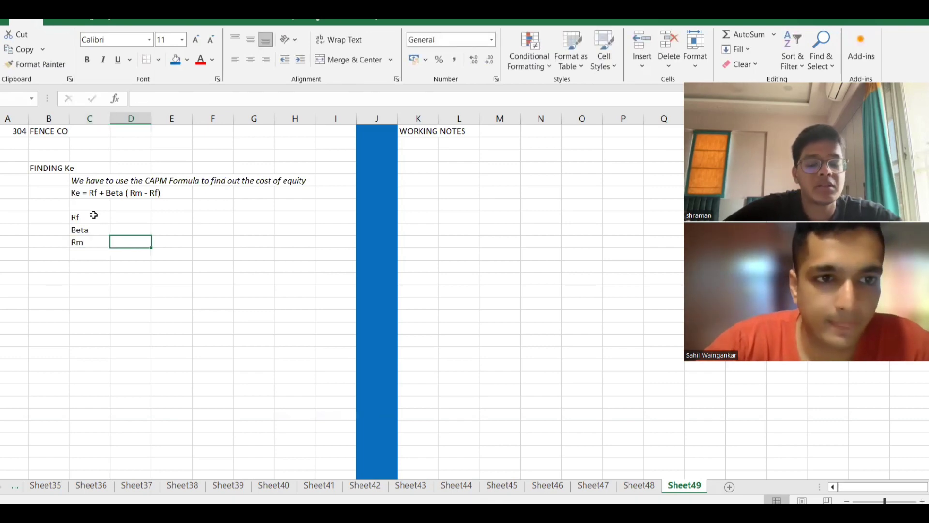
# Fill in 0.9 for Beta and 4% for Rf in column D, taking the risk-free rate from the Fence Co question
pyautogui.press('Down')
pyautogui.press('Up')
pyautogui.press('Up')
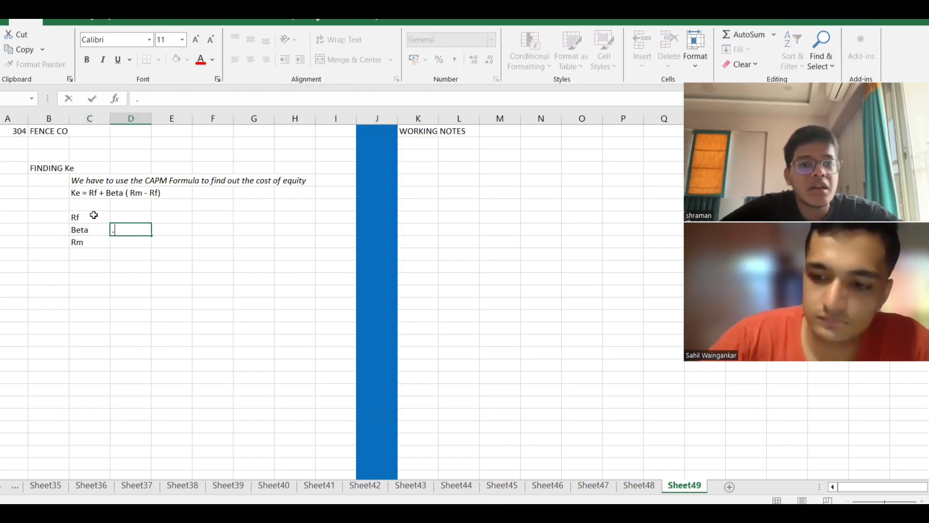
pyautogui.write('0.9')
pyautogui.press('Up')
pyautogui.press('Up')
pyautogui.press('Down')
pyautogui.hotkey('alt', 'Tab')
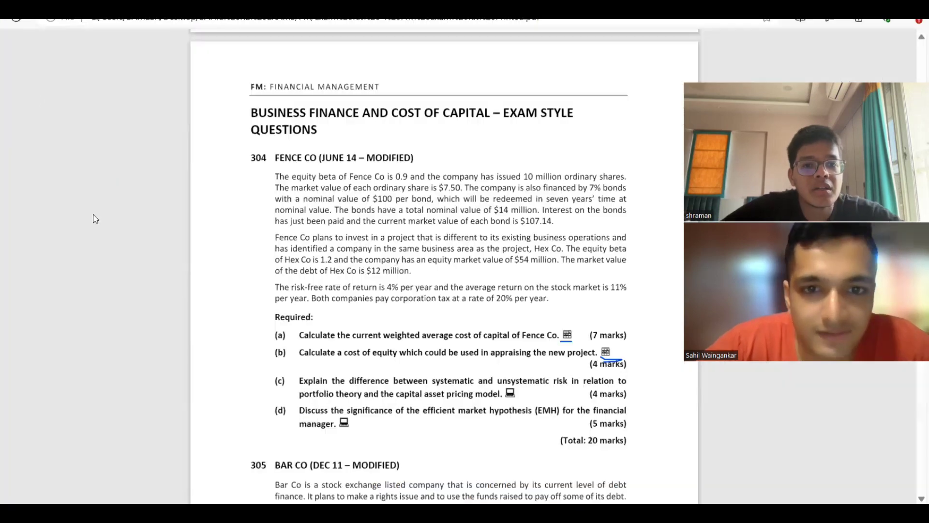
pyautogui.hotkey('alt', 'Tab')
pyautogui.write('4%')
pyautogui.press('Down')
pyautogui.press('Down')
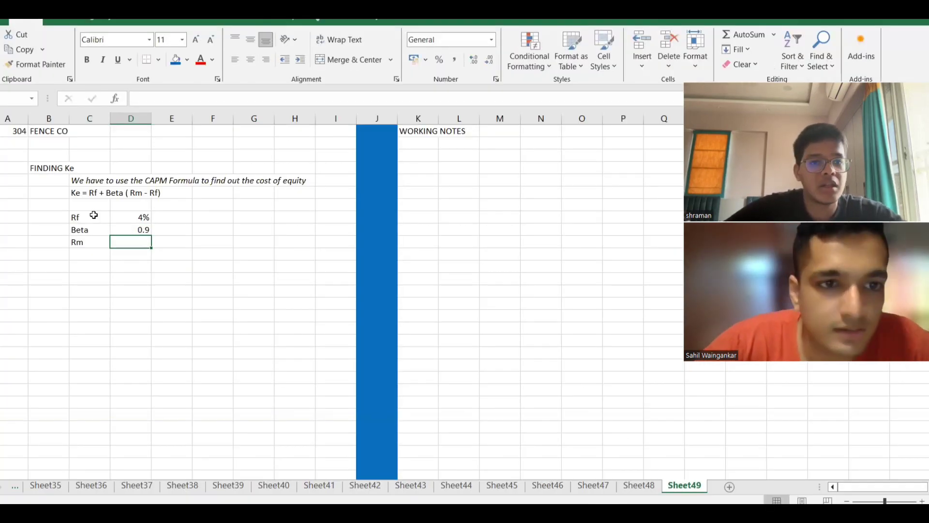
# Look up the average stock market return in the Fence Co question and enter 11% for Rm
pyautogui.hotkey('alt', 'Tab')
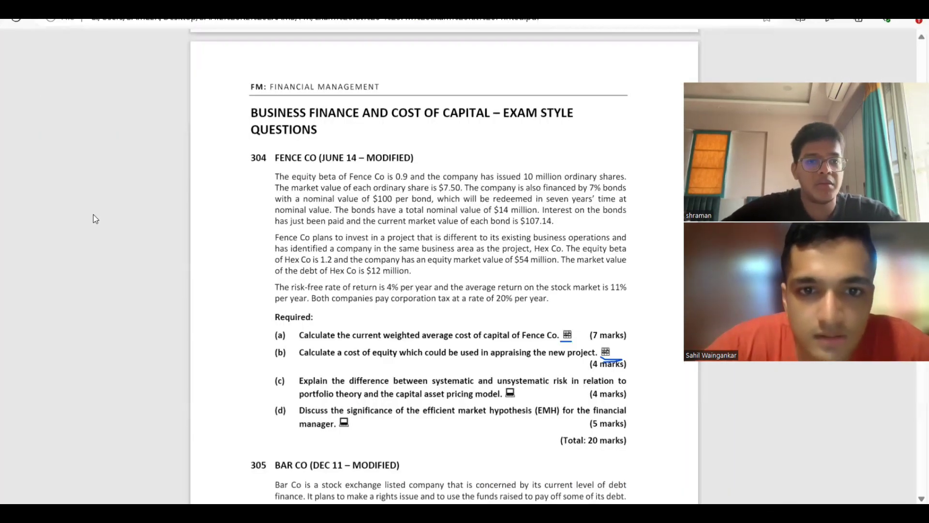
pyautogui.hotkey('alt', 'Tab')
pyautogui.hotkey('alt', 'Tab')
pyautogui.hotkey('alt', 'Tab')
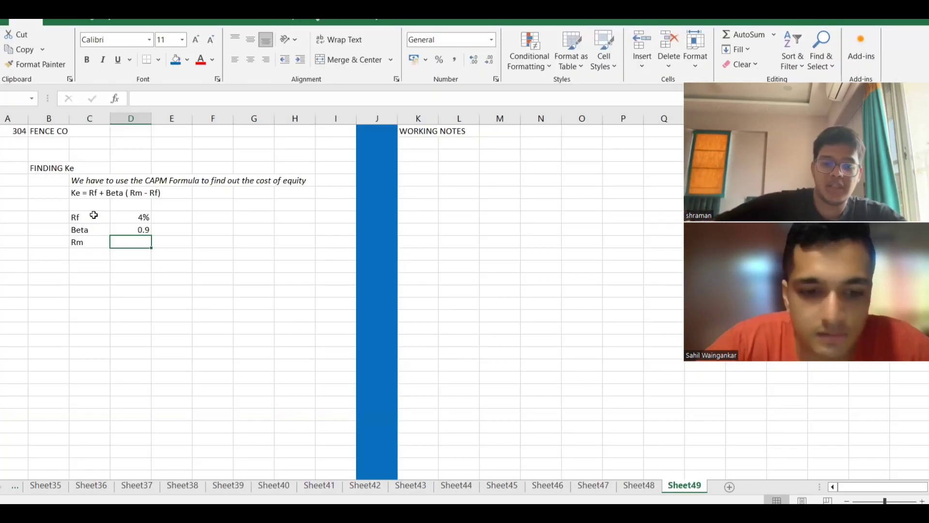
pyautogui.write('11%')
pyautogui.press('Return')
# Add the label Ke in C13, leaving two blank rows below Rm
pyautogui.press('Down')
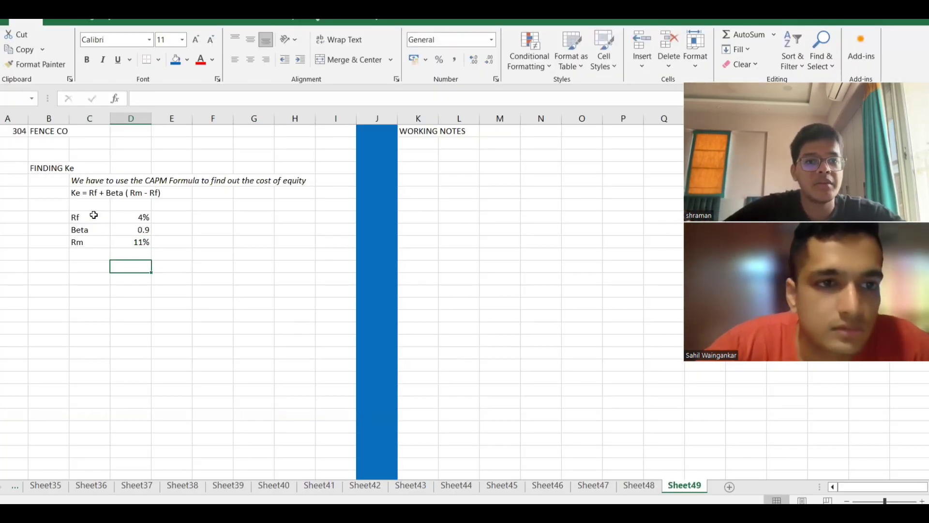
pyautogui.press('Down')
pyautogui.press('Left')
pyautogui.write('Ke')
pyautogui.press('Tab')
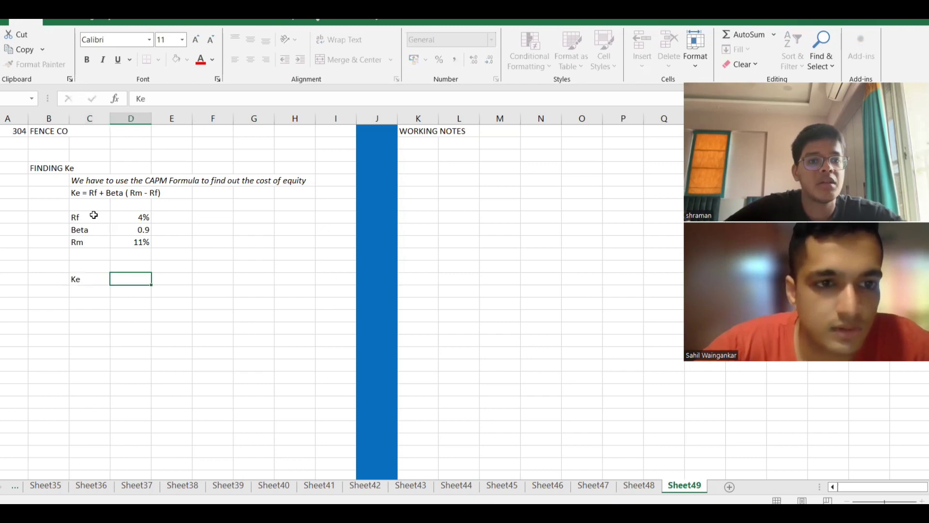
# Enter the CAPM formula =D8+D9(D10-D8) in the cell beside the Ke label
pyautogui.write('=')
pyautogui.press('Up')
pyautogui.press('Up')
pyautogui.press('Up')
pyautogui.press('Up')
pyautogui.press('Up')
pyautogui.press('Up')
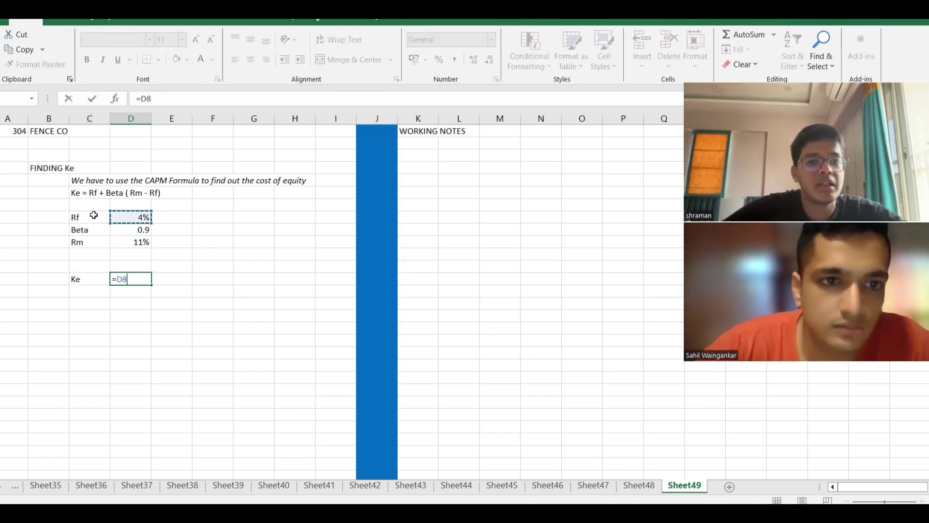
pyautogui.write('+')
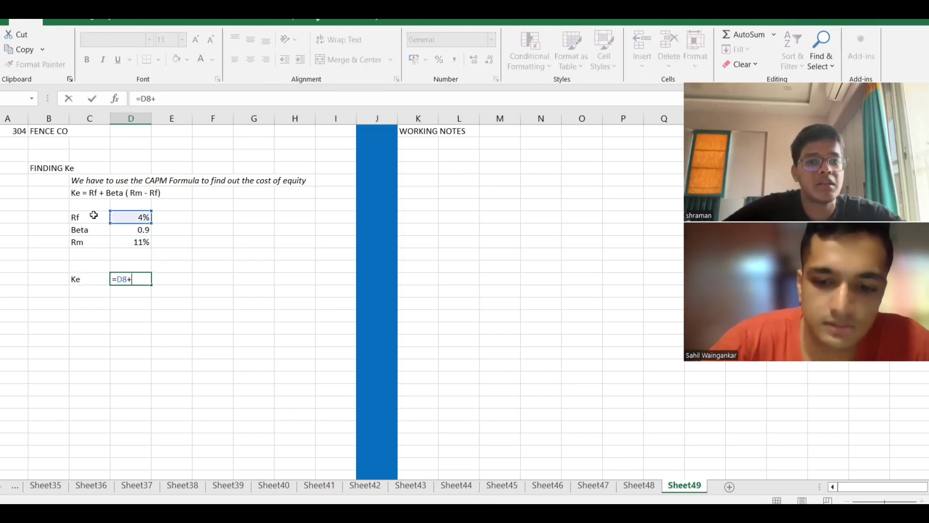
pyautogui.click(131, 229)
pyautogui.write('(')
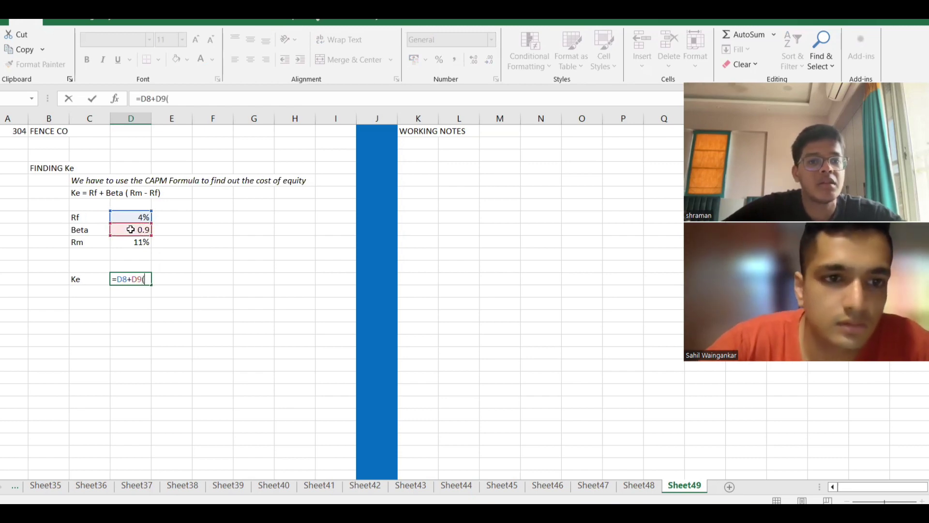
pyautogui.click(138, 242)
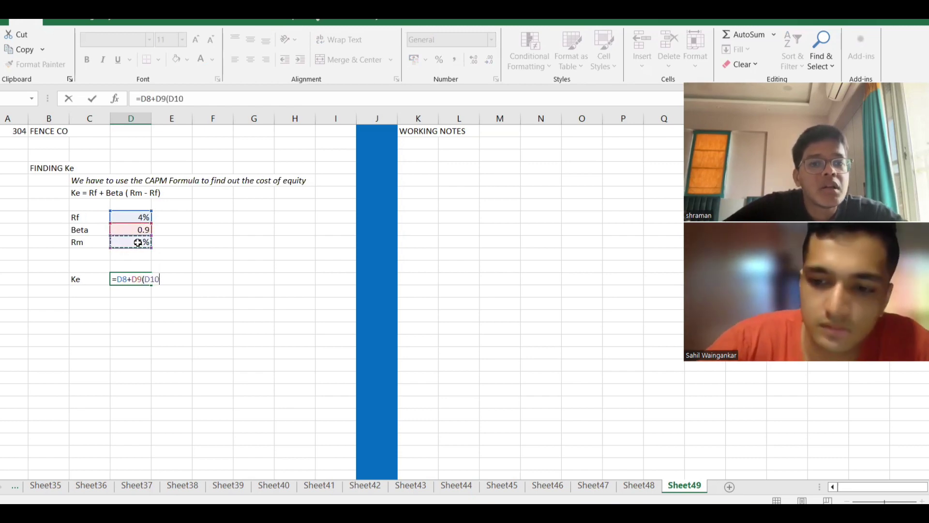
pyautogui.write('-')
pyautogui.click(136, 218)
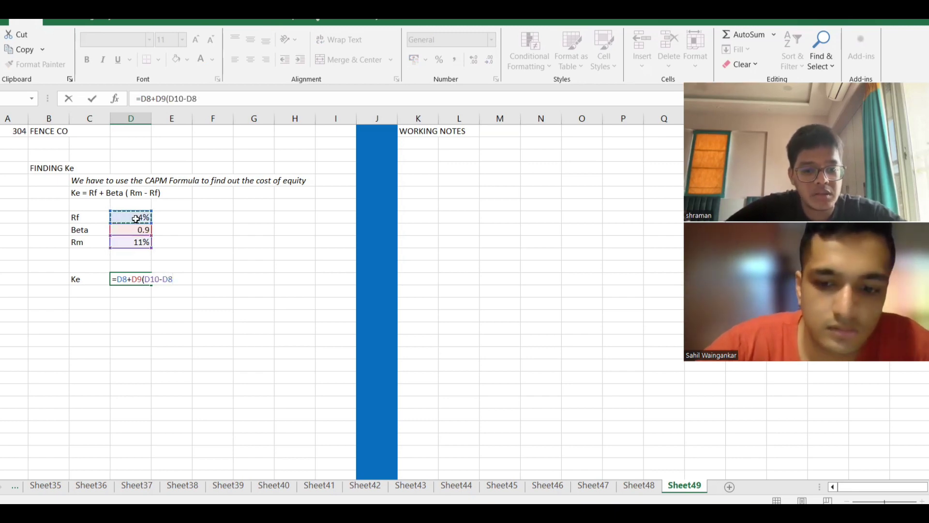
pyautogui.write(')')
pyautogui.press('Return')
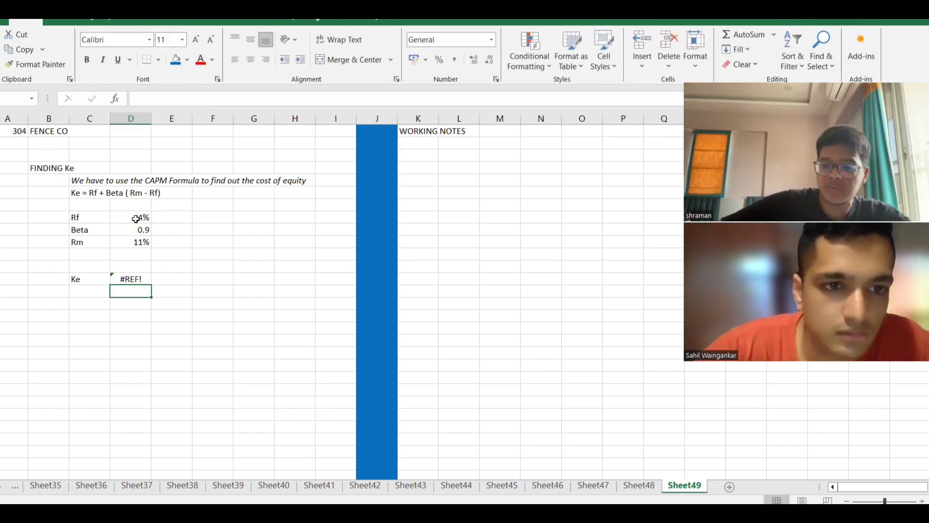
# Correct the Ke formula to =D8+D9*(D10-D8) by adding the missing multiplication sign
pyautogui.click(133, 278)
pyautogui.click(166, 98)
pyautogui.write('*')
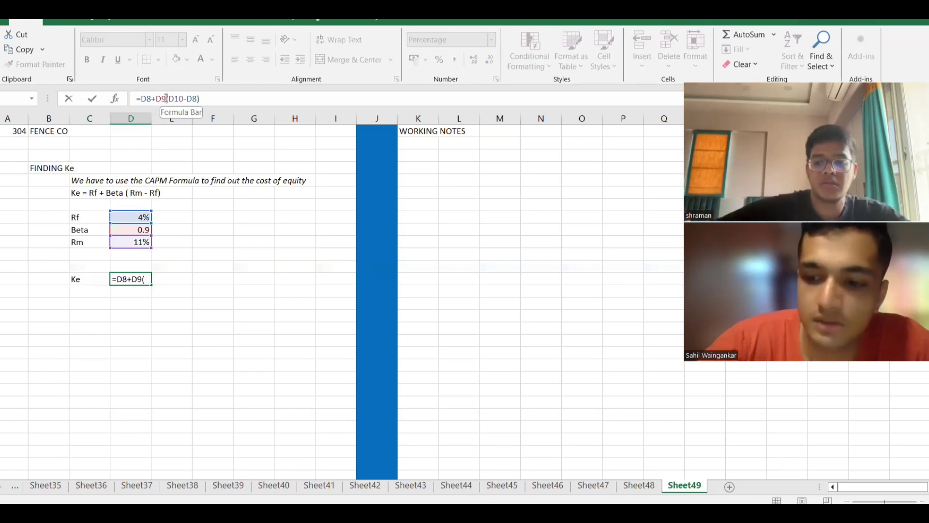
pyautogui.press('Return')
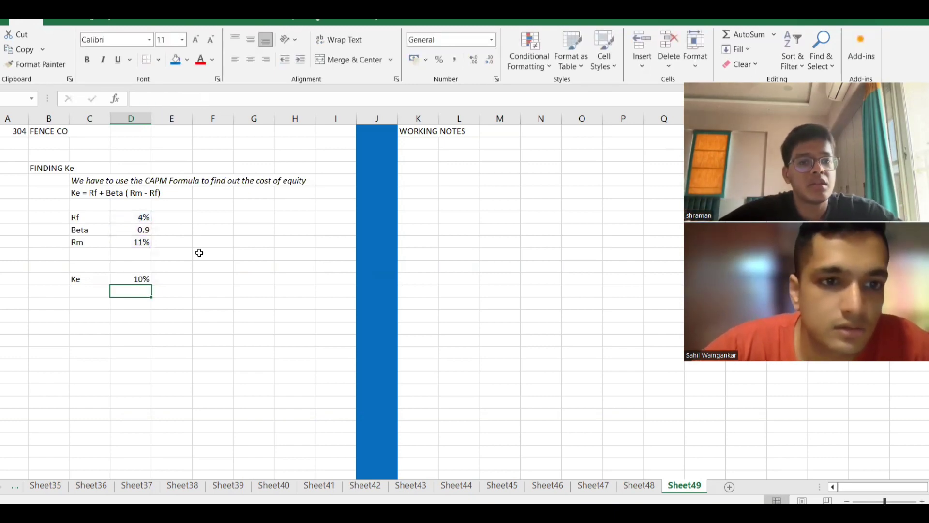
# Write the note "10.3 percent" in the cell directly after the calculated Ke value
pyautogui.click(144, 275)
pyautogui.click(196, 273)
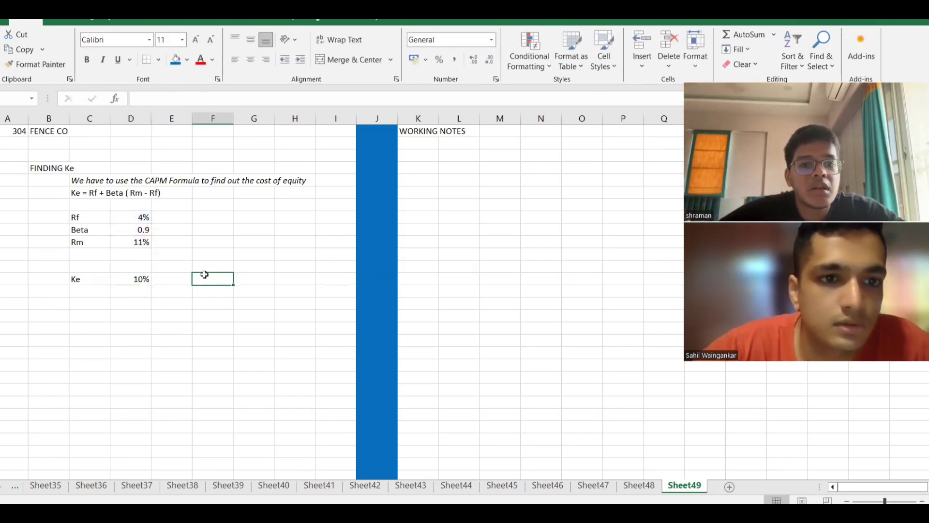
pyautogui.click(179, 278)
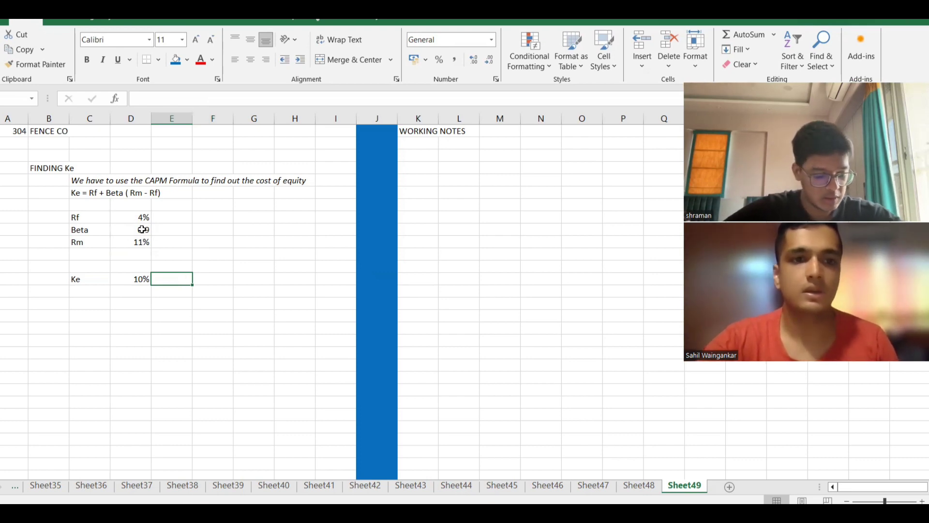
pyautogui.write('10')
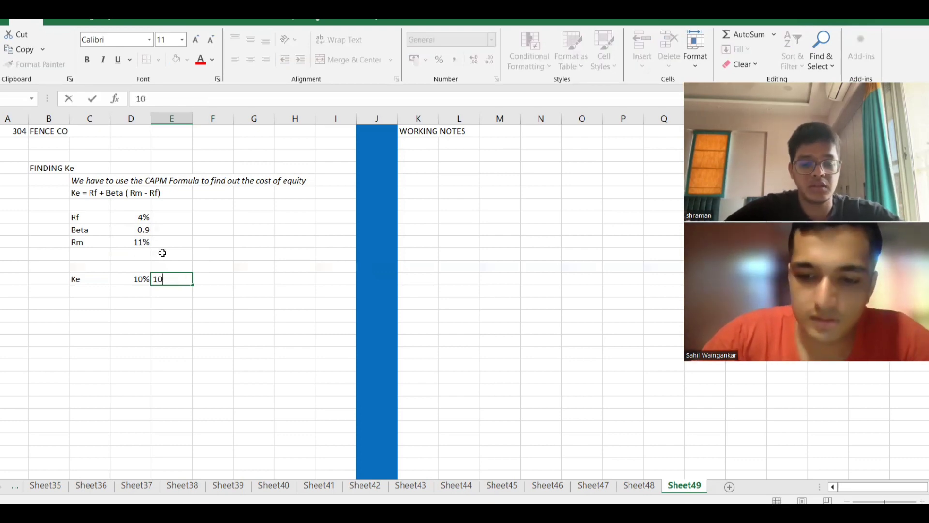
pyautogui.write('.3 e')
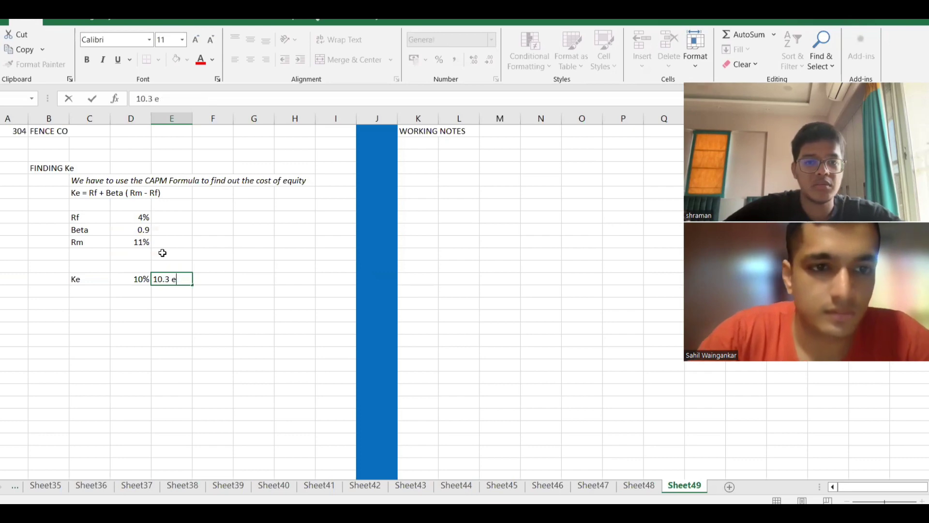
pyautogui.press('BackSpace')
pyautogui.write('percen')
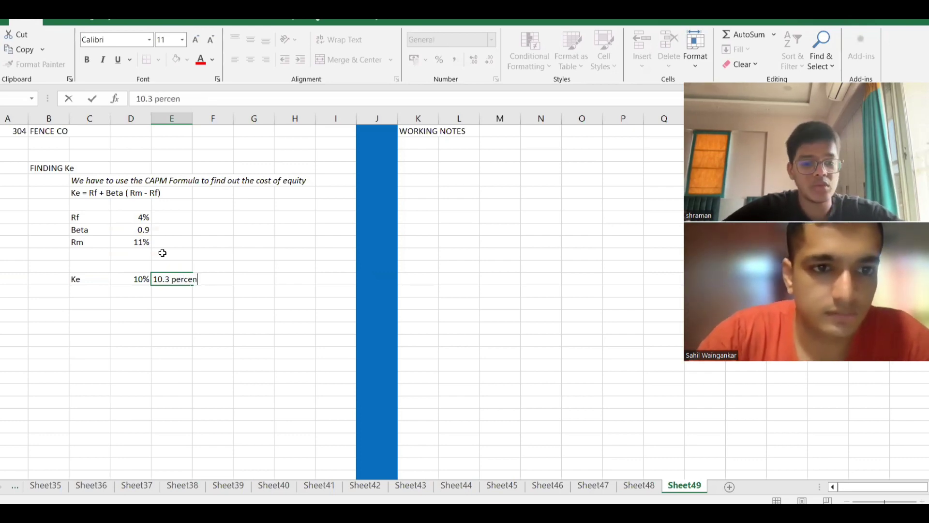
pyautogui.write('t')
# Highlight the Ke label and its calculated value with a yellow fill
pyautogui.press('Left')
pyautogui.hotkey('shift', 'Left')
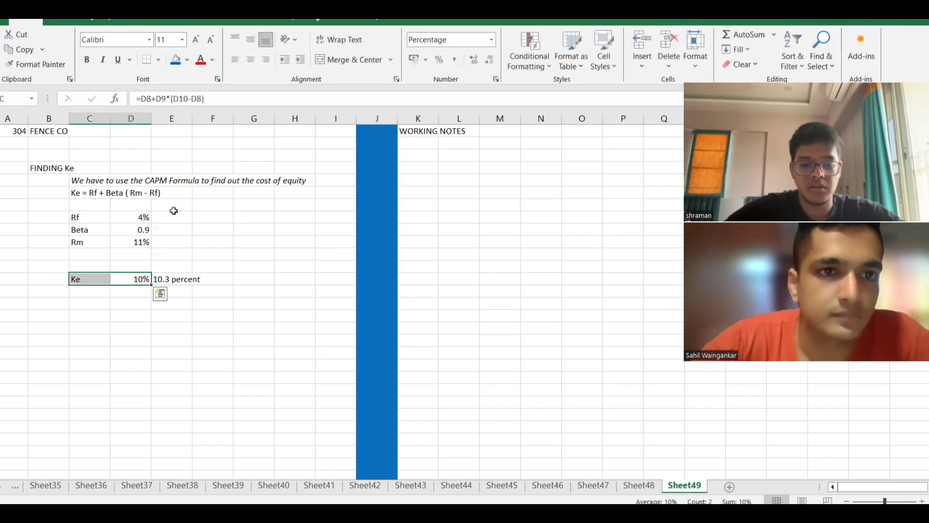
pyautogui.click(187, 60)
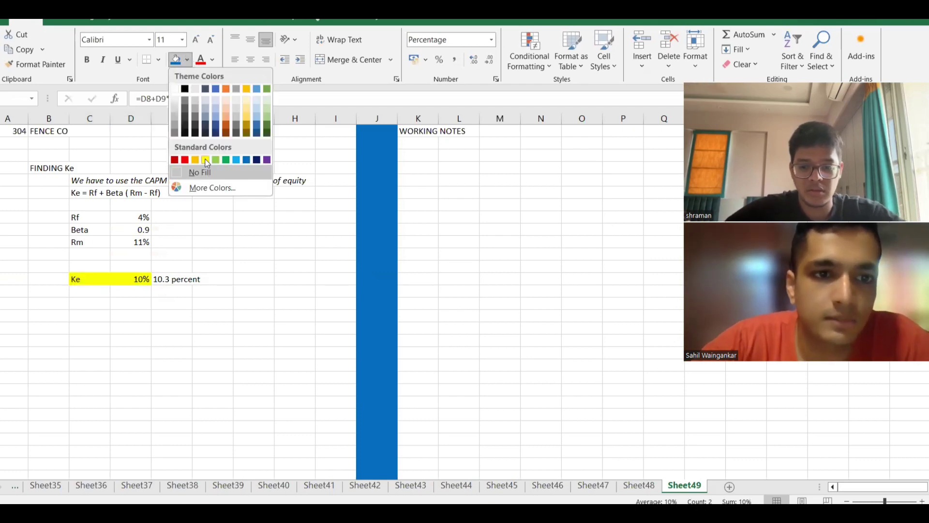
pyautogui.click(205, 160)
pyautogui.click(205, 206)
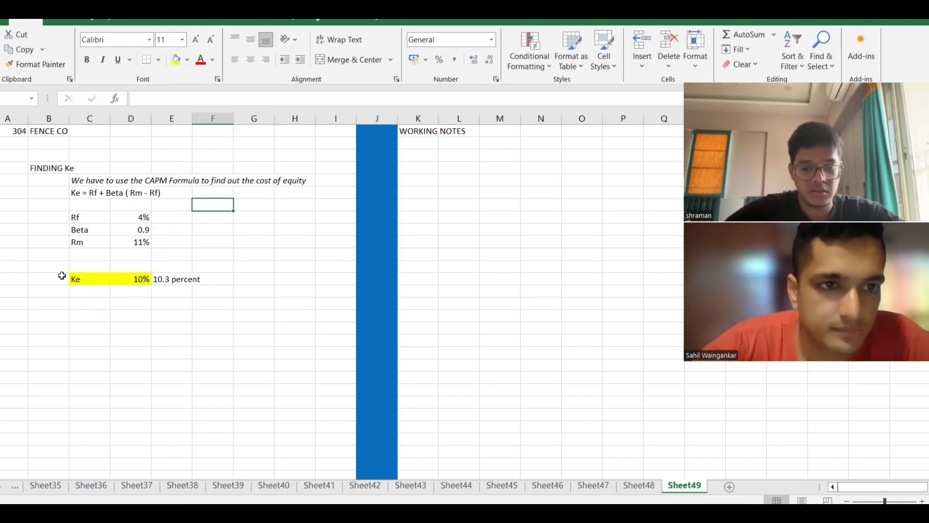
# Make the FINDING Ke heading bold and enter the number 1 in the cell above it
pyautogui.click(54, 169)
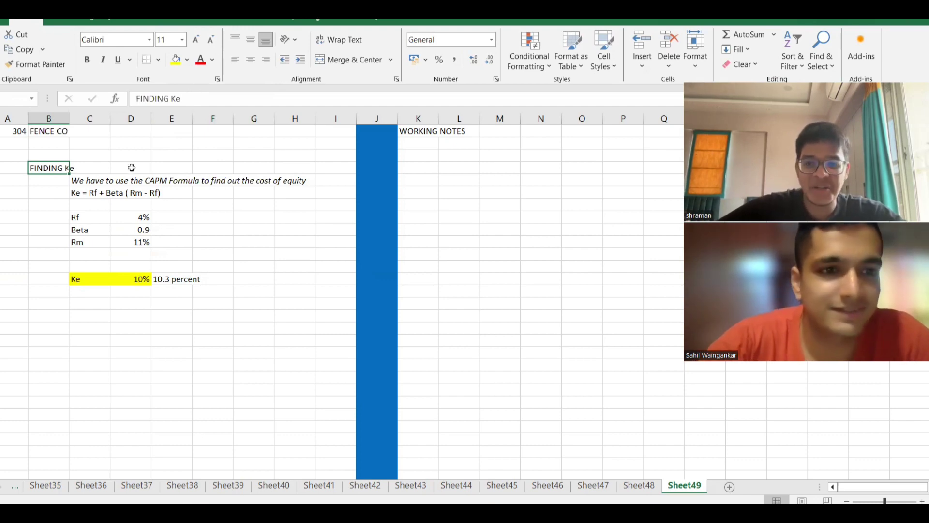
pyautogui.hotkey('ctrl', 'b')
pyautogui.click(56, 203)
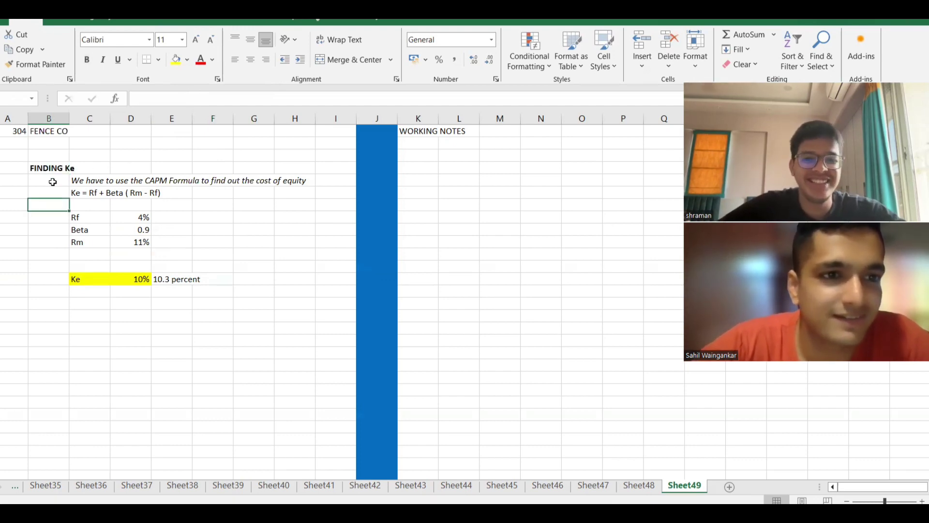
pyautogui.click(52, 156)
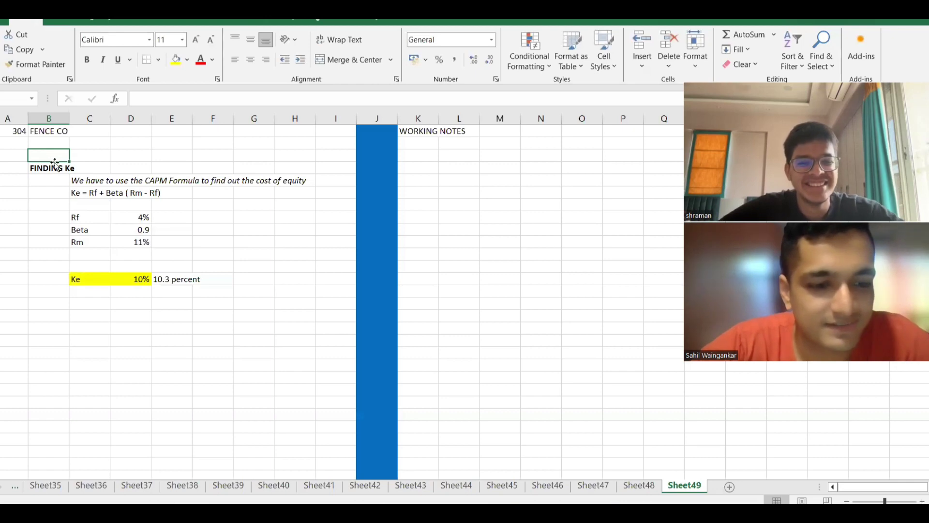
pyautogui.write('1')
pyautogui.click(48, 251)
# Copy the number and FINDING Ke heading to column B two rows below the Ke result, and change the copied number to 2
pyautogui.moveTo(51, 156); pyautogui.dragTo(53, 175)
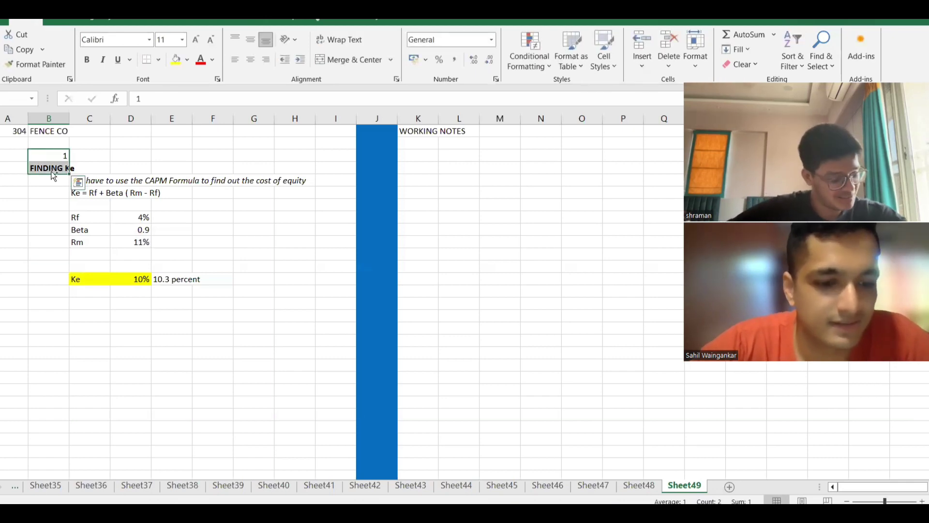
pyautogui.hotkey('ctrl', 'c')
pyautogui.click(54, 304)
pyautogui.hotkey('ctrl', 'v')
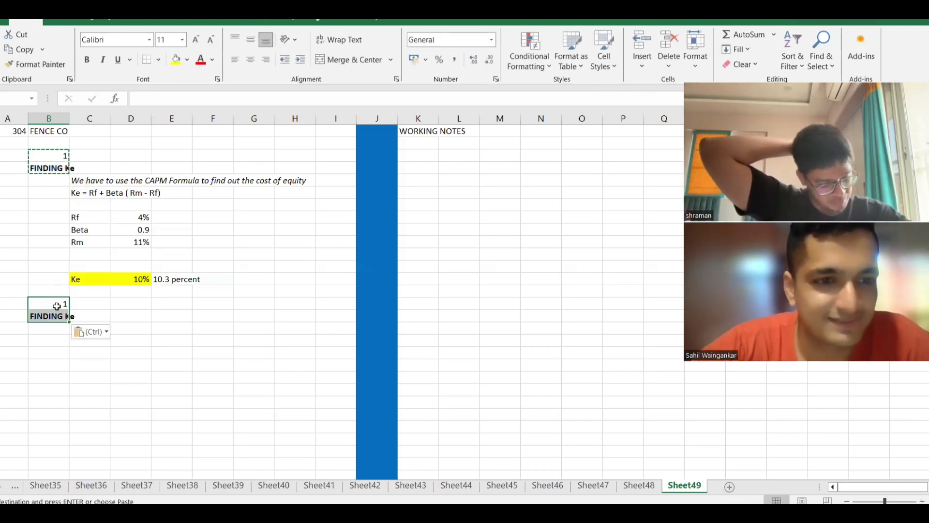
pyautogui.click(56, 306)
pyautogui.write('2')
pyautogui.press('Return')
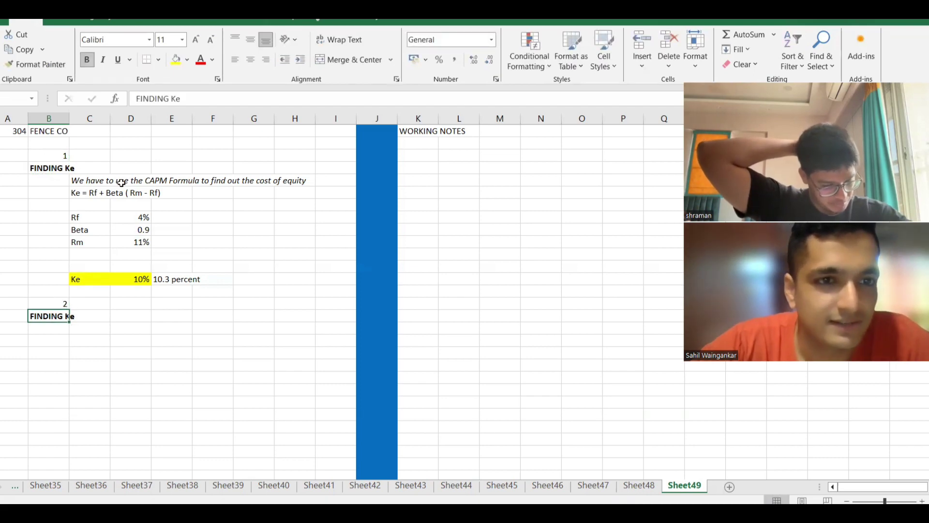
# Change the copied heading under number 2 to "FINDING Kd"
pyautogui.click(180, 100)
pyautogui.press('BackSpace')
pyautogui.write('d')
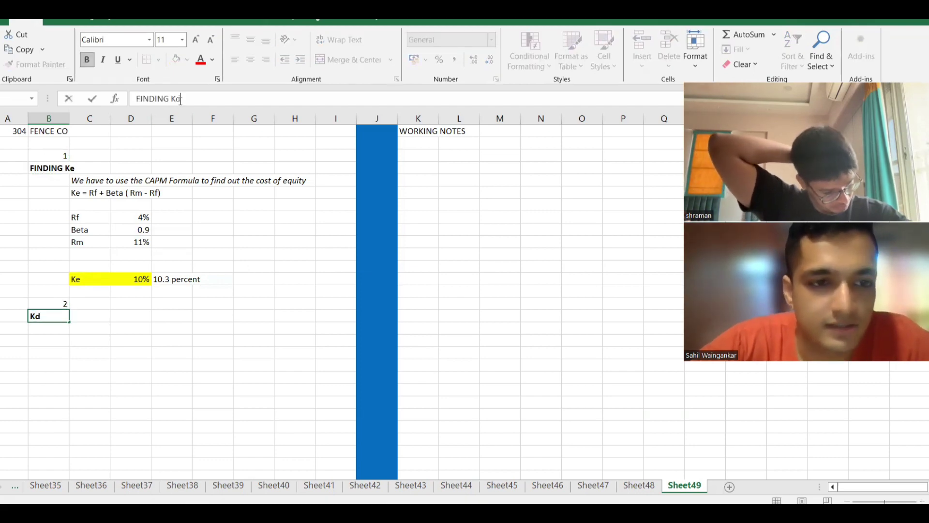
# Enter "To find Kd we have to use IRR method, where in we require 2 NPVs and thus, 2 different disocunt rates" in column C below FINDING Kd
pyautogui.click(102, 315)
pyautogui.hotkey('alt', 'Tab')
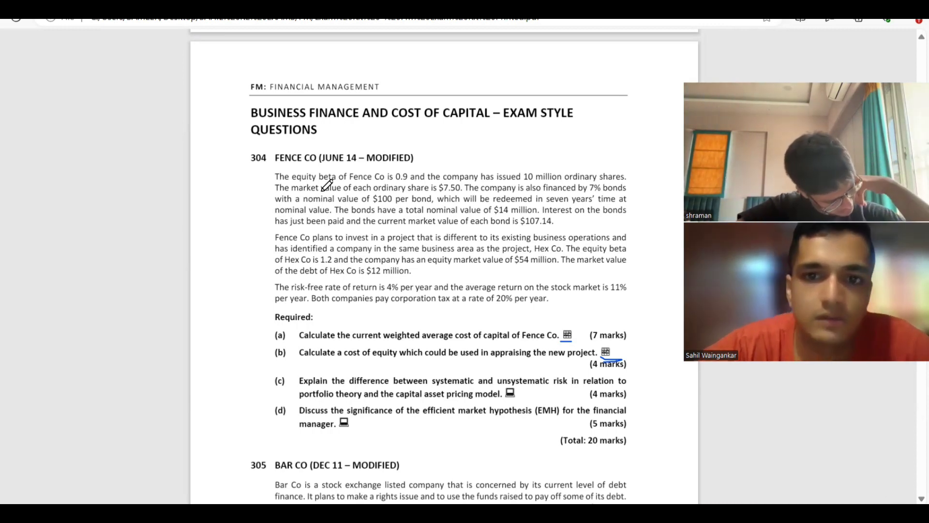
pyautogui.hotkey('alt', 'Tab')
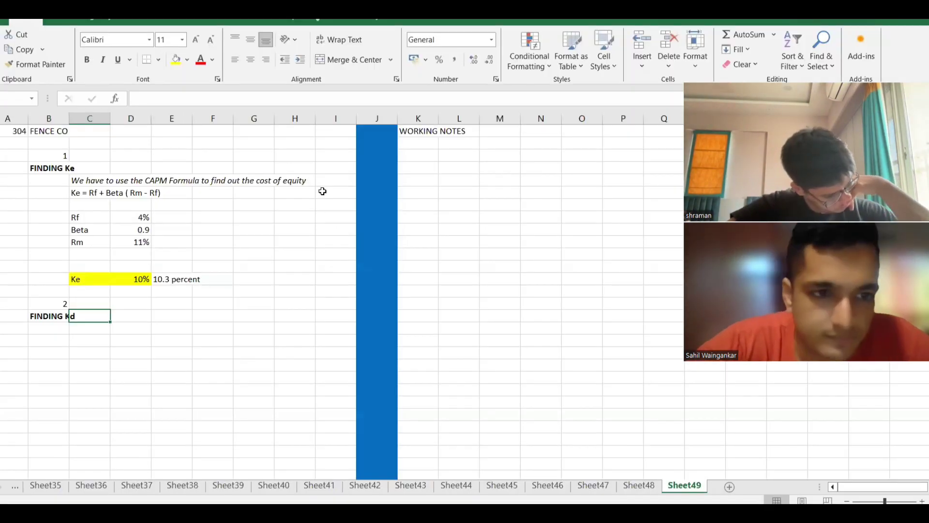
pyautogui.click(95, 339)
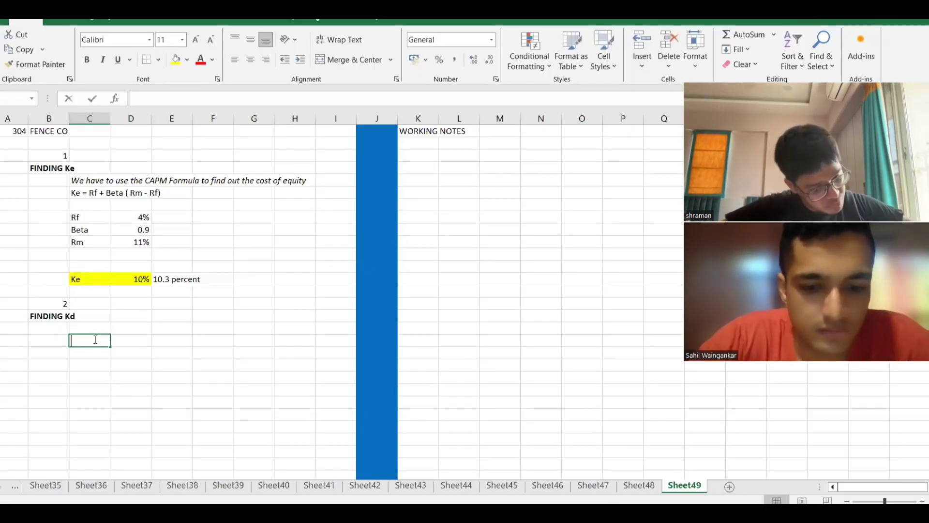
pyautogui.write('To fi')
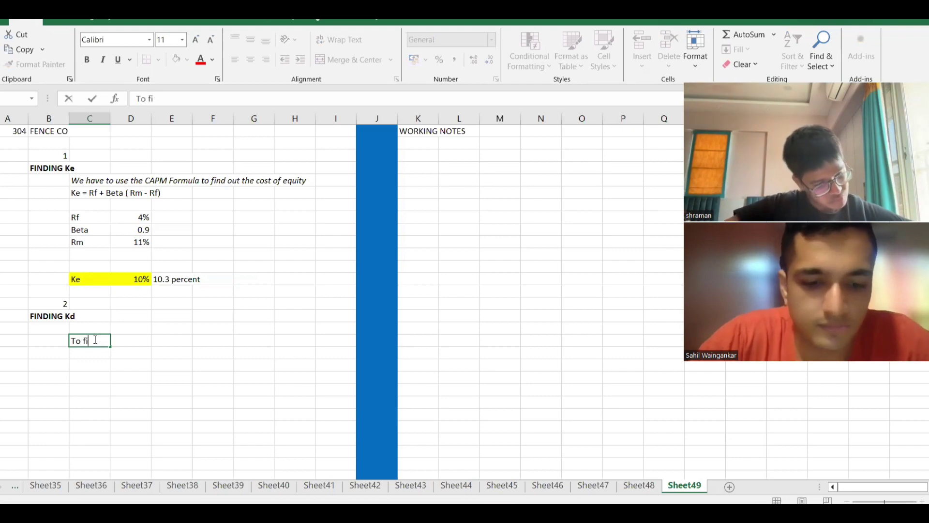
pyautogui.write('nd Kd w')
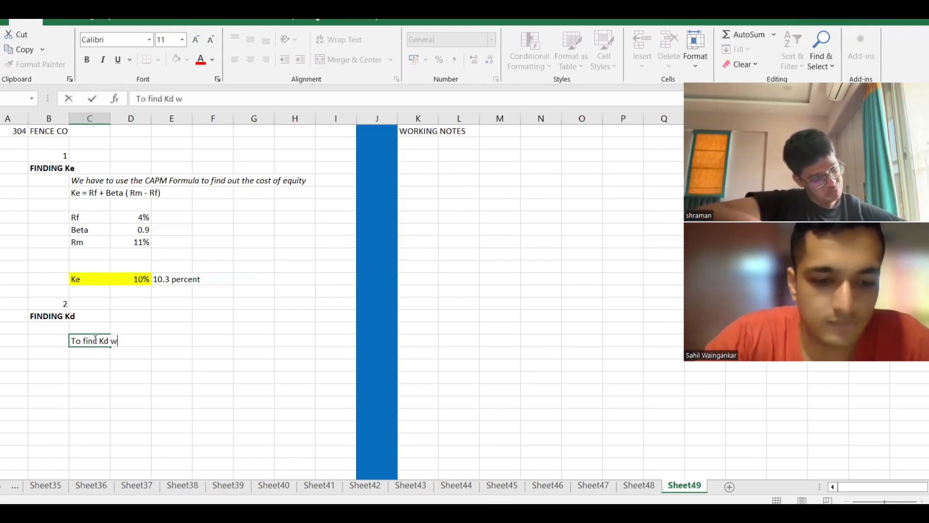
pyautogui.write('e have to use I')
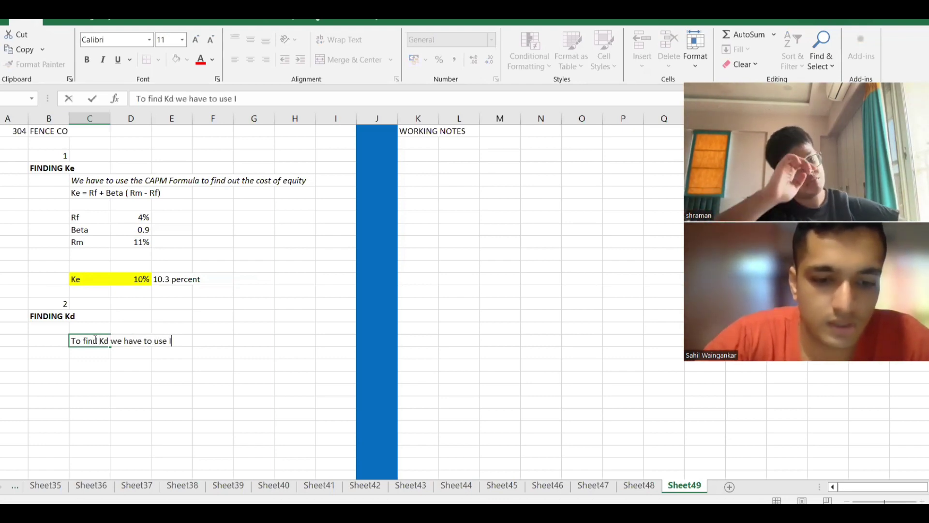
pyautogui.write('RR metho')
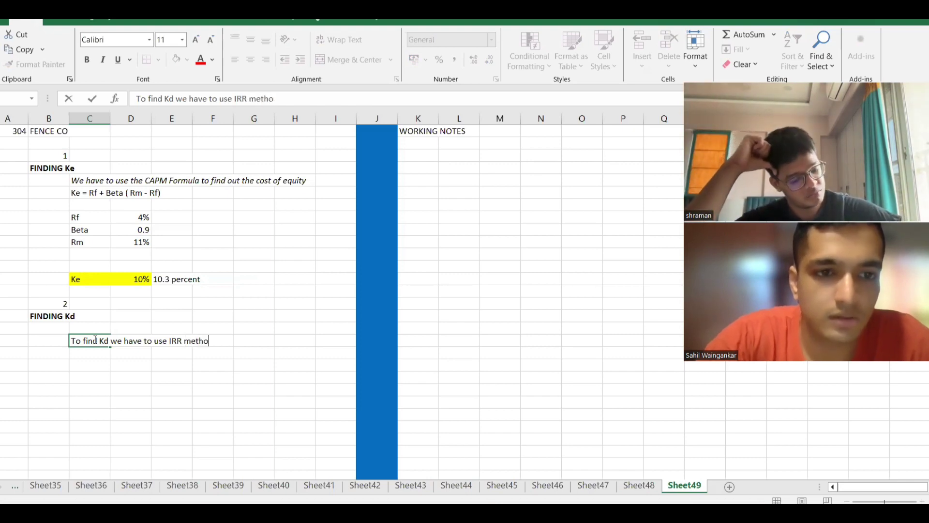
pyautogui.write('d, where i')
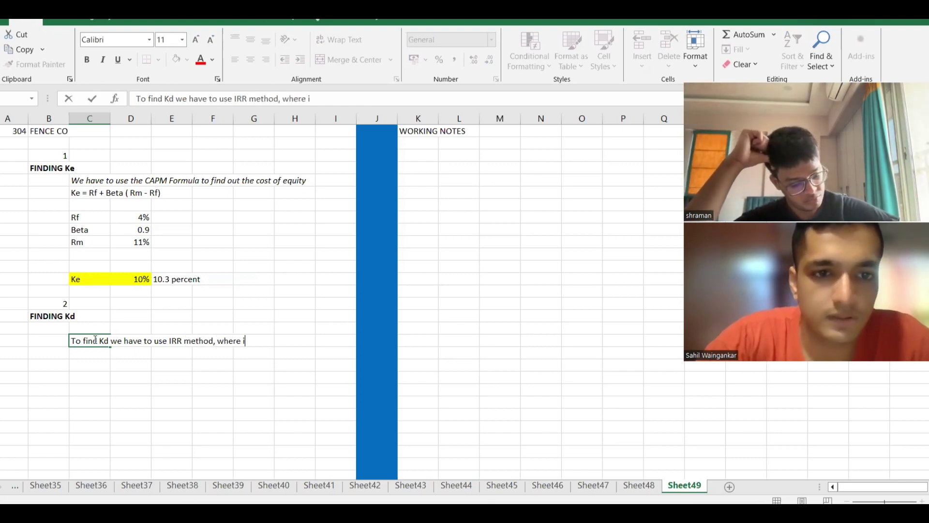
pyautogui.write('n we req')
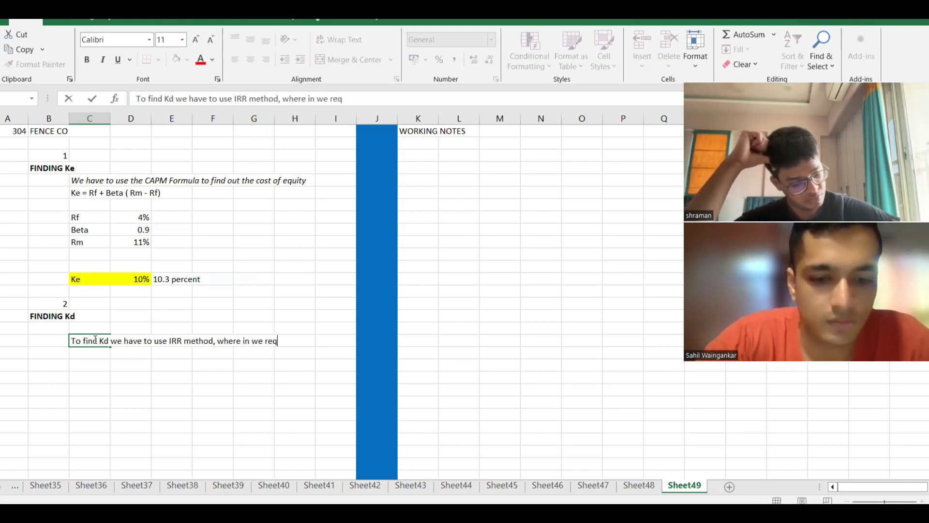
pyautogui.write('uire 2 NPVs and ')
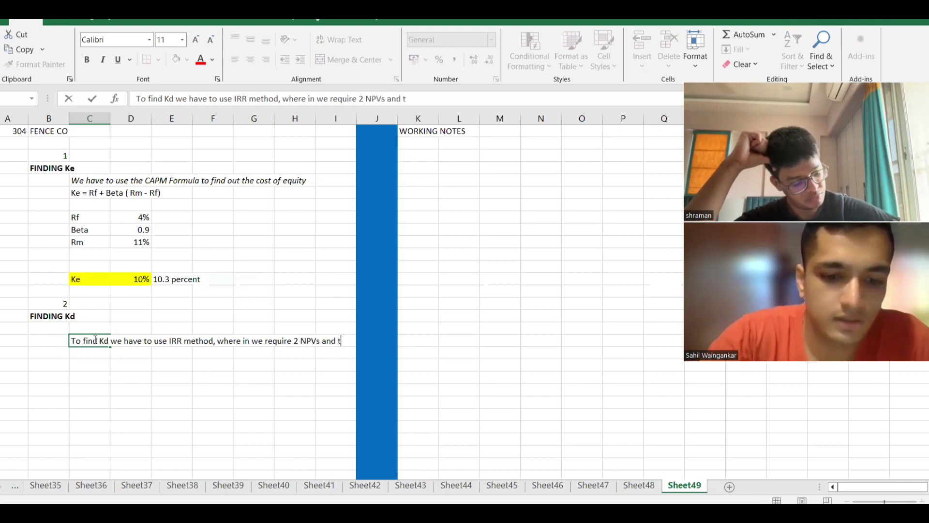
pyautogui.write('thus, 2')
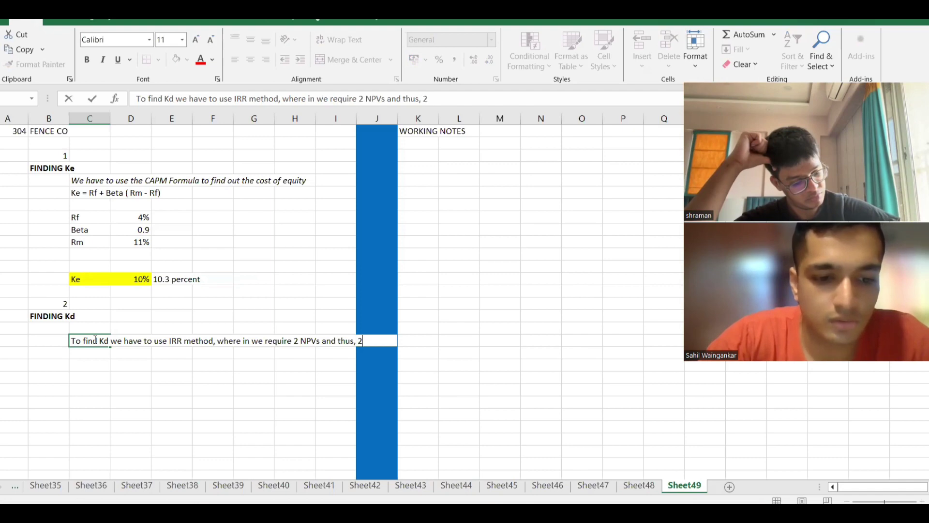
pyautogui.write(' different ')
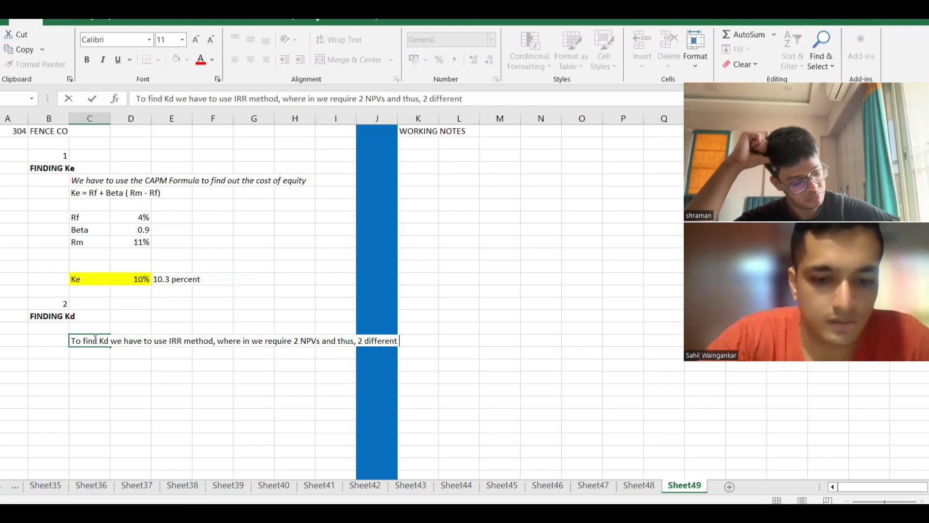
pyautogui.write('disocunt ')
pyautogui.write('r')
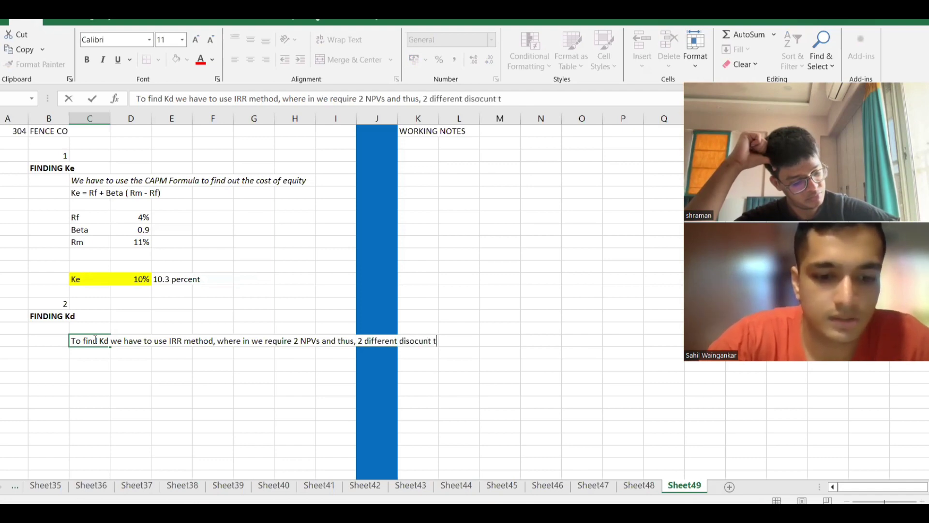
pyautogui.write('ates')
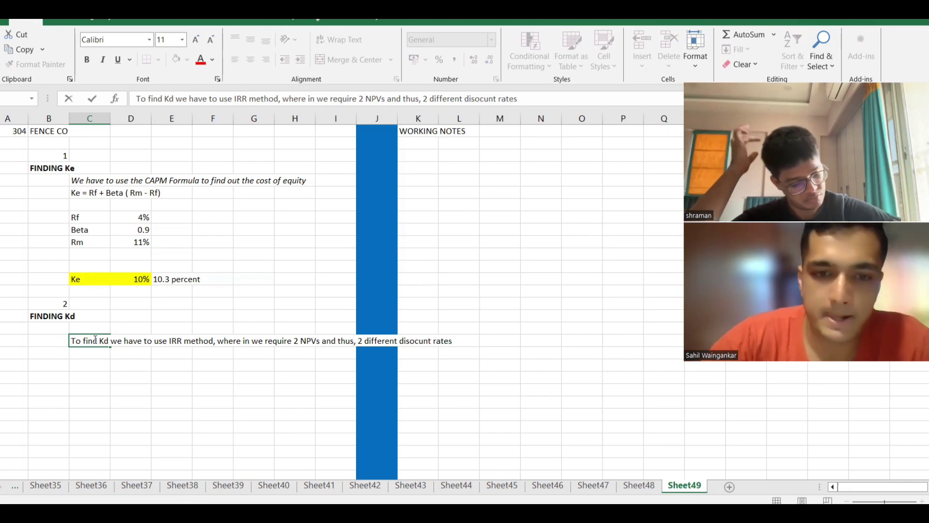
# Confirm the IRR method note under FINDING Kd and put it in italics
pyautogui.press('Return')
pyautogui.click(97, 343)
pyautogui.hotkey('ctrl', 'i')
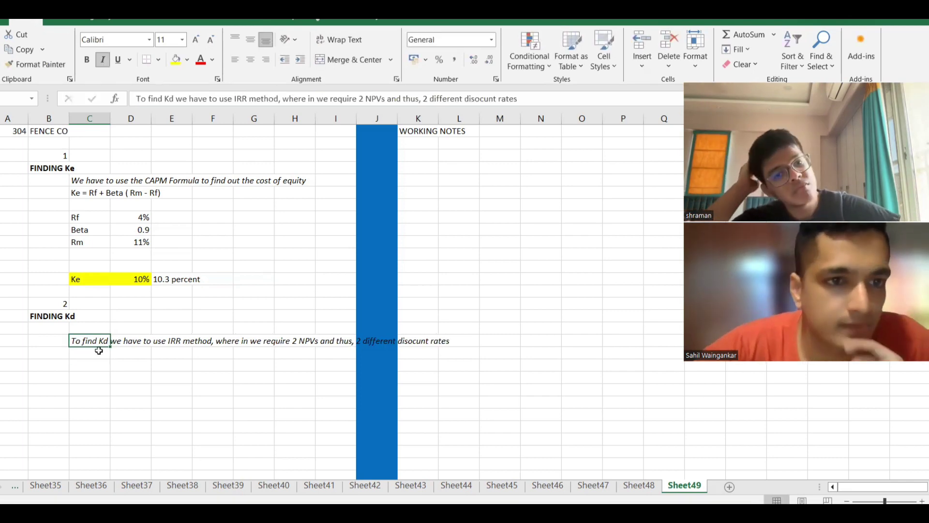
# Enter the discount rates in column C: 5% two rows below the IRR note and 15% six rows below that
pyautogui.click(96, 364)
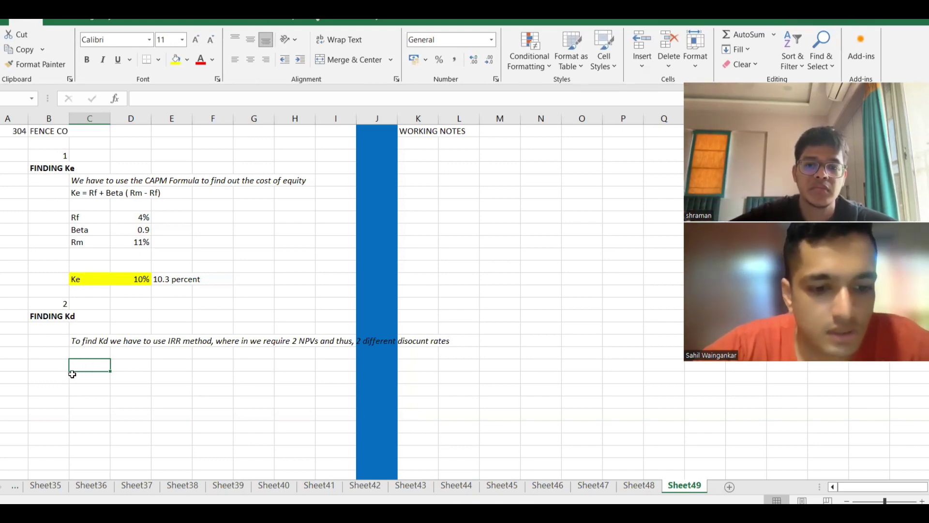
pyautogui.write('5%')
pyautogui.press('Return')
pyautogui.press('Return')
pyautogui.press('Return')
pyautogui.press('Return')
pyautogui.press('Return')
pyautogui.press('Return')
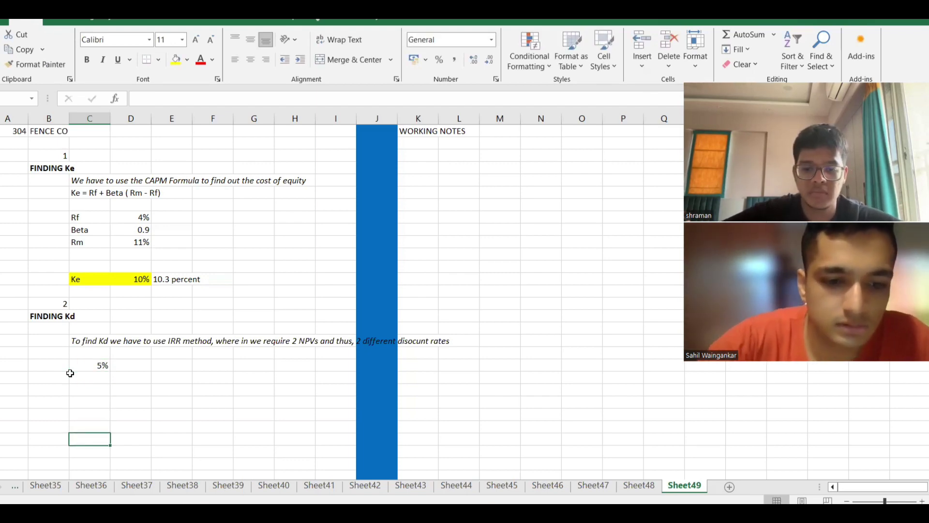
pyautogui.write('15%')
# Enter the labels MARKET VALUE and INTEREST in column D, in the two rows directly under the 5% rate
pyautogui.press('Up')
pyautogui.press('Up')
pyautogui.press('Up')
pyautogui.press('Up')
pyautogui.press('Up')
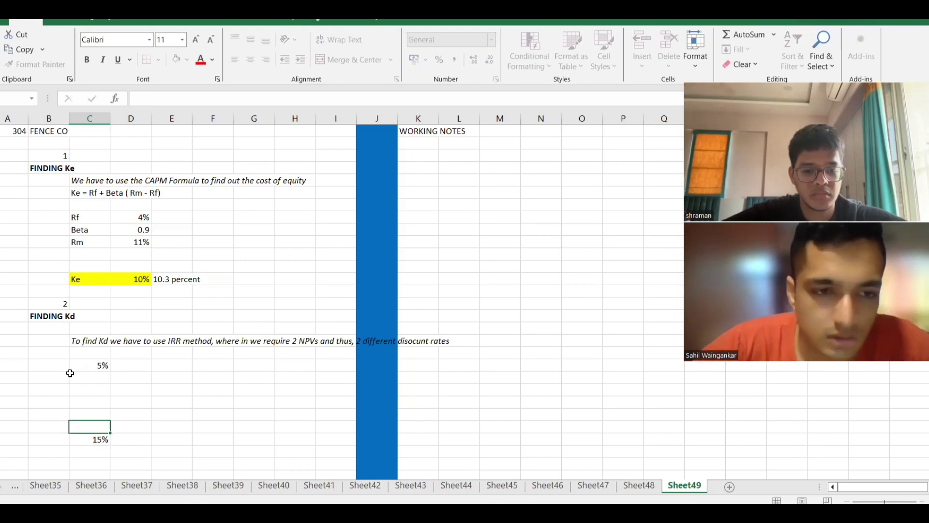
pyautogui.press('Right')
pyautogui.write('market vl')
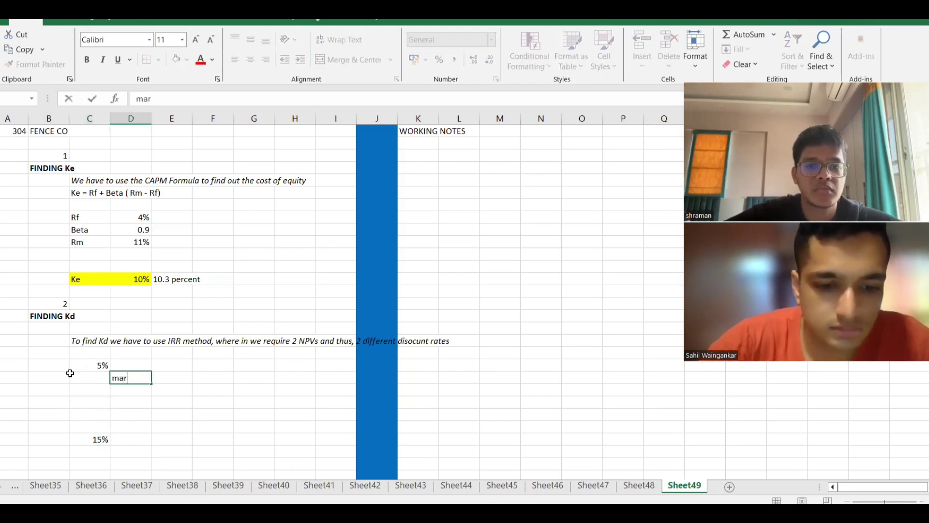
pyautogui.press('BackSpace')
pyautogui.press('BackSpace')
pyautogui.press('BackSpace')
pyautogui.press('BackSpace')
pyautogui.press('BackSpace')
pyautogui.press('BackSpace')
pyautogui.press('BackSpace')
pyautogui.press('BackSpace')
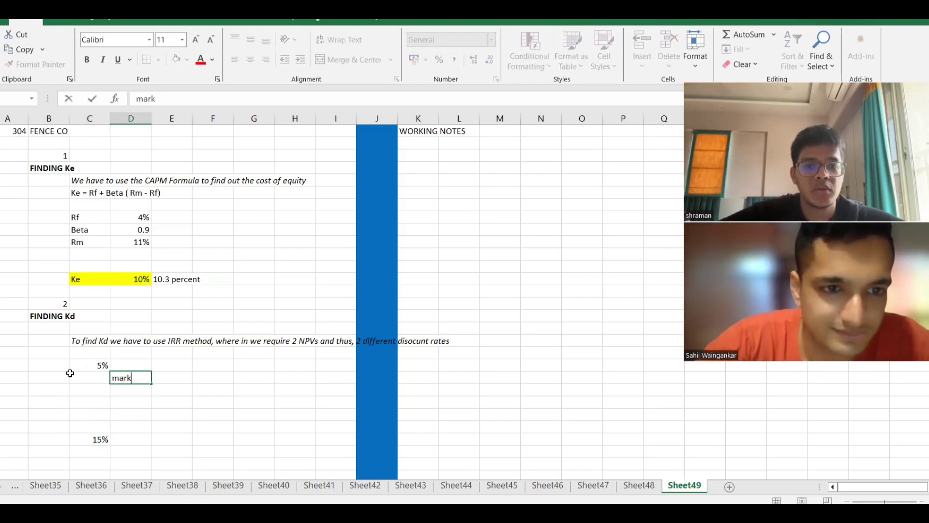
pyautogui.write('MAKR')
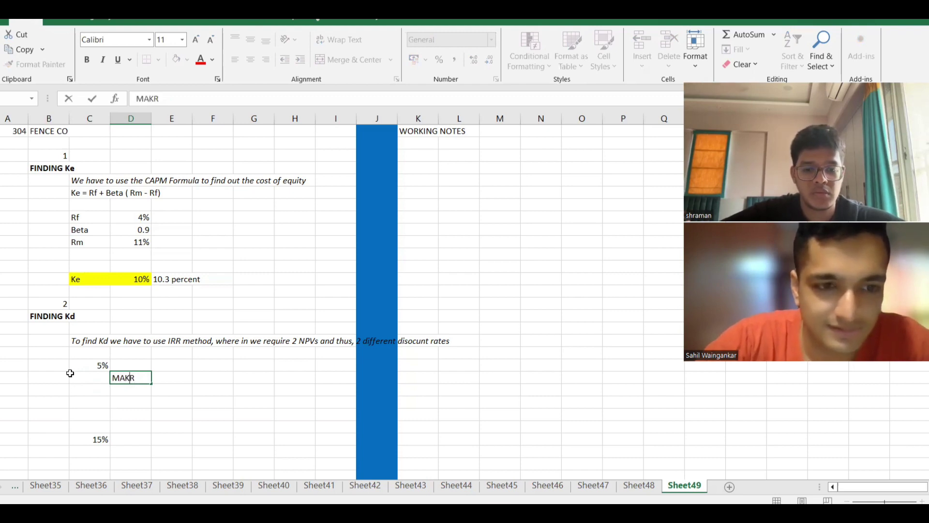
pyautogui.press('BackSpace')
pyautogui.press('BackSpace')
pyautogui.write('RKET VLAUE')
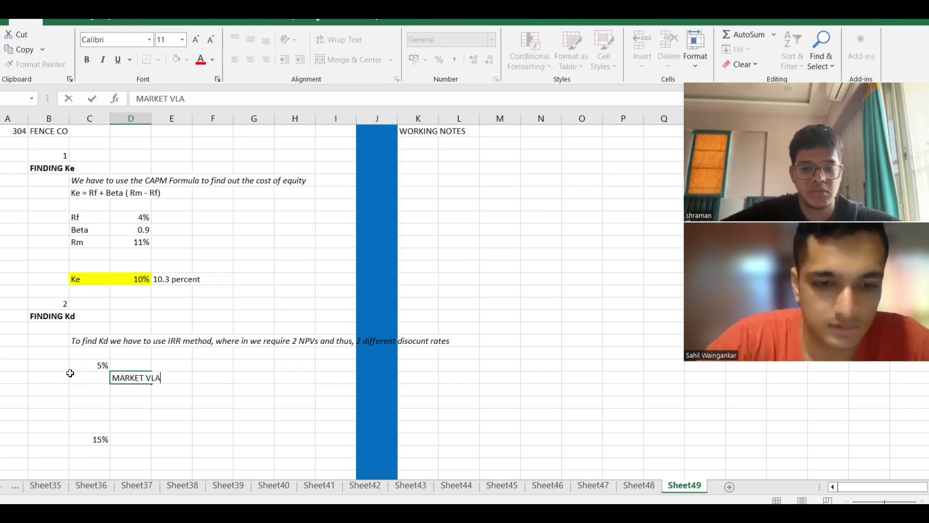
pyautogui.press('BackSpace')
pyautogui.press('BackSpace')
pyautogui.press('BackSpace')
pyautogui.press('BackSpace')
pyautogui.write('A')
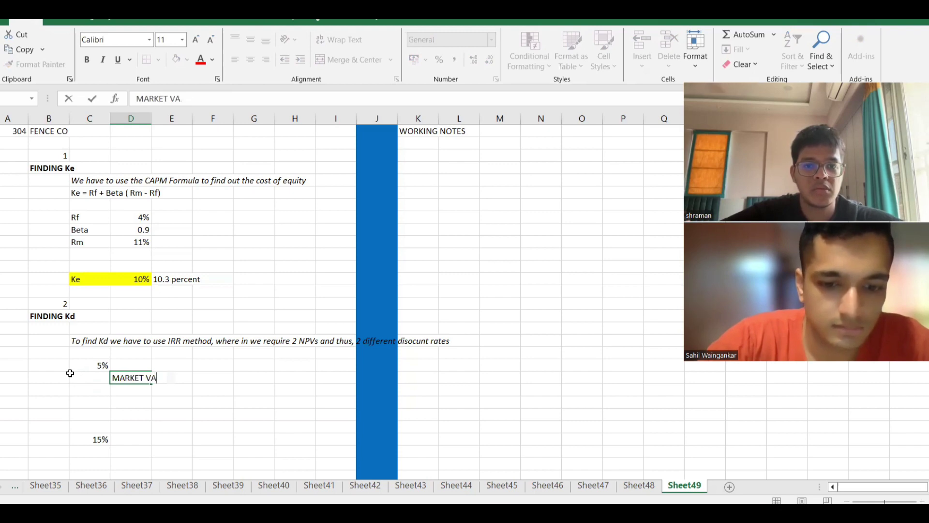
pyautogui.write('LUE')
pyautogui.press('Return')
pyautogui.write('INTEREST')
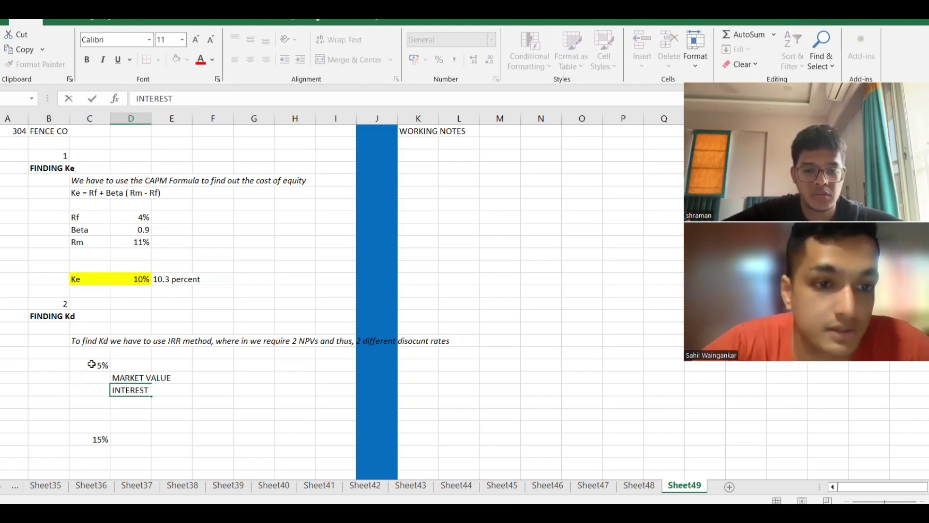
pyautogui.moveTo(93, 365); pyautogui.dragTo(129, 467)
pyautogui.click(169, 441)
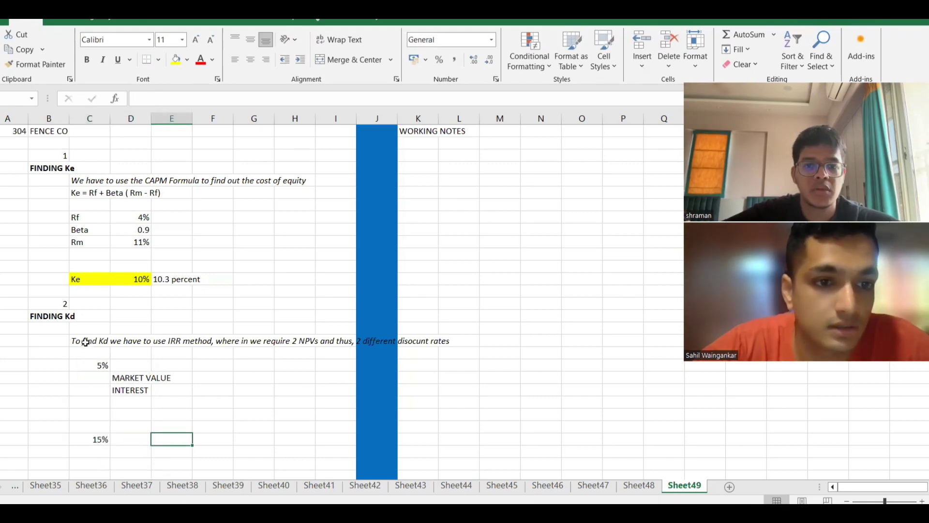
# Move the IRR note, both discount rates and the MARKET VALUE and INTEREST labels six rows down in the same columns
pyautogui.moveTo(86, 343); pyautogui.dragTo(141, 456)
pyautogui.hotkey('ctrl', 'c')
pyautogui.scroll(-3, 142, 458)
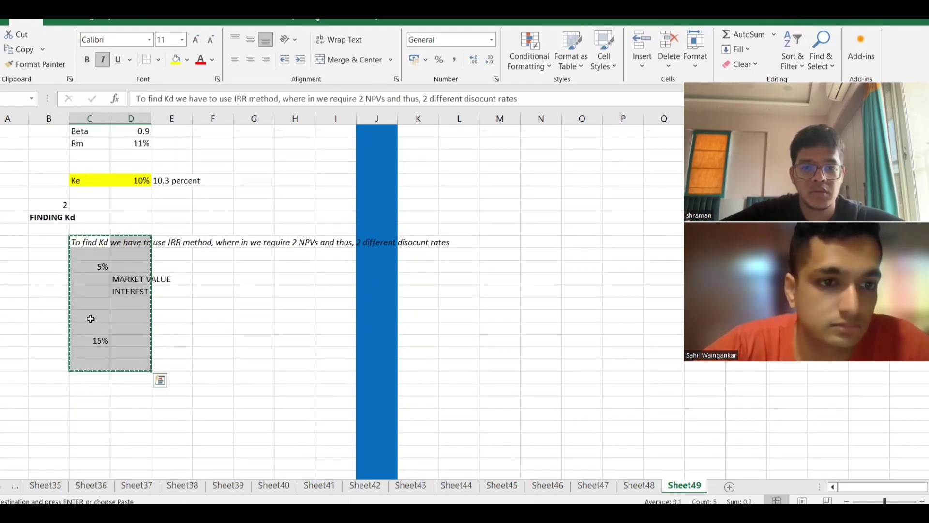
pyautogui.click(89, 315)
pyautogui.hotkey('ctrl', 'v')
# Enter "post tax interest = INTEREST ( 1 - TAX )" in column C, two rows below FINDING Kd
pyautogui.click(97, 246)
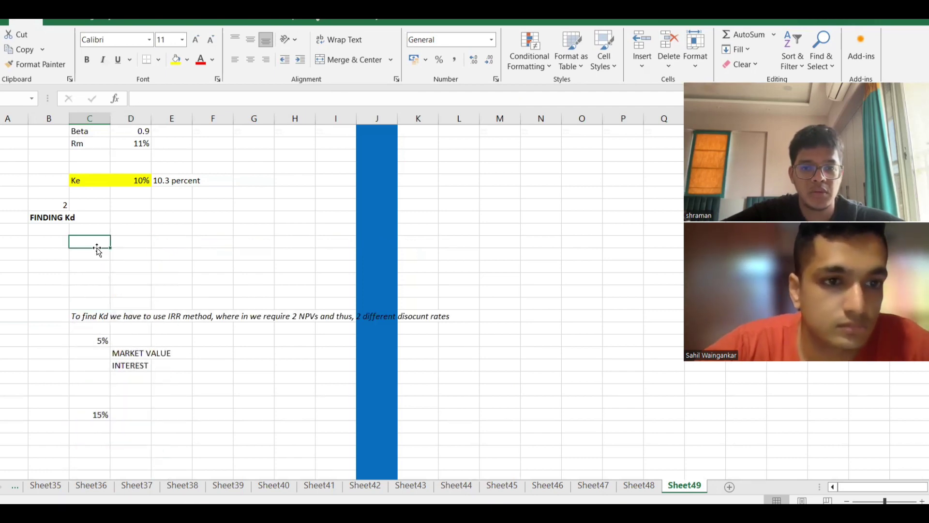
pyautogui.write('post ta')
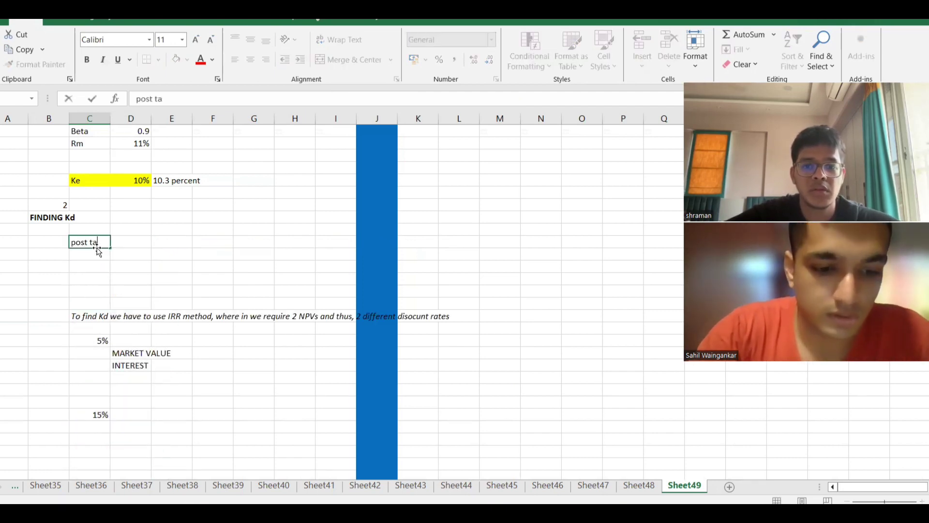
pyautogui.write('x interest =')
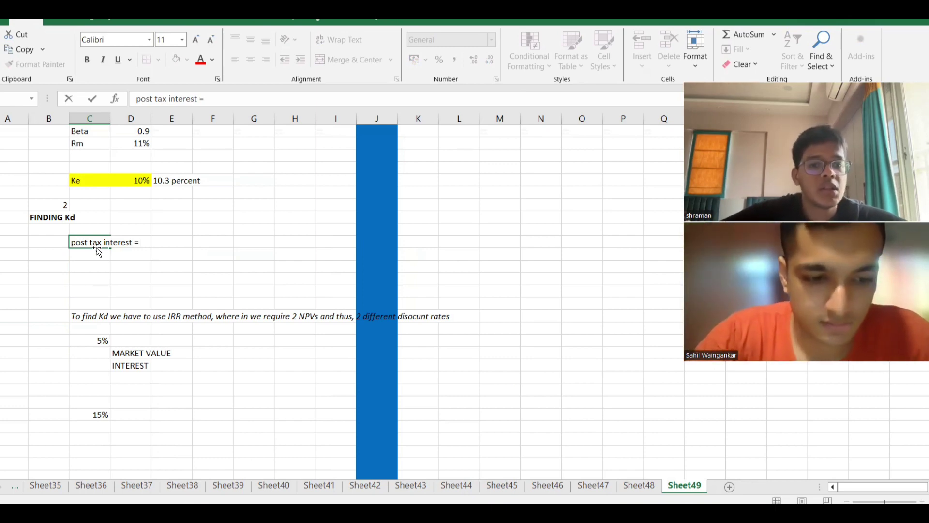
pyautogui.write('INTEREST ( TAX')
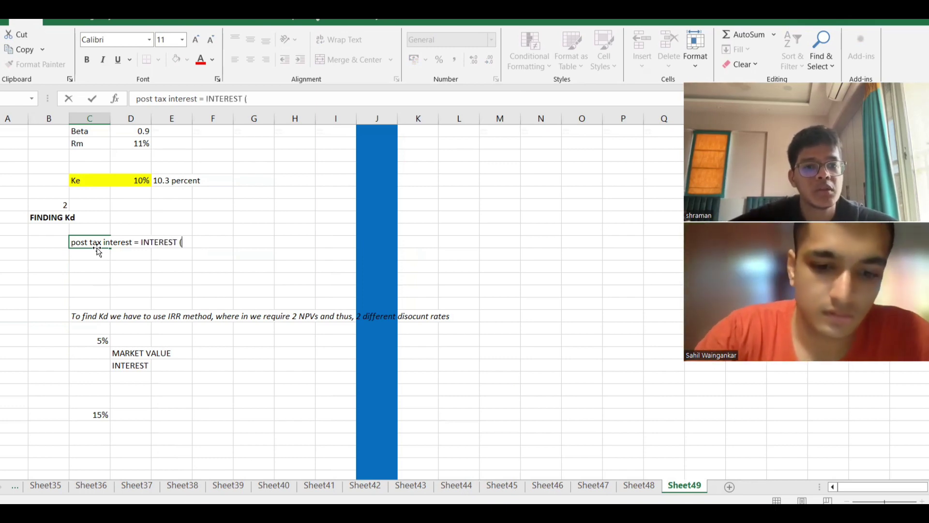
pyautogui.press('BackSpace')
pyautogui.press('BackSpace')
pyautogui.press('BackSpace')
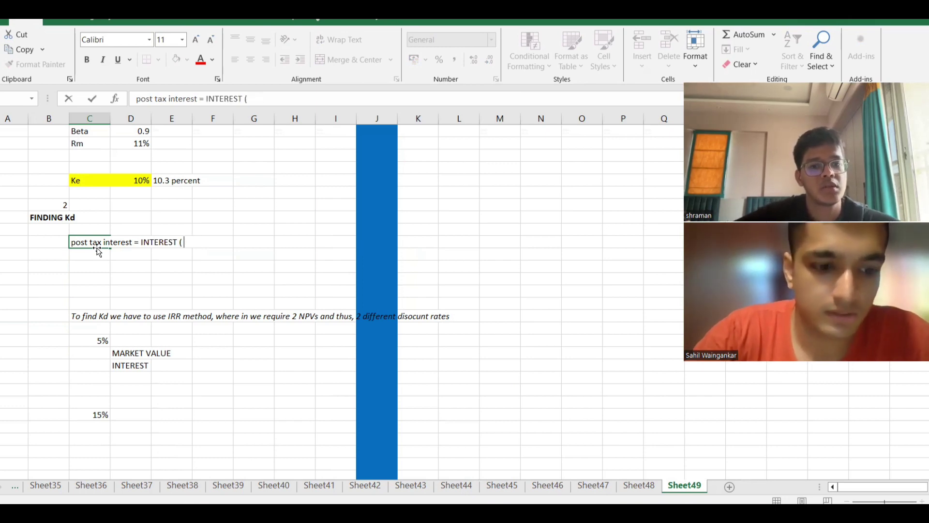
pyautogui.write('1')
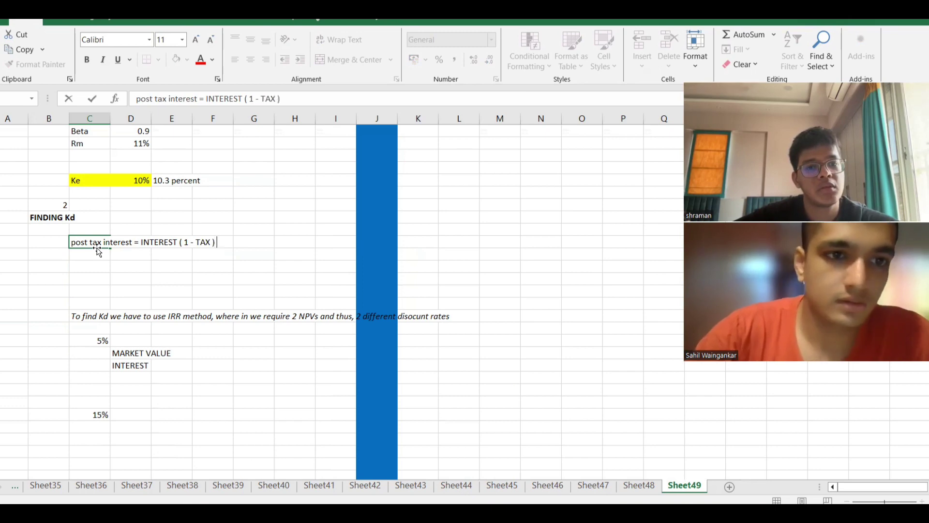
pyautogui.write(' - TAX )')
# Enter the labels INTEREST, TAX and POST TAX INTEREST in consecutive rows of column D, starting two rows below the post-tax interest formula note
pyautogui.click(131, 264)
pyautogui.write('I')
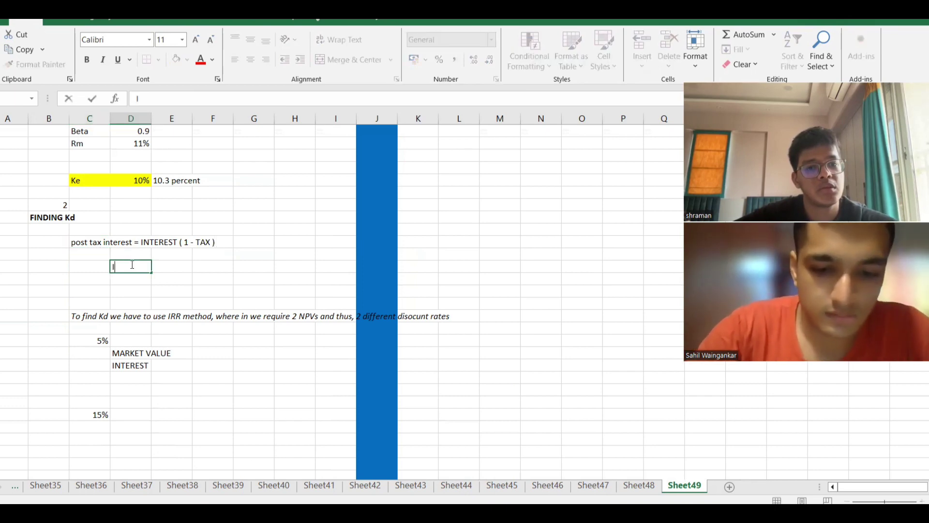
pyautogui.write('NTEREST')
pyautogui.press('Return')
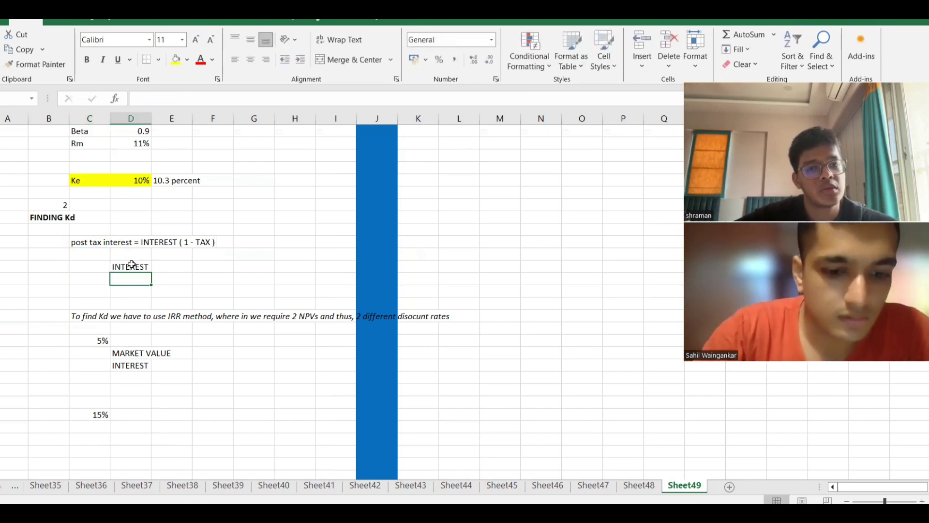
pyautogui.write('TAX')
pyautogui.press('Return')
pyautogui.write('P')
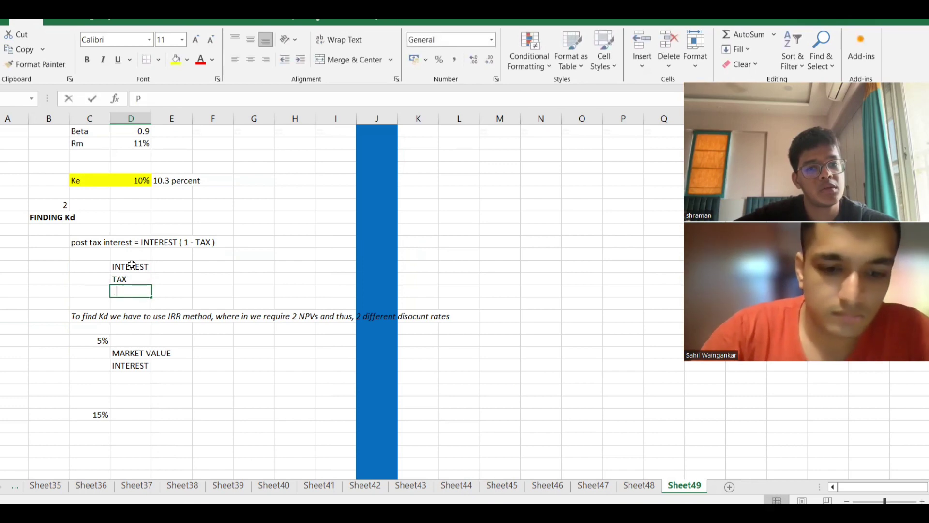
pyautogui.write('OST TAX INTERE')
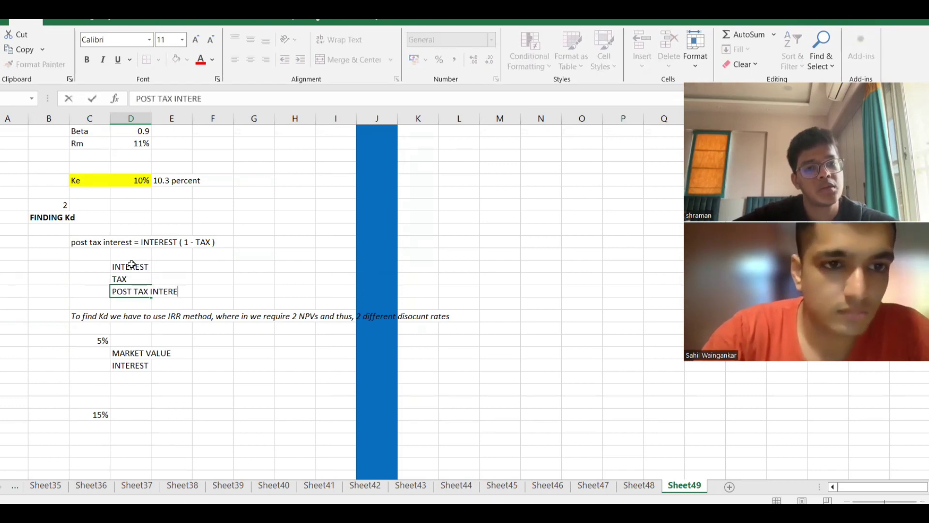
pyautogui.write('T ST')
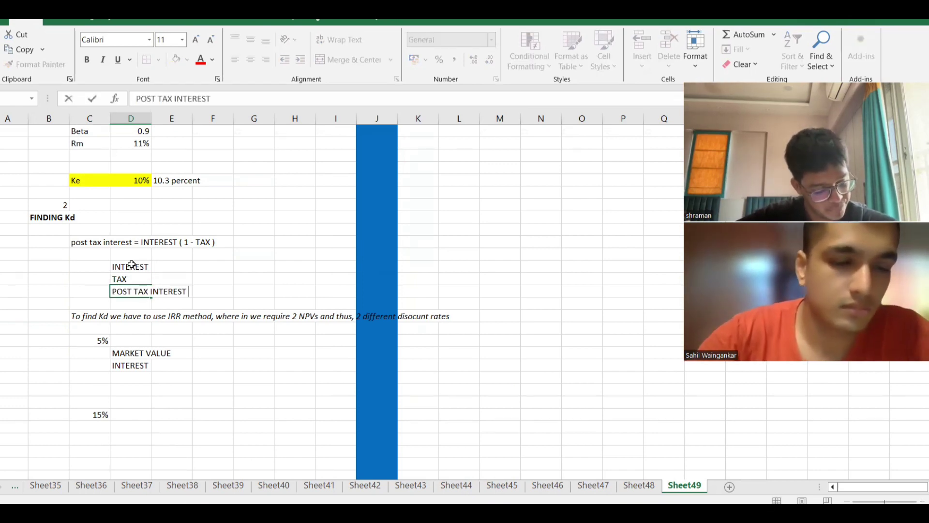
# Move the INTEREST and TAX labels up one row in column D, directly below the formula note
pyautogui.moveTo(131, 265); pyautogui.dragTo(132, 278)
pyautogui.hotkey('ctrl', 'c')
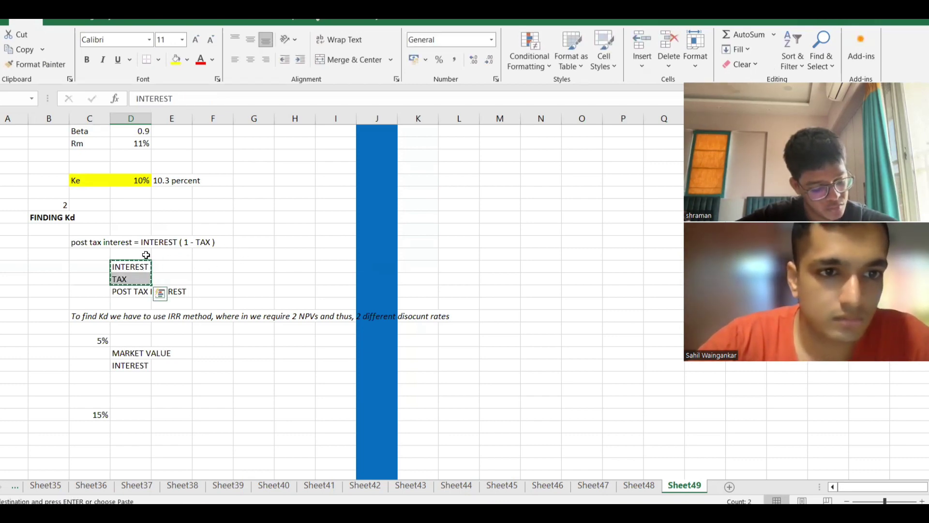
pyautogui.moveTo(146, 255); pyautogui.dragTo(146, 255)
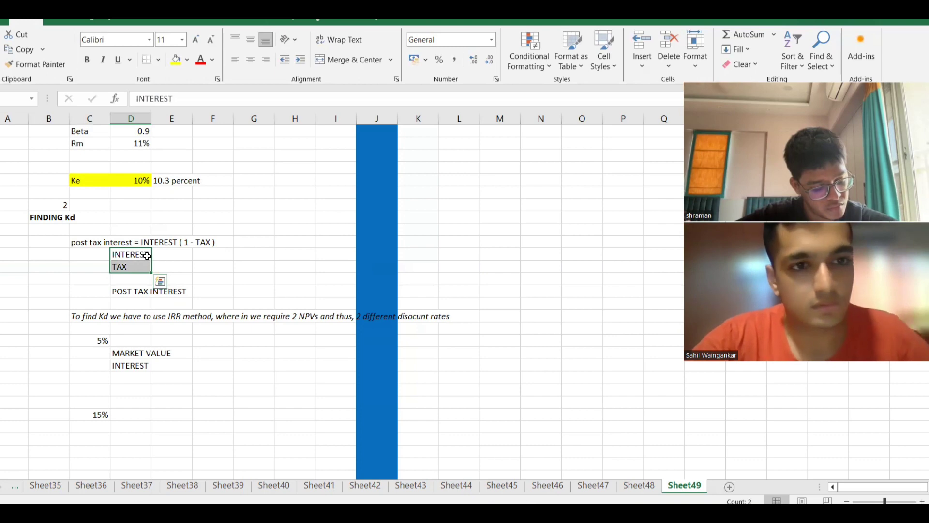
# Look up the bond's interest rate and the tax rate in the Fence Co question, and enter 7% beside INTEREST
pyautogui.click(163, 252)
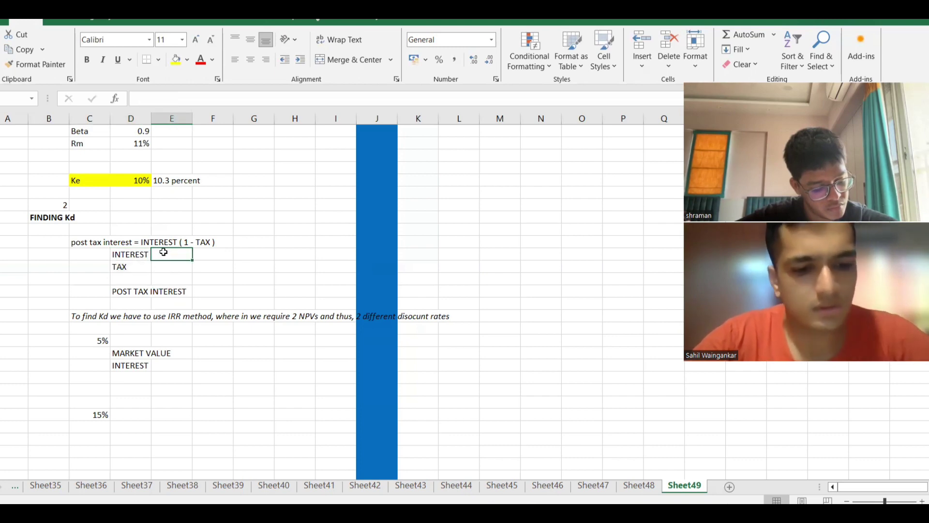
pyautogui.hotkey('alt', 'Tab')
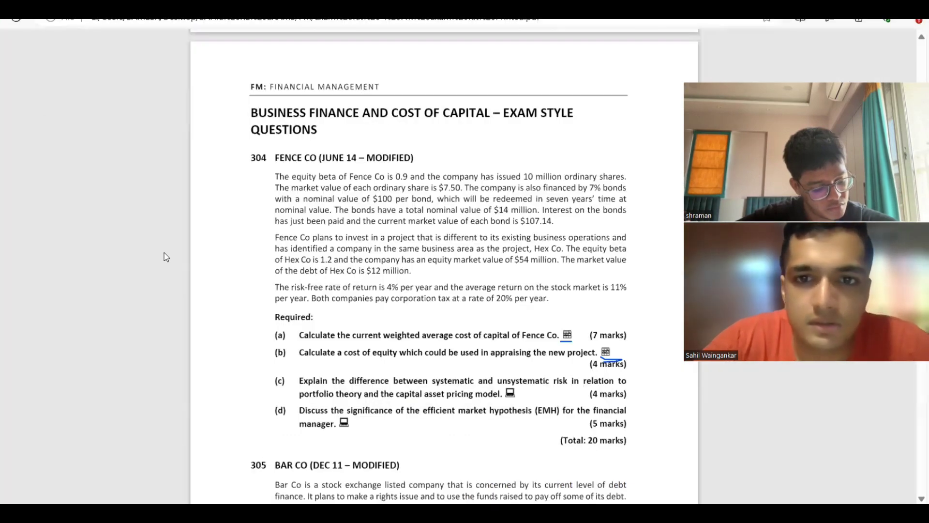
pyautogui.hotkey('alt', 'Tab')
pyautogui.write('7')
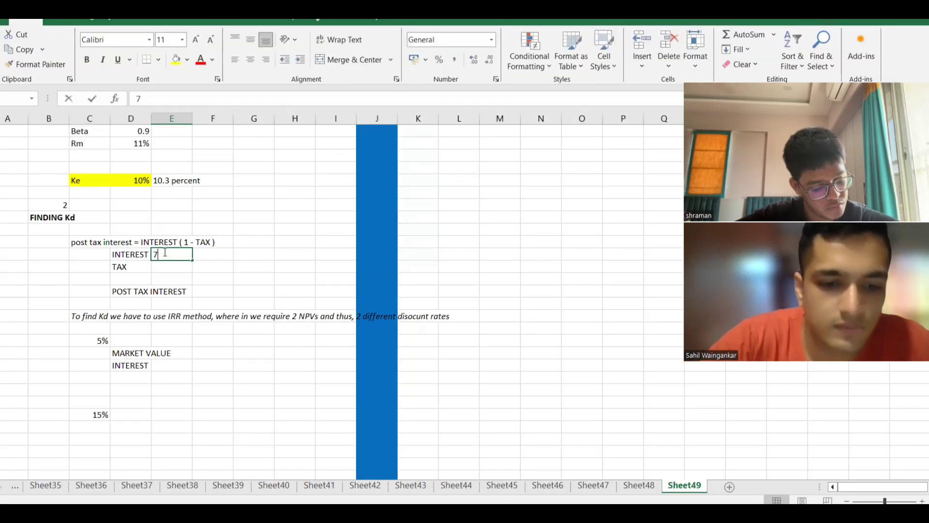
pyautogui.write('%')
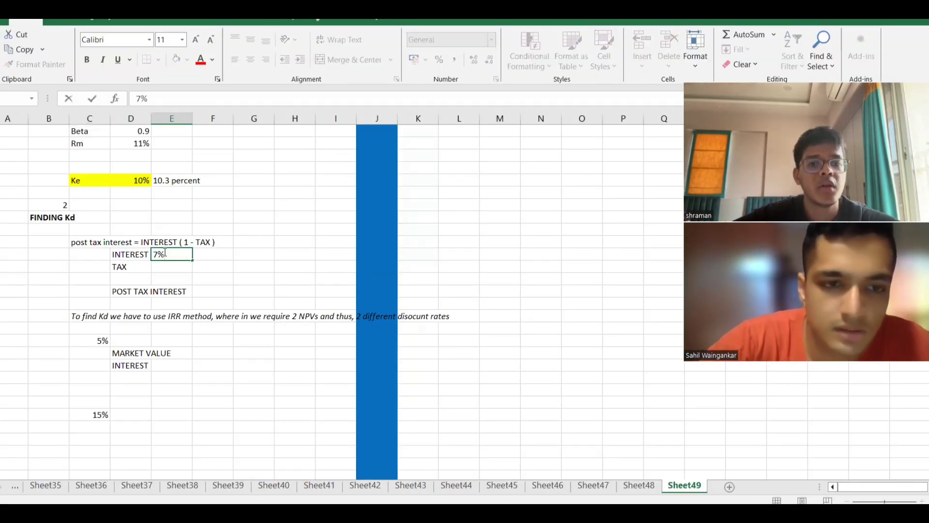
pyautogui.press('Return')
pyautogui.hotkey('alt', 'Tab')
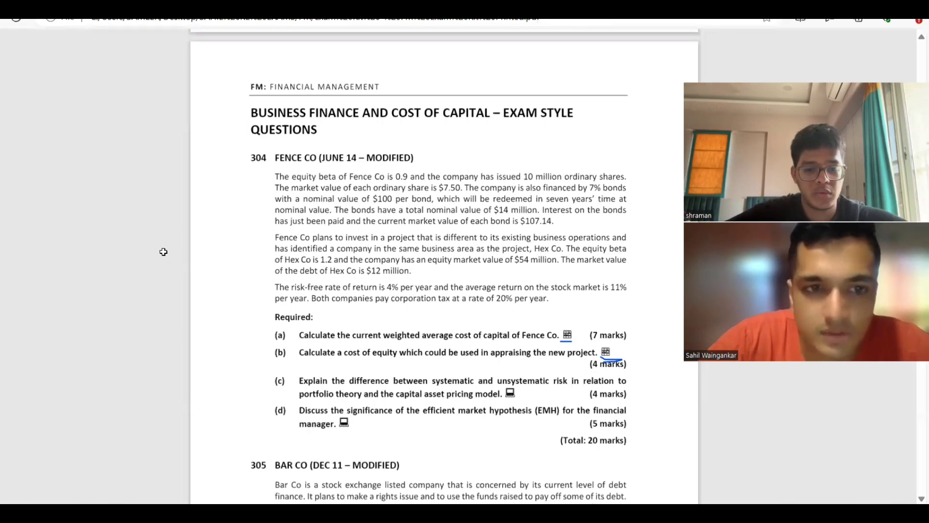
pyautogui.hotkey('alt', 'Tab')
pyautogui.press('Down')
pyautogui.write('%')
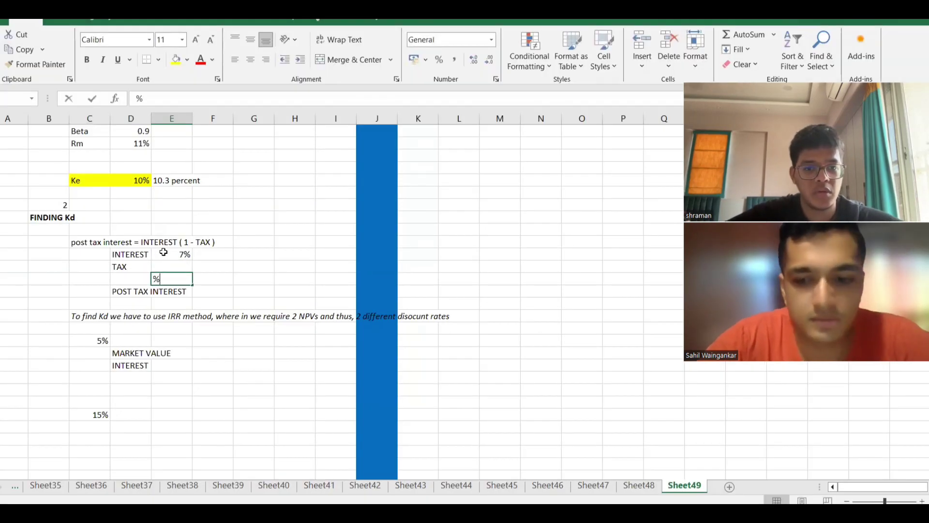
pyautogui.press('Return')
pyautogui.press('Up')
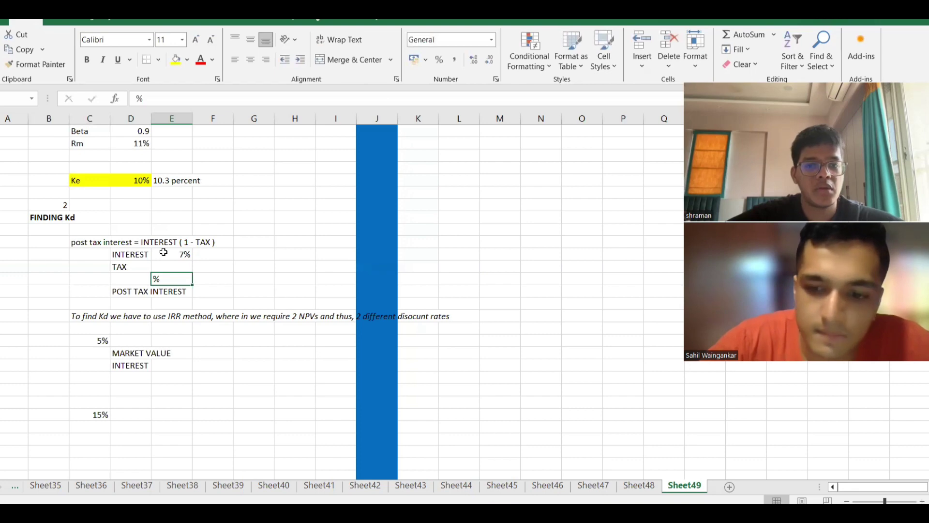
pyautogui.press('F2')
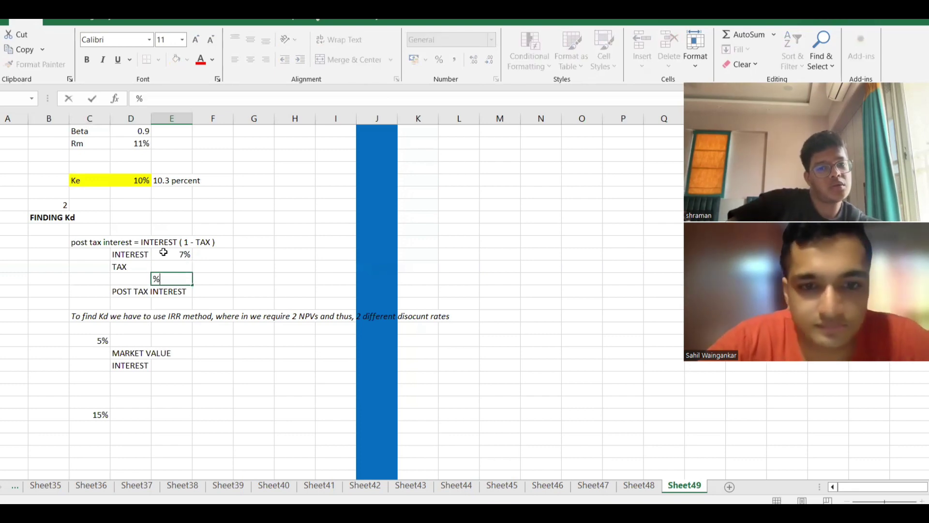
pyautogui.press('BackSpace')
pyautogui.press('Up')
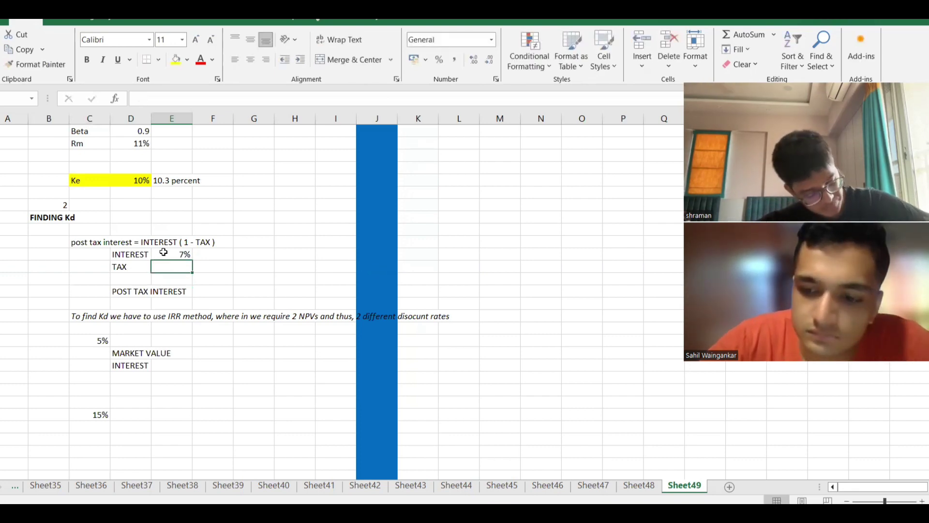
# Enter 20% beside TAX and calculate the post-tax interest rate two rows below with the formula =E19*(.8)
pyautogui.write('20%')
pyautogui.press('Down')
pyautogui.press('Down')
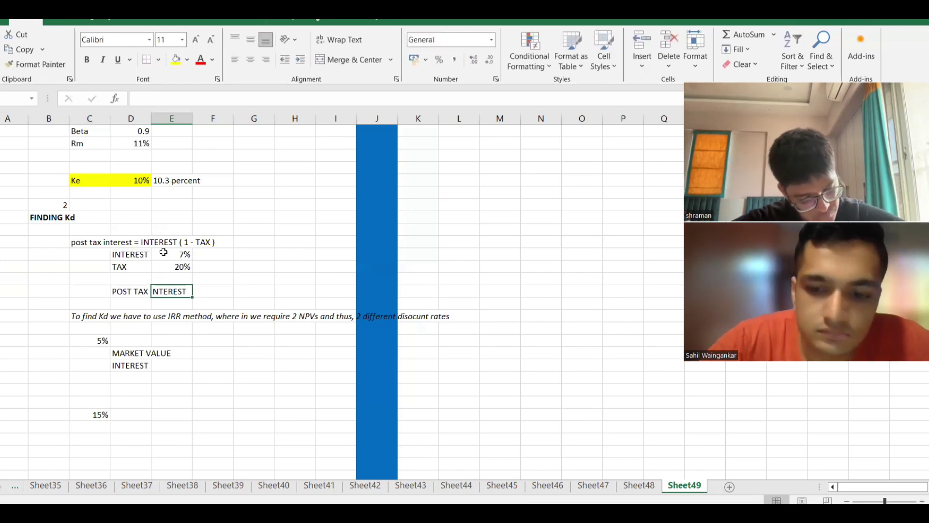
pyautogui.write('=')
pyautogui.click(164, 252)
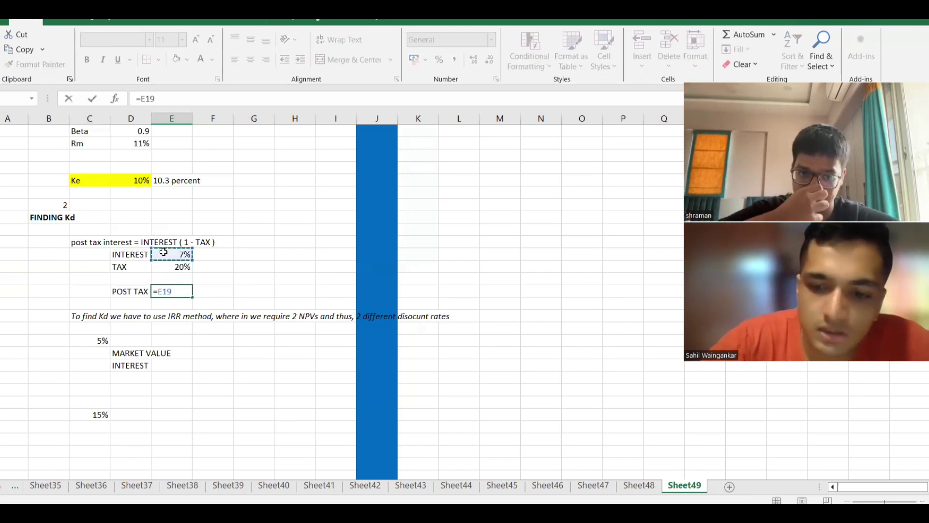
pyautogui.write('*(.8')
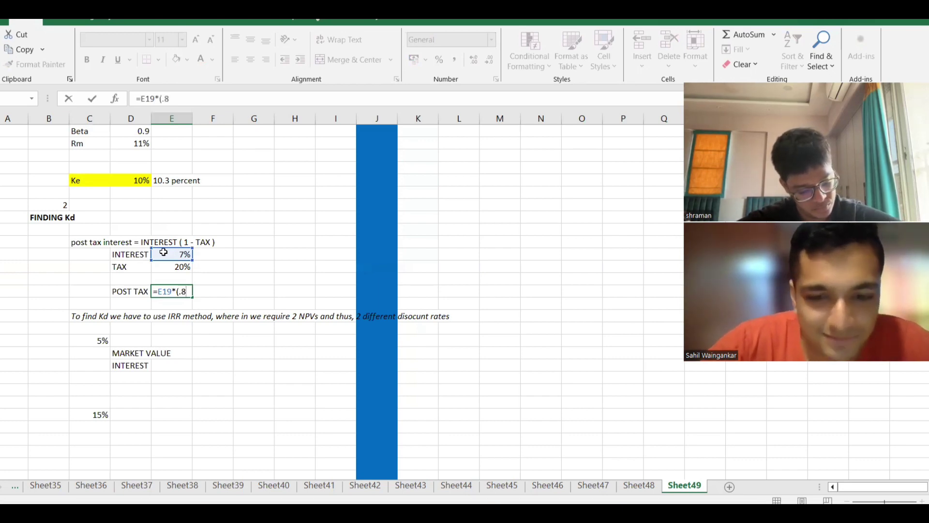
pyautogui.write(')')
pyautogui.press('Return')
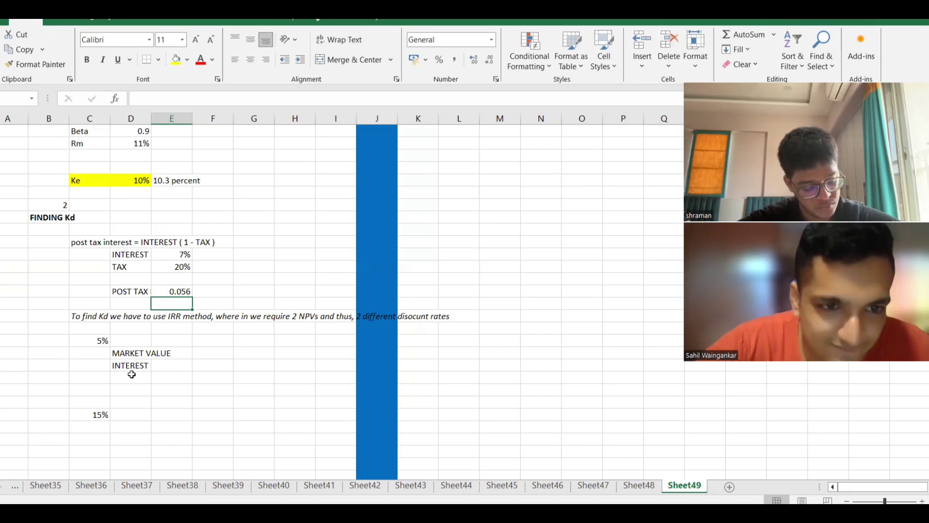
# Enter the nominal value 100 in column F beside the post-tax rate and multiply the two in column G
pyautogui.click(220, 293)
pyautogui.write('100')
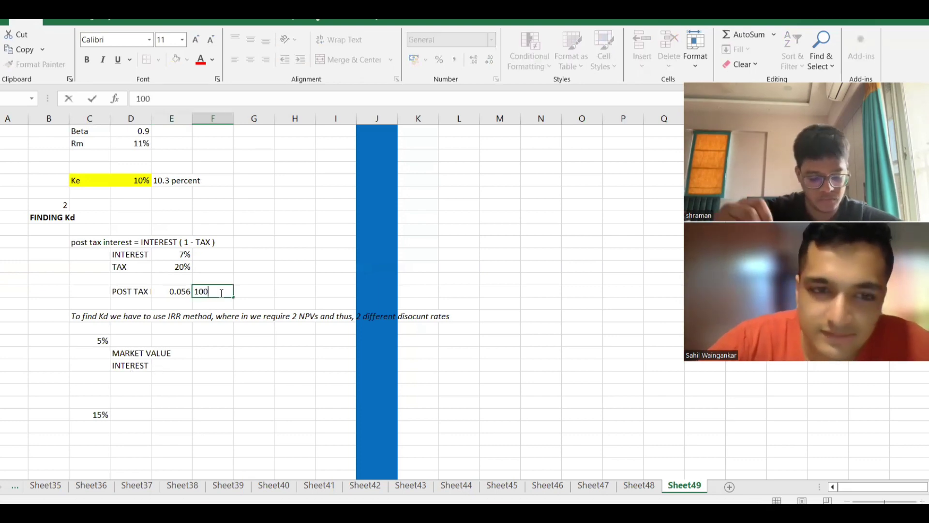
pyautogui.press('Tab')
pyautogui.write('=')
pyautogui.press('Left')
pyautogui.press('Left')
pyautogui.write('*')
pyautogui.press('Left')
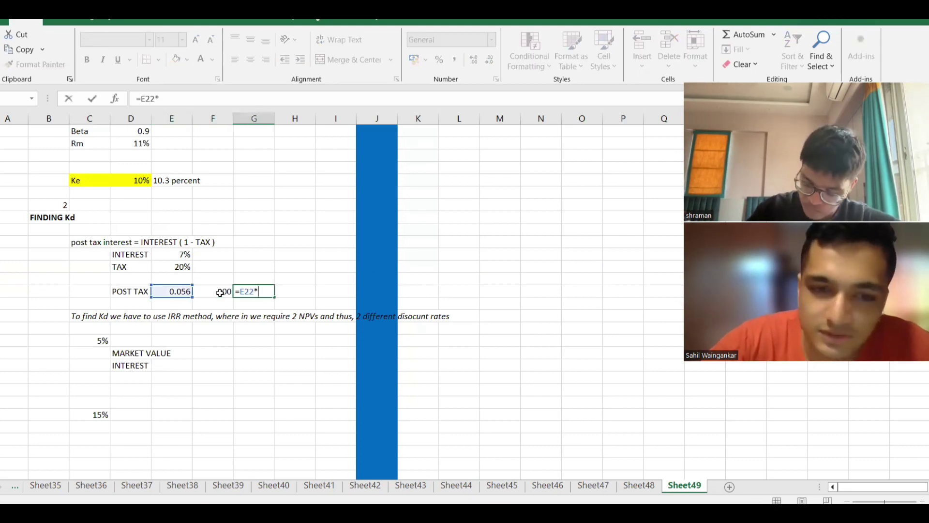
pyautogui.press('Return')
# Enter 5.6 beside the INTEREST label under the 5% discount rate
pyautogui.click(164, 364)
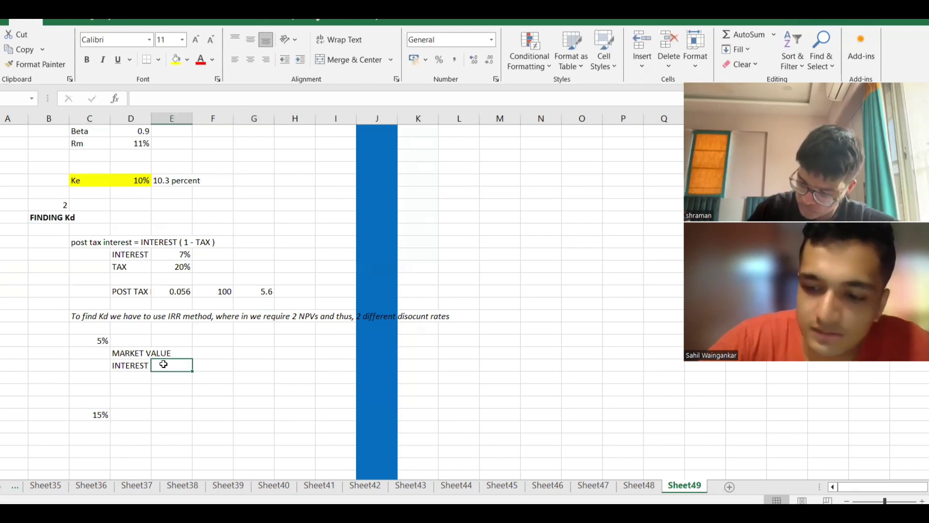
pyautogui.write('5.06')
pyautogui.press('Tab')
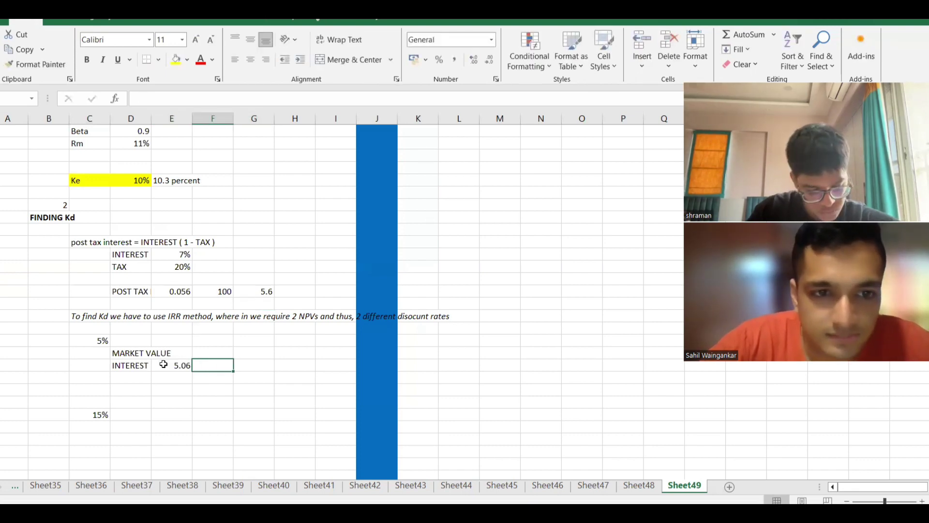
pyautogui.click(163, 364)
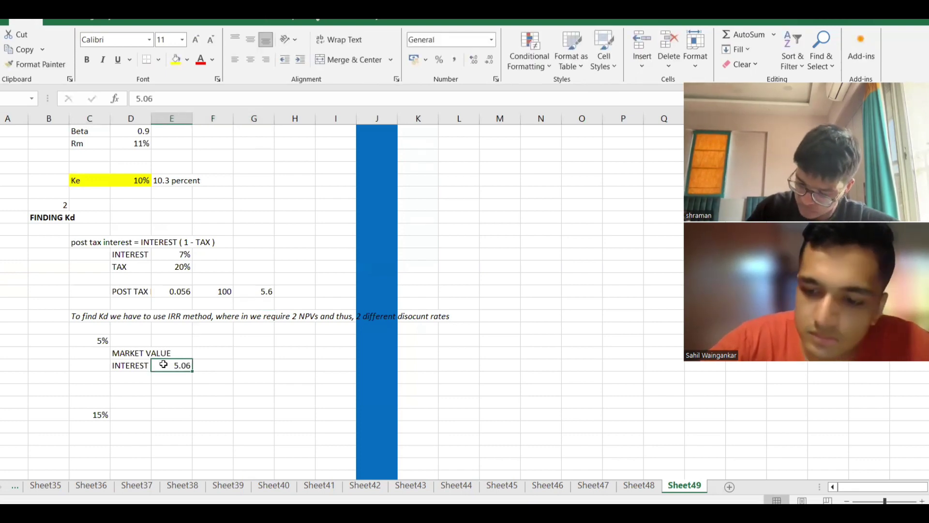
pyautogui.write('5.6')
pyautogui.press('Up')
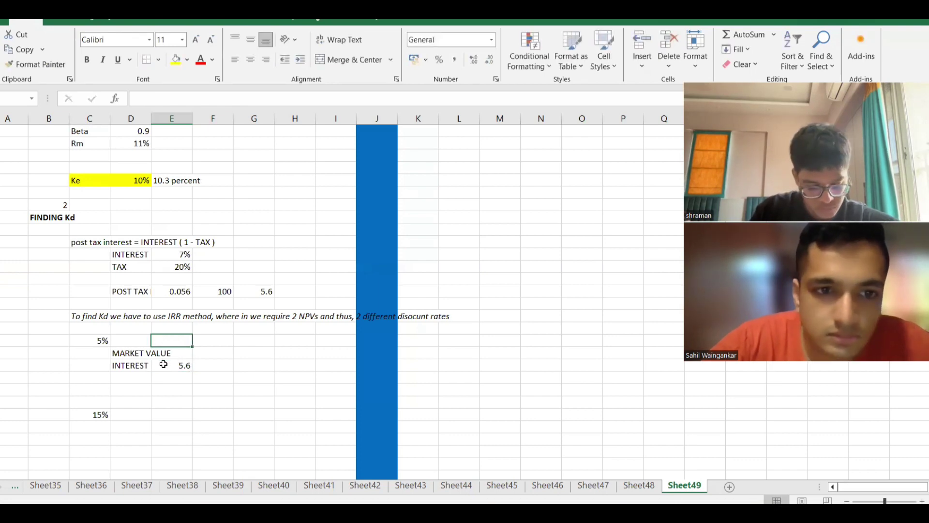
# Enter the heading DISCOUNT RATE in column F, on the row of the 5% rate
pyautogui.press('Right')
pyautogui.write('DISOCUNT')
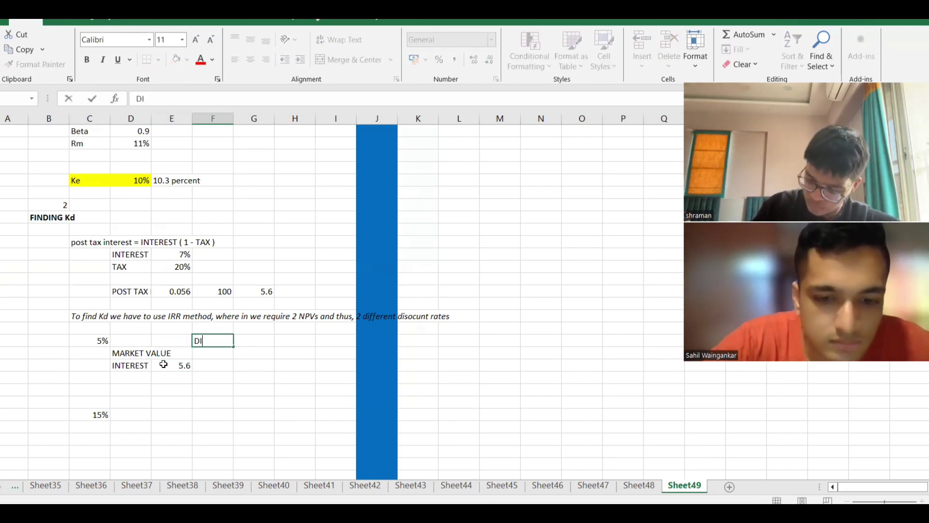
pyautogui.press('BackSpace')
pyautogui.press('BackSpace')
pyautogui.press('BackSpace')
pyautogui.press('BackSpace')
pyautogui.press('BackSpace')
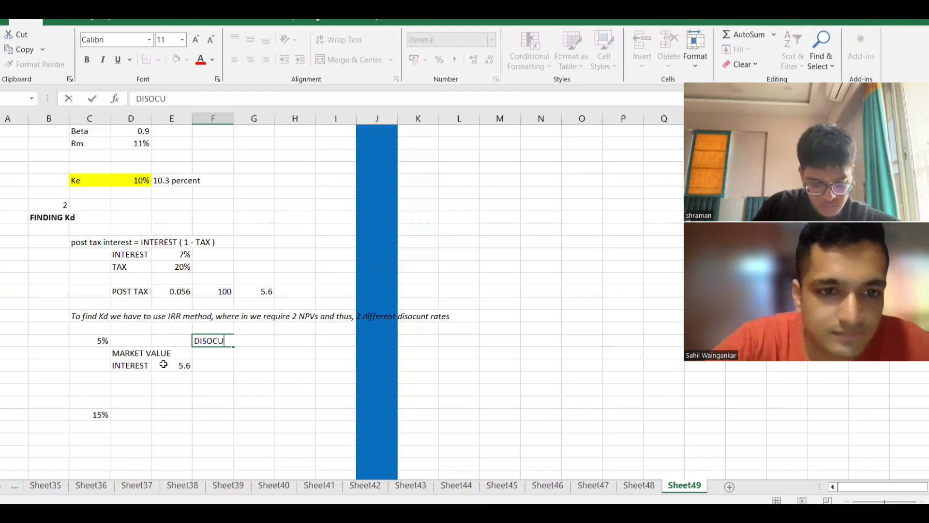
pyautogui.write('COUNT R')
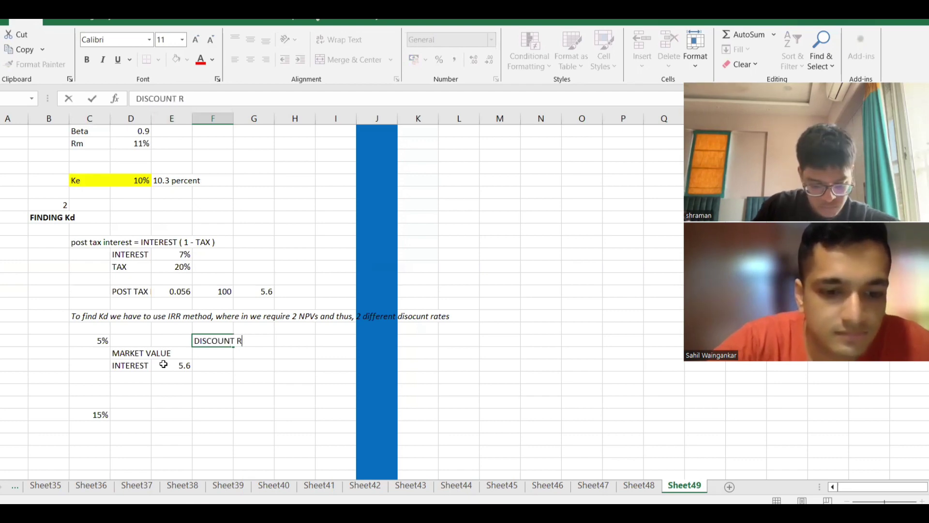
pyautogui.write('ATE')
pyautogui.press('Tab')
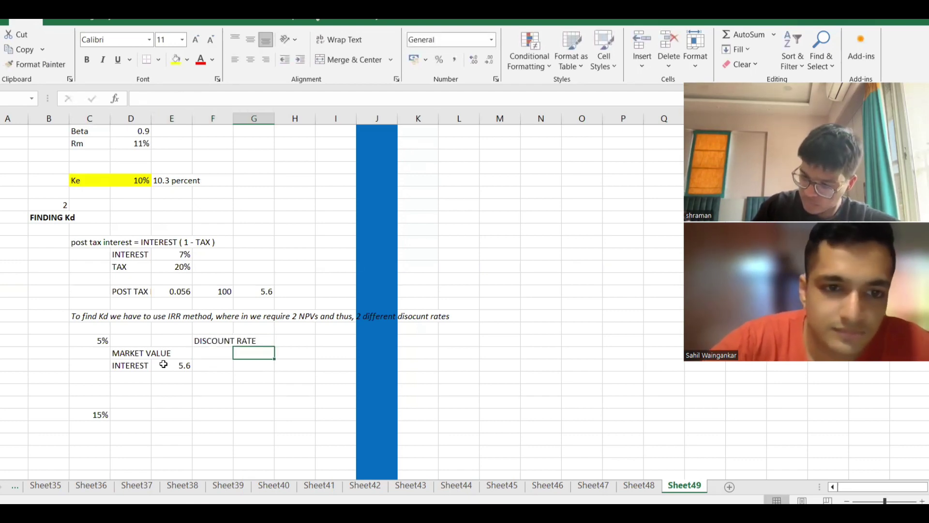
# Enter the heading ANNUITY RATE in column G, beside DISCOUNT RATE
pyautogui.write('ANNUITY R')
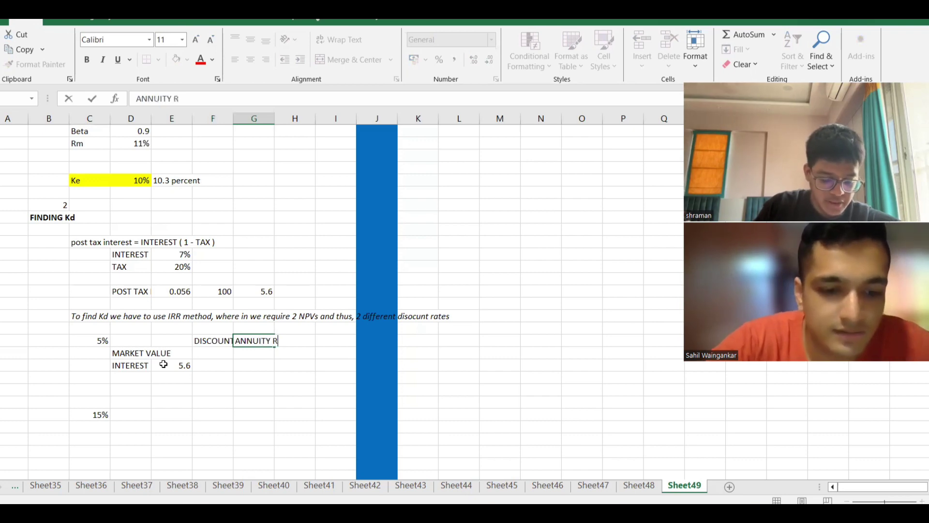
pyautogui.write('ATE 0')
pyautogui.press('Tab')
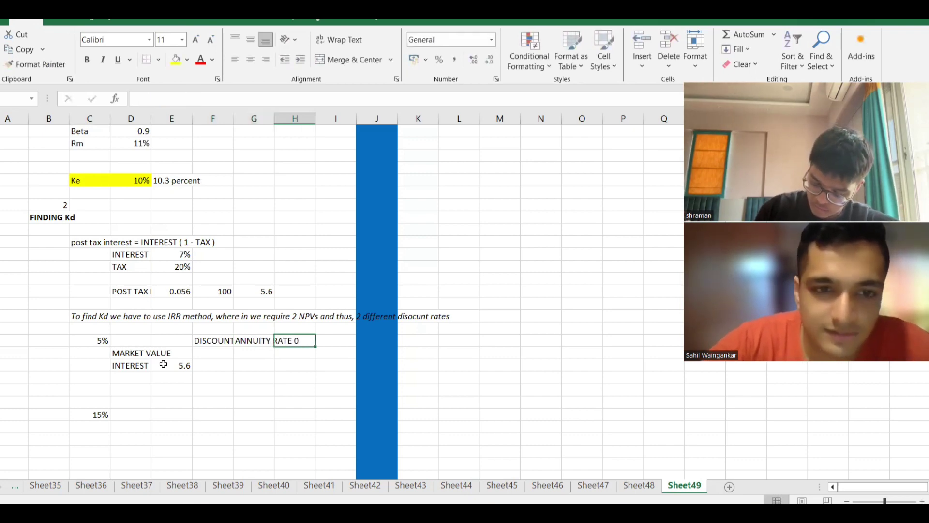
pyautogui.click(260, 342)
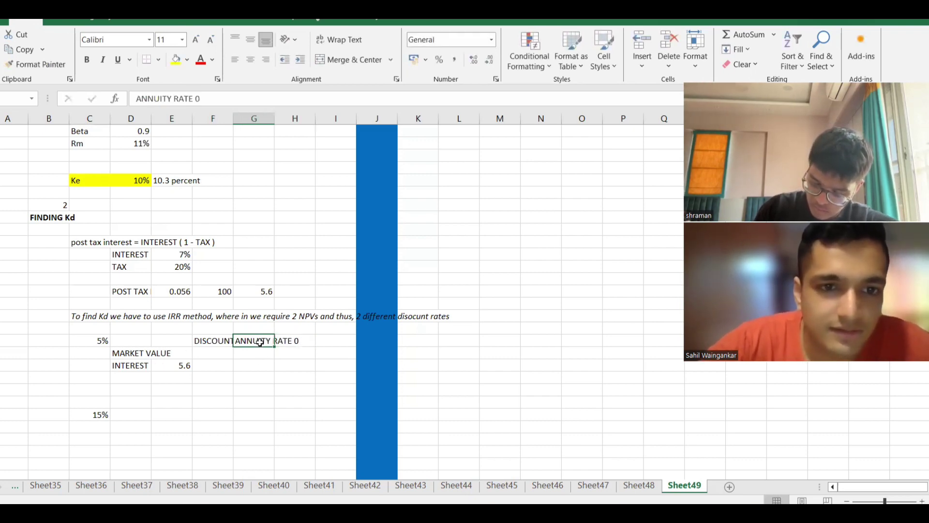
pyautogui.click(206, 103)
pyautogui.press('BackSpace')
pyautogui.click(336, 304)
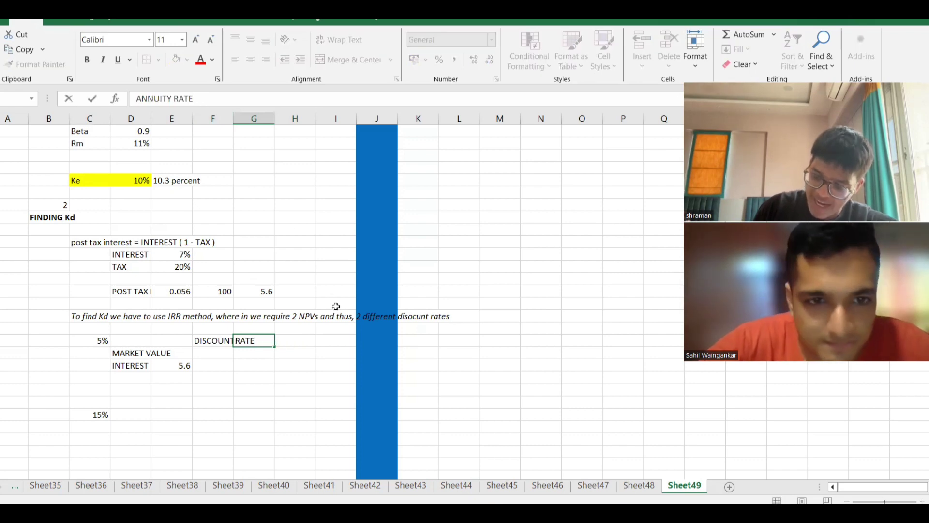
# Enter the heading VALUE in column H and make the headings on the 5% row bold
pyautogui.click(300, 340)
pyautogui.write('VA')
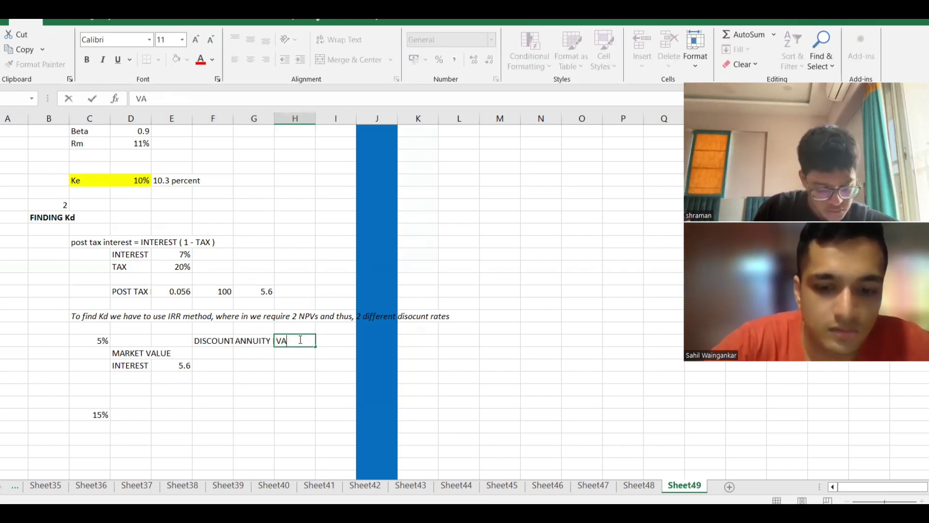
pyautogui.write('LUE')
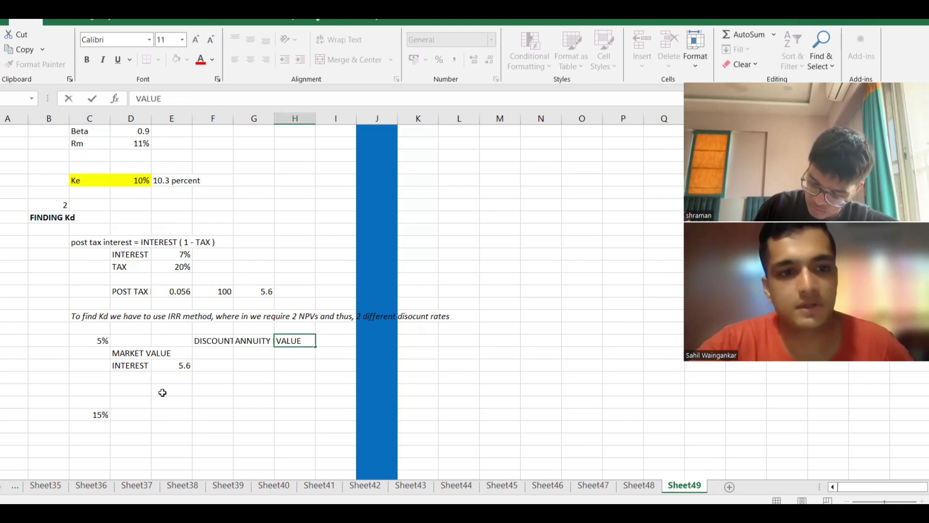
pyautogui.click(161, 353)
pyautogui.moveTo(139, 339); pyautogui.dragTo(279, 340)
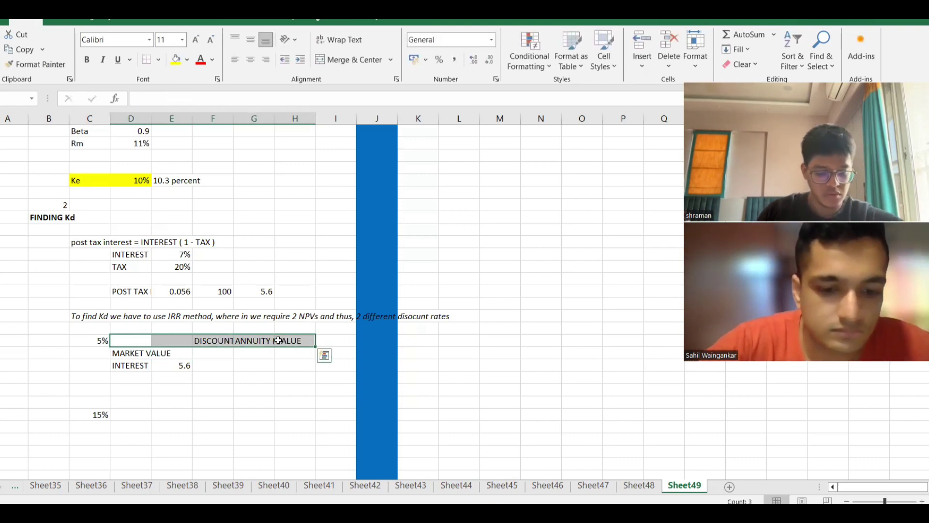
pyautogui.hotkey('ctrl', 'b')
# Check the bond details in the exam question, and add the label REDEMPTION AMOUNT below INTEREST in the 5% section
pyautogui.click(121, 380)
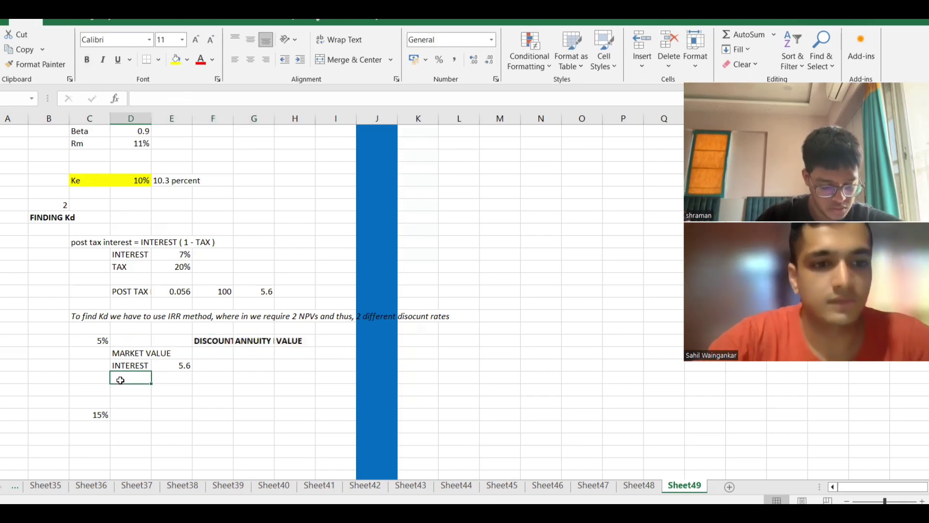
pyautogui.hotkey('alt', 'Tab')
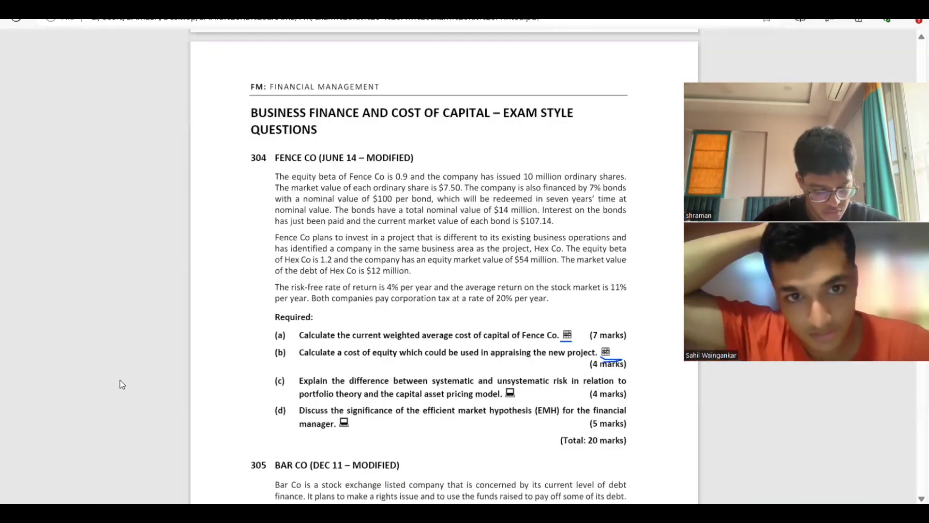
pyautogui.hotkey('alt', 'Tab')
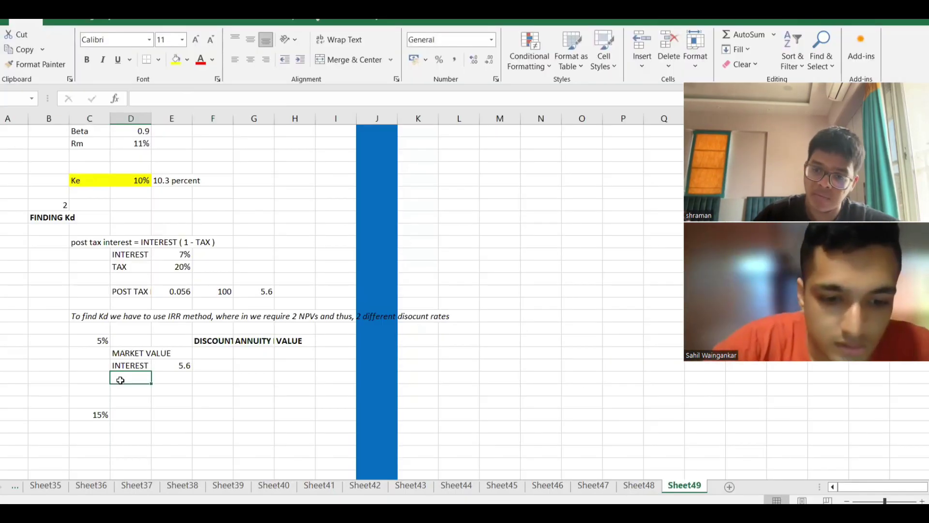
pyautogui.write('REDEMPTION')
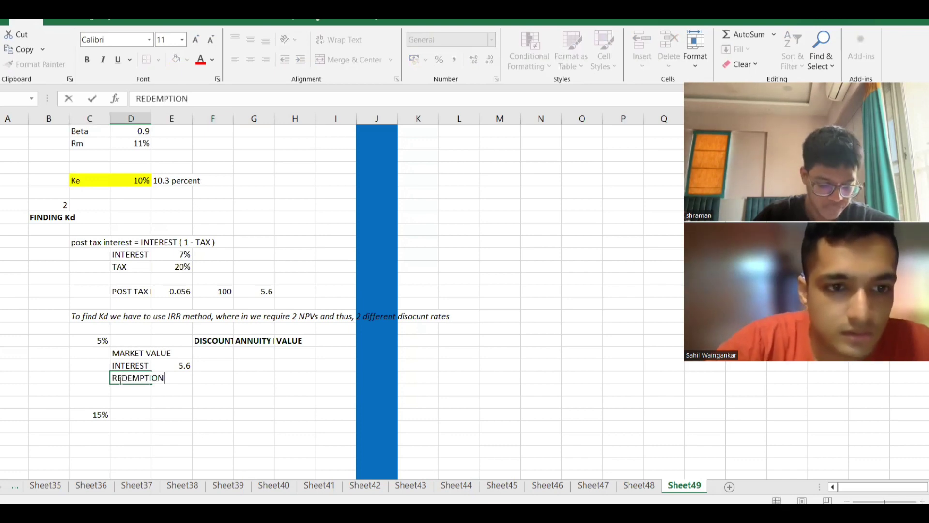
pyautogui.write(' AMOUNT')
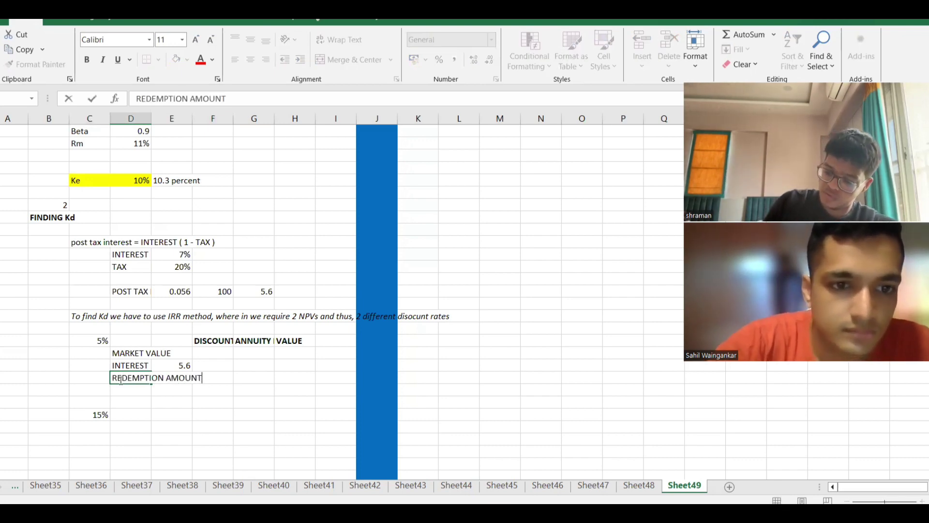
# Enter 107.14 from the exam question as the market value and 100 as the redemption amount in column E
pyautogui.press('Tab')
pyautogui.press('Up')
pyautogui.press('Up')
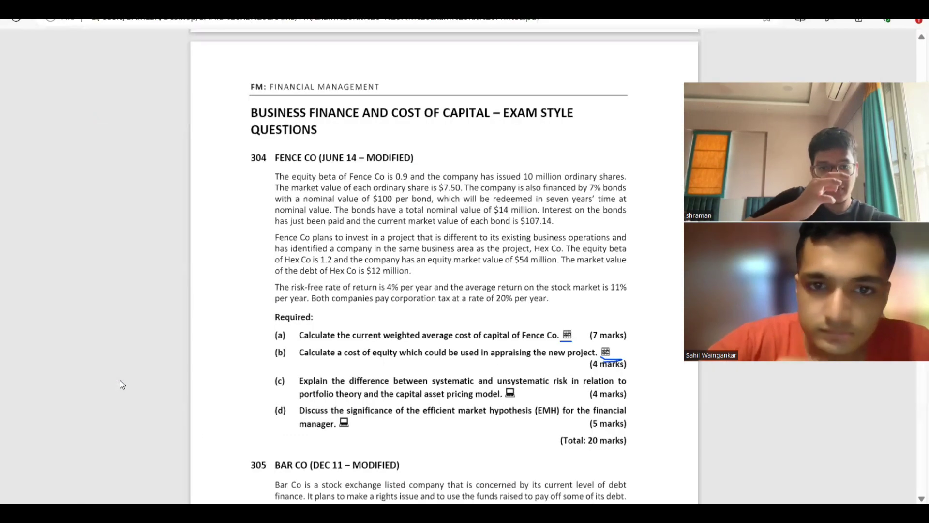
pyautogui.hotkey('alt', 'Tab')
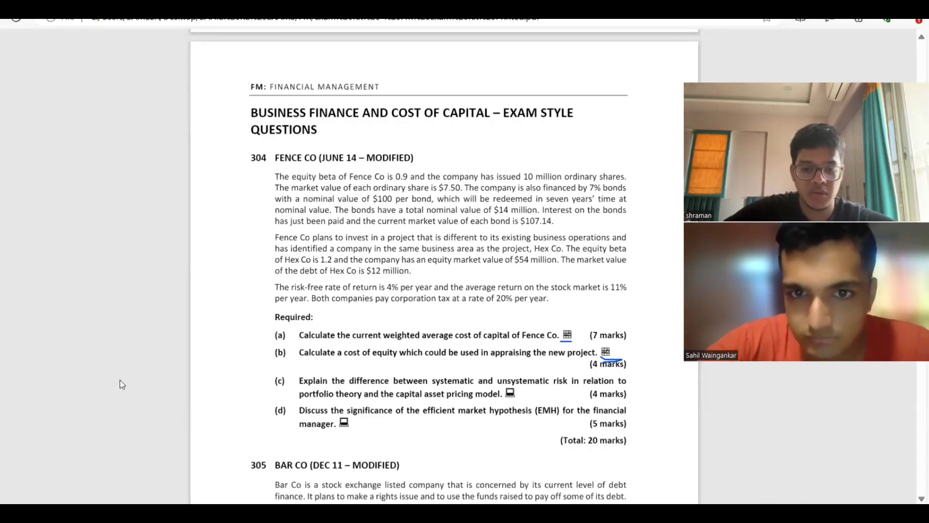
pyautogui.hotkey('alt', 'Tab')
pyautogui.write('107.14')
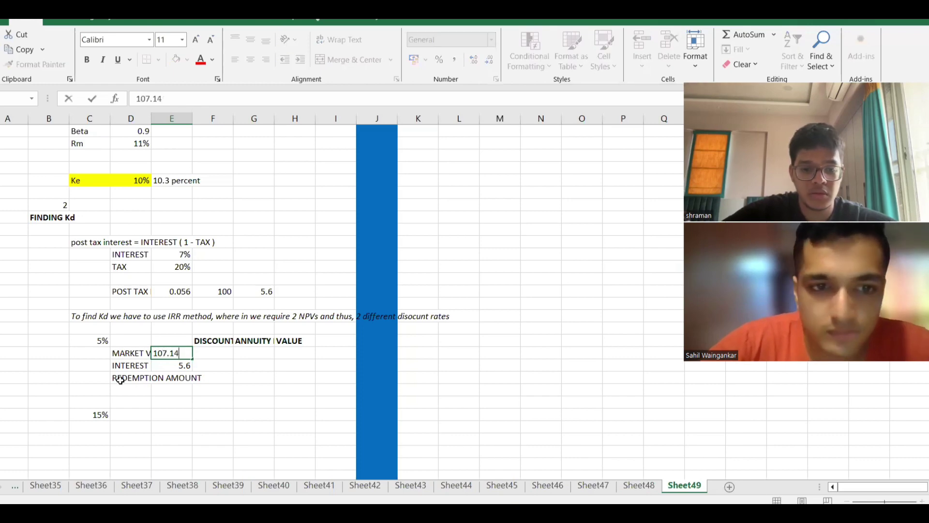
pyautogui.press('Down')
pyautogui.press('Down')
pyautogui.write('1000')
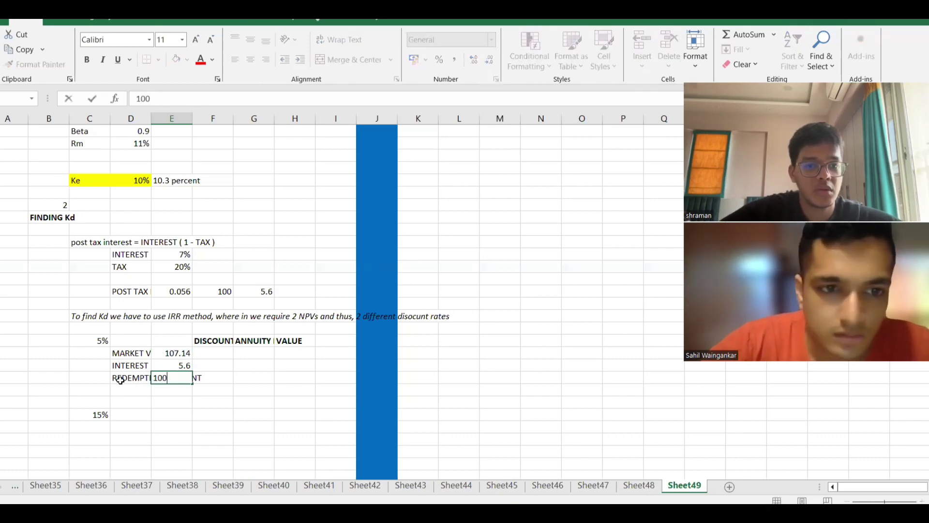
pyautogui.press('Up')
# Calculate the market value's outflow in the VALUE column with the formula =-E27*F27
pyautogui.press('Right')
pyautogui.press('Right')
pyautogui.press('Right')
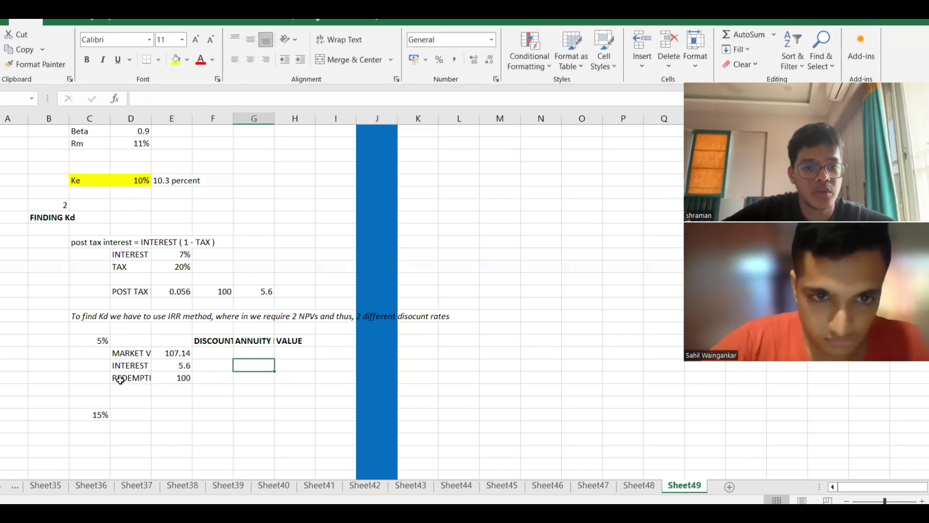
pyautogui.press('Up')
pyautogui.write('=')
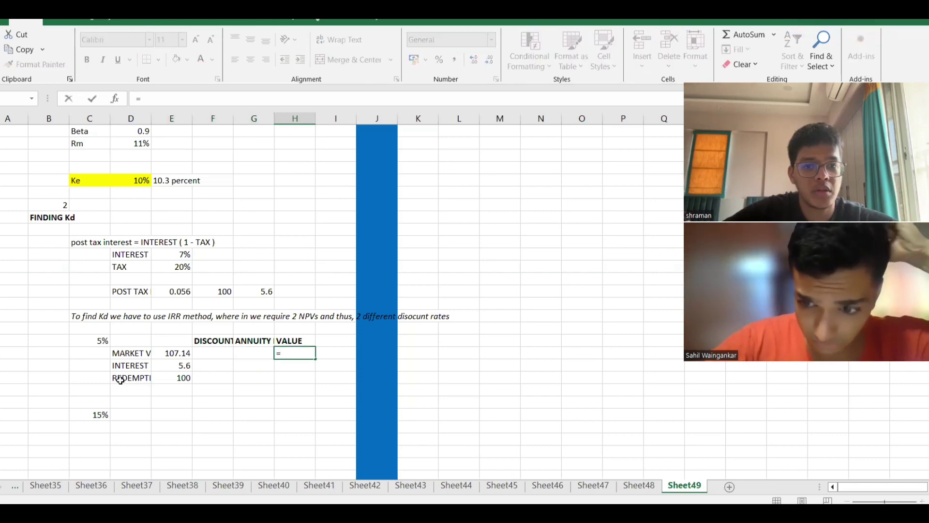
pyautogui.write('-')
pyautogui.press('Left')
pyautogui.press('Left')
pyautogui.press('Left')
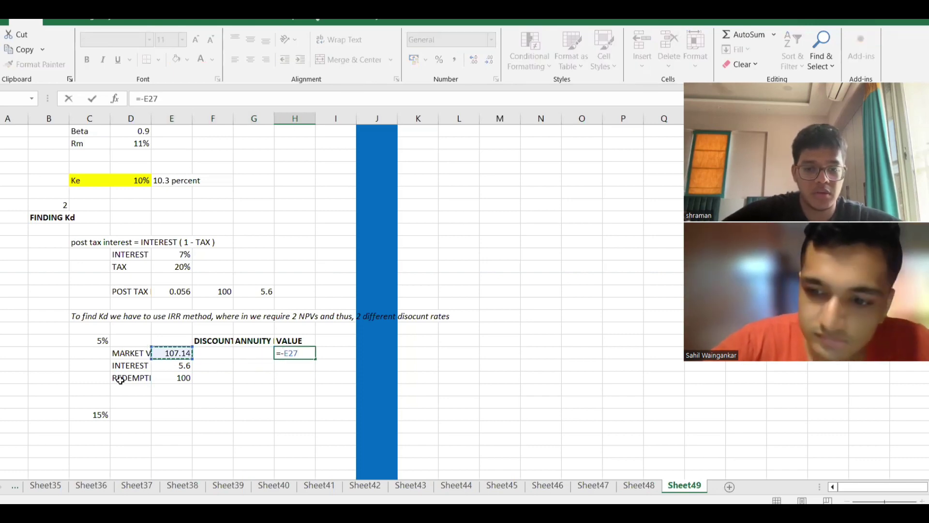
pyautogui.write('*')
pyautogui.press('Left')
pyautogui.press('Left')
pyautogui.press('Return')
pyautogui.press('Up')
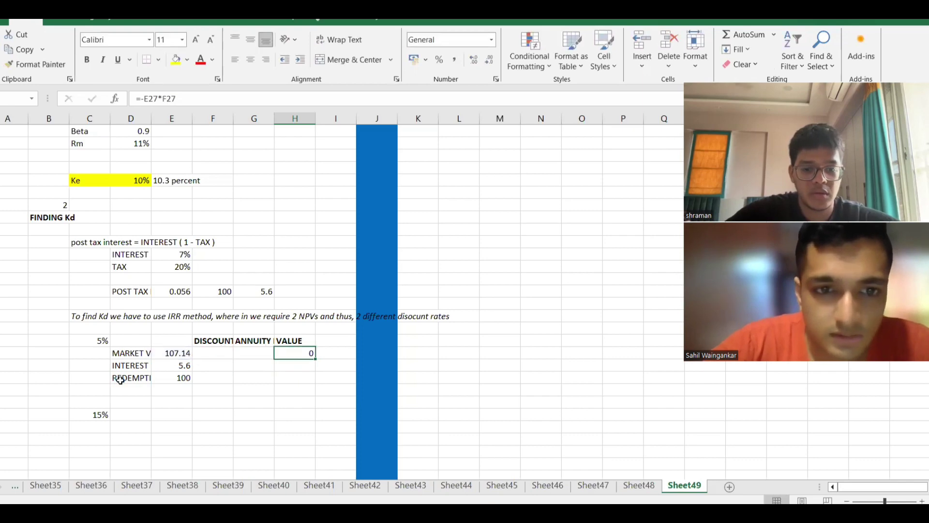
# Enter 1 as the market value's discount rate in column F
pyautogui.press('Left')
pyautogui.press('Left')
pyautogui.write('1')
pyautogui.press('Return')
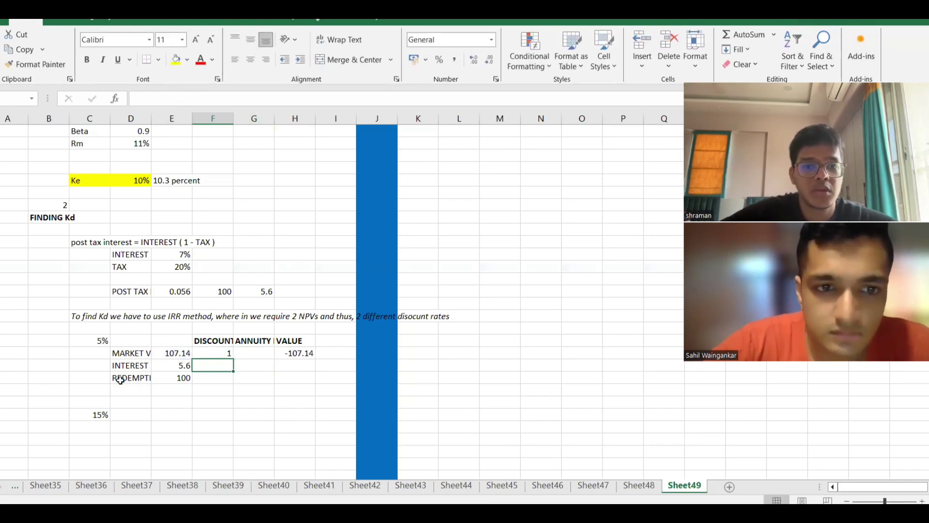
# Calculate the interest row's VALUE in column H by multiplying its amount in E28 by its annuity rate in G28
pyautogui.press('Right')
pyautogui.press('Right')
pyautogui.write('=')
pyautogui.press('Left')
pyautogui.press('Left')
pyautogui.press('Left')
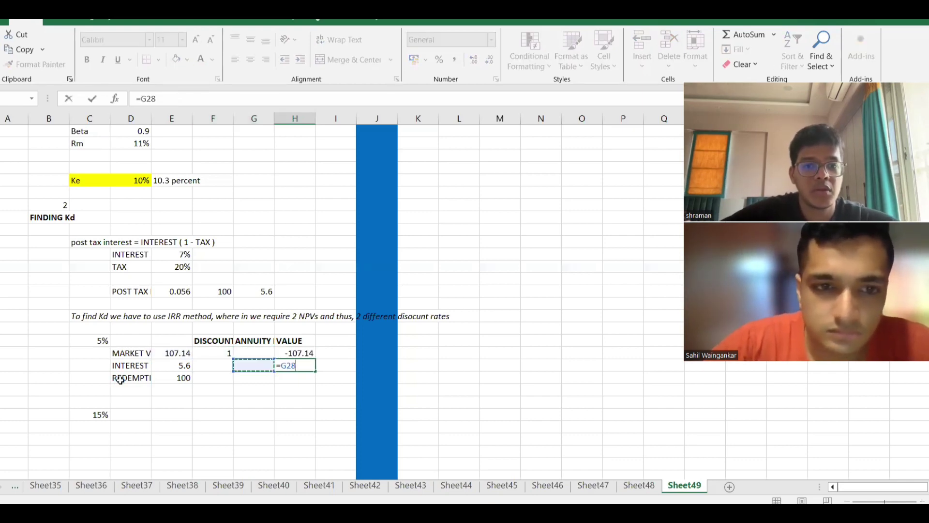
pyautogui.write('*')
pyautogui.press('Left')
pyautogui.press('Return')
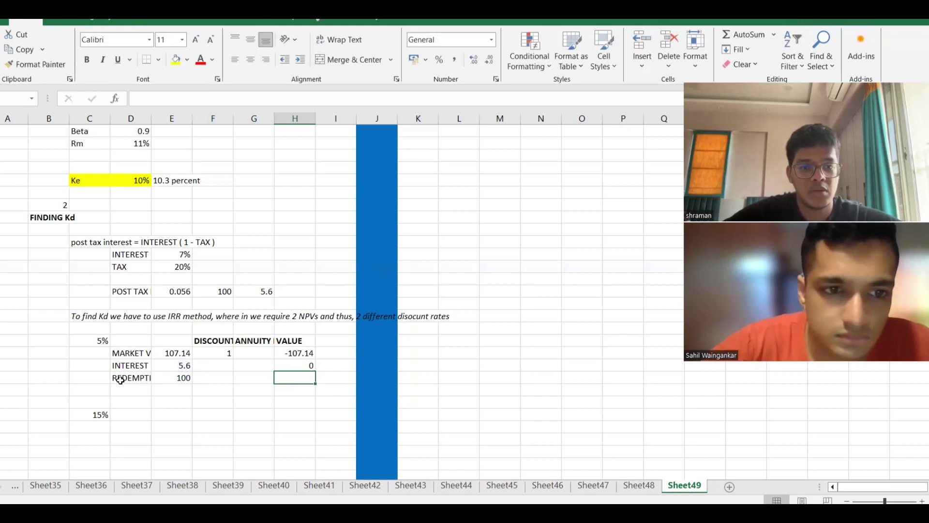
# Enter 7 YRS in column C beside the INTEREST label
pyautogui.click(90, 362)
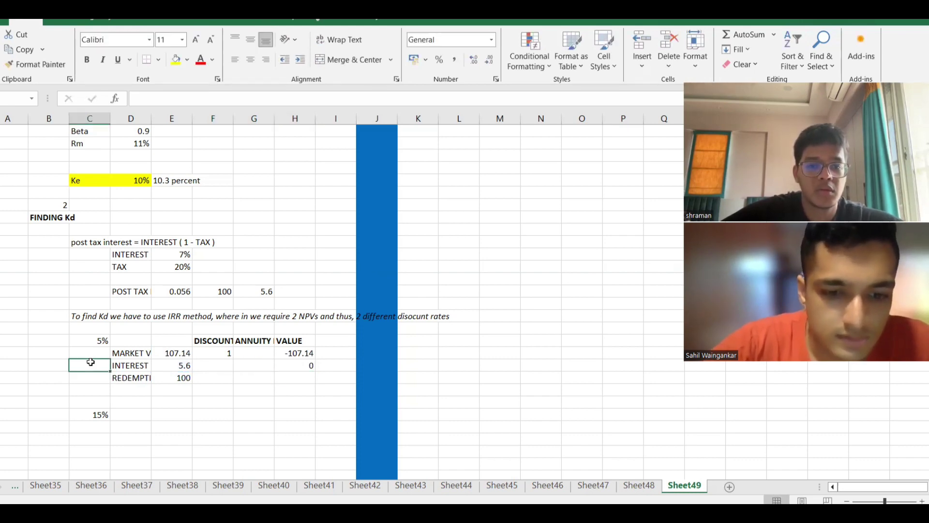
pyautogui.write('7 YRS')
pyautogui.press('Return')
pyautogui.press('Right')
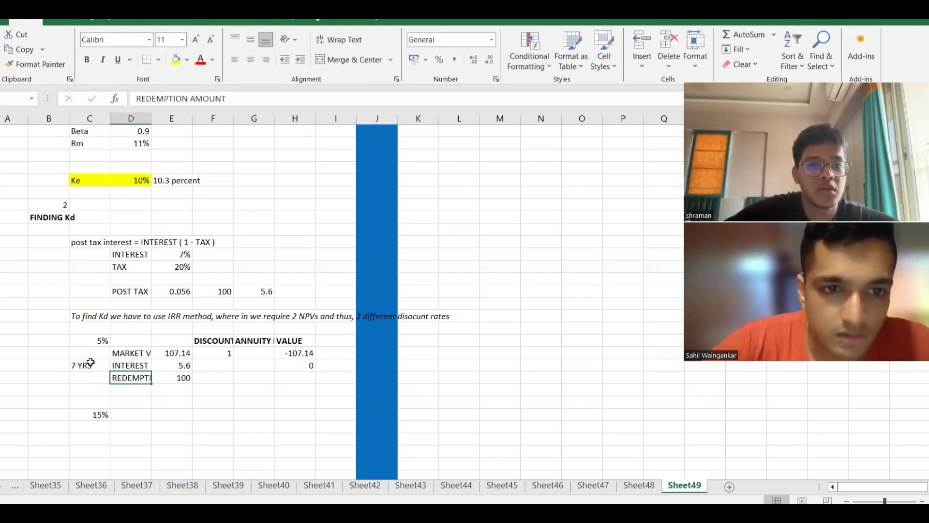
pyautogui.press('Right')
pyautogui.press('Right')
pyautogui.press('Right')
pyautogui.press('Left')
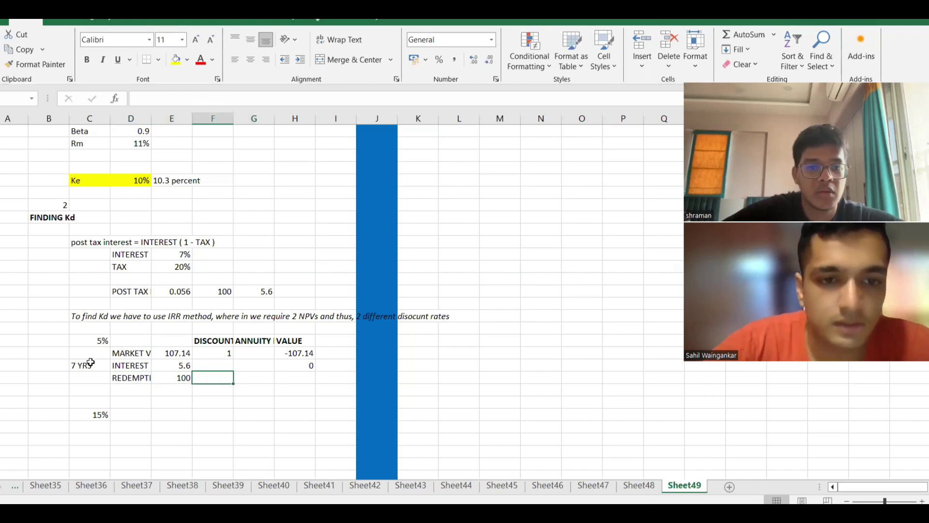
# Check the redemption period in the exam question, and enter 5.786 as the annuity rate on the INTEREST row
pyautogui.hotkey('alt', 'Tab')
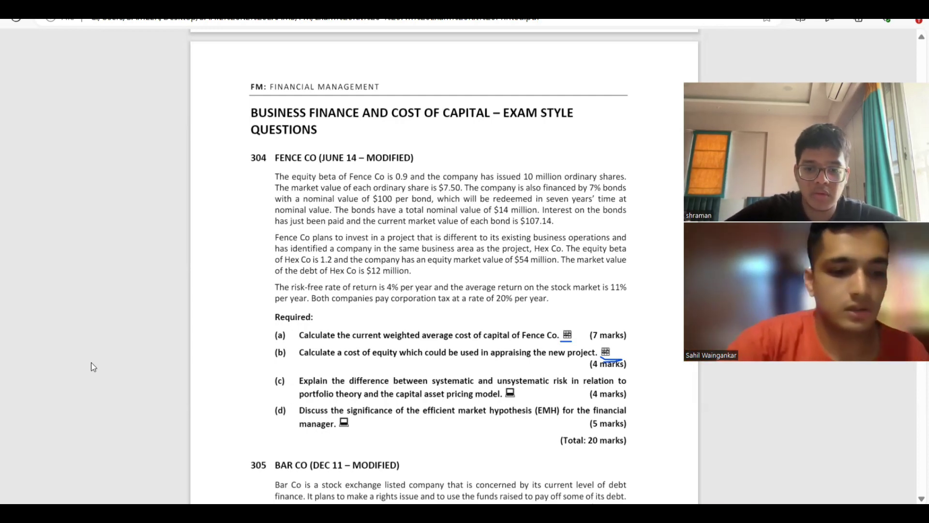
pyautogui.hotkey('alt', 'Tab')
pyautogui.click(105, 342)
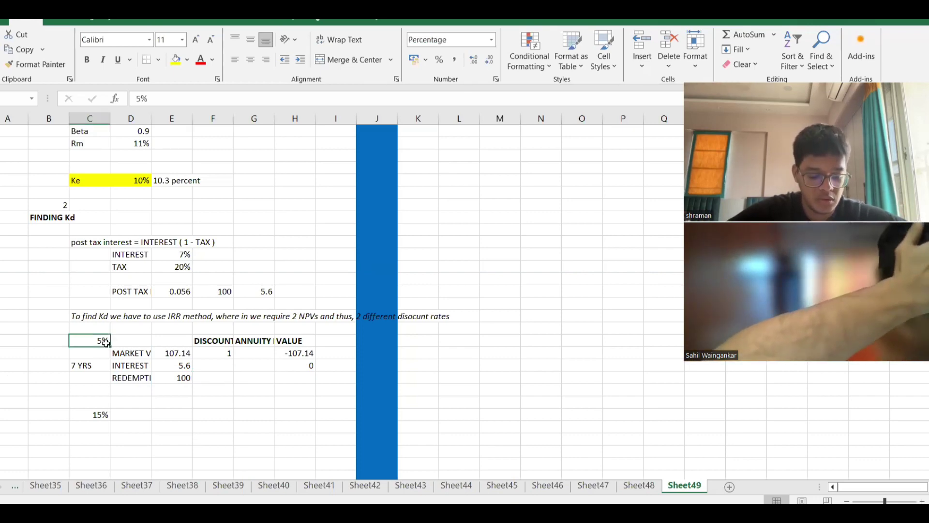
pyautogui.click(241, 367)
pyautogui.write('5.786')
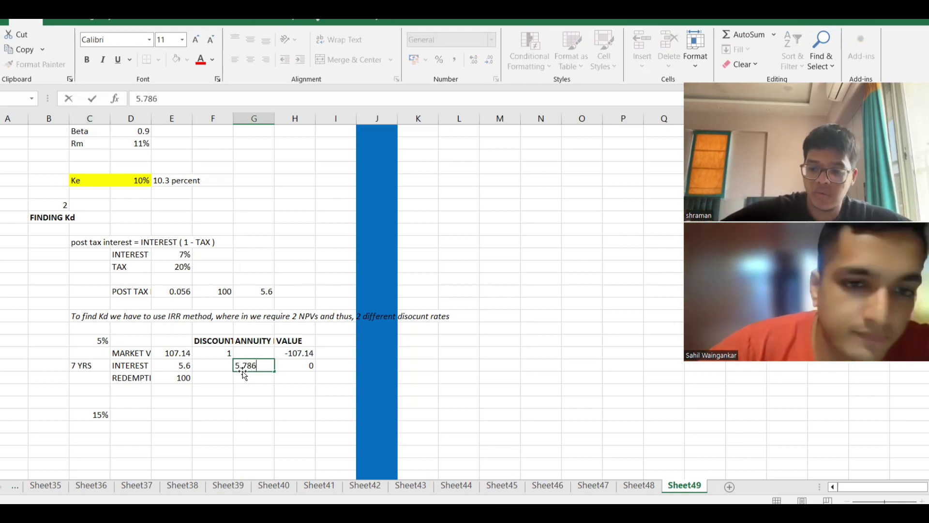
pyautogui.press('Return')
# Enter .711 as the discount rate on the redemption amount row
pyautogui.press('Left')
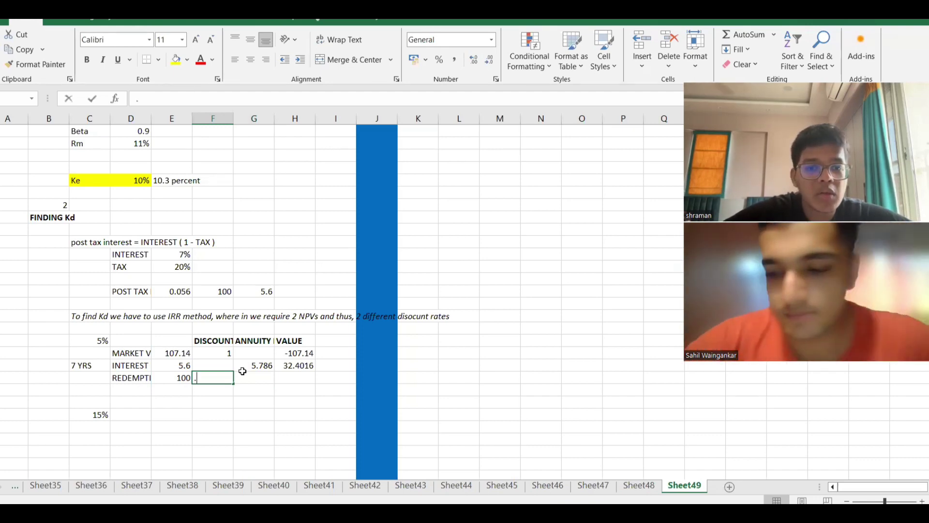
pyautogui.write('.711')
pyautogui.press('Return')
# Copy the market value's VALUE formula to the redemption amount row and remove the minus sign so it reads =E29*F29
pyautogui.press('Right')
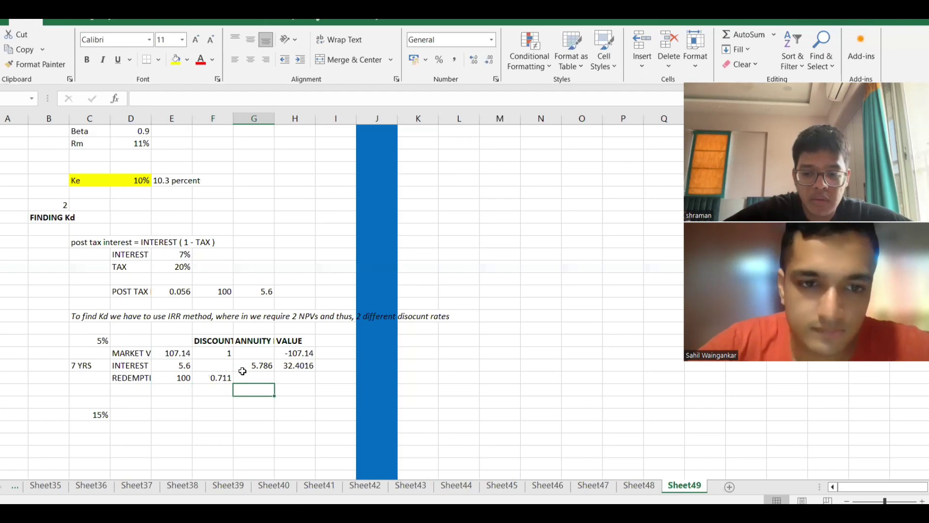
pyautogui.press('Right')
pyautogui.press('Up')
pyautogui.press('Up')
pyautogui.press('Up')
pyautogui.hotkey('ctrl', 'c')
pyautogui.press('Down')
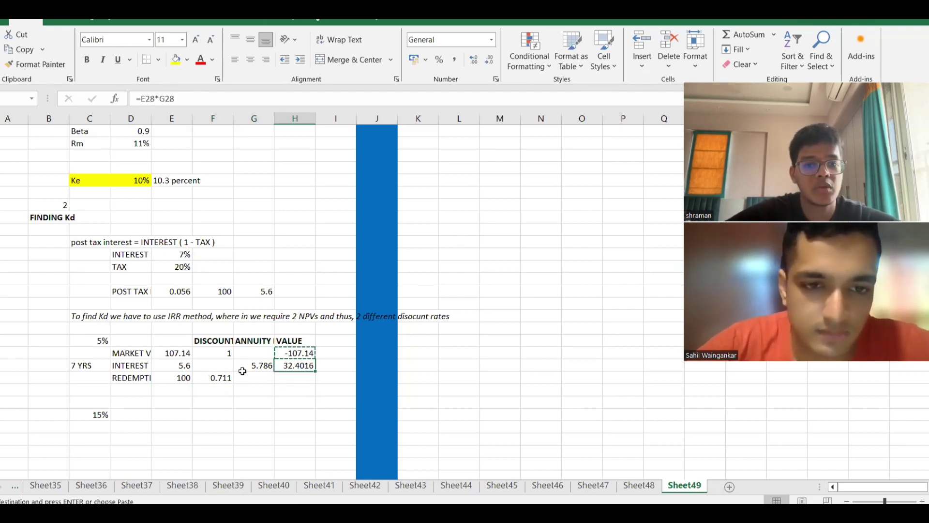
pyautogui.press('Down')
pyautogui.hotkey('ctrl', 'v')
pyautogui.press('Down')
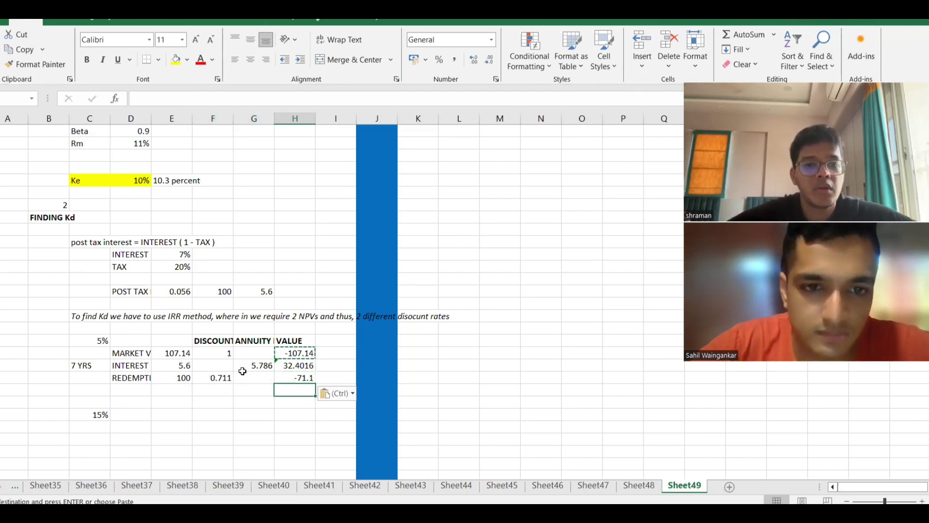
pyautogui.press('Up')
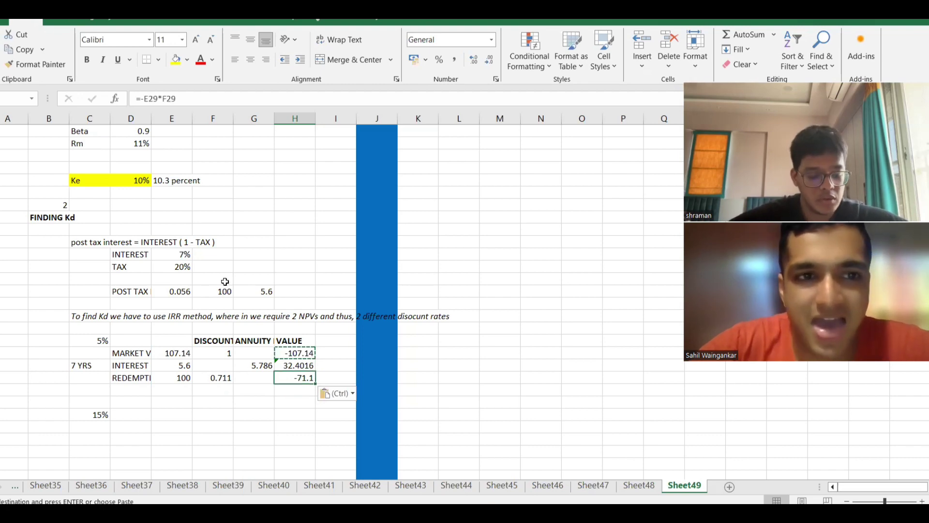
pyautogui.click(145, 99)
pyautogui.press('BackSpace')
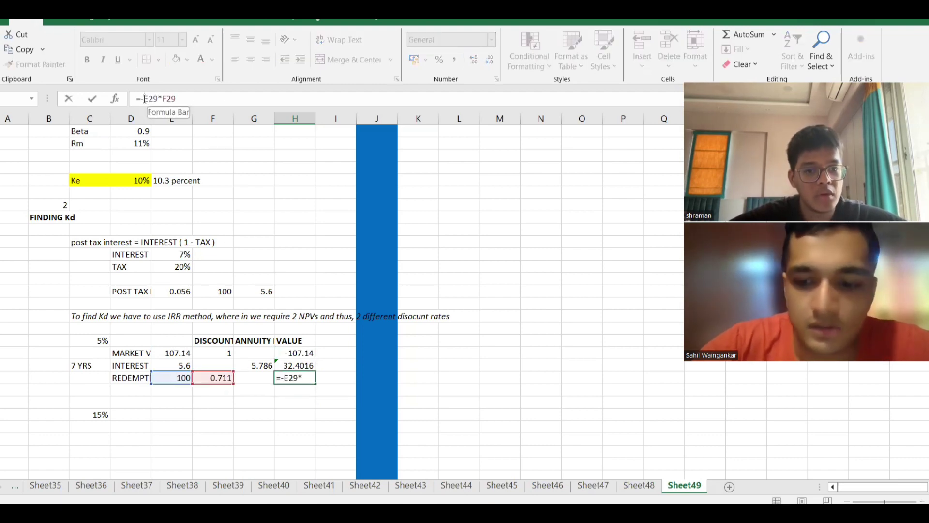
pyautogui.press('Return')
# Total the three present values H27:H29 with SUM in the cell below them in column H
pyautogui.write('=sum')
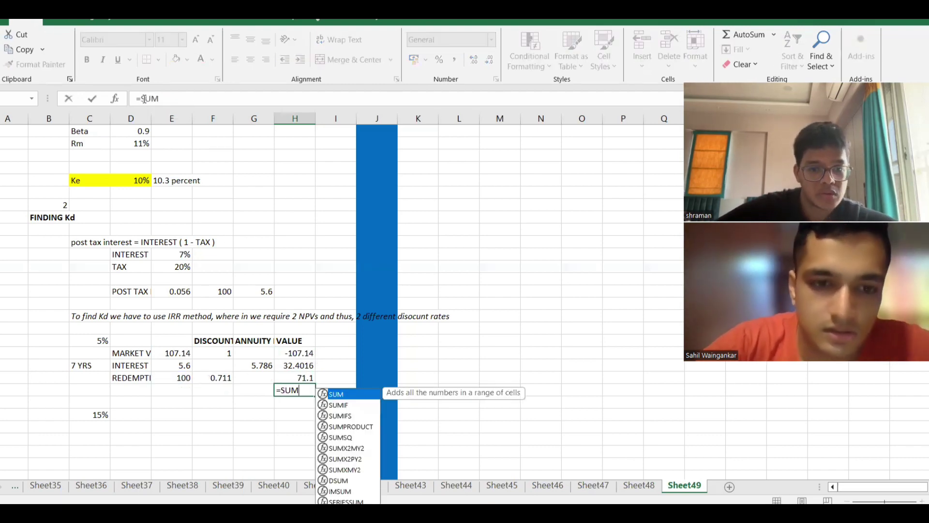
pyautogui.press('Tab')
pyautogui.press('Up')
pyautogui.hotkey('shift', 'Up')
pyautogui.hotkey('shift', 'Up')
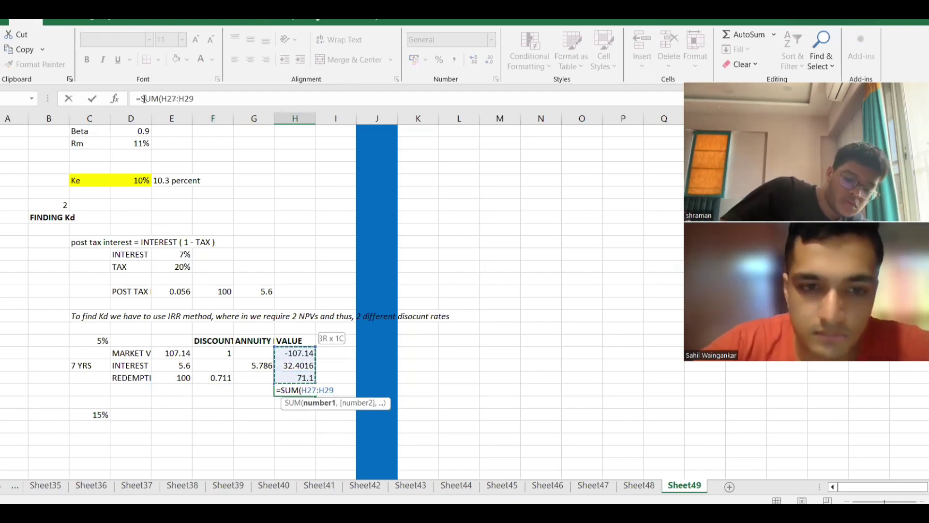
pyautogui.press('Return')
# Check the SUM formula that totals the present values of the 5% block
pyautogui.scroll(-2, 252, 314)
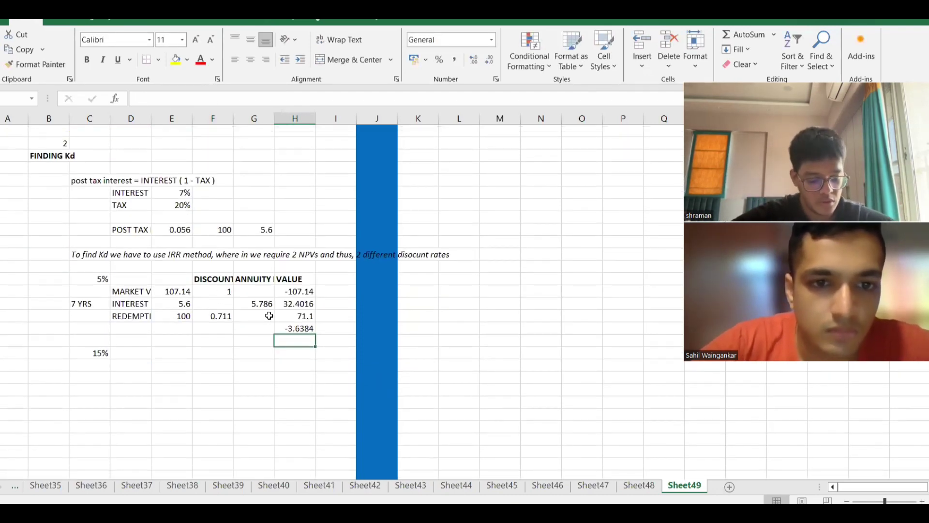
pyautogui.click(294, 330)
pyautogui.press('F2')
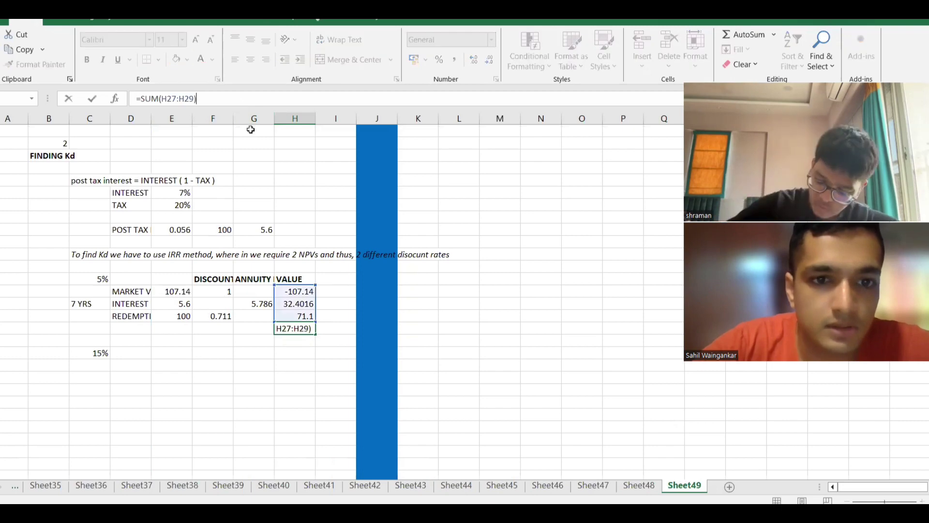
pyautogui.click(261, 238)
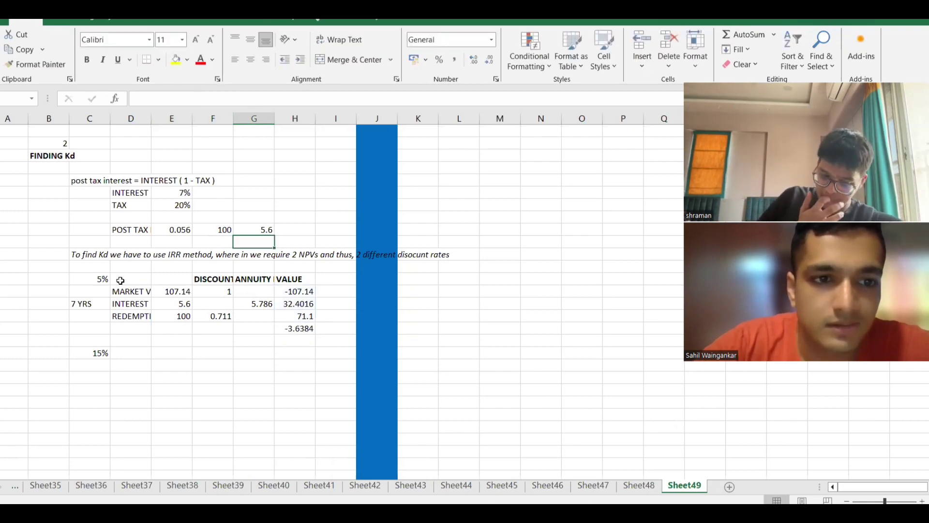
# Copy the whole 5% calculation table with its total and paste it in column D, one row below the 15% label
pyautogui.moveTo(126, 275); pyautogui.dragTo(308, 329)
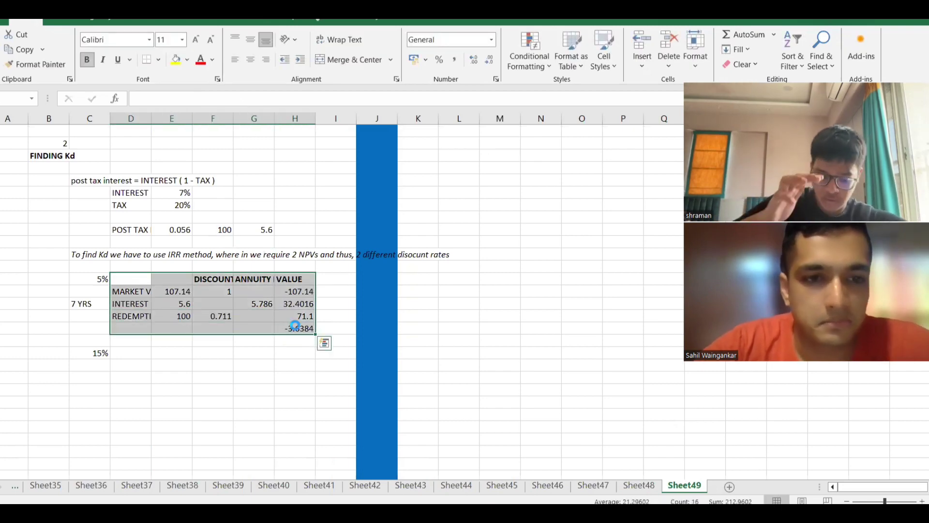
pyautogui.hotkey('ctrl', 'c')
pyautogui.click(138, 363)
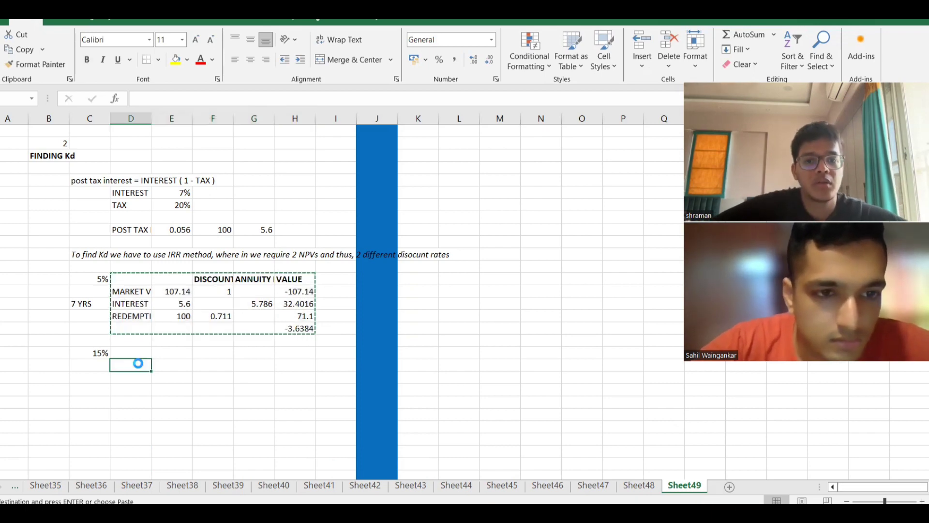
pyautogui.hotkey('ctrl', 'v')
pyautogui.click(177, 356)
pyautogui.scroll(-2, 213, 338)
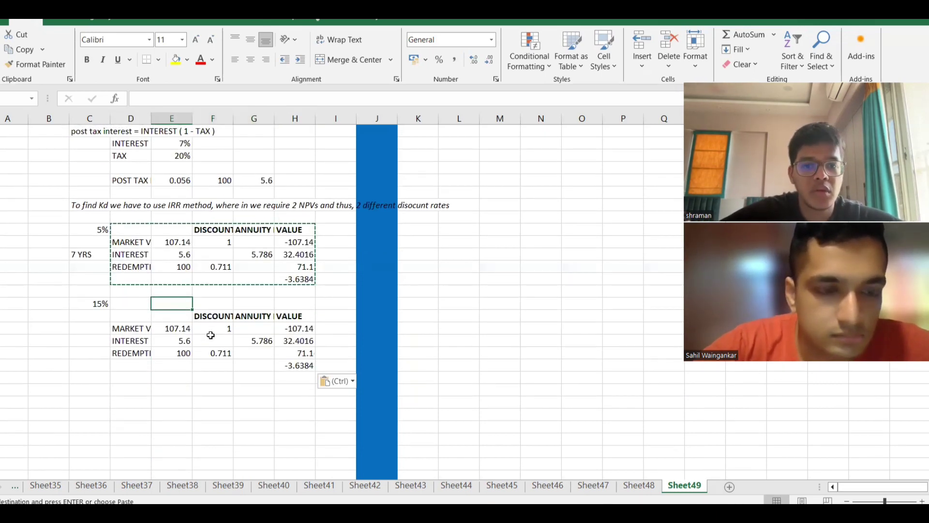
# Label the 15% block's INTEREST row 7 YRS in column C and enter 4.16 as its annuity rate
pyautogui.click(102, 339)
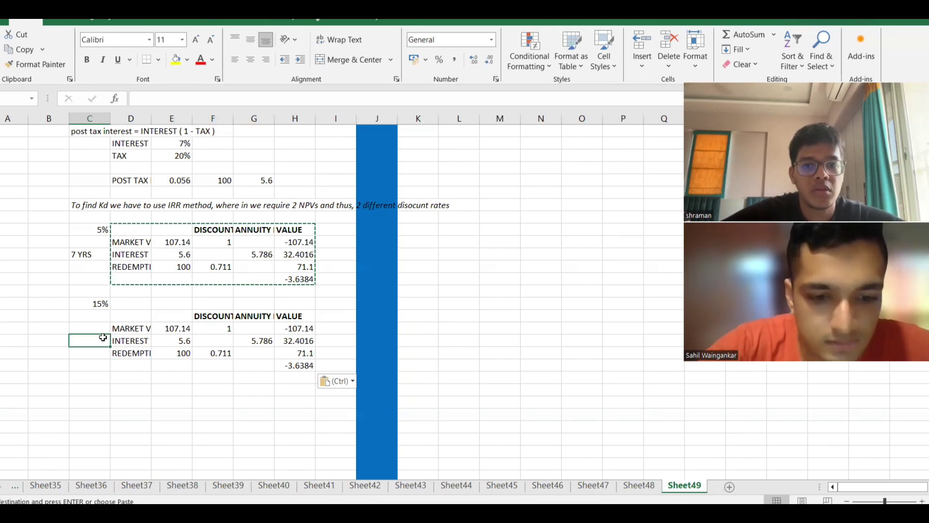
pyautogui.write('7 YRS')
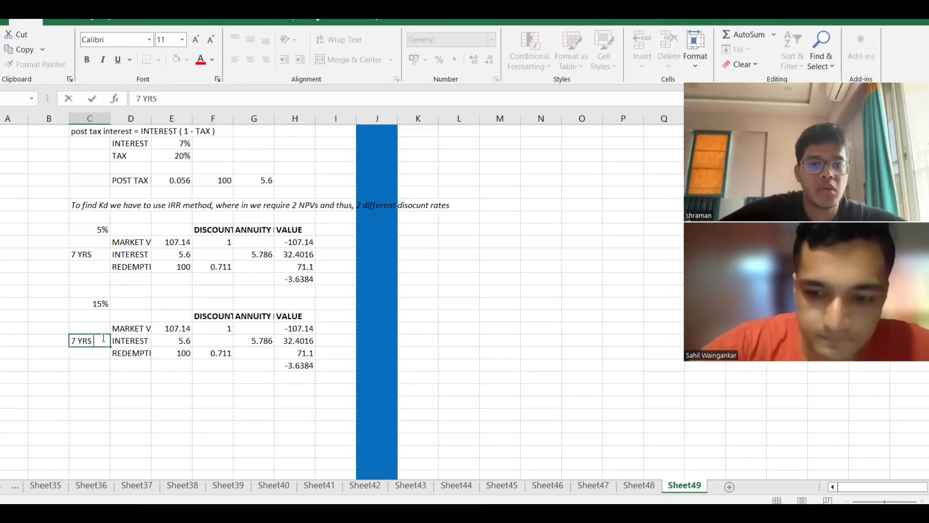
pyautogui.press('Tab')
pyautogui.press('Tab')
pyautogui.press('Tab')
pyautogui.press('Tab')
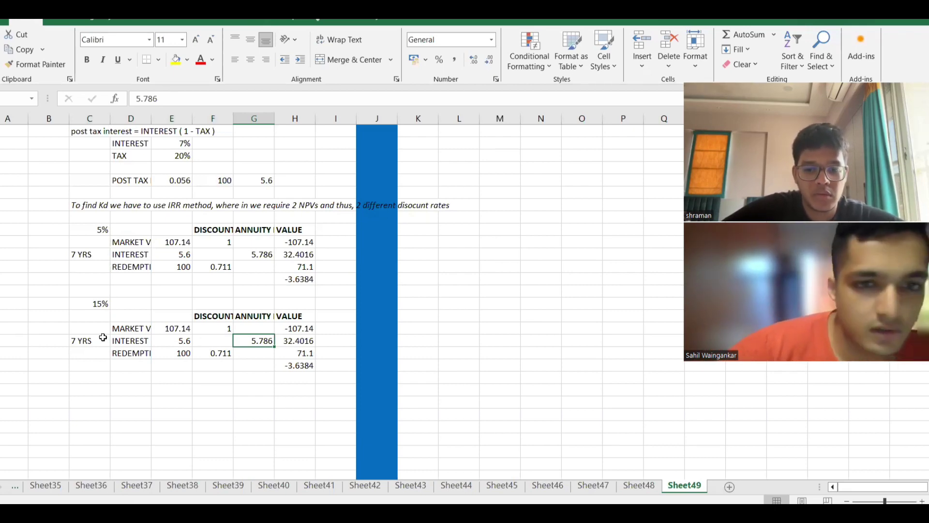
pyautogui.write('4.16')
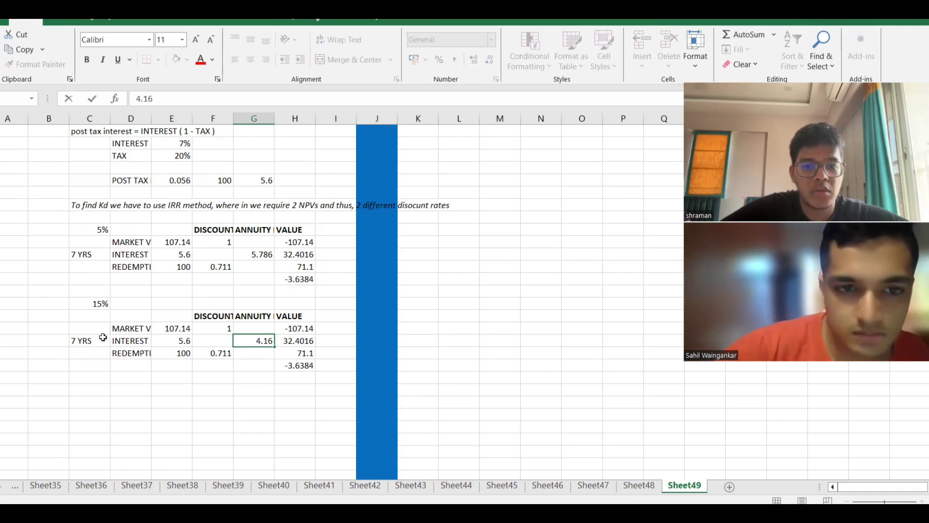
# Enter .376 as the discount rate on the 15% block's redemption amount row
pyautogui.press('Down')
pyautogui.press('Left')
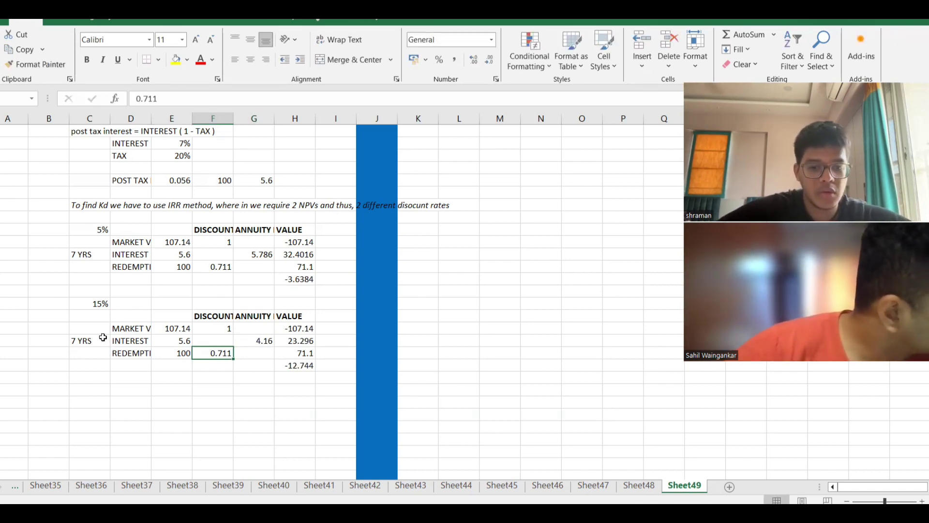
pyautogui.write('.3')
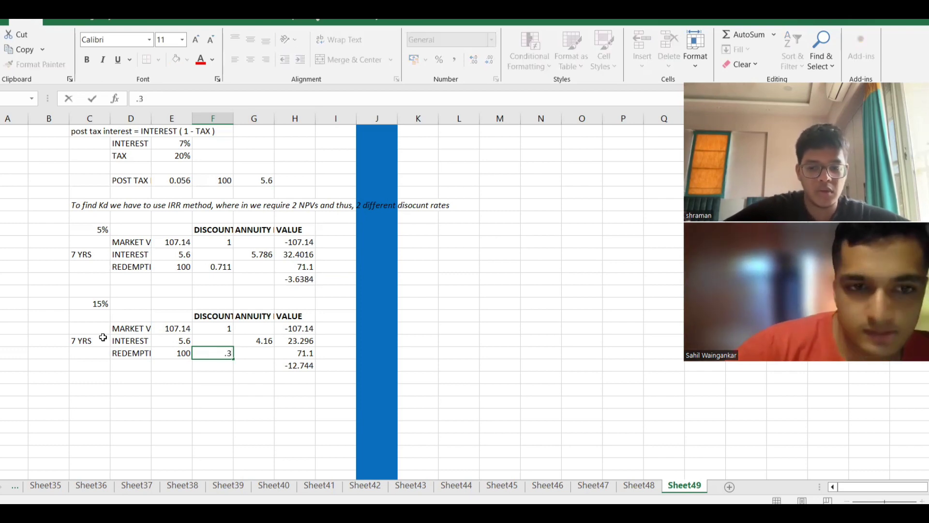
pyautogui.write('76')
pyautogui.press('Return')
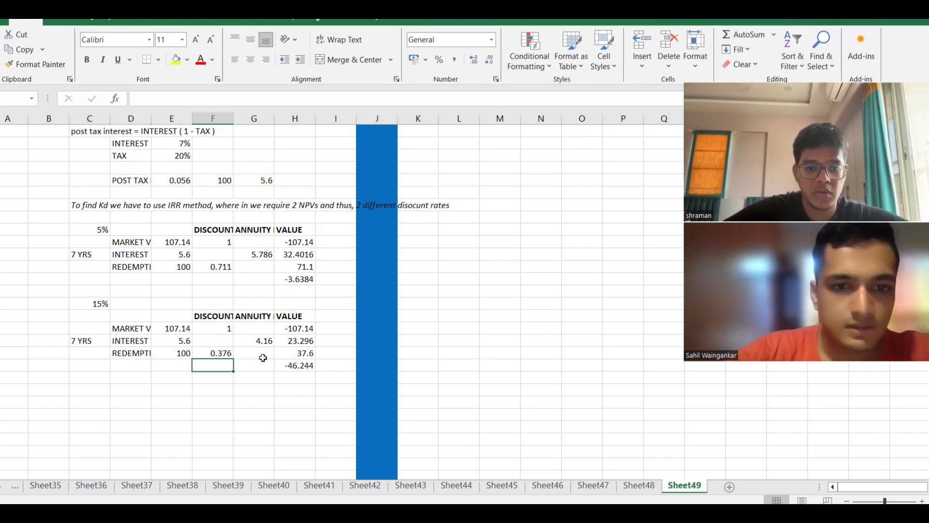
# Label the total rows of both the 15% and the 5% blocks NPV in column D
pyautogui.click(122, 357)
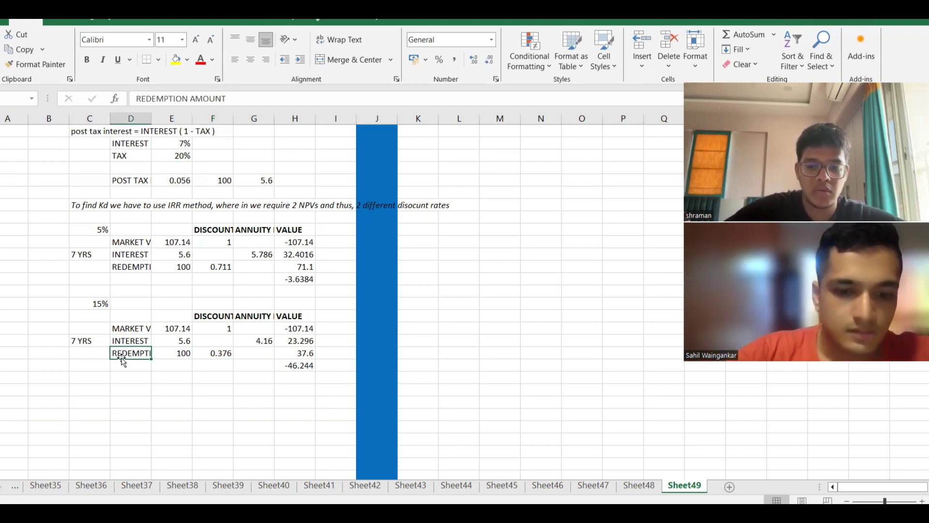
pyautogui.click(124, 365)
pyautogui.write('N')
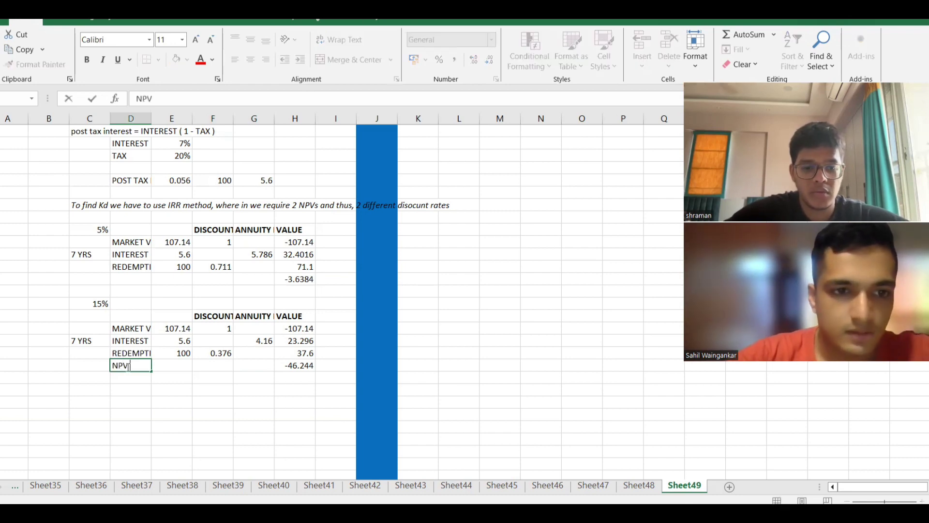
pyautogui.write('PV')
pyautogui.press('Up')
pyautogui.press('Up')
pyautogui.press('Up')
pyautogui.press('Up')
pyautogui.press('Up')
pyautogui.press('Up')
pyautogui.press('Up')
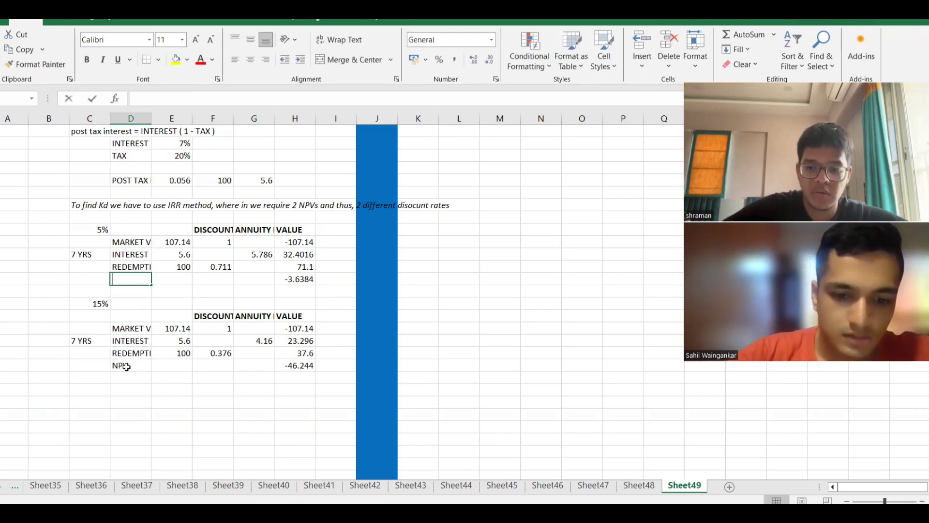
pyautogui.write('NPV')
pyautogui.click(199, 316)
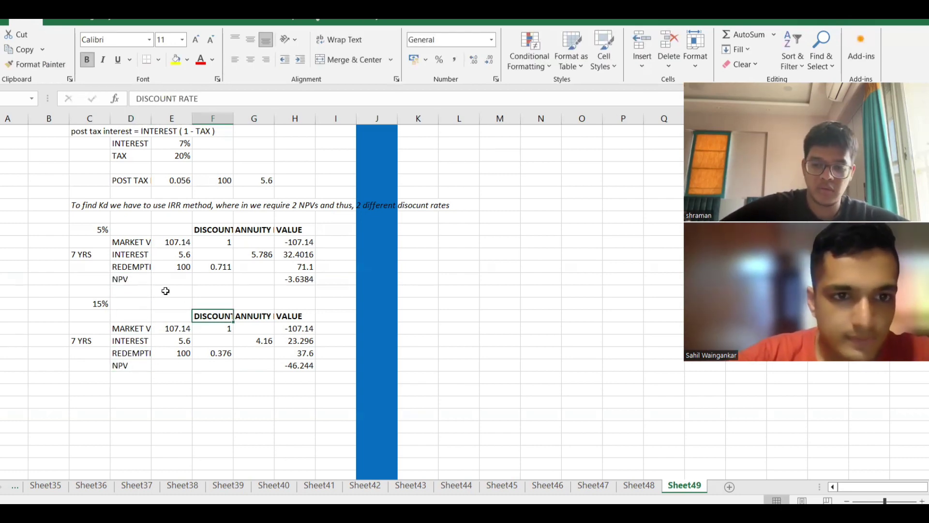
# Fill both NPV rows with yellow from column D to column H
pyautogui.moveTo(118, 278); pyautogui.dragTo(308, 279)
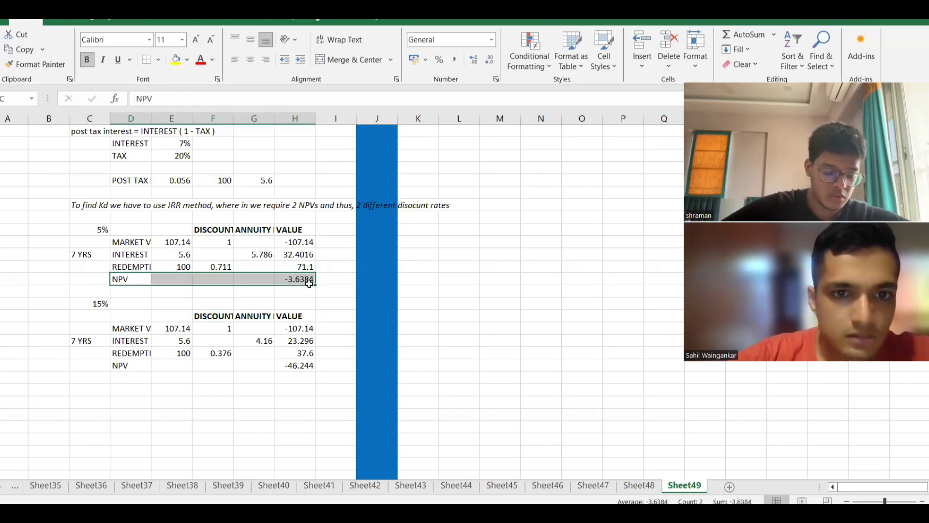
pyautogui.click(175, 59)
pyautogui.moveTo(128, 367); pyautogui.dragTo(301, 365)
pyautogui.click(175, 59)
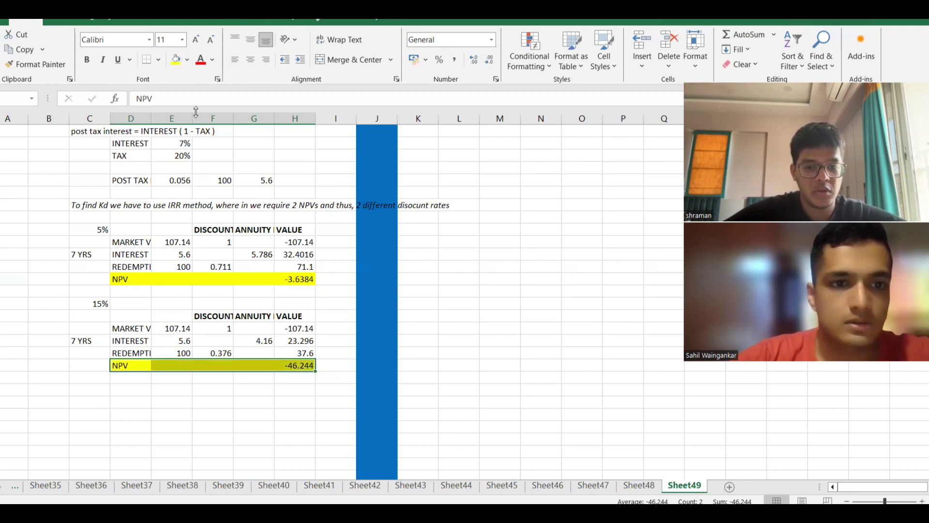
pyautogui.click(198, 219)
pyautogui.scroll(7, 199, 221)
pyautogui.scroll(-8, 199, 221)
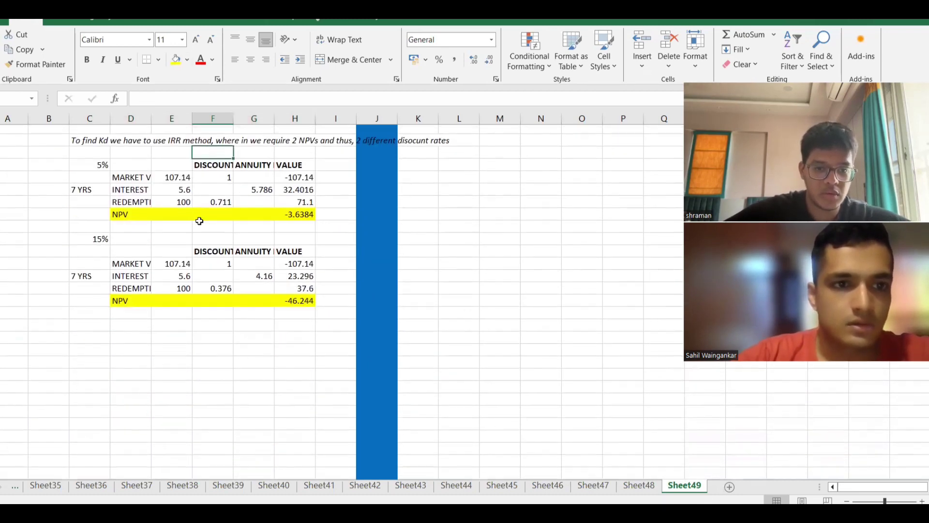
pyautogui.scroll(1, 199, 220)
# Add the note NOW WE HAVE TO USE IRR in column C below the 15% block and make it italic
pyautogui.click(96, 345)
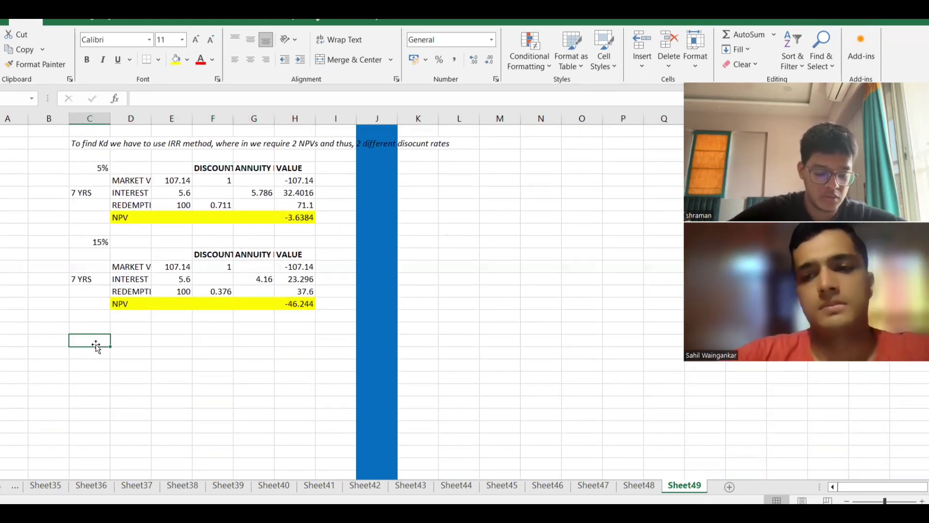
pyautogui.write('NOW WE')
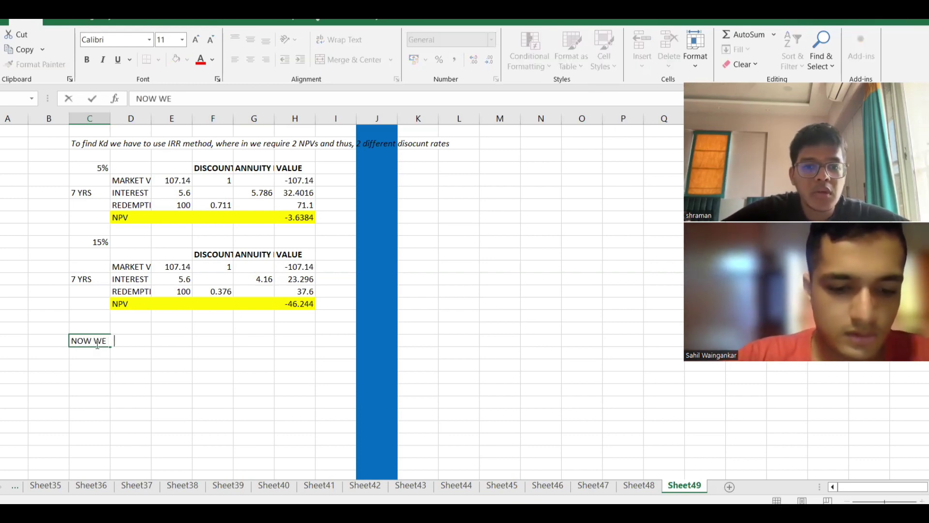
pyautogui.write(' HAVE TO USE I')
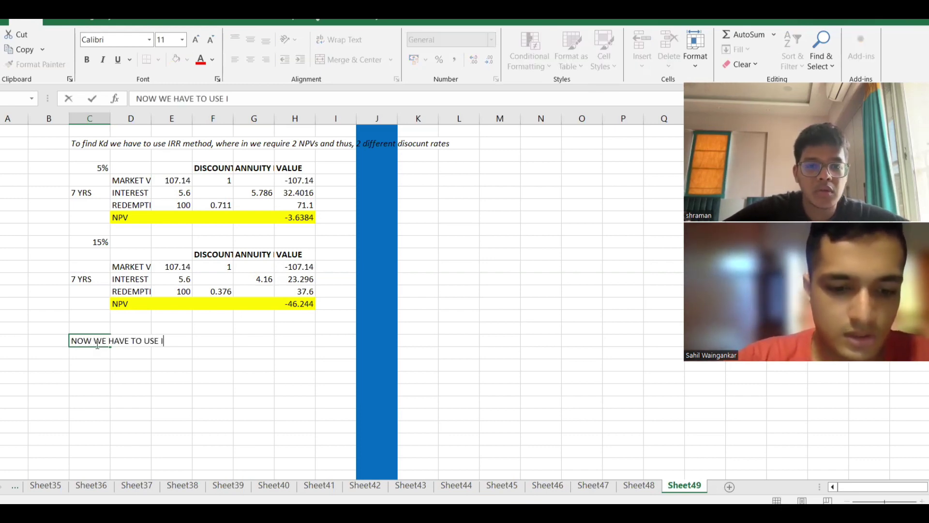
pyautogui.write('RR')
pyautogui.click(97, 344)
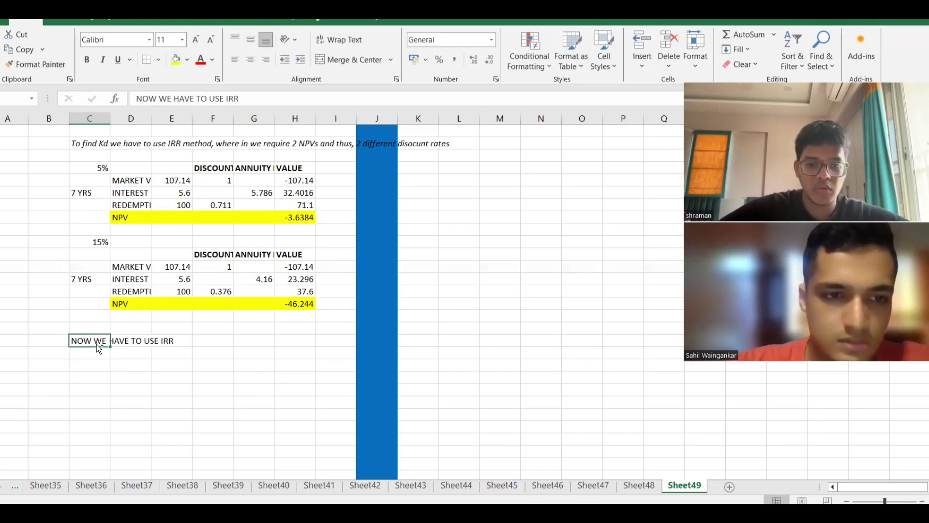
pyautogui.hotkey('ctrl', 'i')
# Write the formula text IRR = L + ( NPV L / NPL - NPV ) * ( H-L) in column D below the note
pyautogui.click(133, 361)
pyautogui.write('IP')
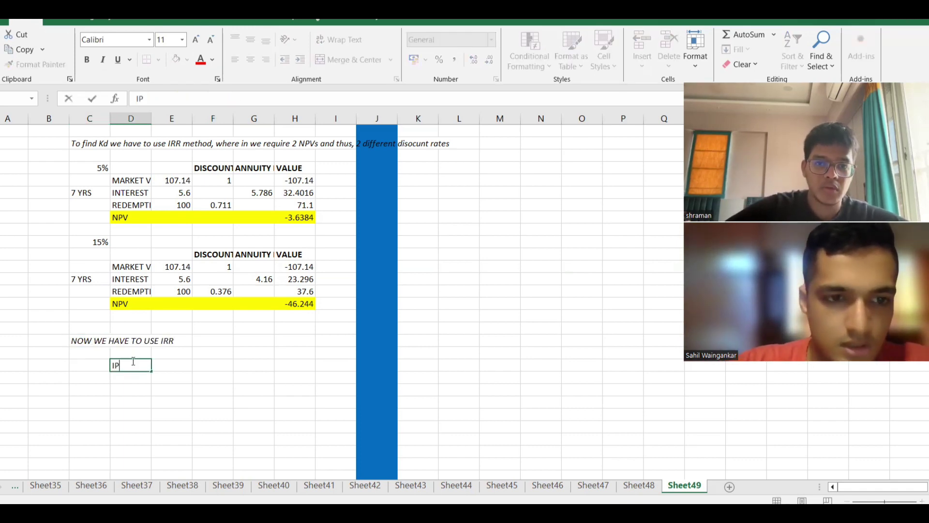
pyautogui.press('BackSpace')
pyautogui.press('BackSpace')
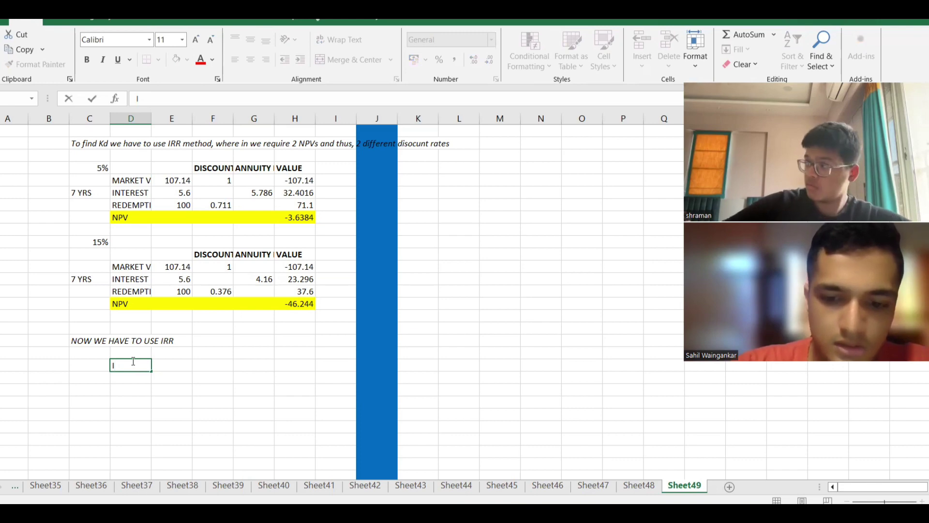
pyautogui.write('RR = L + ( NPV L / NPL -')
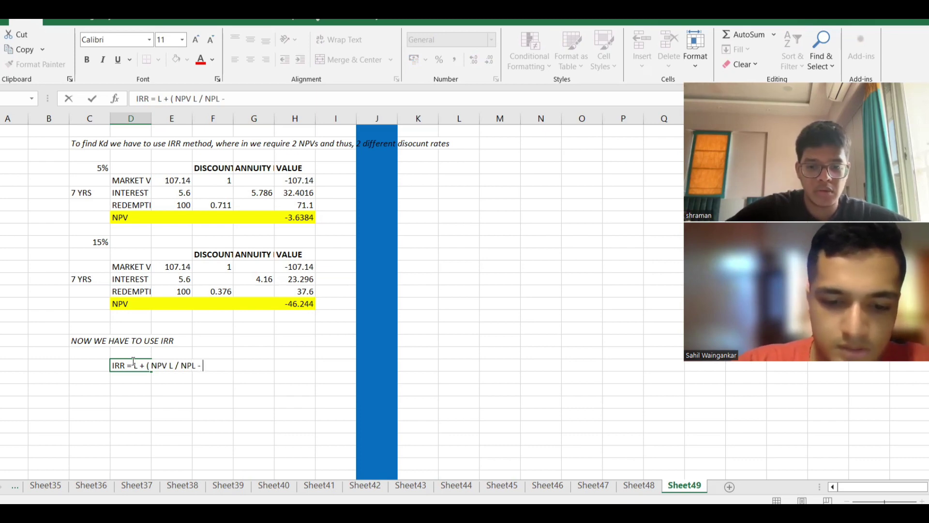
pyautogui.write('NPV')
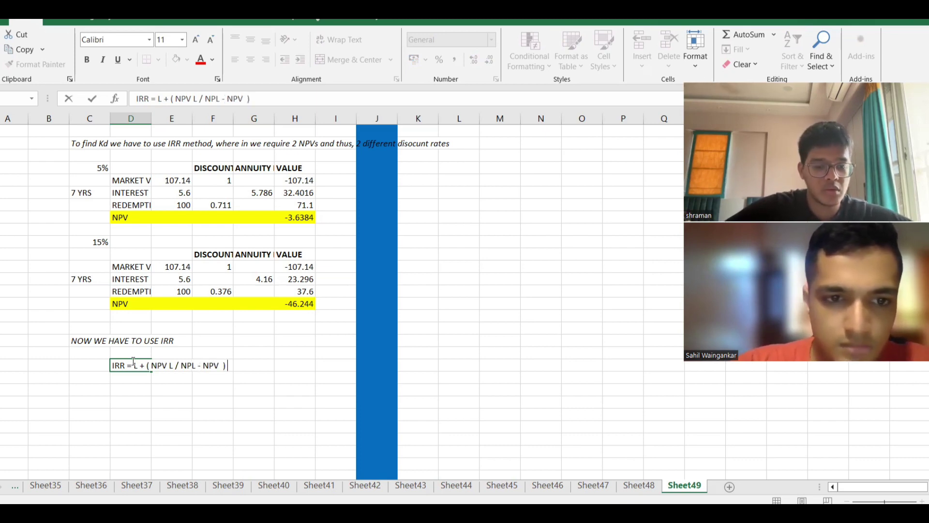
pyautogui.write('  ) * ( H-L)')
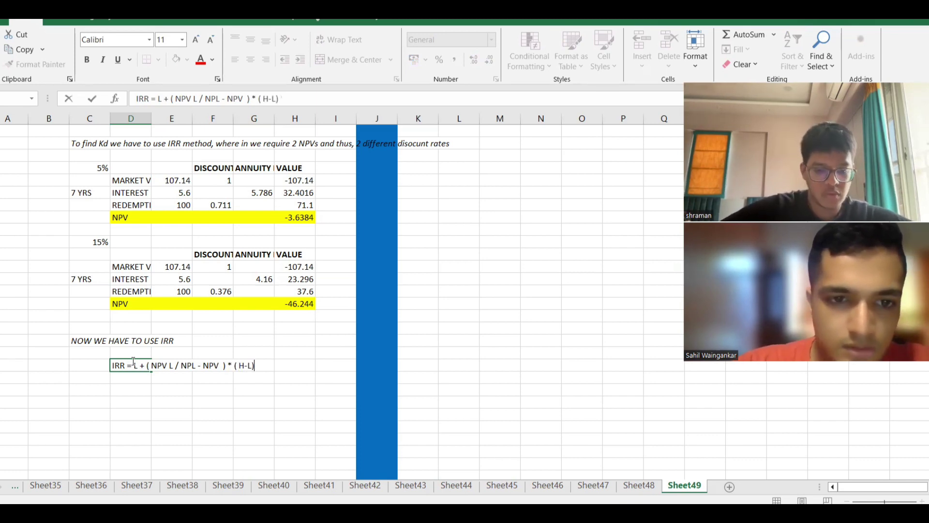
# List the labels L, H, NPV L and NPV H down column D, leaving one blank row under the IRR formula
pyautogui.click(132, 397)
pyautogui.click(136, 386)
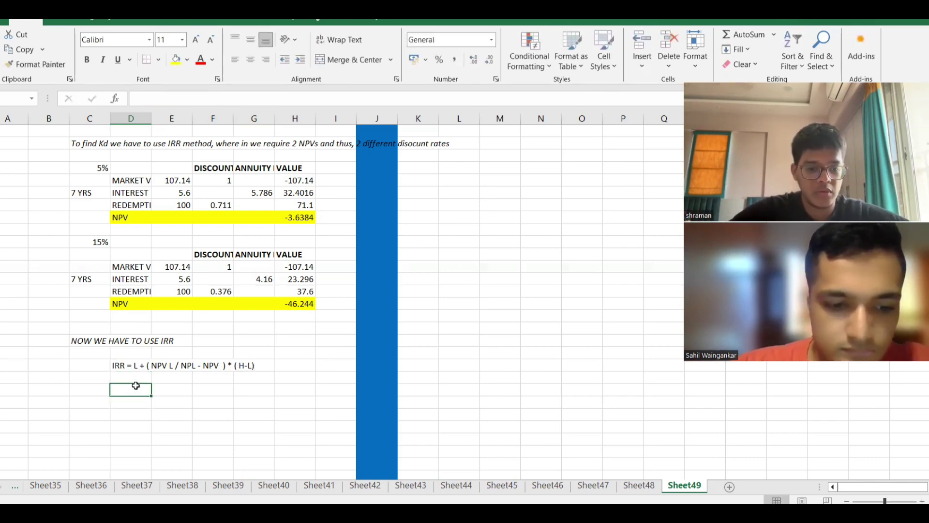
pyautogui.write('L')
pyautogui.press('Return')
pyautogui.write('H')
pyautogui.press('Return')
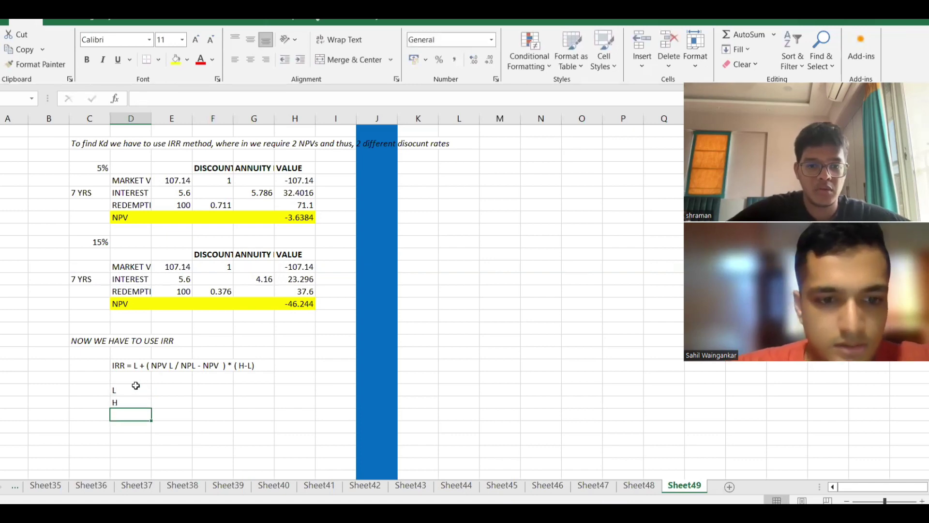
pyautogui.write('NPV L')
pyautogui.press('Return')
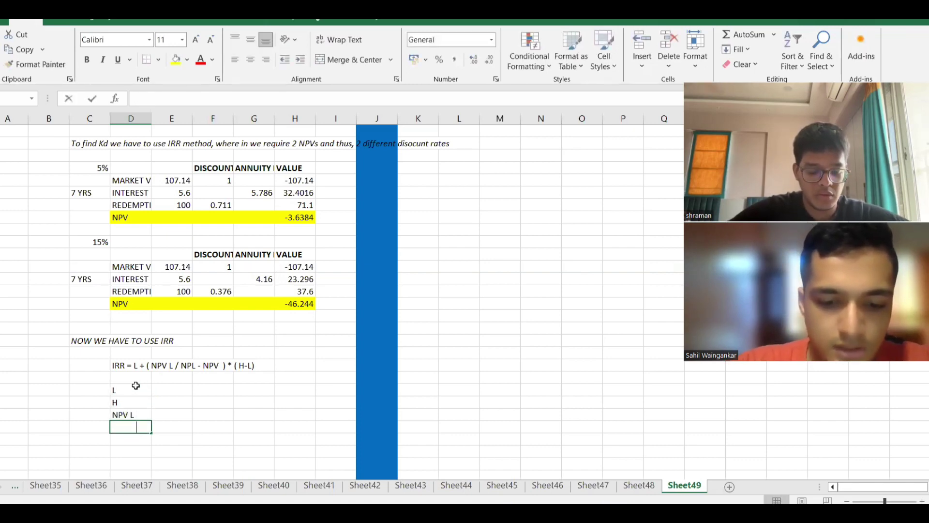
pyautogui.write('NPV H')
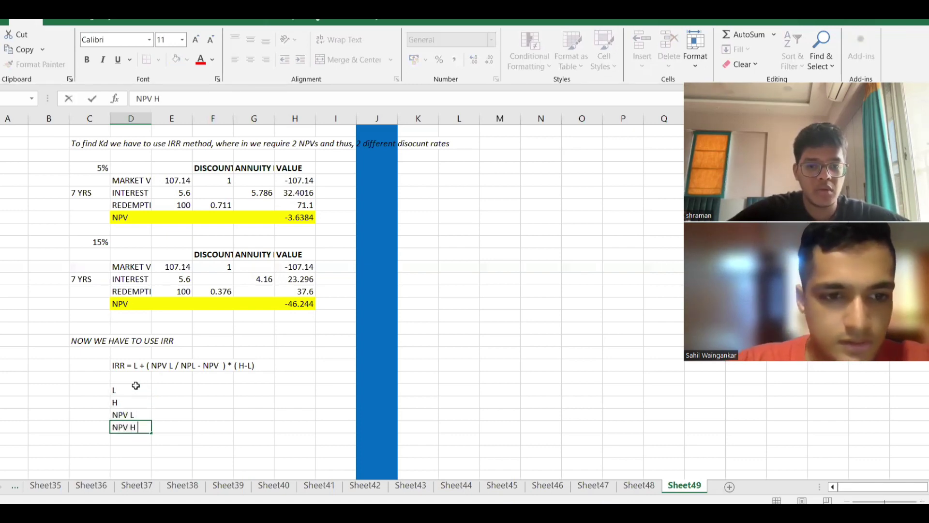
# Link the L and H values in column E to the 5% and 15% discount rates in C26 and C32
pyautogui.click(162, 392)
pyautogui.write('=')
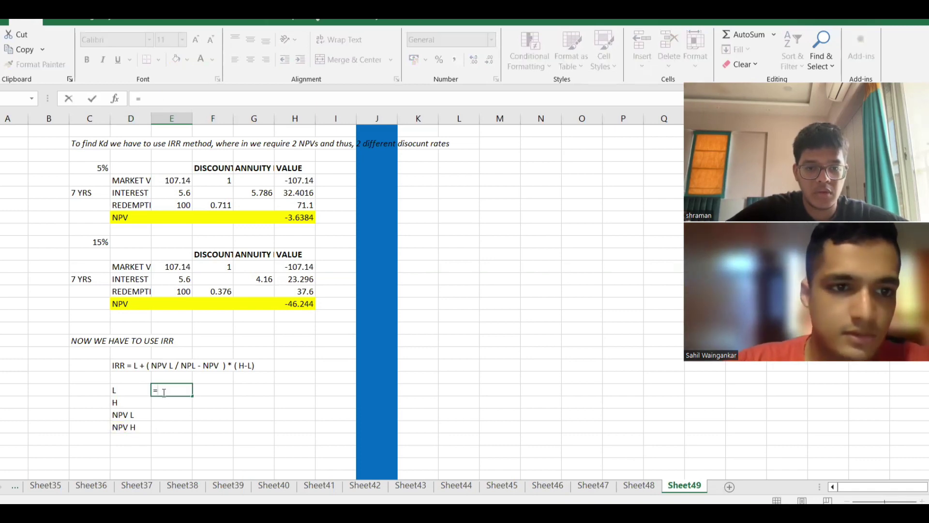
pyautogui.click(89, 170)
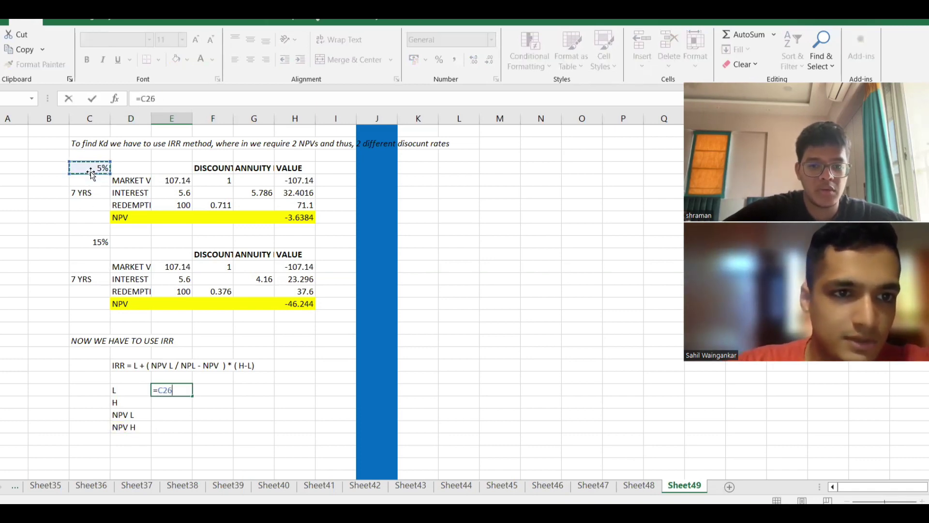
pyautogui.press('Return')
pyautogui.write('=')
pyautogui.click(87, 241)
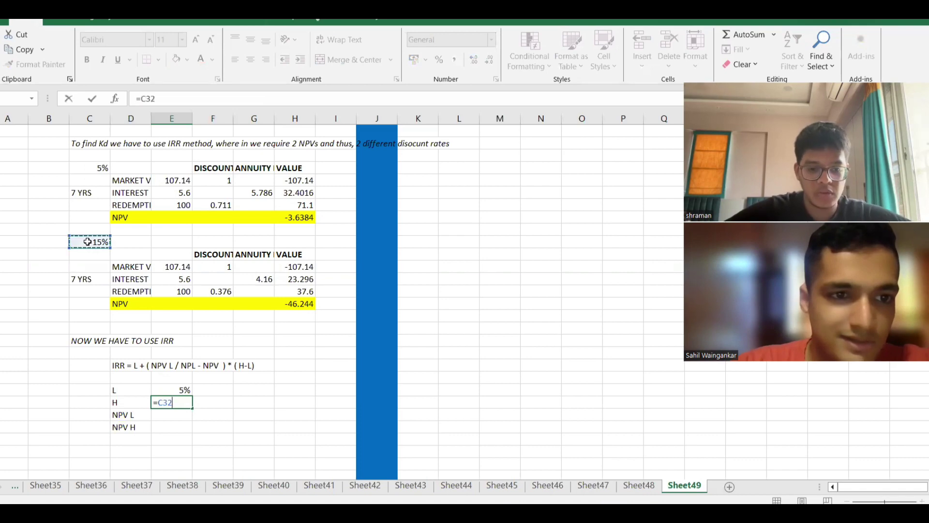
pyautogui.press('Return')
# Link the NPV L and NPV H values in column E to the NPV totals of the 5% and 15% blocks
pyautogui.write('=')
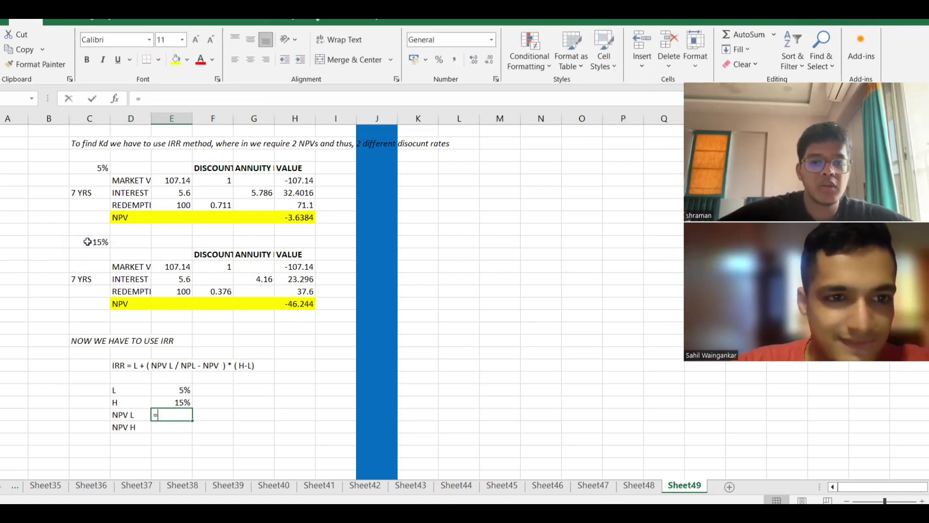
pyautogui.click(292, 217)
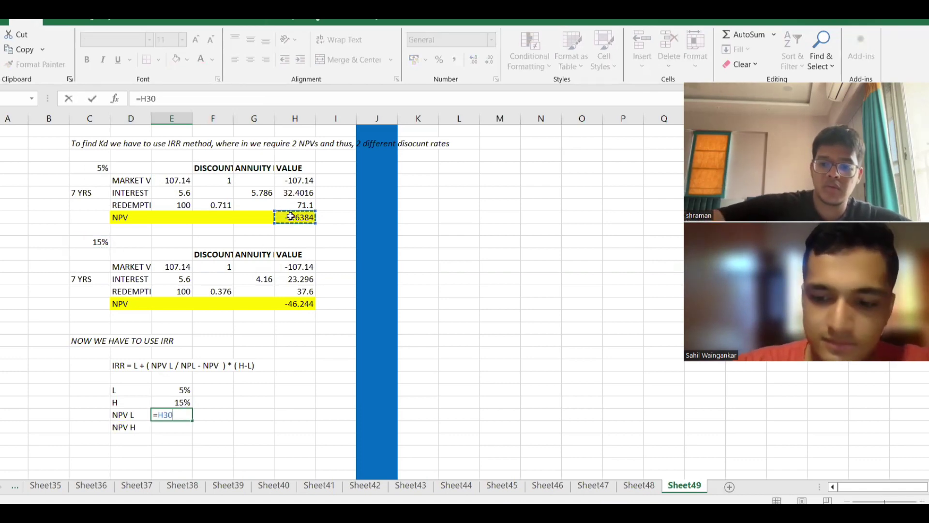
pyautogui.press('Return')
pyautogui.write('=')
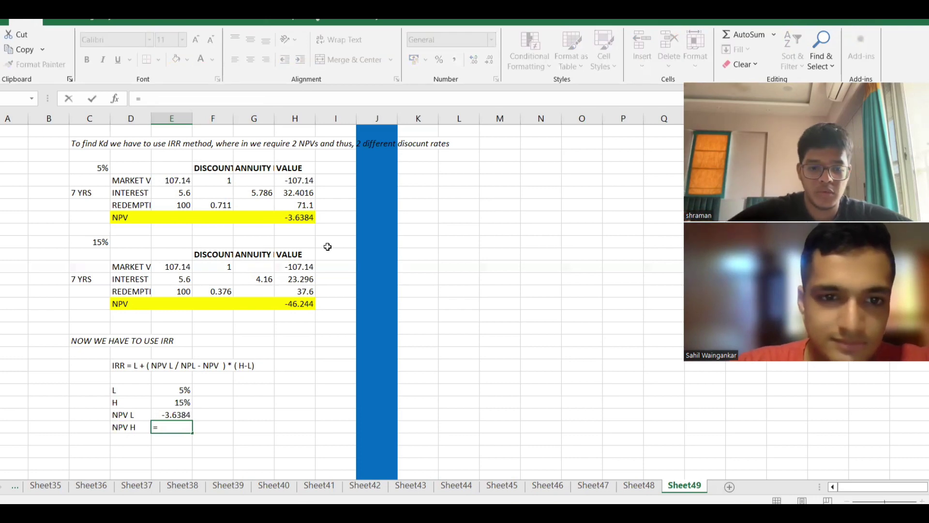
pyautogui.click(293, 303)
pyautogui.press('Return')
# Add the label ( H- L ) in column D, leaving two blank rows below NPV H
pyautogui.scroll(-4, 261, 351)
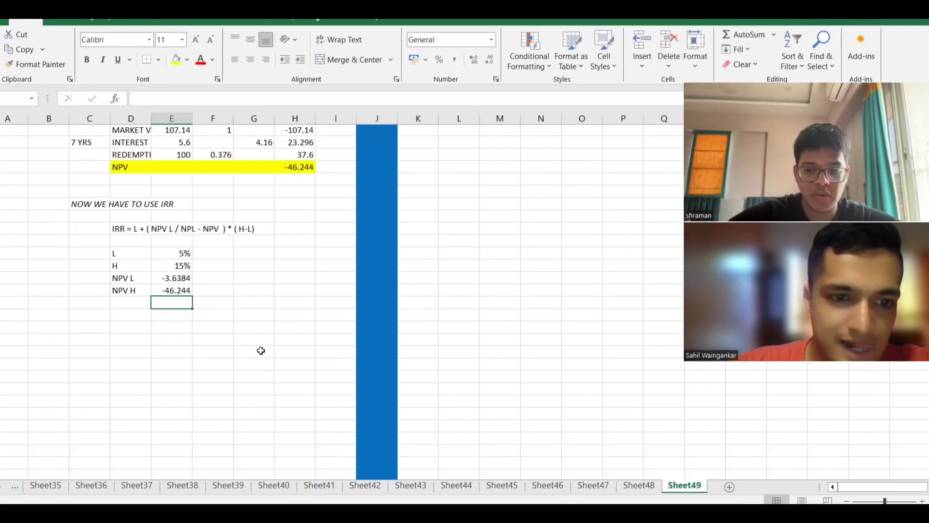
pyautogui.click(128, 315)
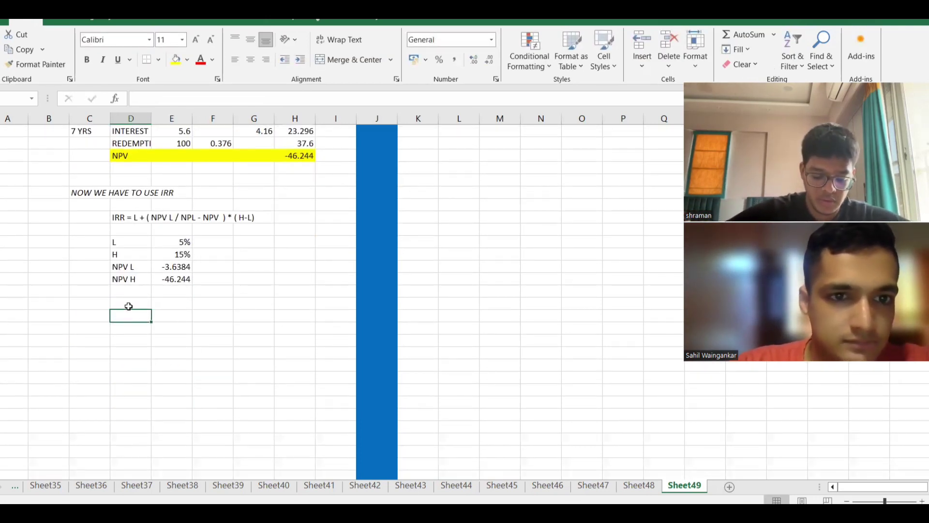
pyautogui.write('H')
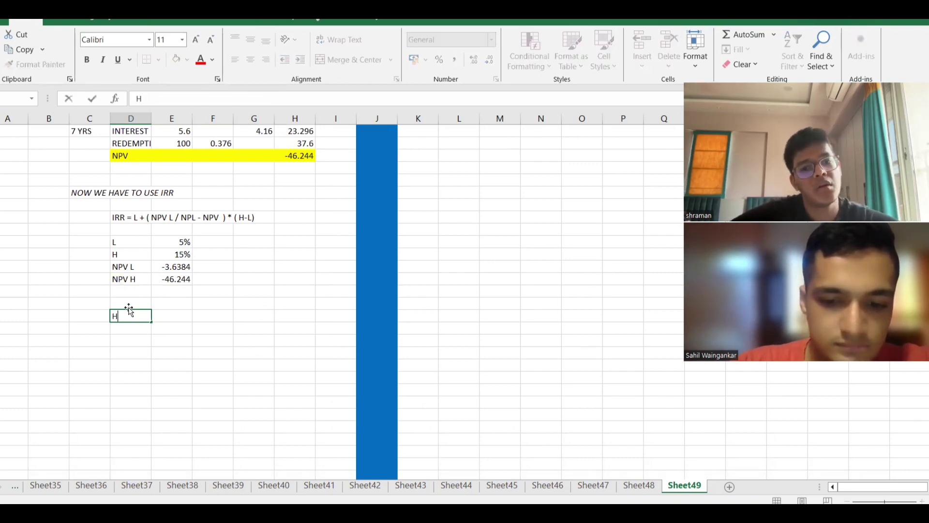
pyautogui.press('BackSpace')
pyautogui.write('(')
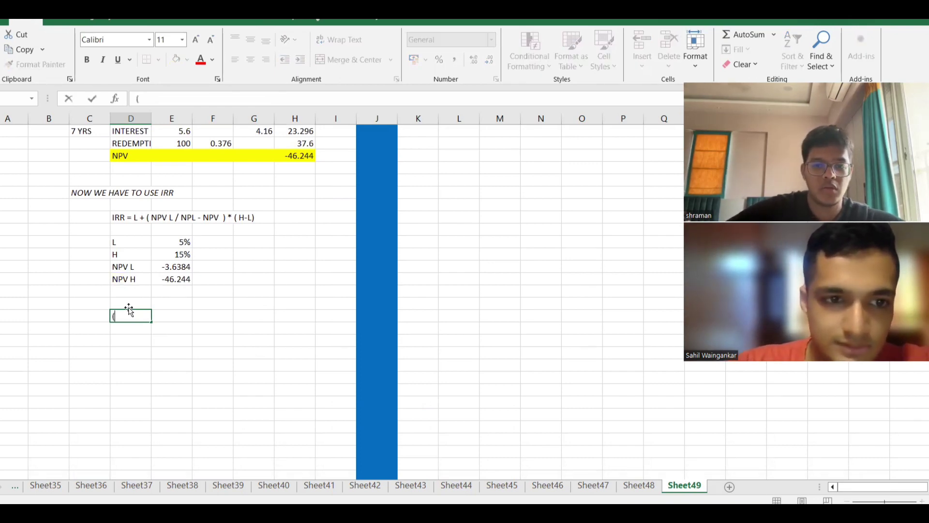
pyautogui.write(' H')
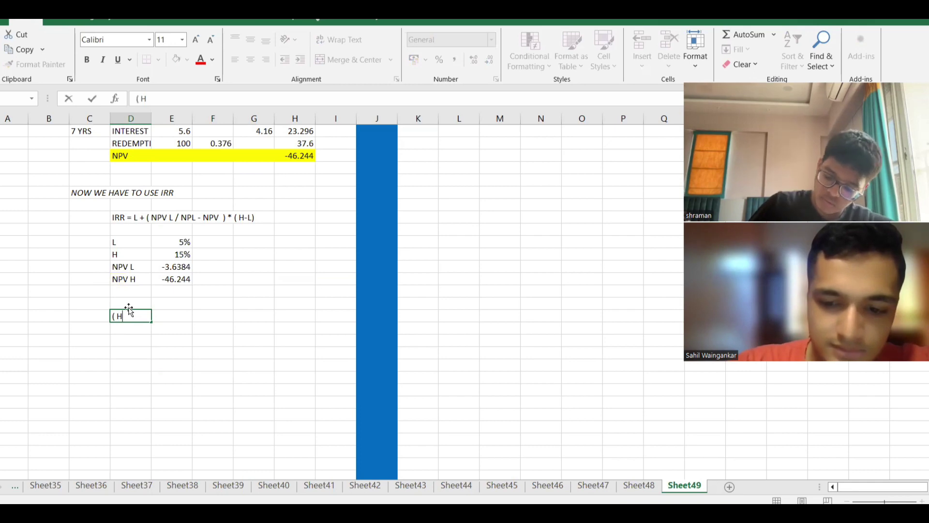
pyautogui.write('- L')
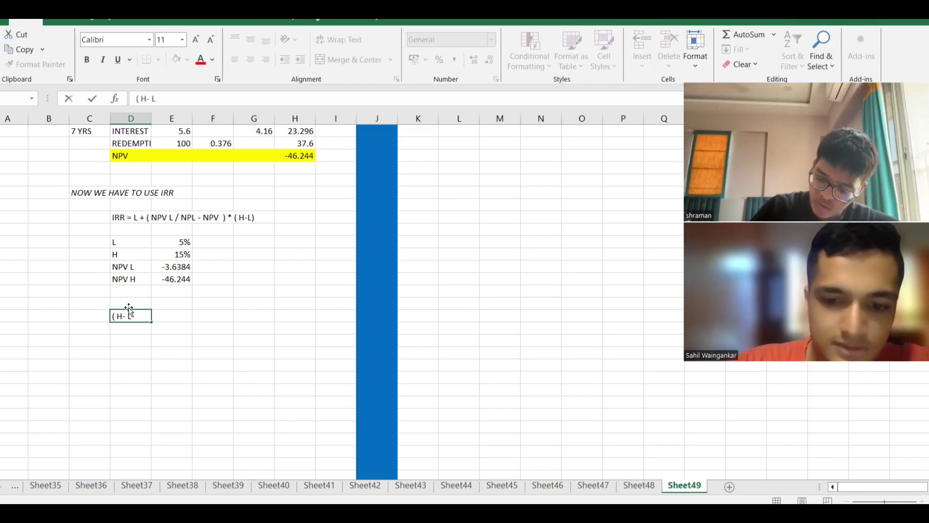
pyautogui.write(' )')
pyautogui.press('Return')
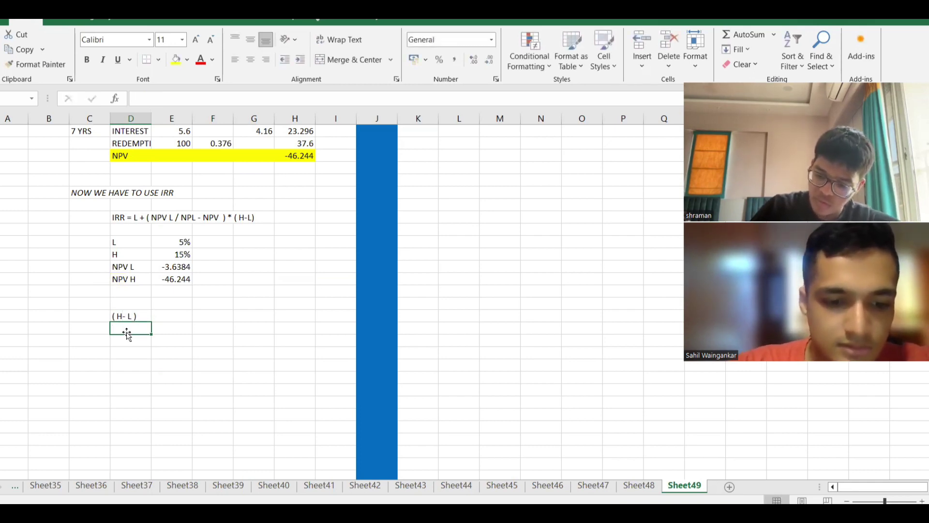
# Correct the written IRR formula so the second NPV term inside the brackets reads NPV H
pyautogui.click(140, 221)
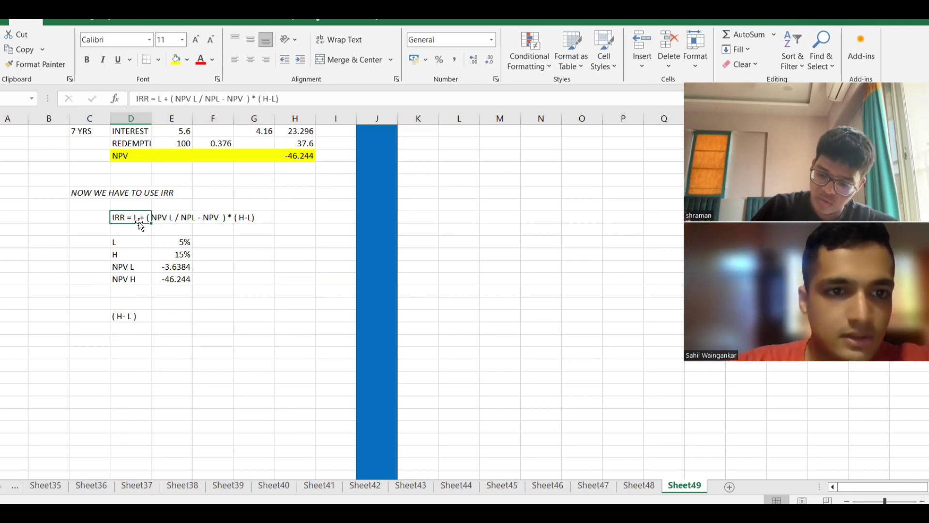
pyautogui.click(246, 98)
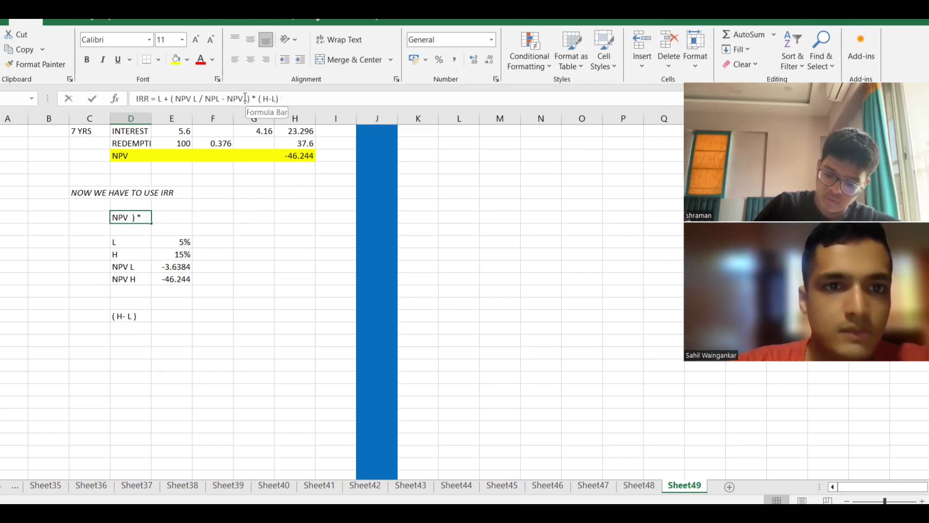
pyautogui.write('H')
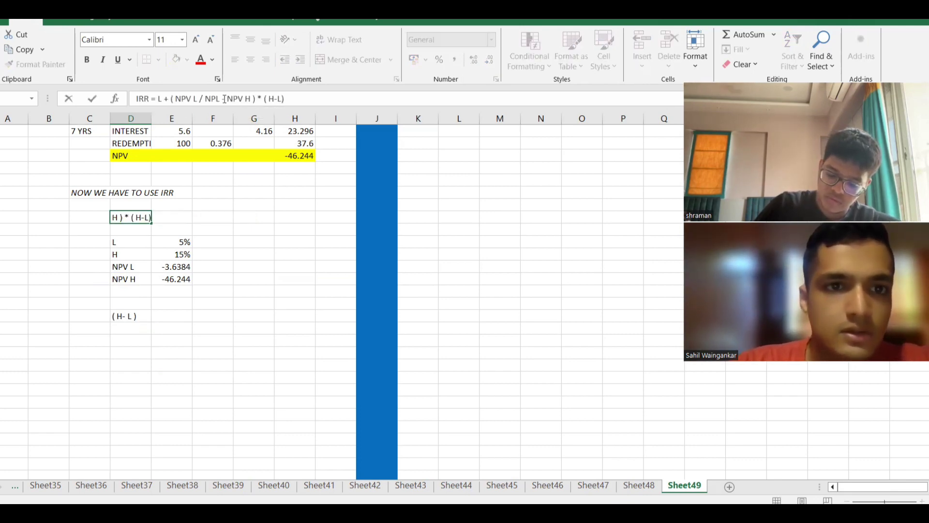
# Copy the bracketed part ( NPV L / NPL - NPV H ) from the IRR formula text into the cell below ( H- L )
pyautogui.moveTo(257, 98); pyautogui.dragTo(174, 99)
pyautogui.click(174, 98)
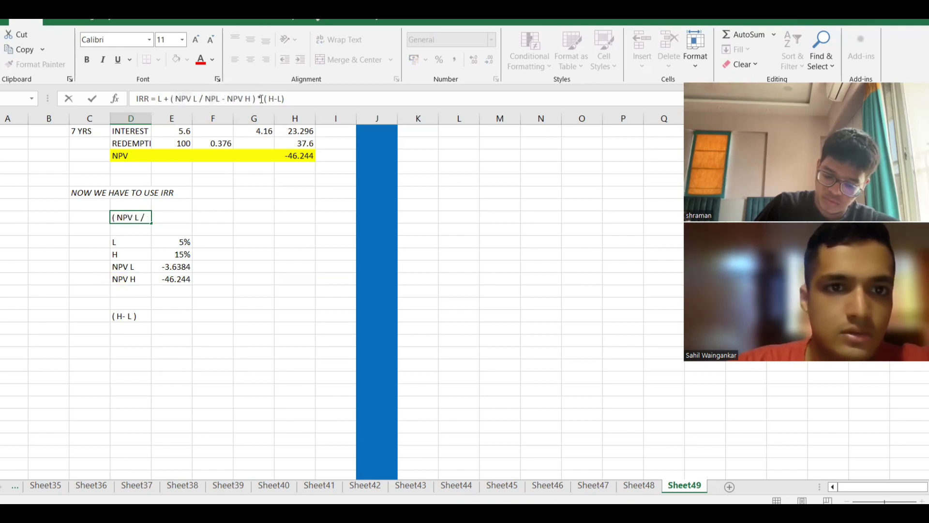
pyautogui.moveTo(258, 98); pyautogui.dragTo(169, 104)
pyautogui.hotkey('ctrl', 'c')
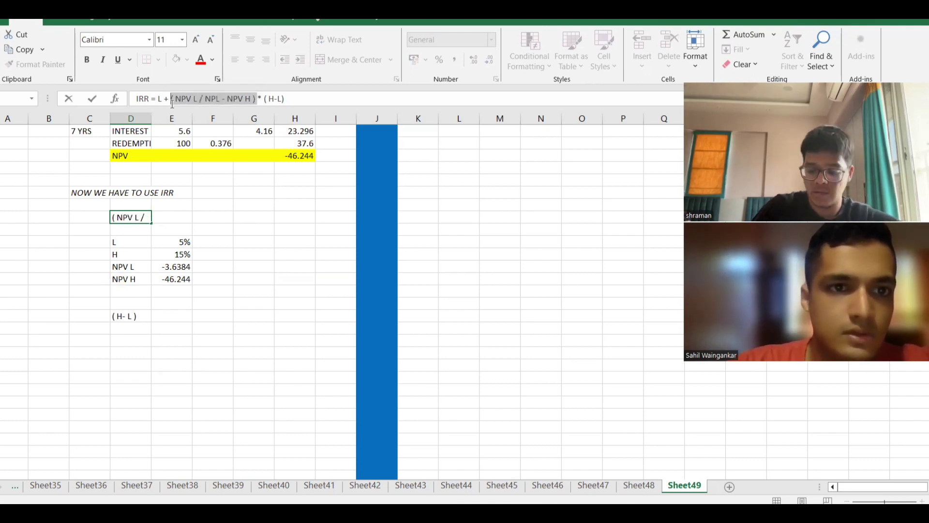
pyautogui.click(131, 328)
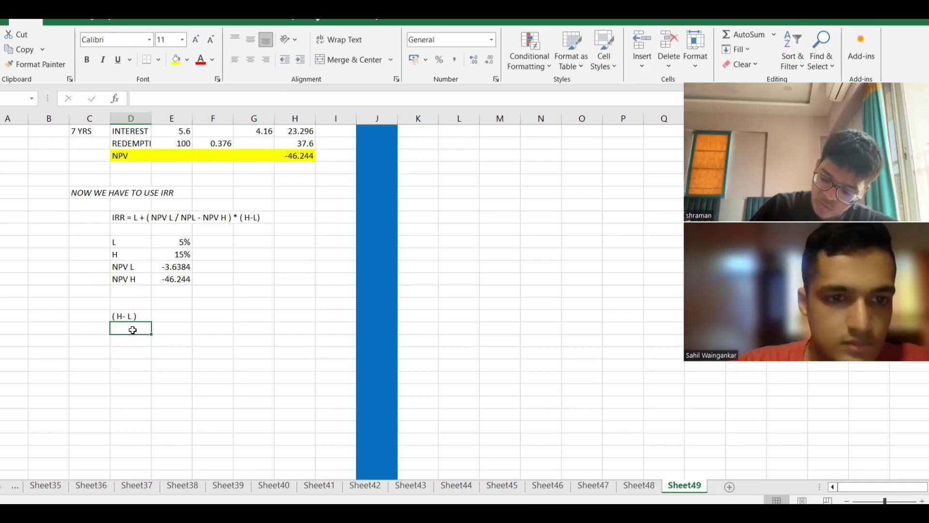
pyautogui.hotkey('ctrl', 'v')
# Calculate the H minus L difference beside its label as E45-E44
pyautogui.click(173, 320)
pyautogui.write('=')
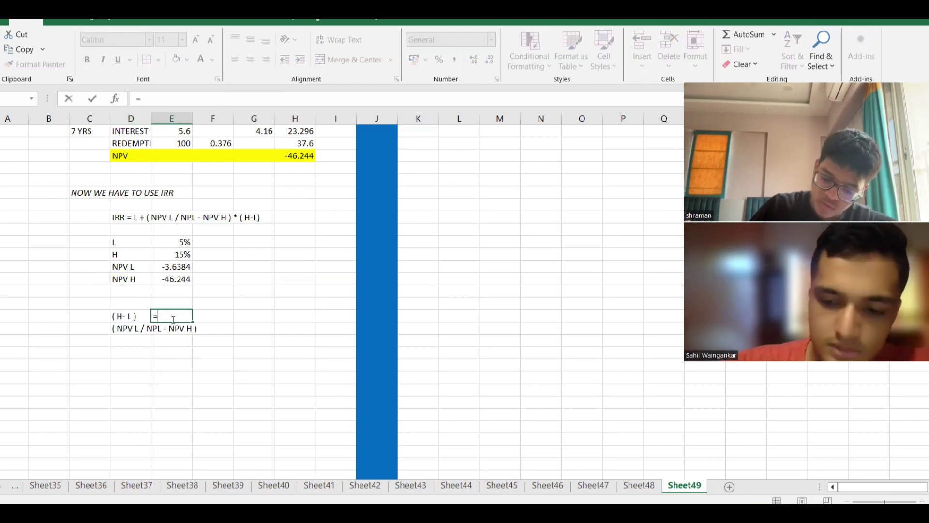
pyautogui.press('Up')
pyautogui.press('Up')
pyautogui.press('Up')
pyautogui.press('Up')
pyautogui.press('Up')
pyautogui.write('-')
pyautogui.press('Up')
pyautogui.press('Up')
pyautogui.press('Up')
pyautogui.press('Up')
pyautogui.press('Up')
pyautogui.press('Up')
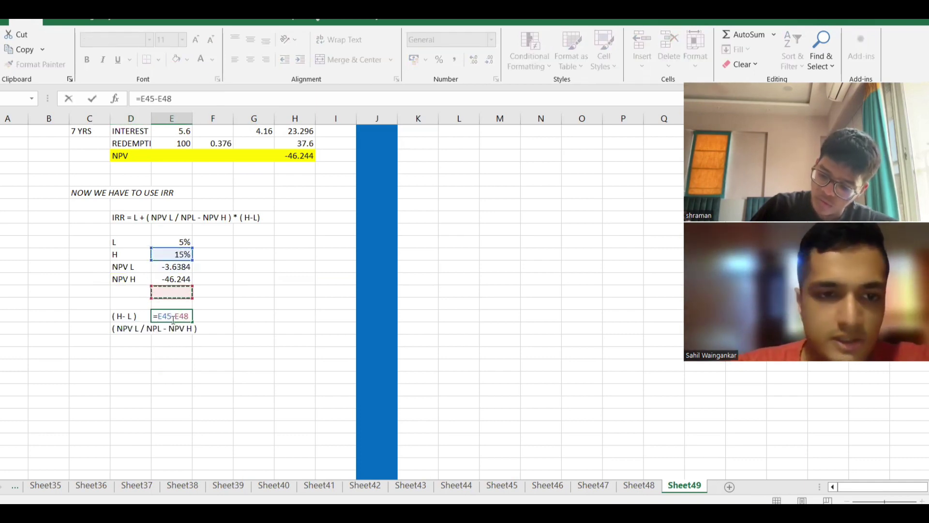
pyautogui.press('Return')
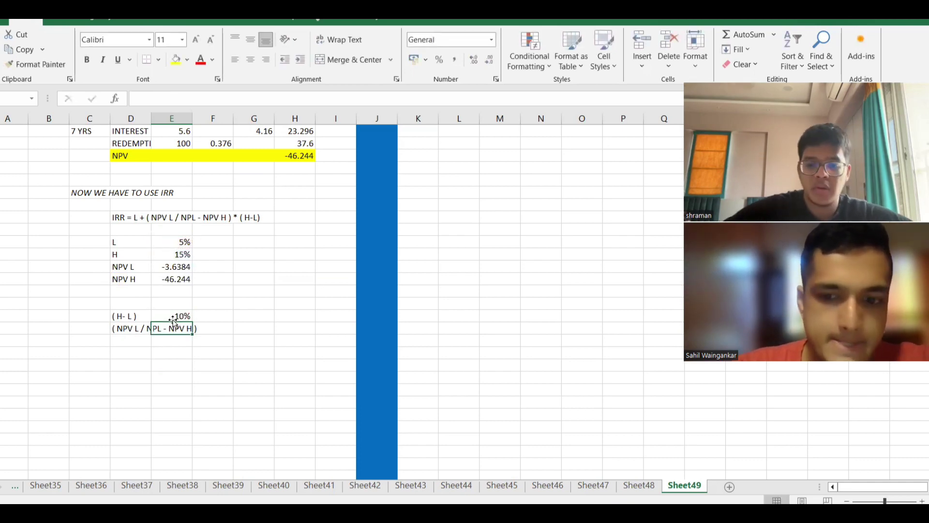
# Build the NPV ratio formula in E51 from NPV L in E46, divided by E46 minus NPV H in E47
pyautogui.write('=')
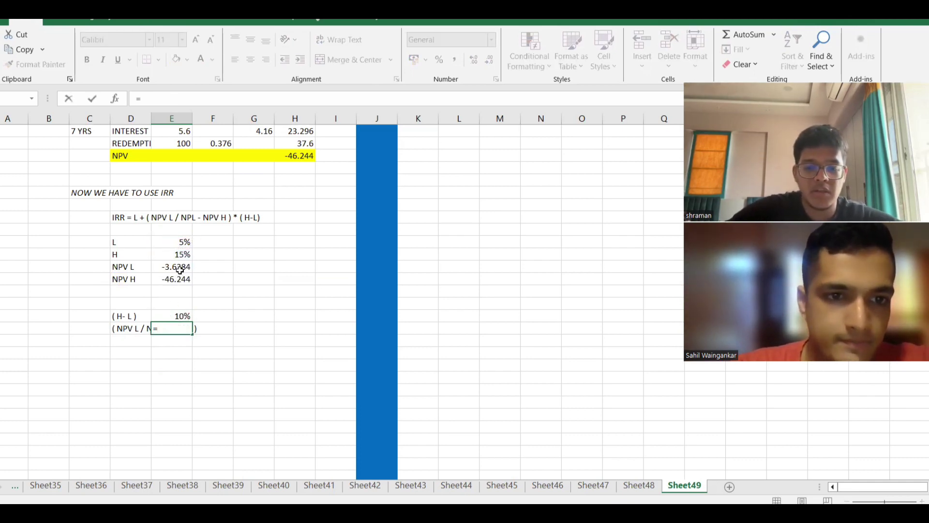
pyautogui.click(179, 267)
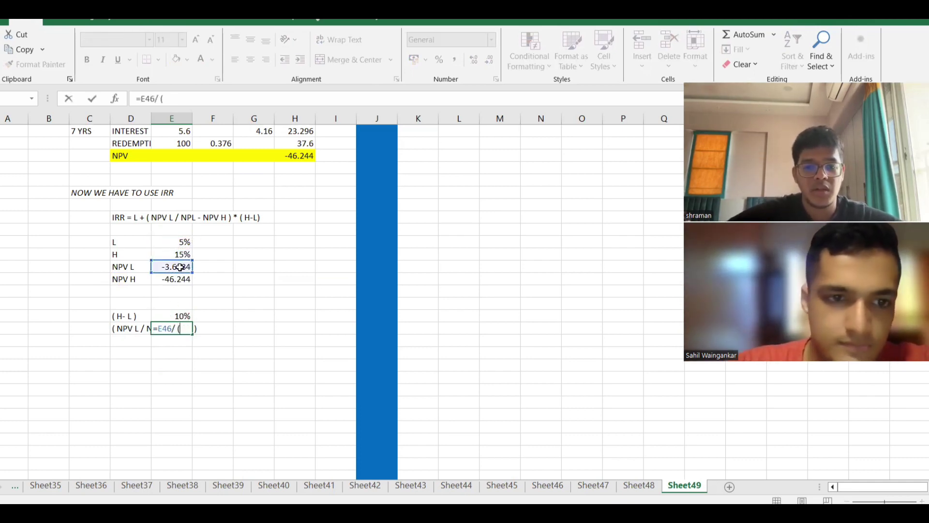
pyautogui.write('/ (')
pyautogui.hotkey('shift', 'space')
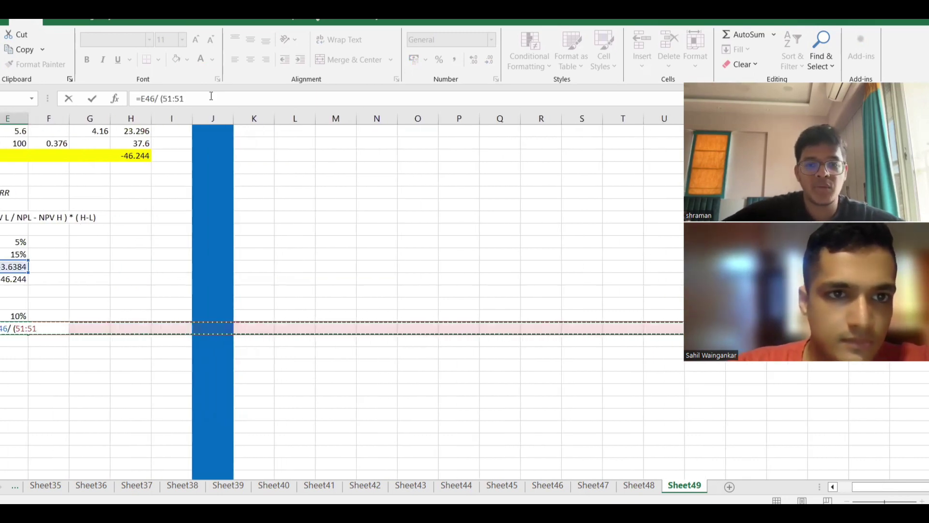
pyautogui.press('BackSpace')
pyautogui.press('BackSpace')
pyautogui.press('BackSpace')
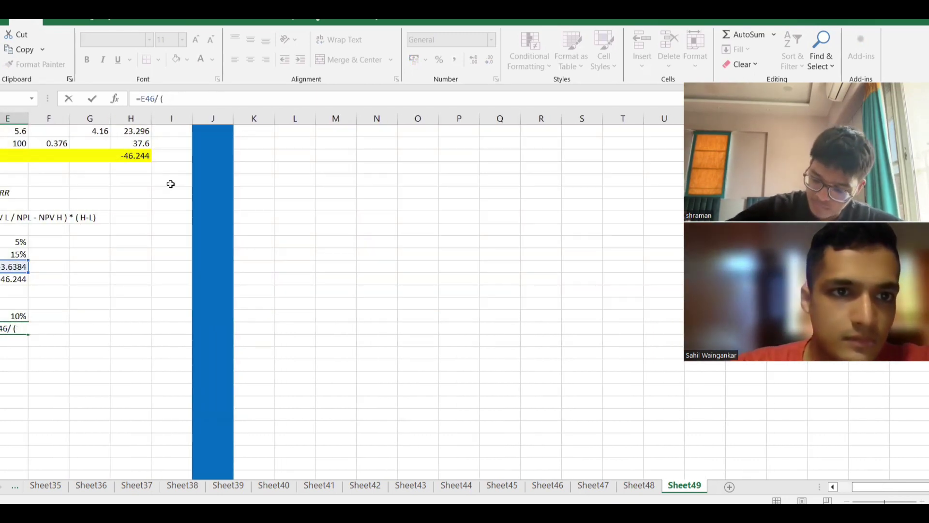
pyautogui.write(')')
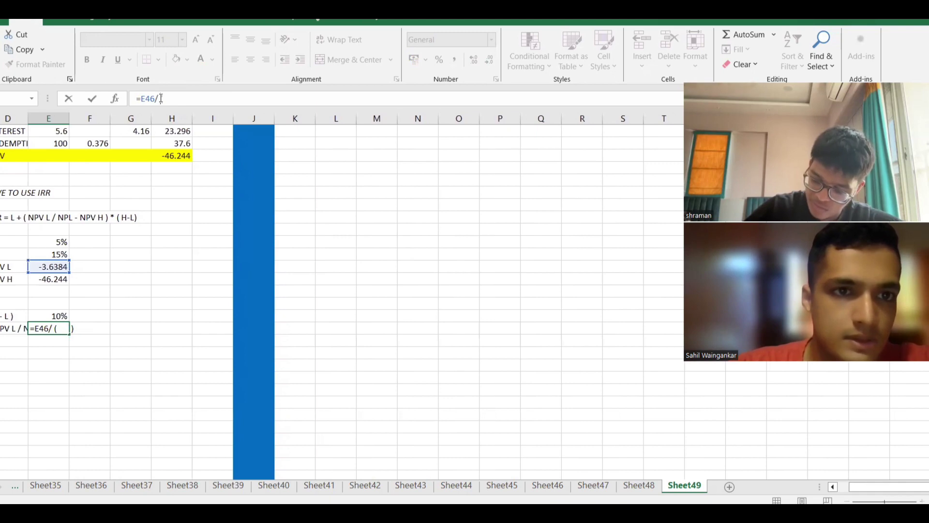
pyautogui.click(50, 266)
pyautogui.write('-(')
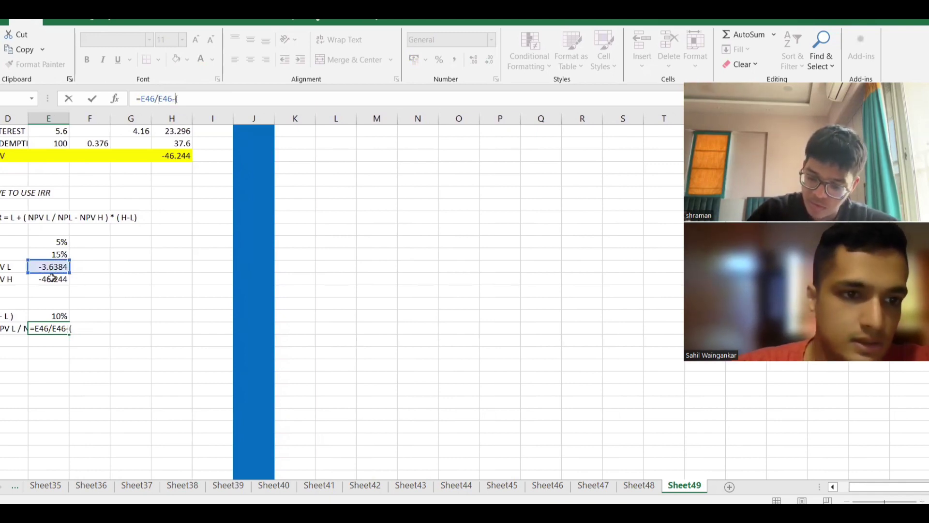
pyautogui.click(51, 279)
pyautogui.write(')')
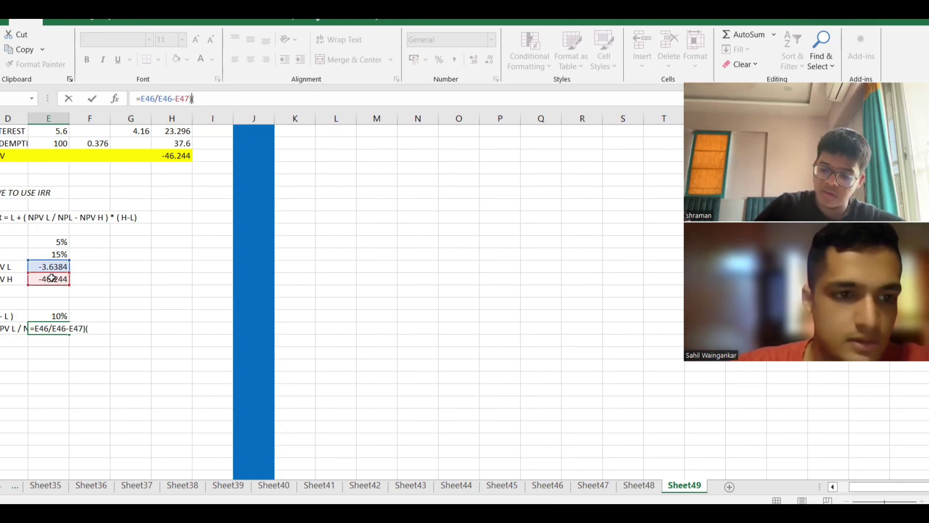
pyautogui.press('BackSpace')
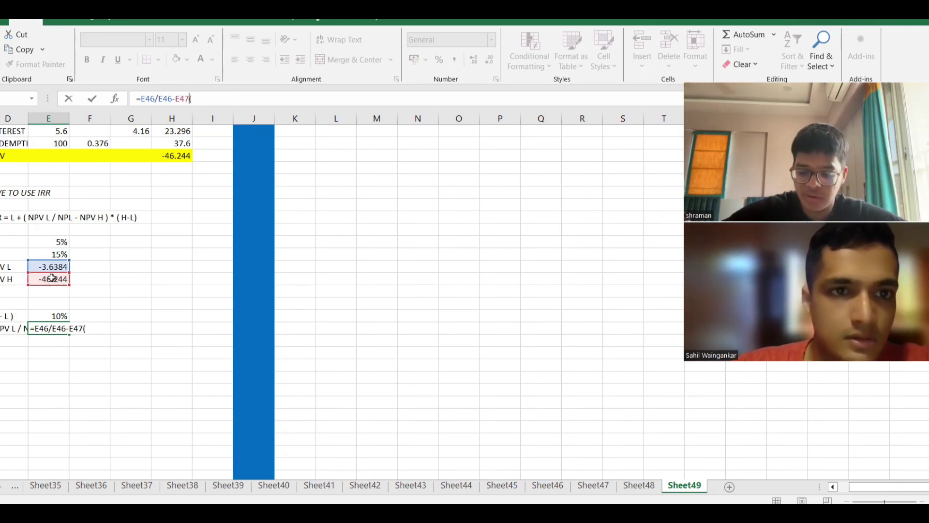
pyautogui.press('Return')
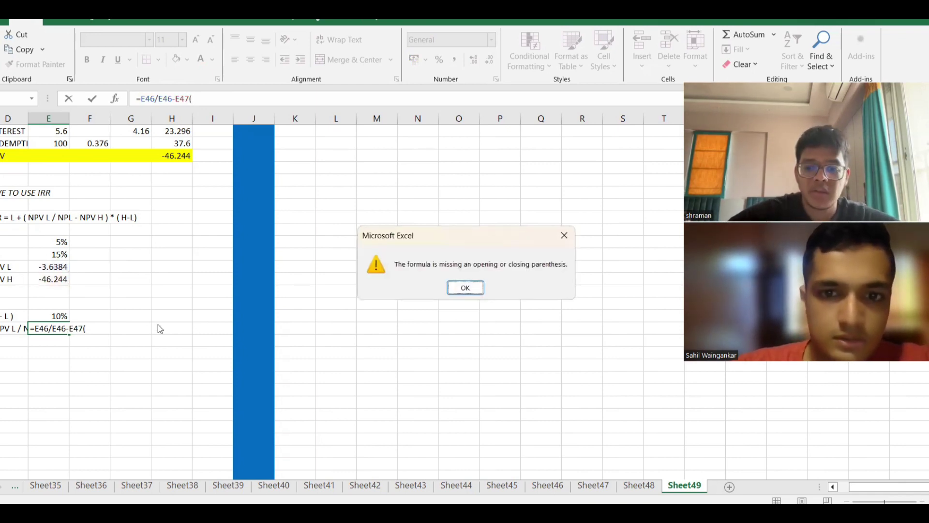
pyautogui.click(466, 288)
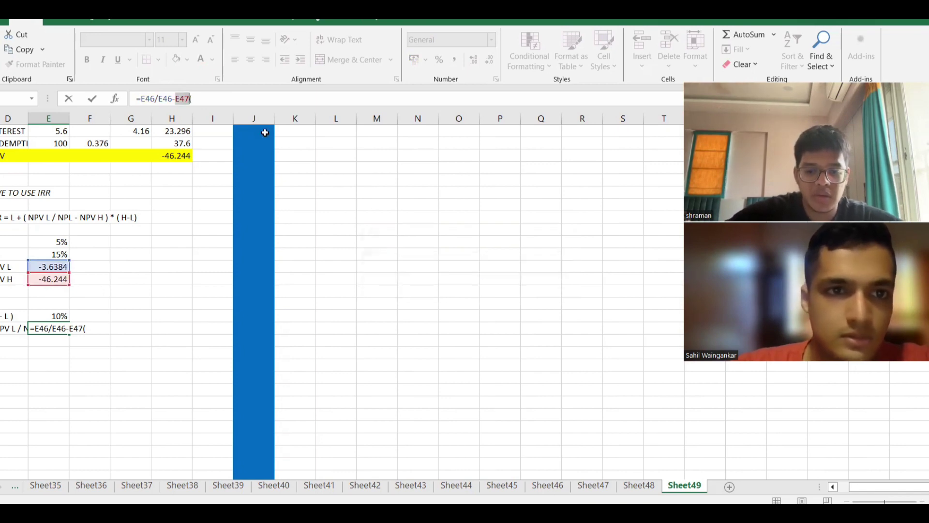
# Fix the brackets of the NPV ratio formula so that it reads =E46/(E46-E47)
pyautogui.click(213, 98)
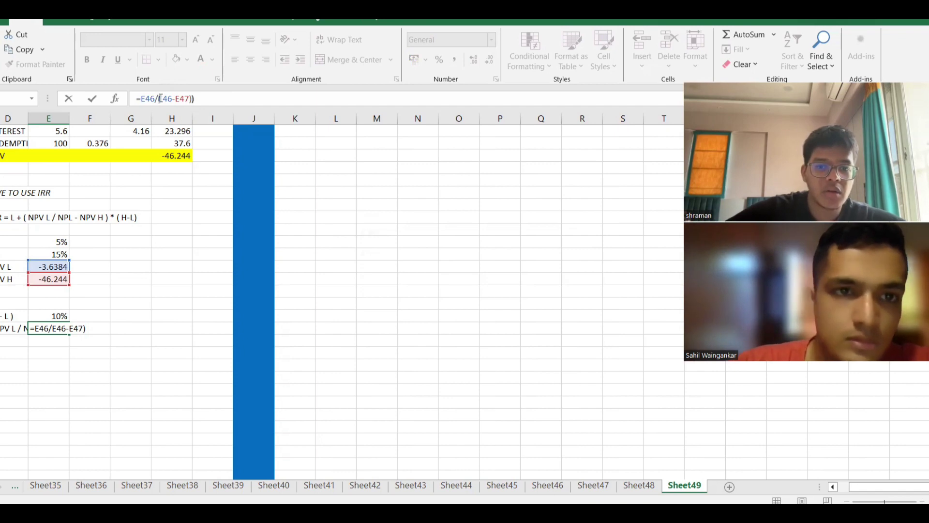
pyautogui.write('(')
pyautogui.press('Return')
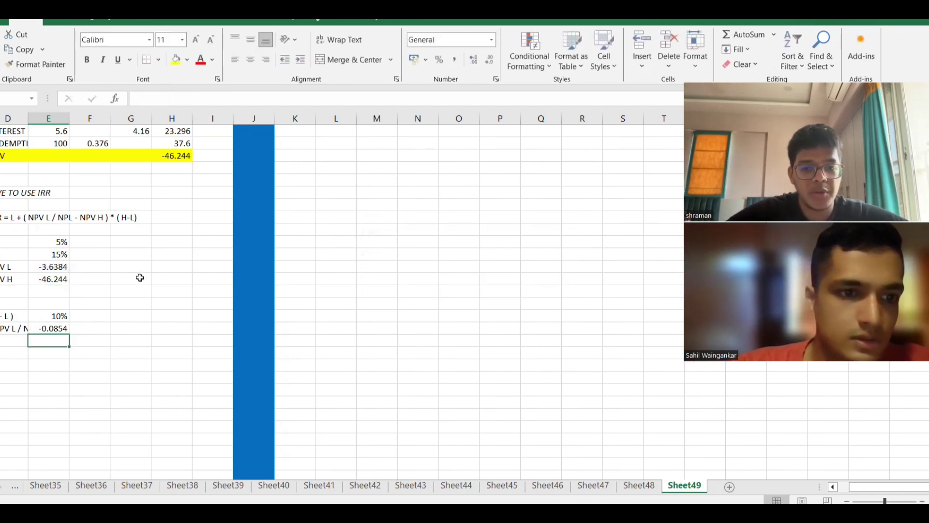
# Label a cell IRR below the NPV ratio and calculate it in E53 as =E44+E51*E50
pyautogui.hscroll(-2, 139, 276)
pyautogui.click(91, 350)
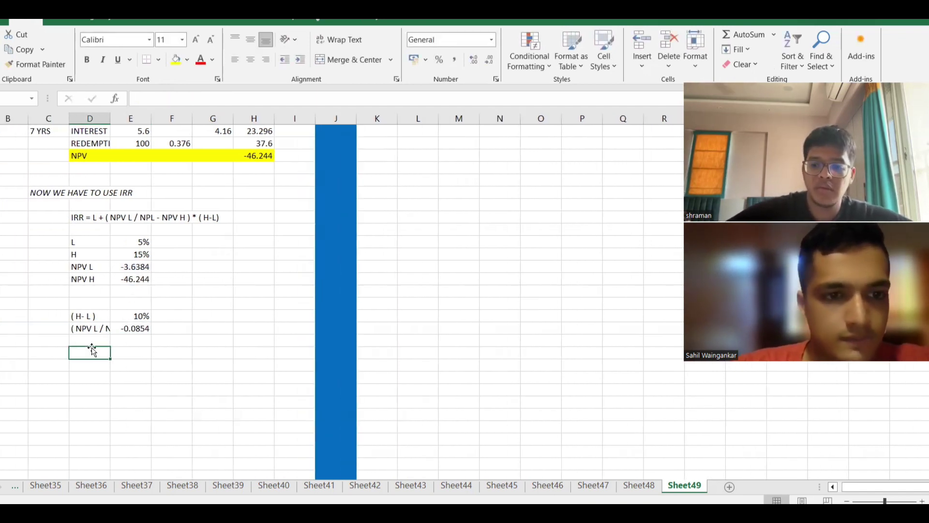
pyautogui.write('IRR')
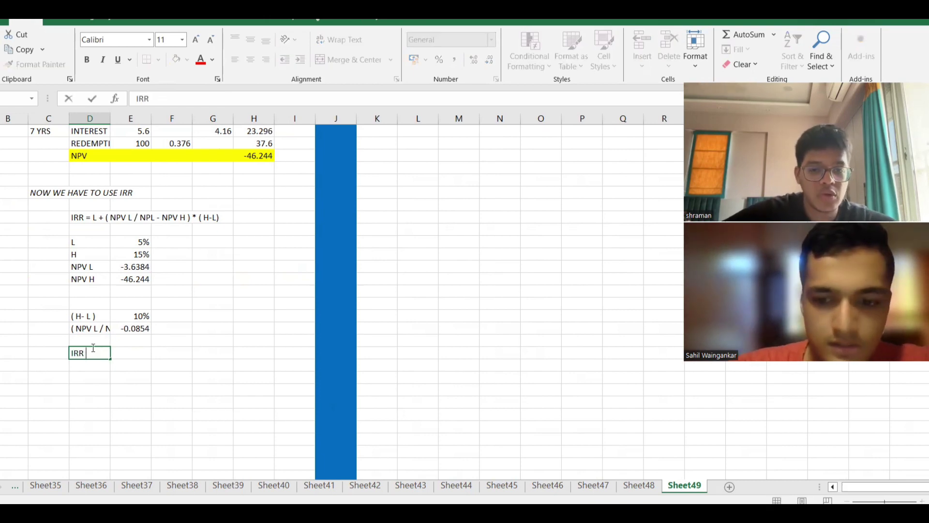
pyautogui.press('Tab')
pyautogui.write('=')
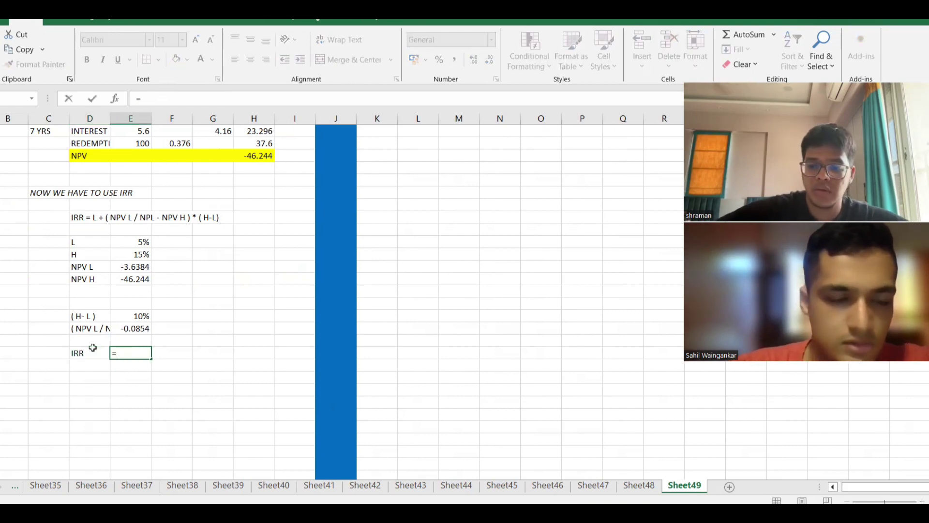
pyautogui.click(128, 243)
pyautogui.write('+')
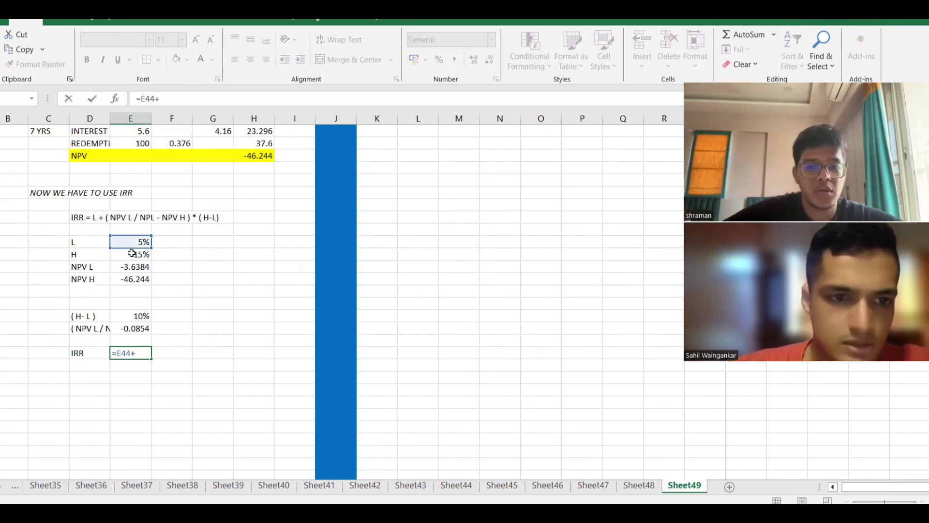
pyautogui.click(129, 329)
pyautogui.write('*')
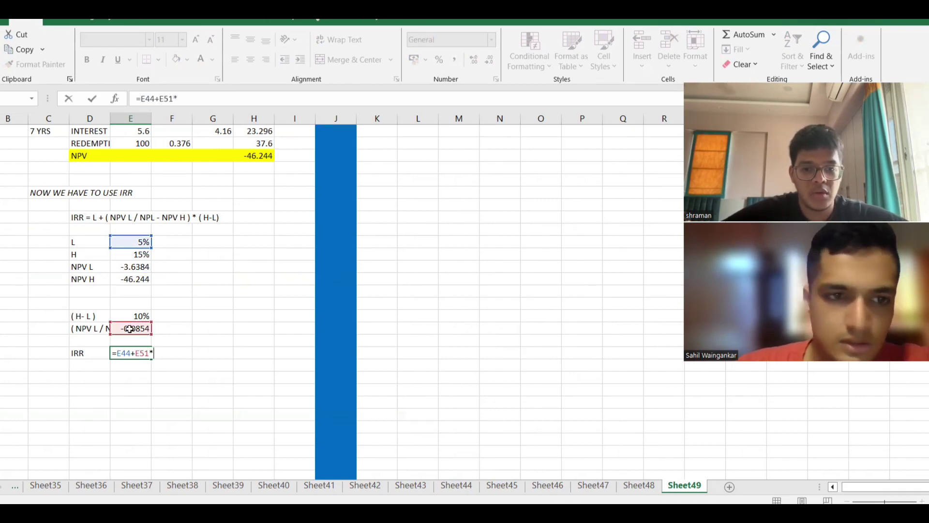
pyautogui.click(131, 316)
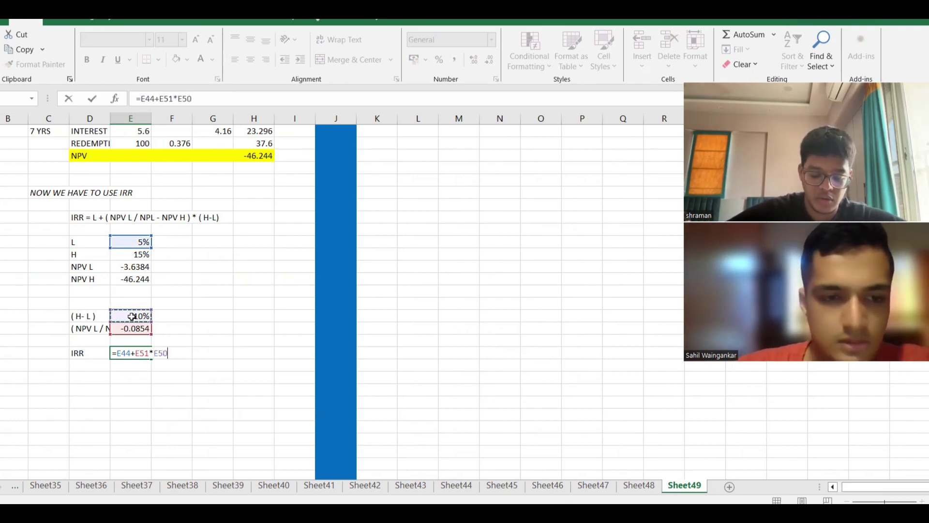
pyautogui.press('Return')
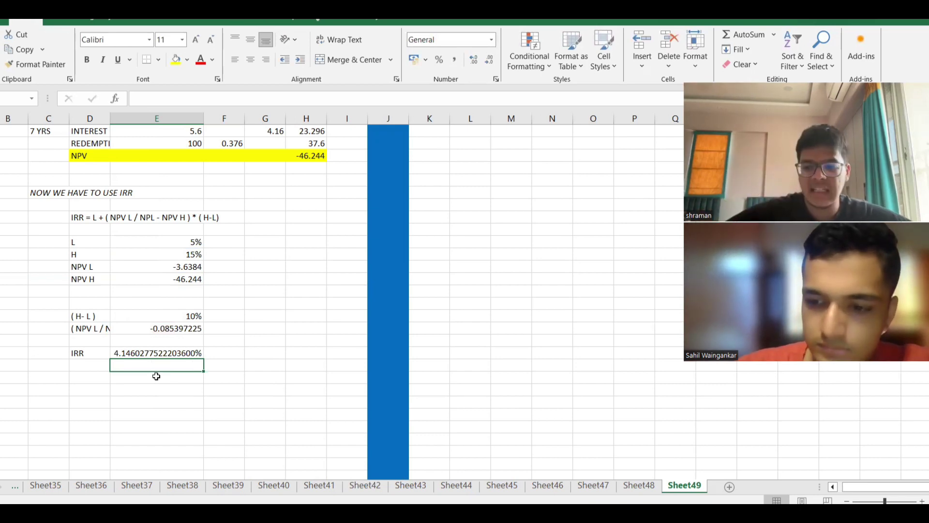
# Enter the rounded cost of debt 4.15% under the IRR result and label it Kd
pyautogui.press('Left')
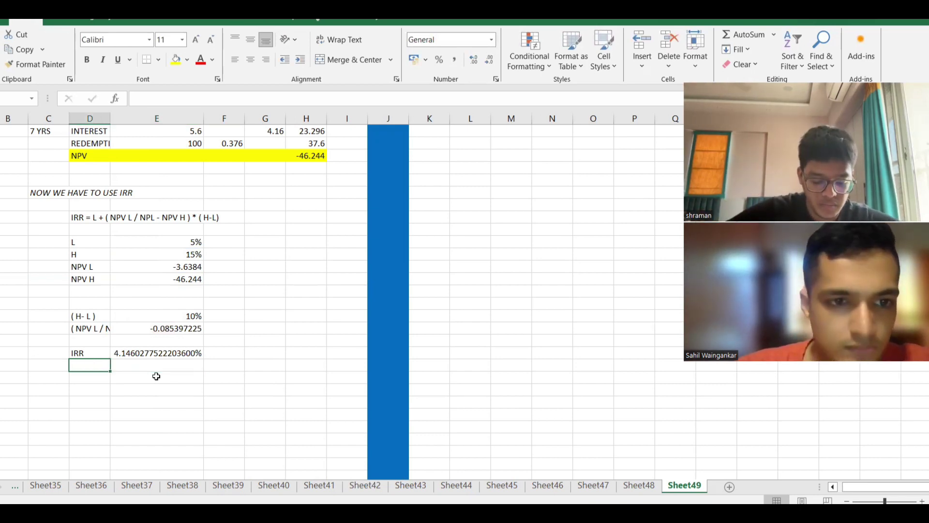
pyautogui.click(157, 366)
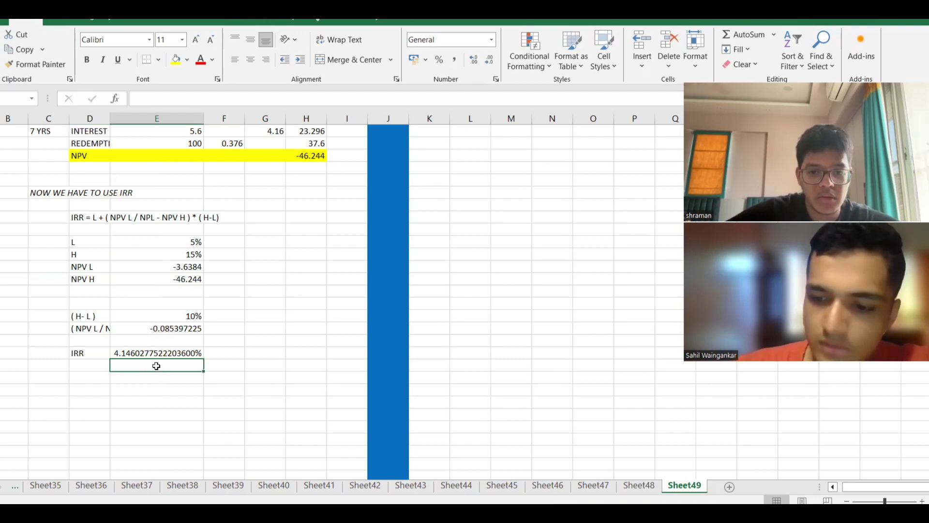
pyautogui.write('4.14')
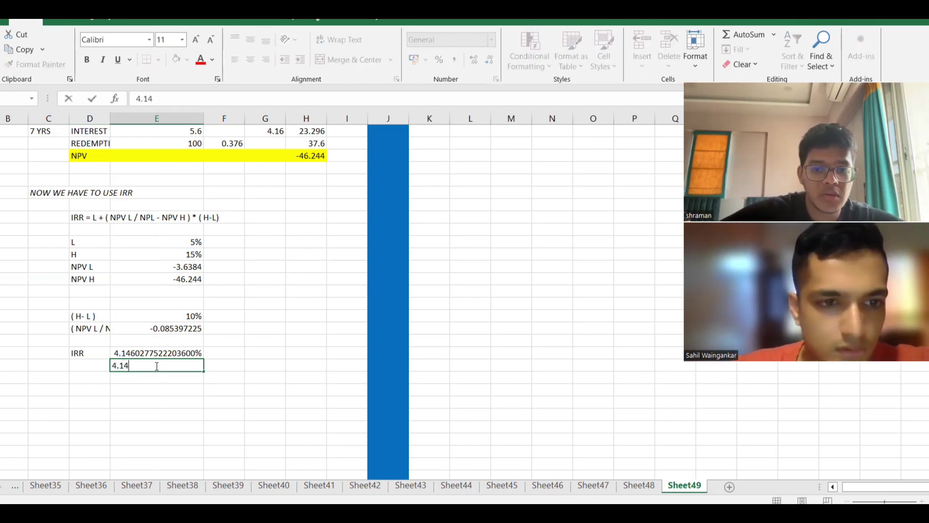
pyautogui.press('BackSpace')
pyautogui.write('5')
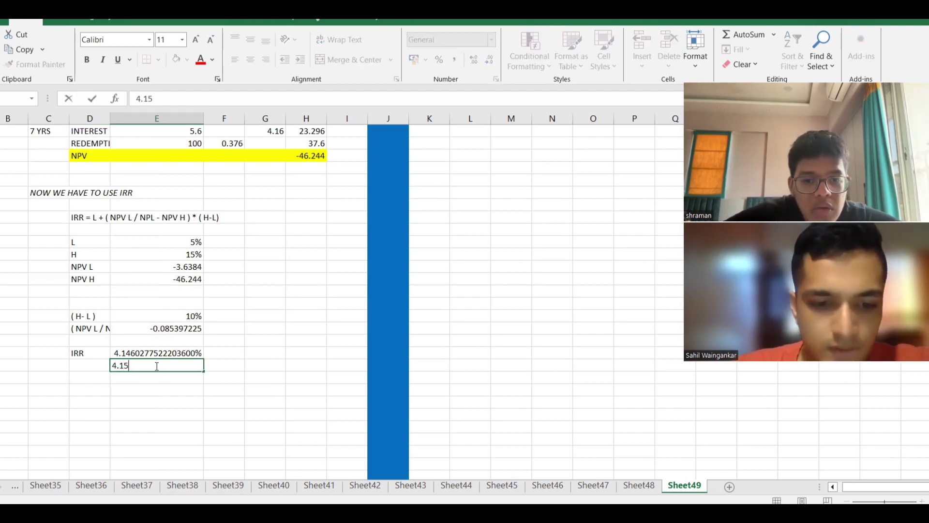
pyautogui.write('%')
pyautogui.click(93, 365)
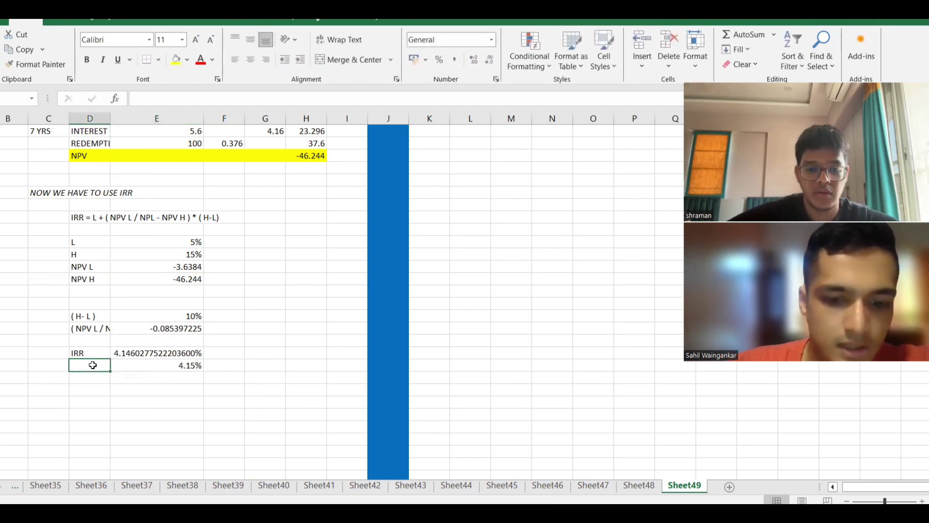
pyautogui.write('Kd')
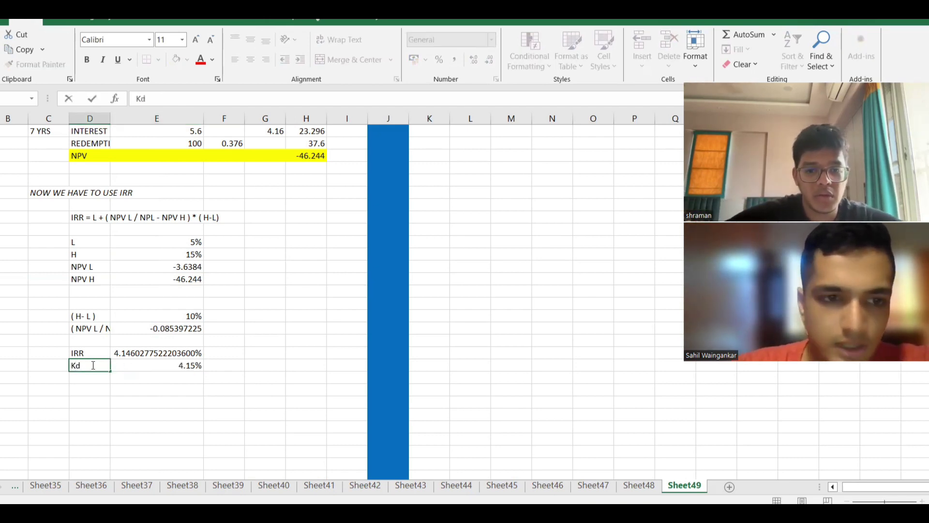
# Highlight the Kd label and its value with yellow fill
pyautogui.hotkey('ctrl', 'Return')
pyautogui.hotkey('shift', 'Right')
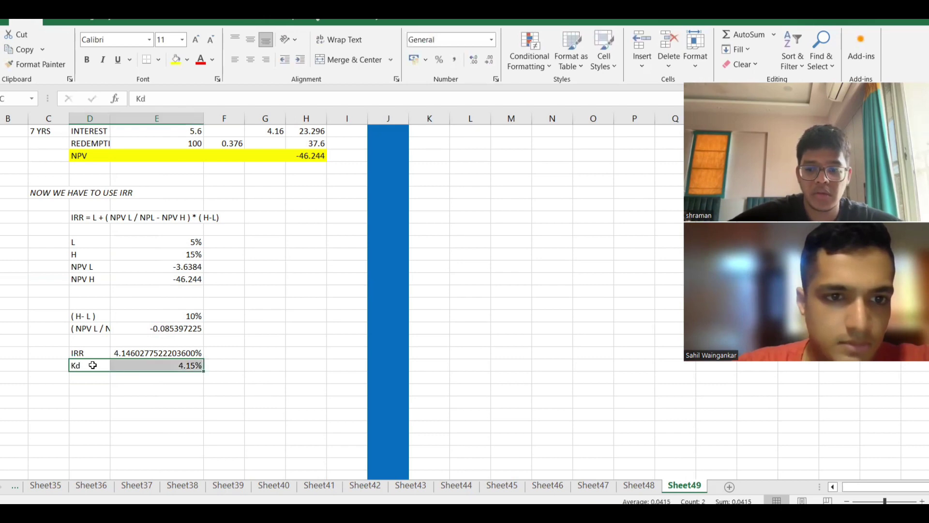
pyautogui.hotkey('shift', 'Right')
pyautogui.hotkey('shift', 'Left')
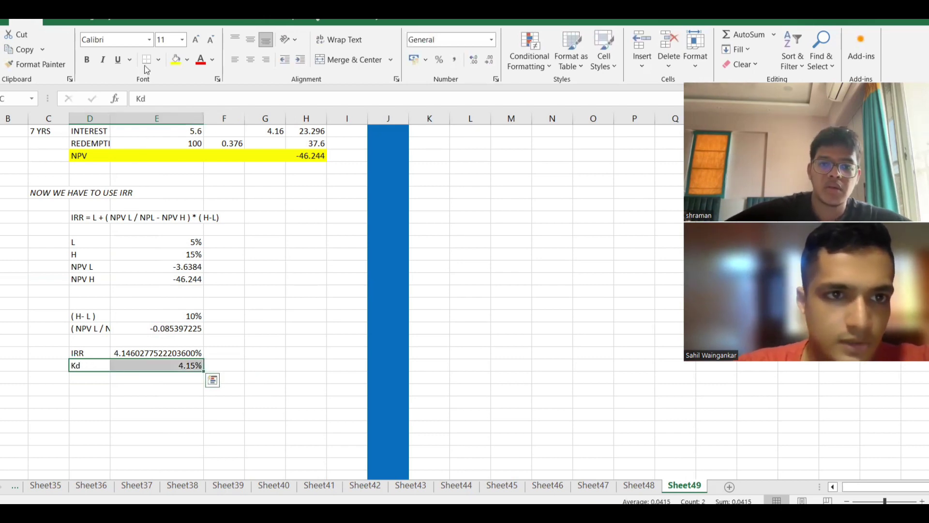
pyautogui.click(175, 59)
pyautogui.click(237, 266)
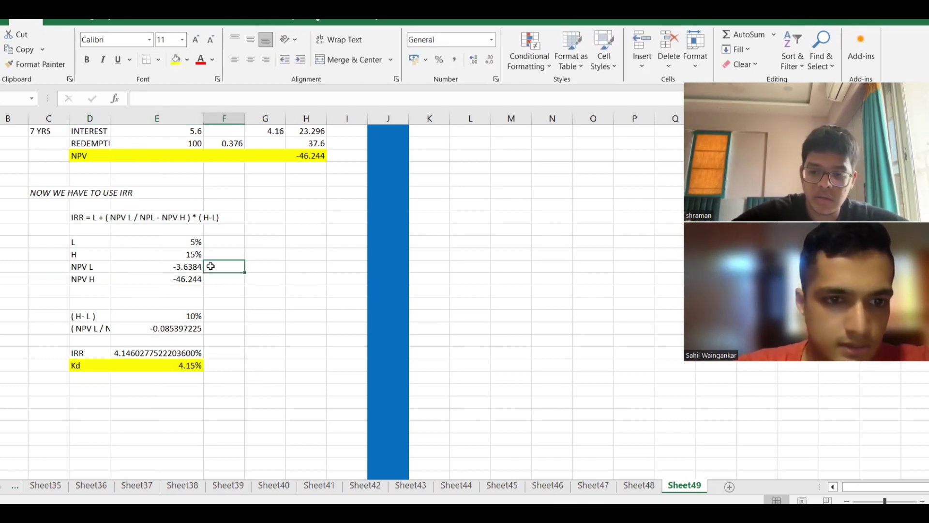
# Calculate the NPV ratio times the H minus L difference in G52 as a check, using E51*E50
pyautogui.click(259, 337)
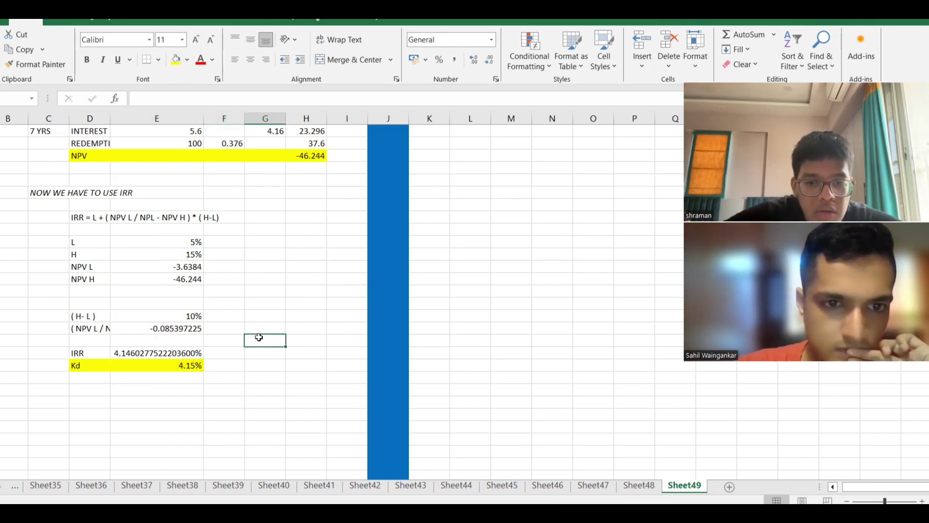
pyautogui.write('=')
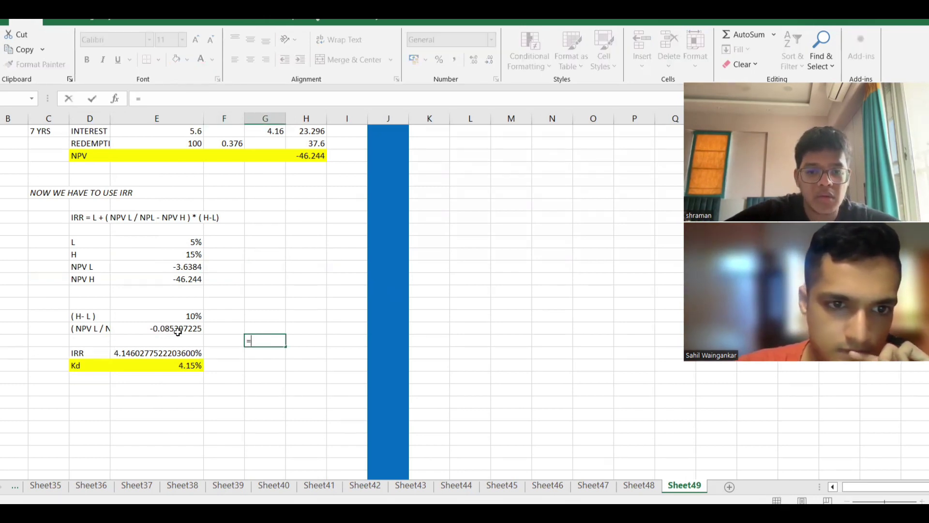
pyautogui.click(179, 333)
pyautogui.write('*')
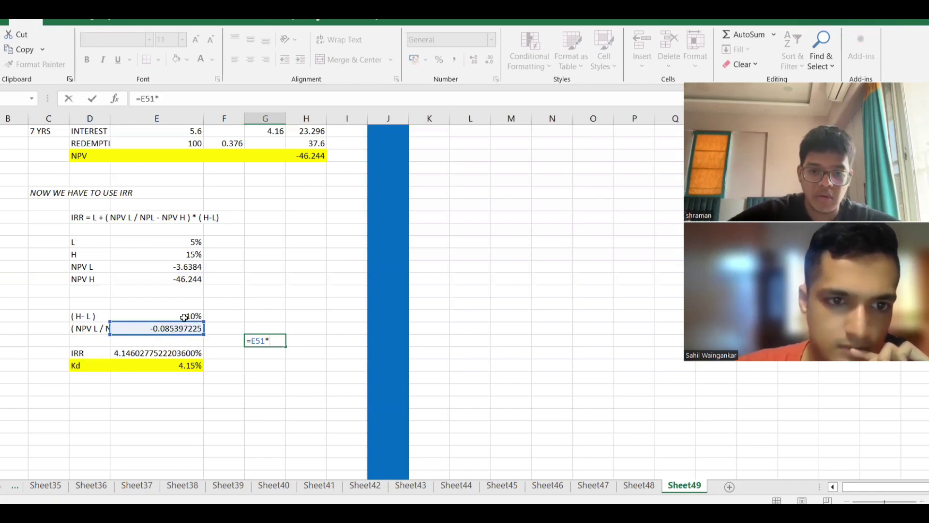
pyautogui.click(185, 316)
pyautogui.press('Return')
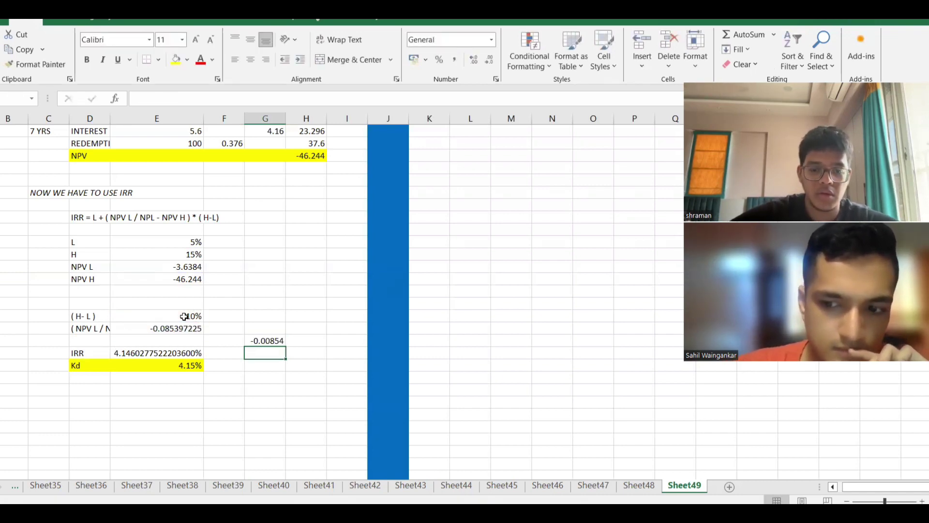
# Enter 0.05 in G53 and add the check product to it below with =G53+G52
pyautogui.write('.05')
pyautogui.press('Return')
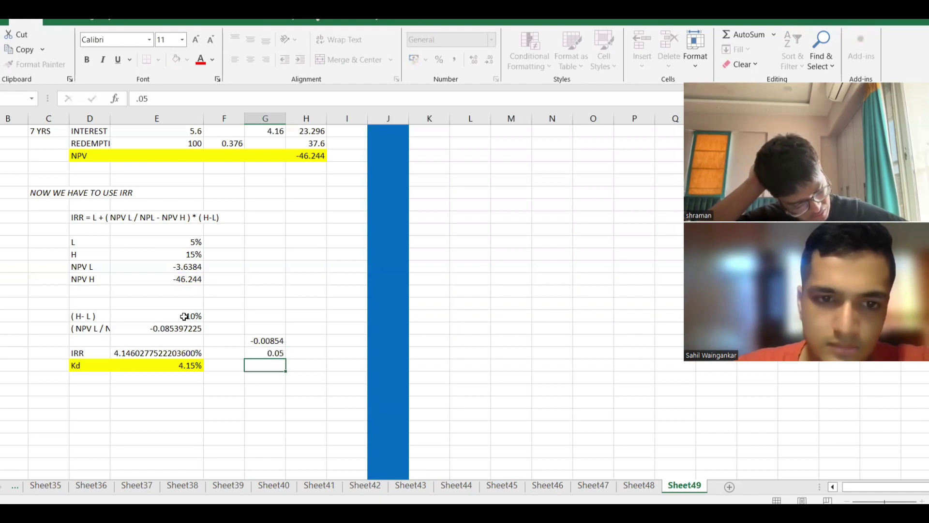
pyautogui.write('=')
pyautogui.press('Up')
pyautogui.write('+')
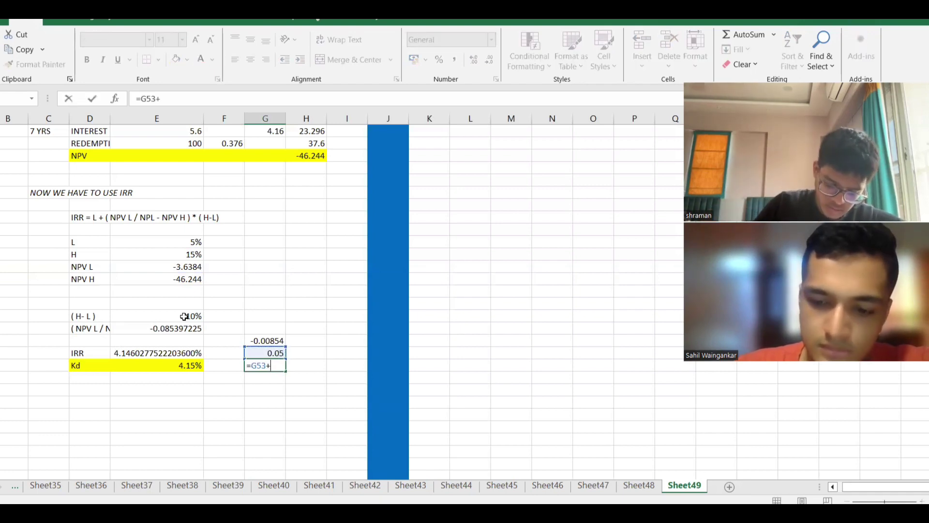
pyautogui.press('Up')
pyautogui.press('Up')
pyautogui.press('Return')
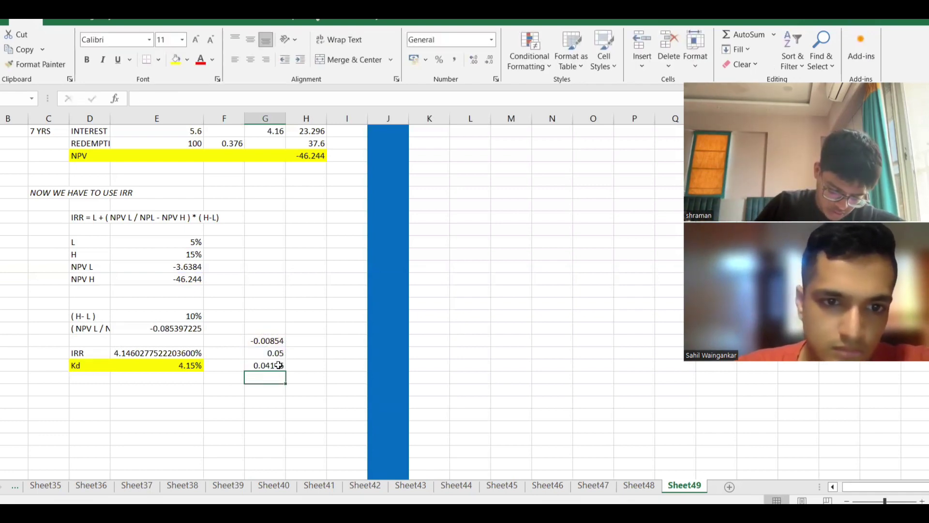
# Clear the check calculation in column G beside the IRR and Kd rows
pyautogui.click(269, 391)
pyautogui.moveTo(270, 328); pyautogui.dragTo(274, 387)
pyautogui.press('Delete')
pyautogui.click(194, 405)
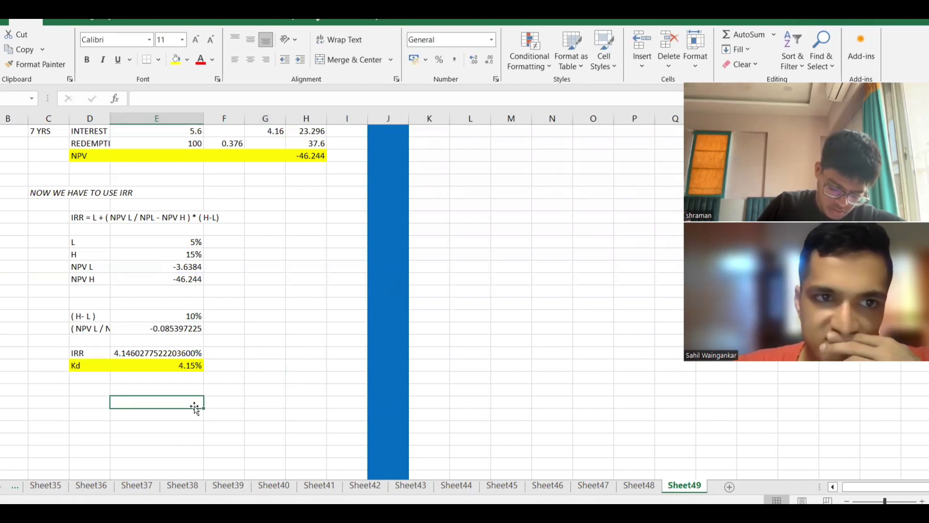
# Change the fill of both NPV rows, for the 5% and 15% discount rates, to orange
pyautogui.scroll(8, 194, 406)
pyautogui.scroll(-1, 194, 406)
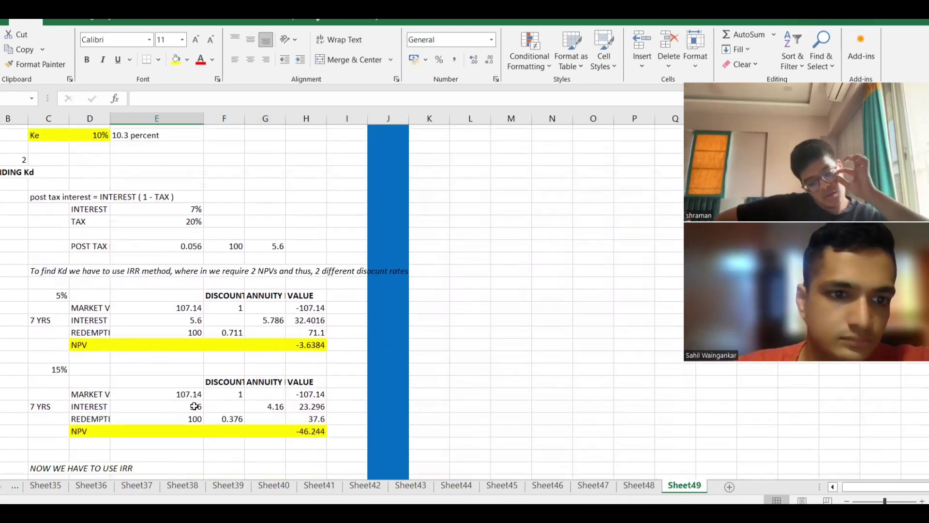
pyautogui.moveTo(90, 341); pyautogui.dragTo(300, 344)
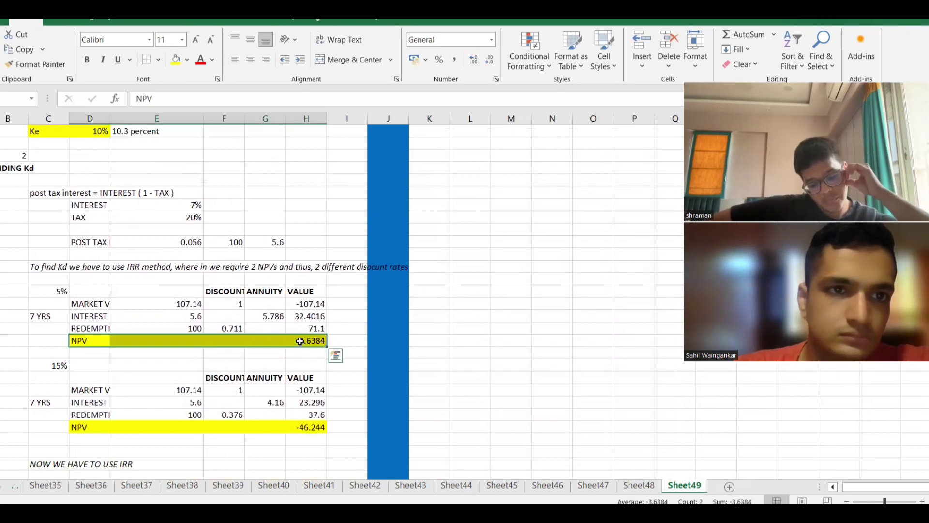
pyautogui.click(187, 61)
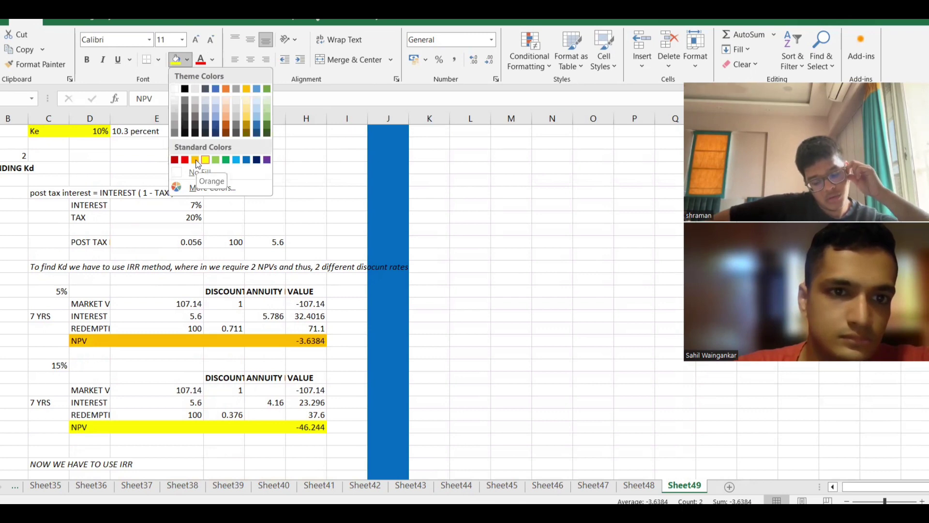
pyautogui.click(196, 160)
pyautogui.click(94, 417)
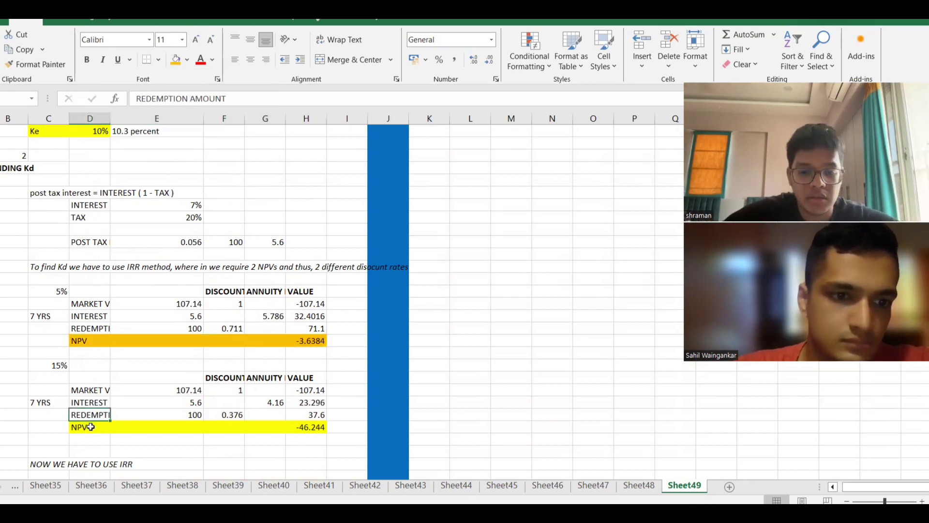
pyautogui.moveTo(91, 427); pyautogui.dragTo(308, 425)
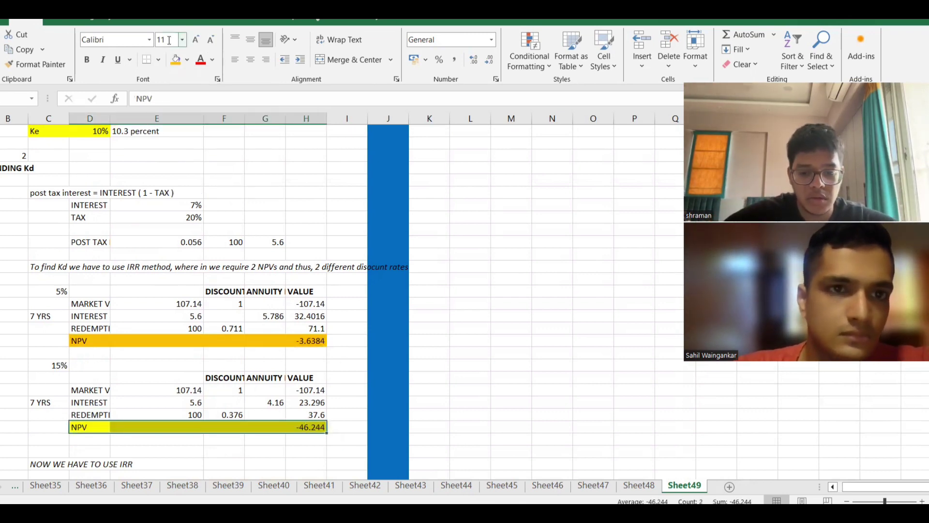
pyautogui.click(175, 60)
# Make the Ke and Kd labels and their values bold
pyautogui.scroll(2, 100, 160)
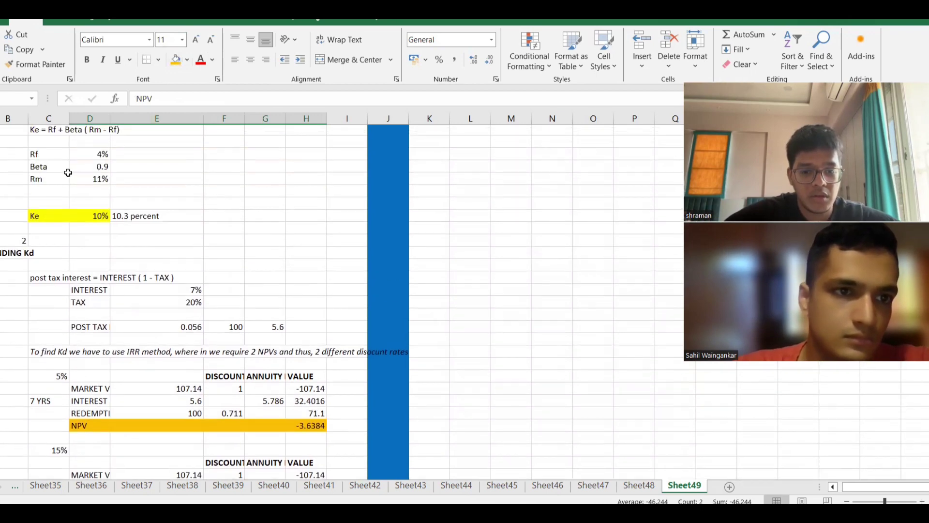
pyautogui.moveTo(37, 215); pyautogui.dragTo(93, 217)
pyautogui.hotkey('ctrl', 'b')
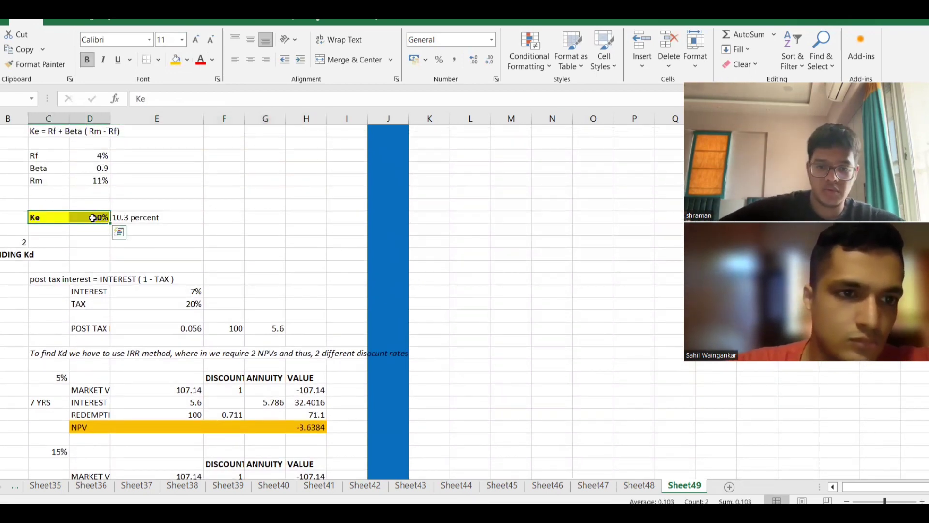
pyautogui.scroll(-10, 135, 332)
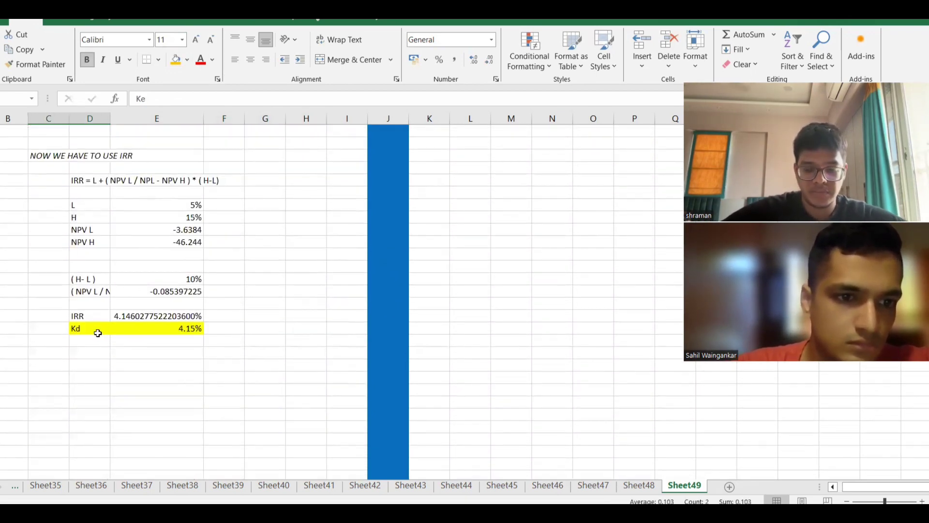
pyautogui.moveTo(98, 333); pyautogui.dragTo(199, 332)
pyautogui.hotkey('ctrl', 'b')
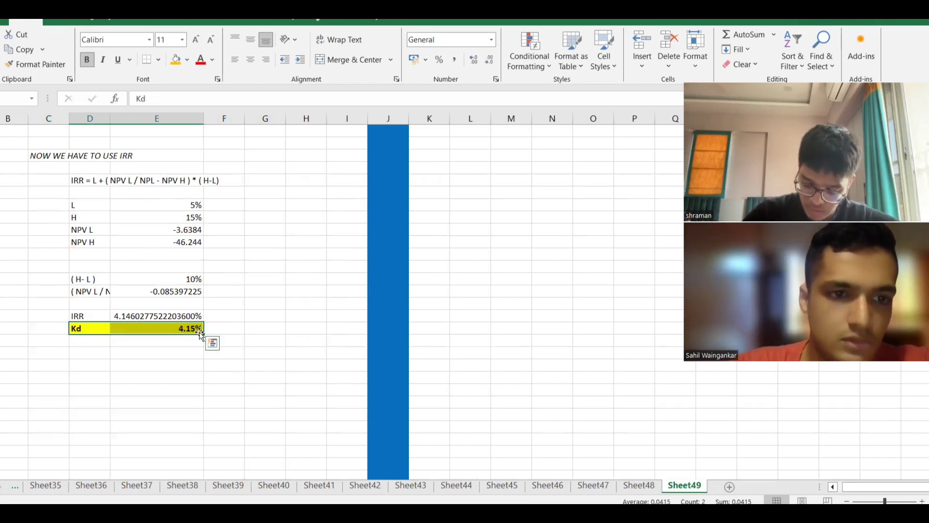
pyautogui.click(160, 386)
pyautogui.scroll(4, 160, 386)
pyautogui.scroll(-1, 161, 386)
pyautogui.scroll(7, 161, 386)
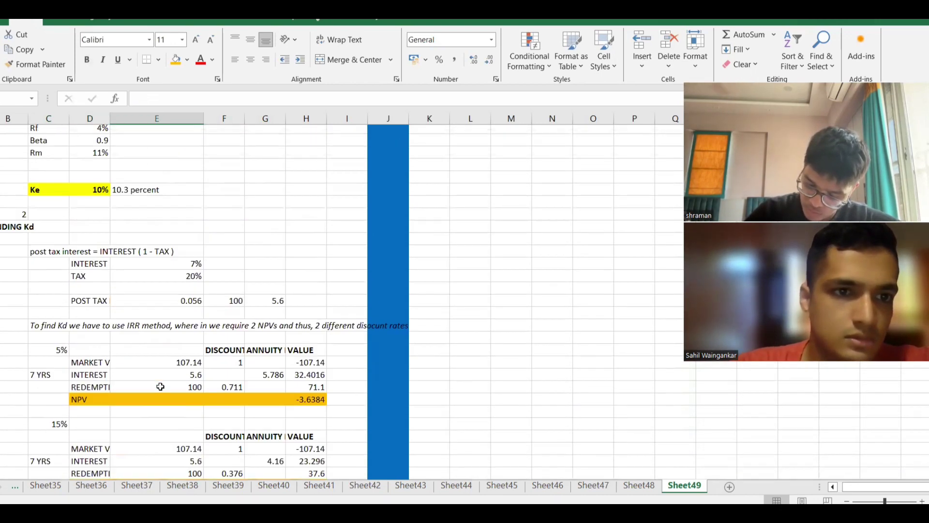
pyautogui.scroll(-9, 160, 386)
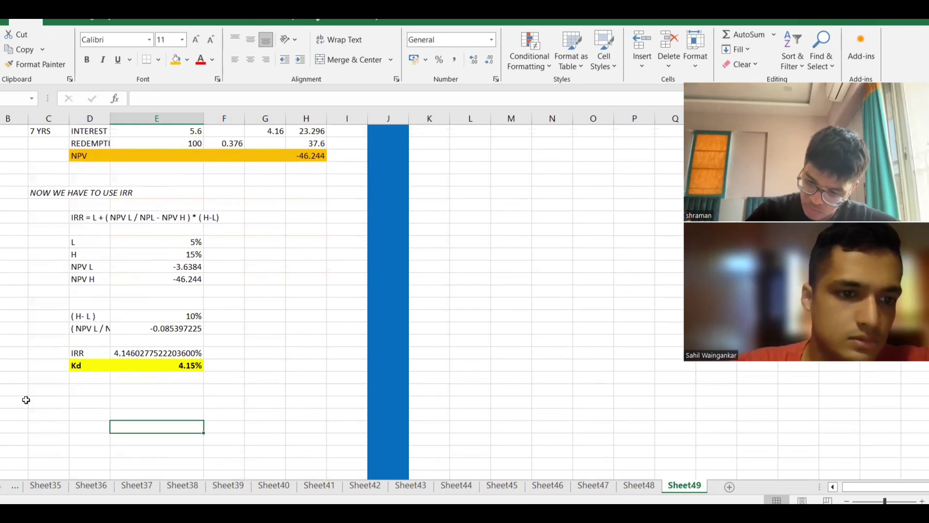
# Add a bold FINDING WACC heading in column C, two rows below the Kd result row
pyautogui.hotkey('alt', 'Tab')
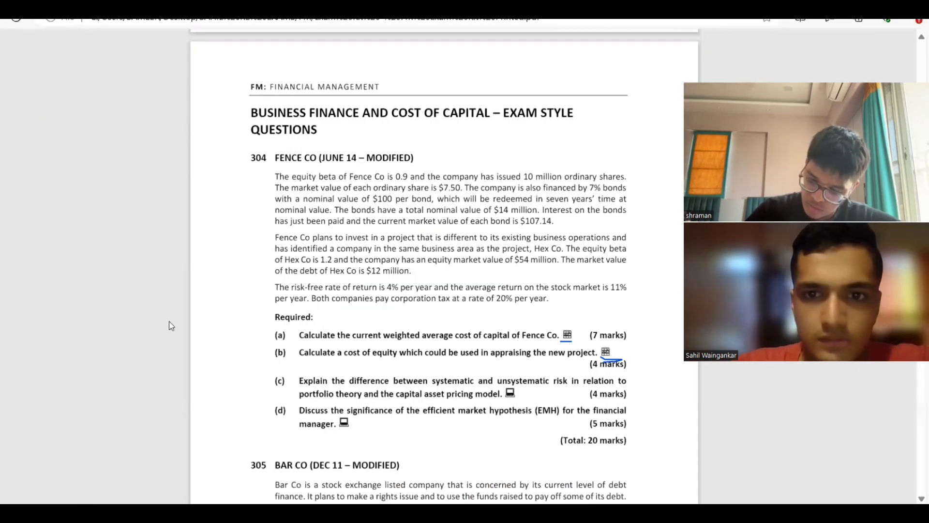
pyautogui.hotkey('alt', 'Tab')
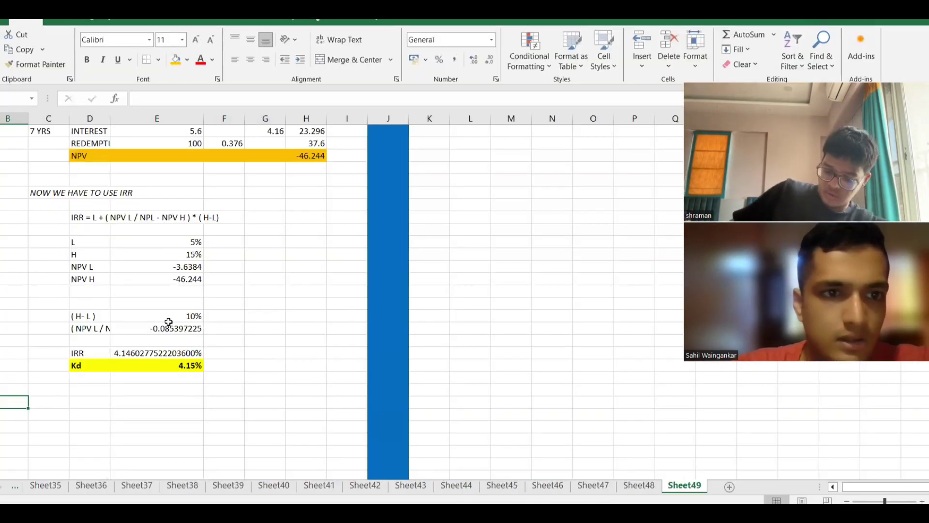
pyautogui.scroll(4, 169, 323)
pyautogui.scroll(-6, 168, 322)
pyautogui.scroll(1, 169, 321)
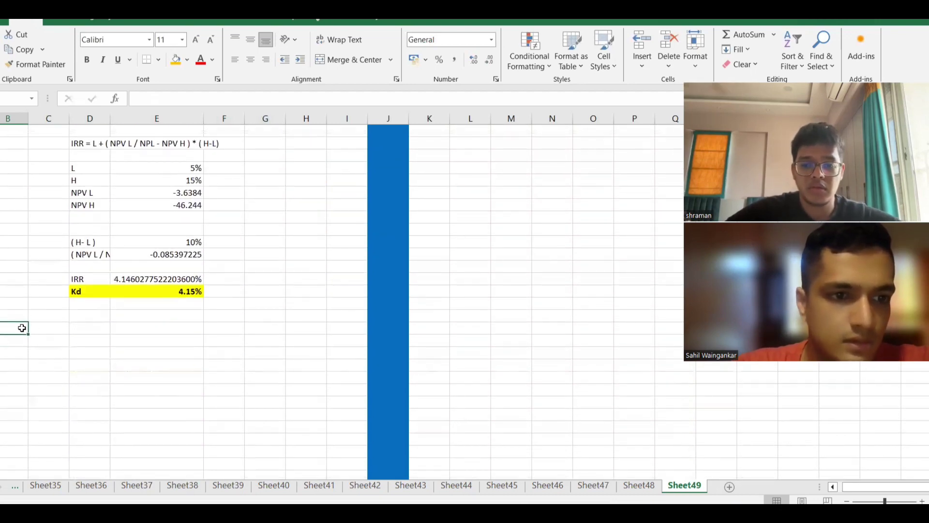
pyautogui.press('Right')
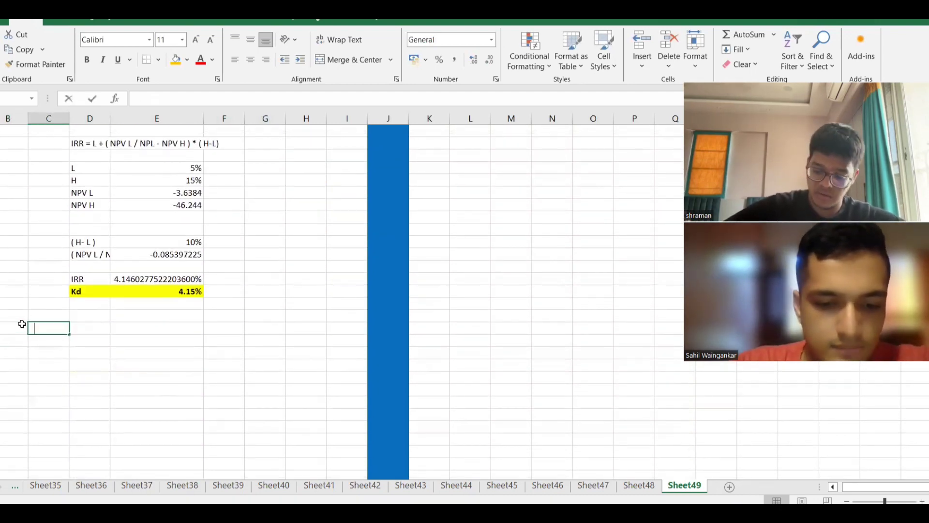
pyautogui.write('FINDING WACC')
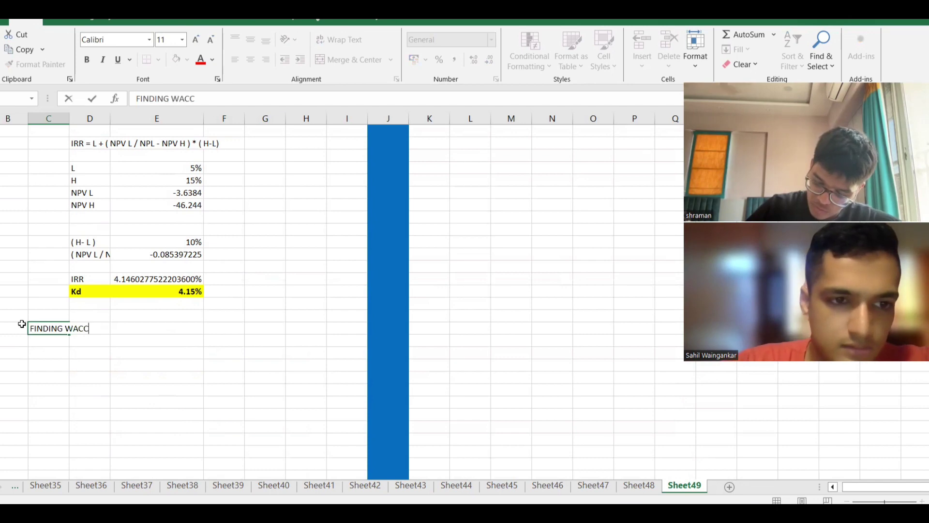
pyautogui.press('Return')
pyautogui.press('Up')
pyautogui.hotkey('ctrl', 'b')
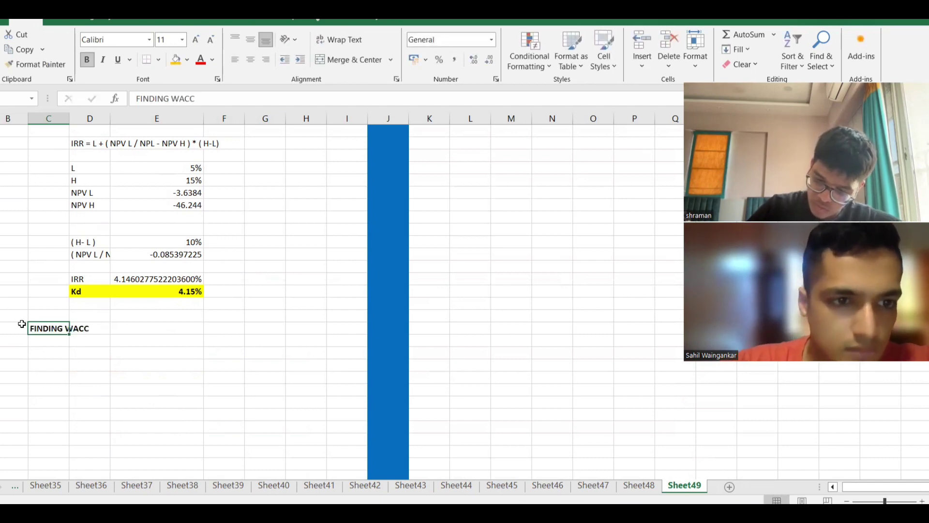
# Remove the blue fill from column J, from the FINDING WACC row down to the end of the sheet
pyautogui.click(88, 352)
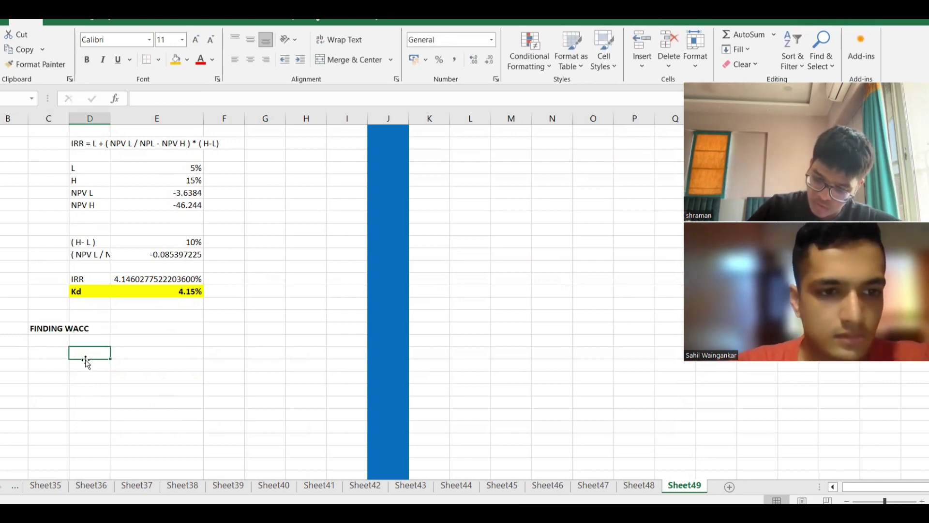
pyautogui.click(378, 333)
pyautogui.hotkey('ctrl', 'shift', 'Down')
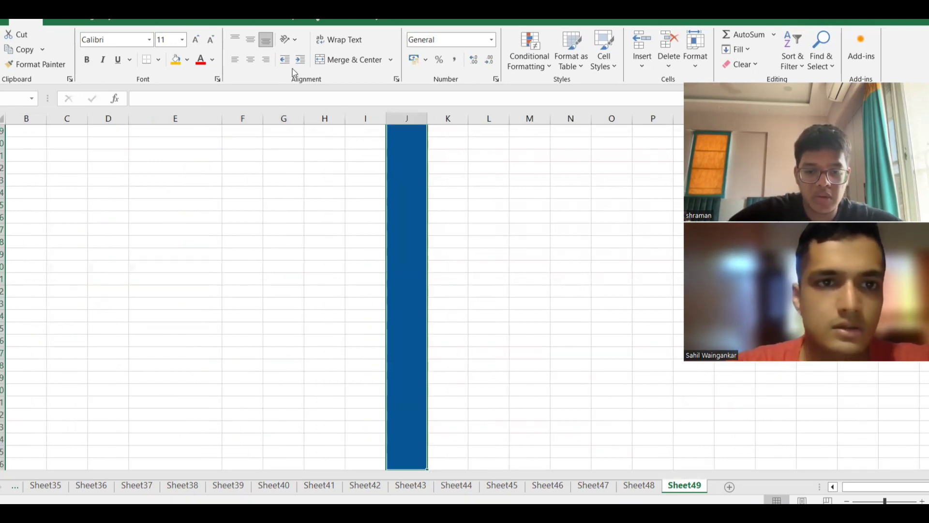
pyautogui.click(189, 68)
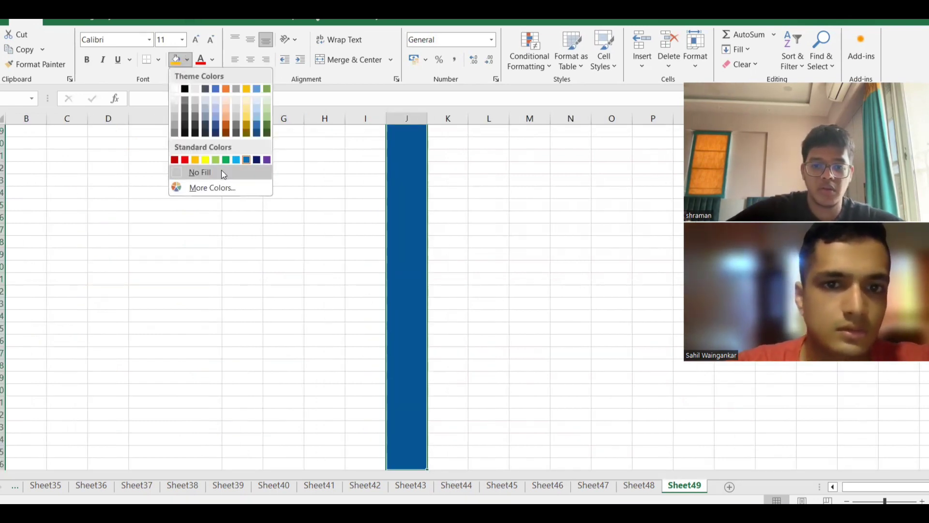
pyautogui.click(223, 172)
pyautogui.click(90, 333)
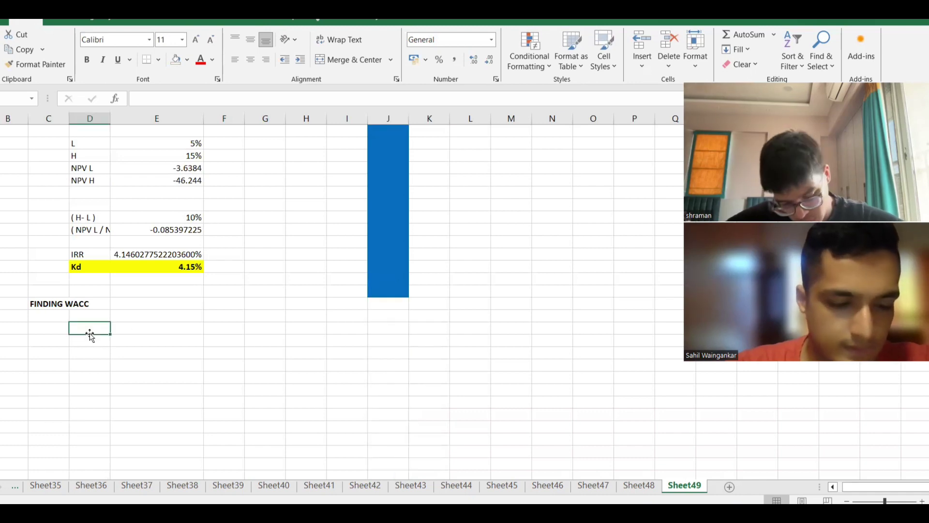
pyautogui.write('PARTIC')
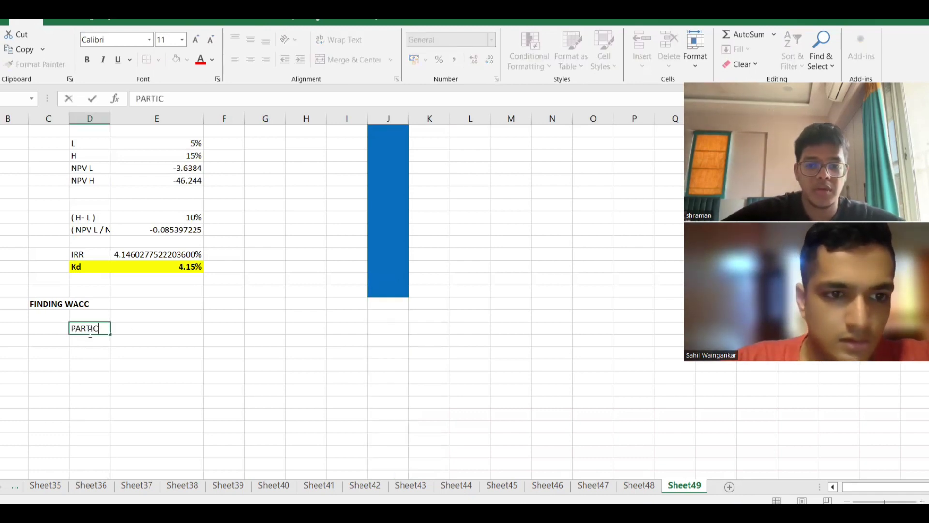
pyautogui.press('BackSpace')
pyautogui.press('BackSpace')
pyautogui.press('BackSpace')
pyautogui.press('BackSpace')
pyautogui.press('BackSpace')
# Enter the header PARTICULARS in column E two rows below the FINDING WACC heading, and reopen the Fence Co question
pyautogui.press('Tab')
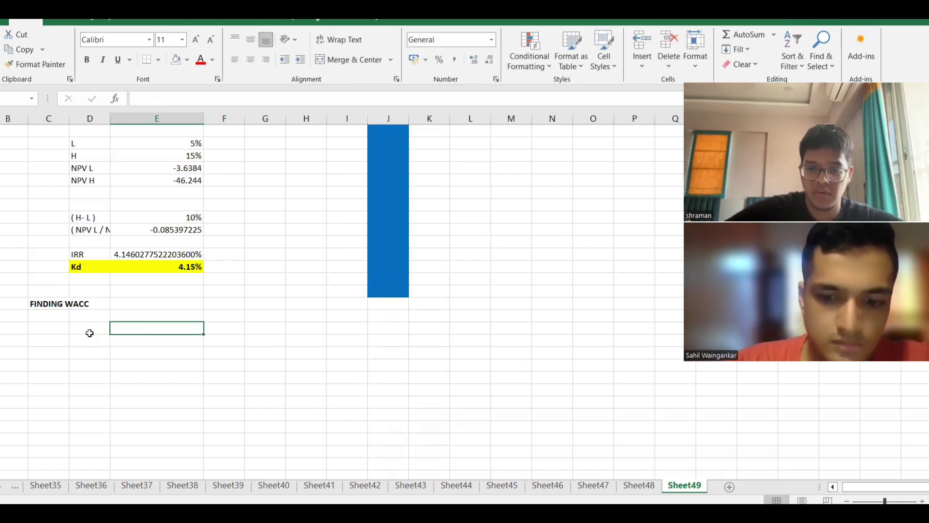
pyautogui.write('PARTICULATS')
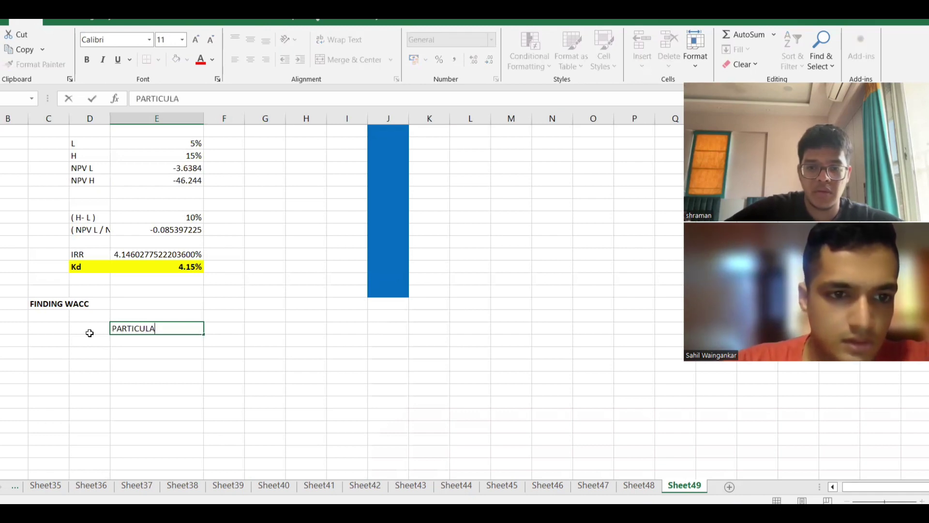
pyautogui.press('BackSpace')
pyautogui.press('BackSpace')
pyautogui.write('RS')
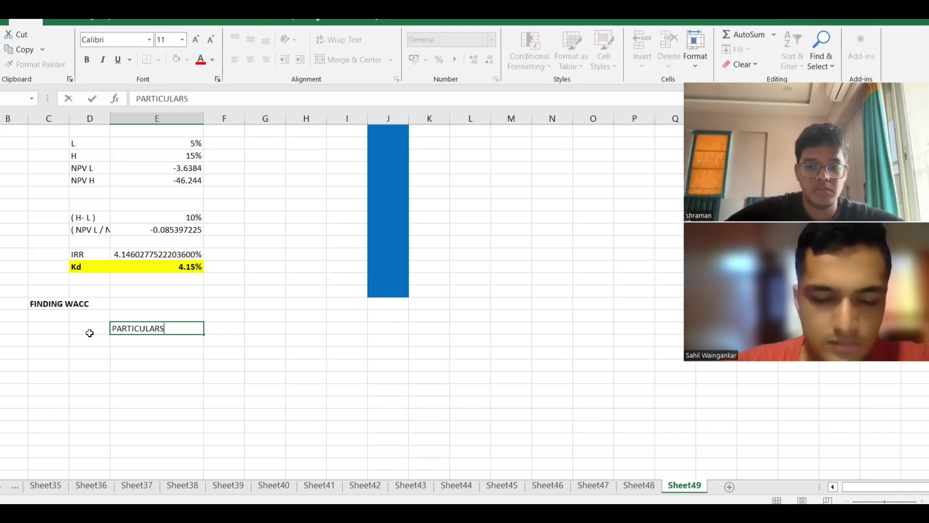
pyautogui.press('Tab')
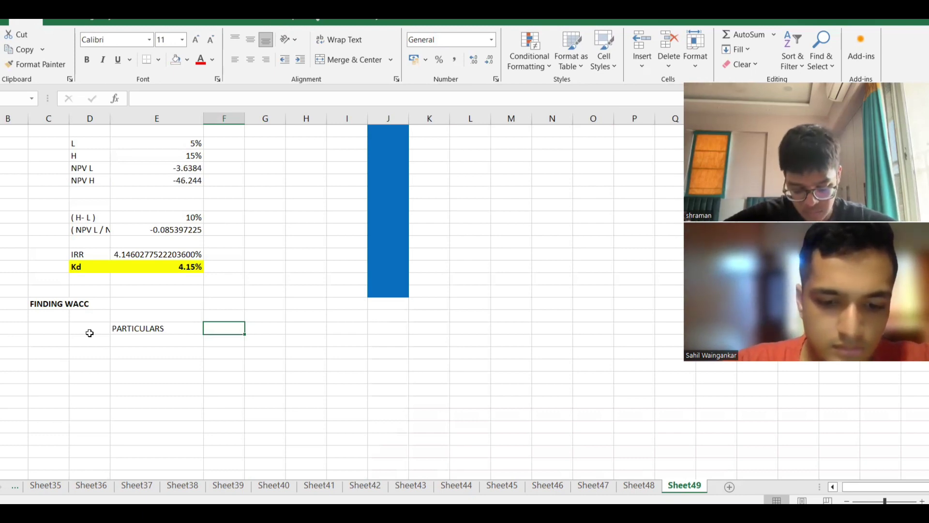
pyautogui.hotkey('alt', 'Tab')
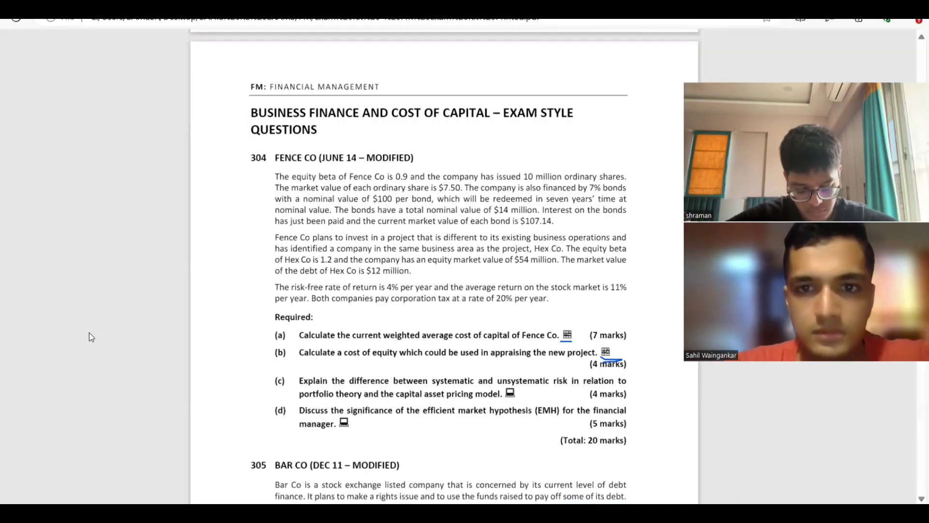
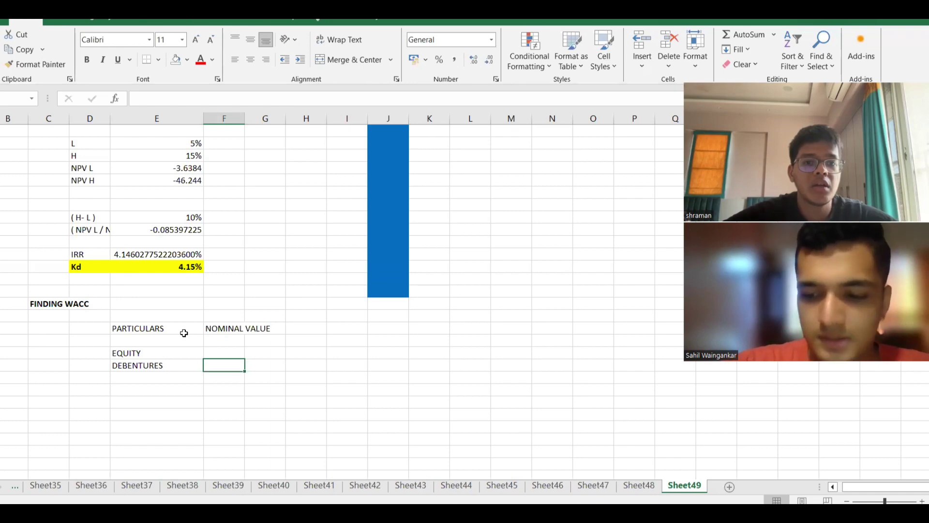
pyautogui.press('Up')
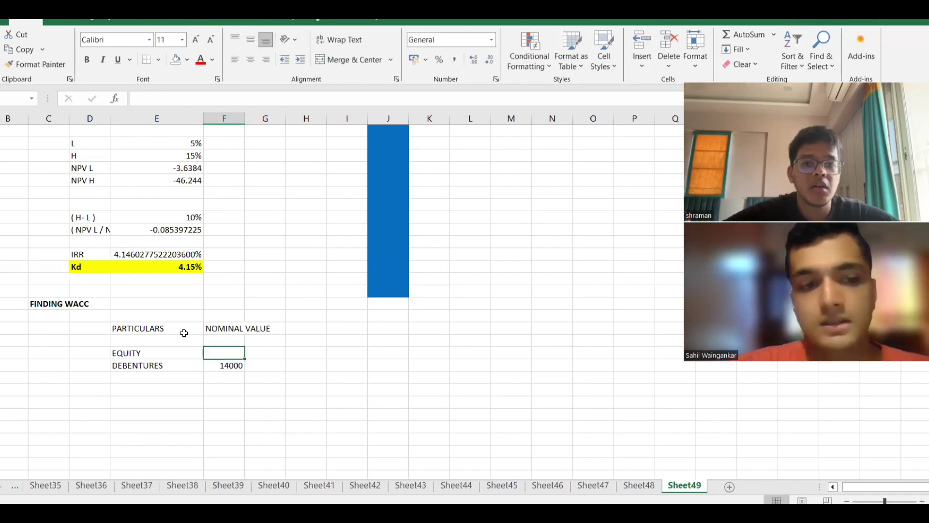
pyautogui.write('10000')
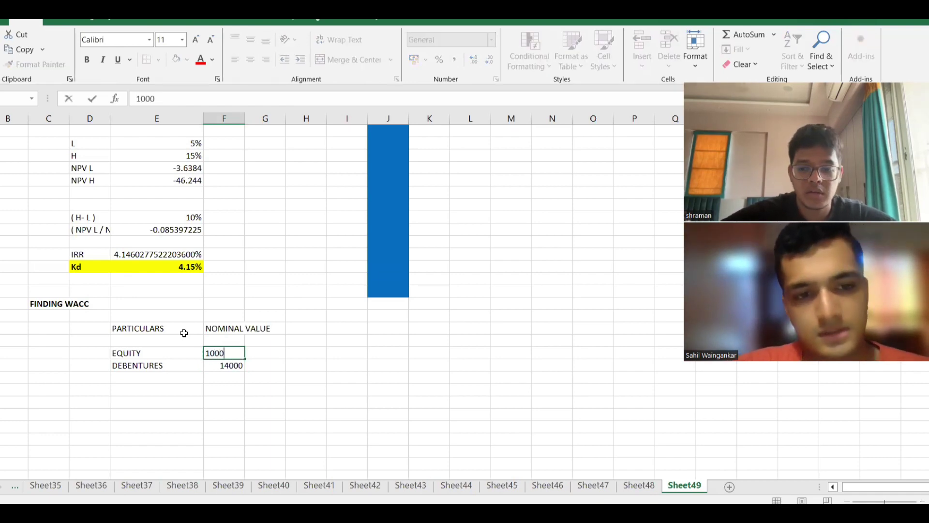
pyautogui.press('BackSpace')
pyautogui.press('BackSpace')
pyautogui.press('BackSpace')
pyautogui.press('BackSpace')
pyautogui.press('BackSpace')
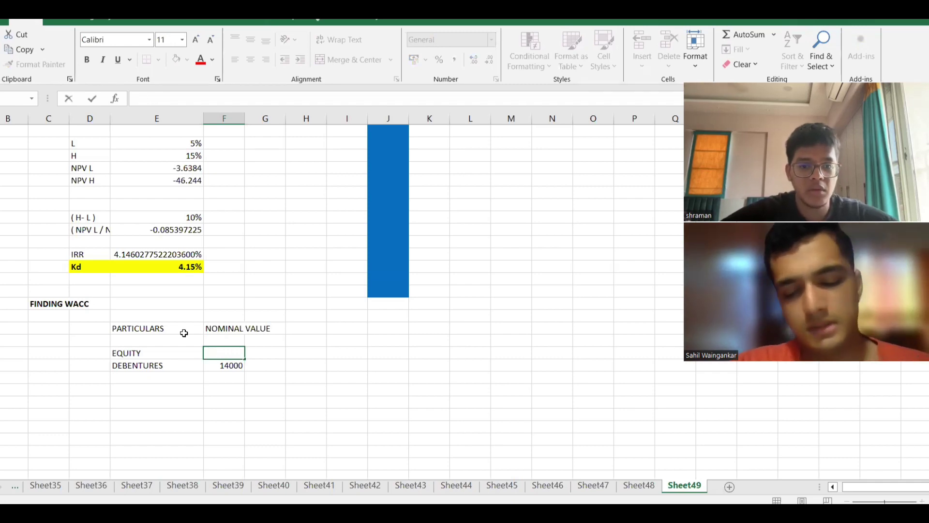
pyautogui.write('=')
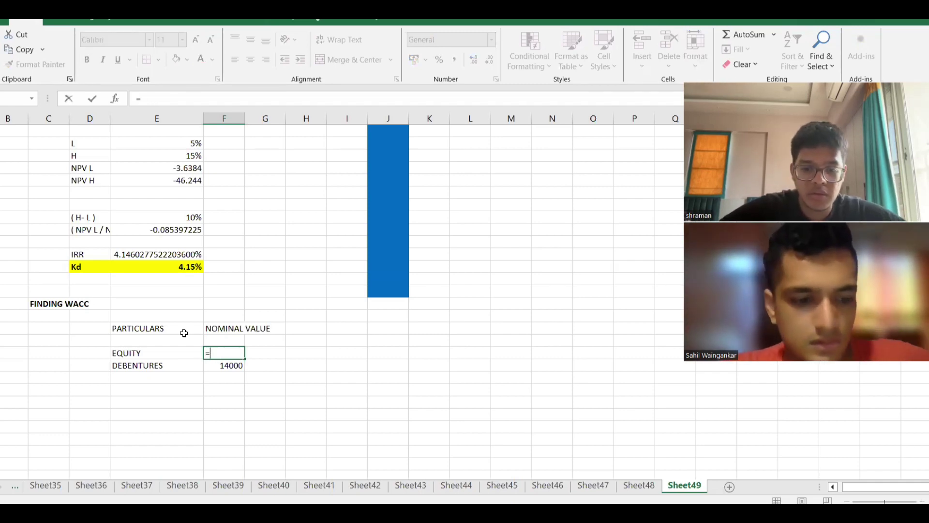
pyautogui.hotkey('alt', 'Tab')
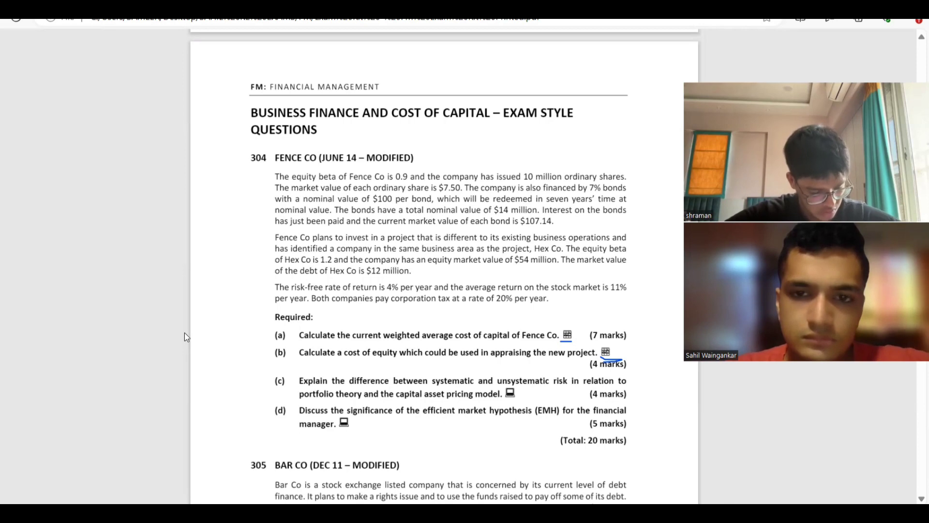
pyautogui.hotkey('alt', 'Tab')
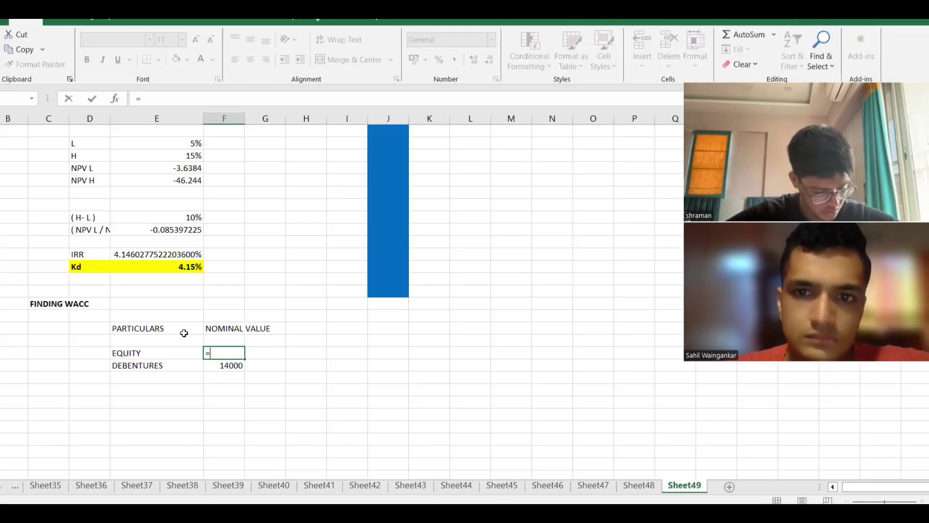
pyautogui.hotkey('alt', 'Tab')
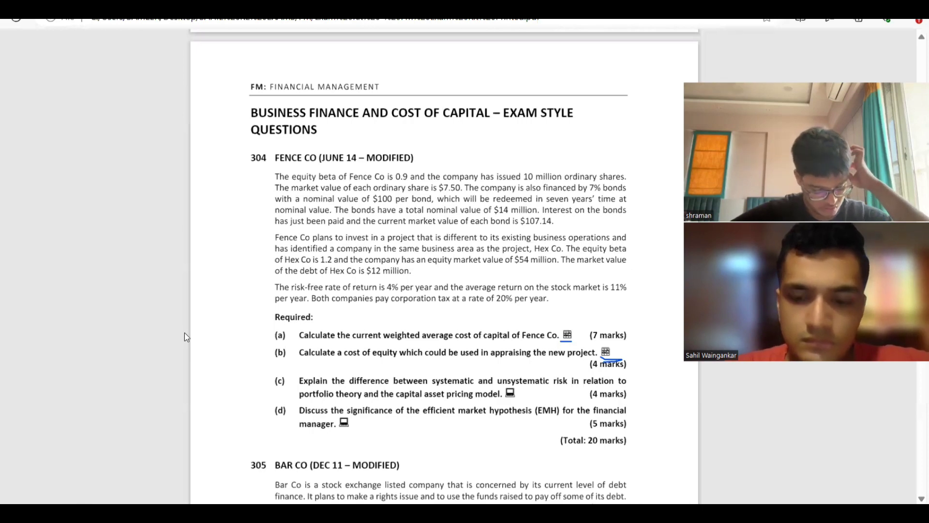
pyautogui.hotkey('alt', 'Tab')
pyautogui.press('BackSpace')
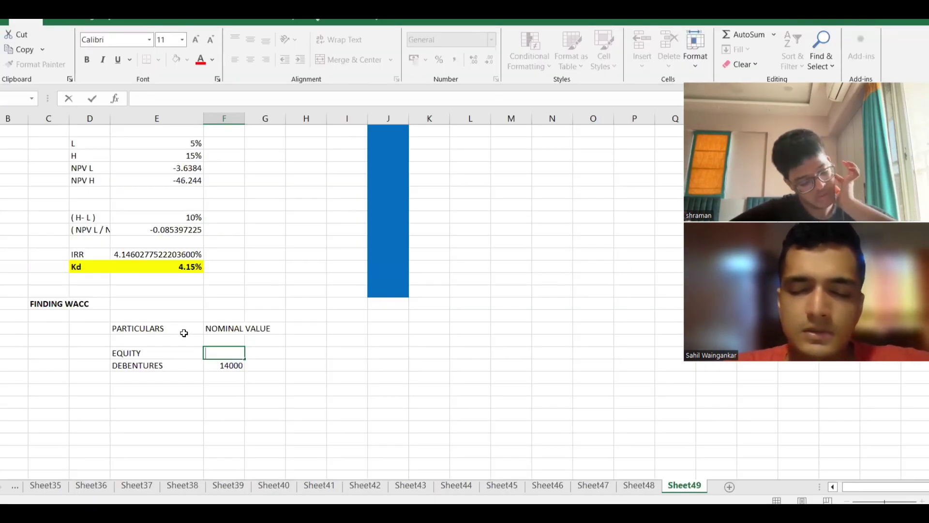
# Recheck the question and enter nominal values of 10000 for EQUITY and 140 for DEBENTURES
pyautogui.hotkey('alt', 'Tab')
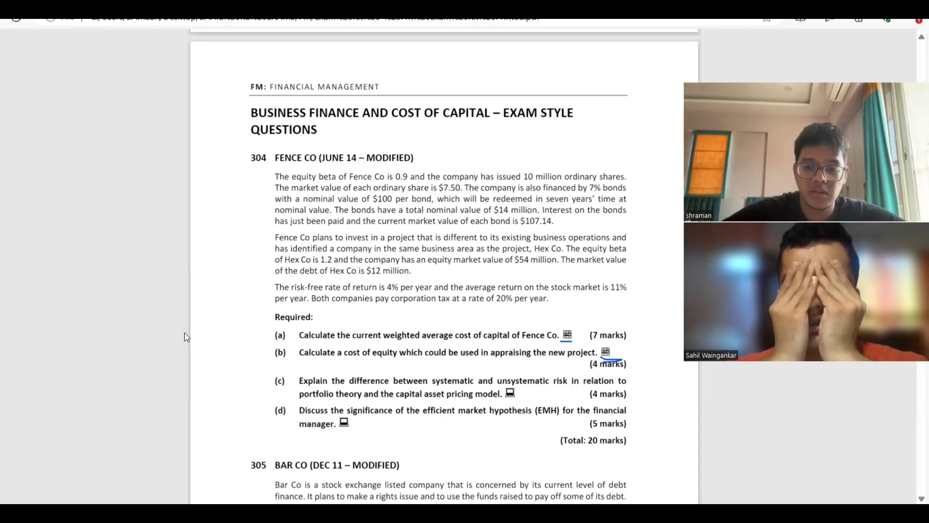
pyautogui.hotkey('alt', 'Tab')
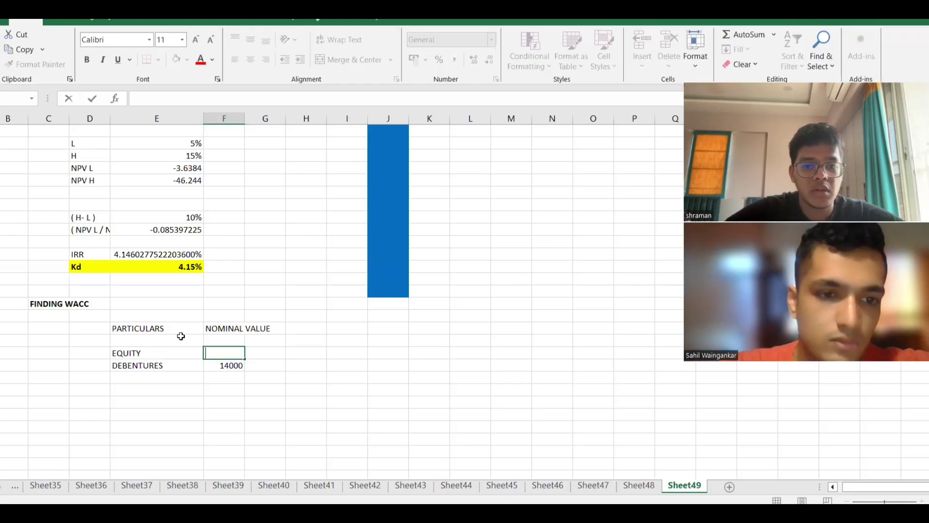
pyautogui.write('10000')
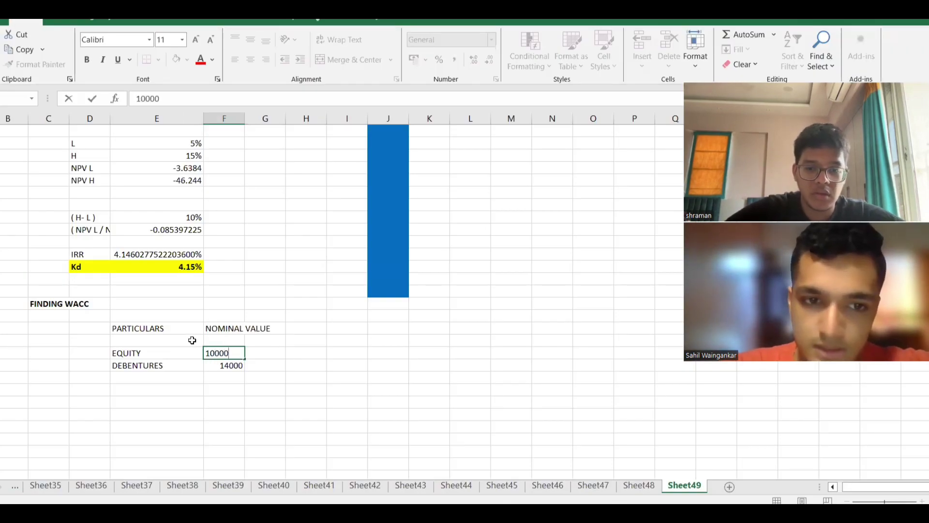
pyautogui.press('Return')
pyautogui.write('140')
pyautogui.press('Tab')
# Add the header MARKET VALUE in column G of the WACC table
pyautogui.press('Up')
pyautogui.press('Up')
pyautogui.press('Up')
pyautogui.write('MARKET VALYE')
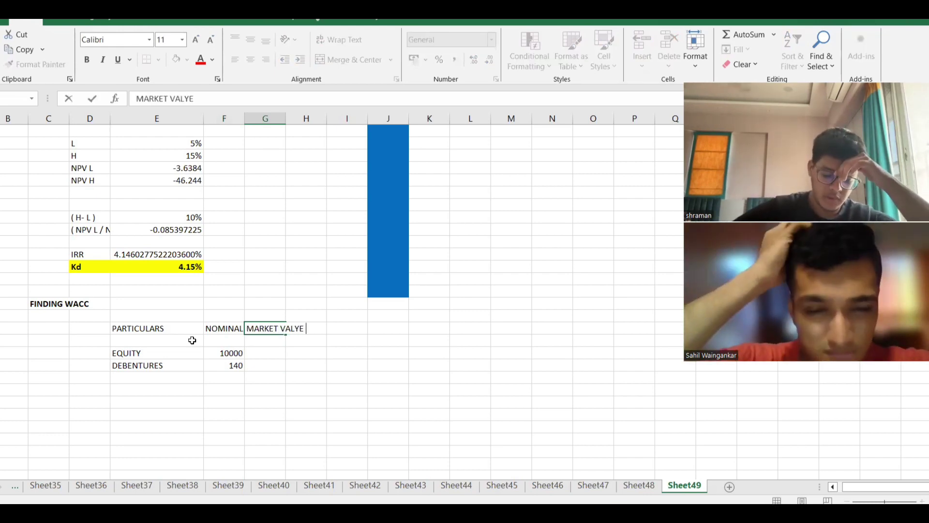
pyautogui.press('BackSpace')
pyautogui.write('UE')
pyautogui.press('Return')
pyautogui.press('Return')
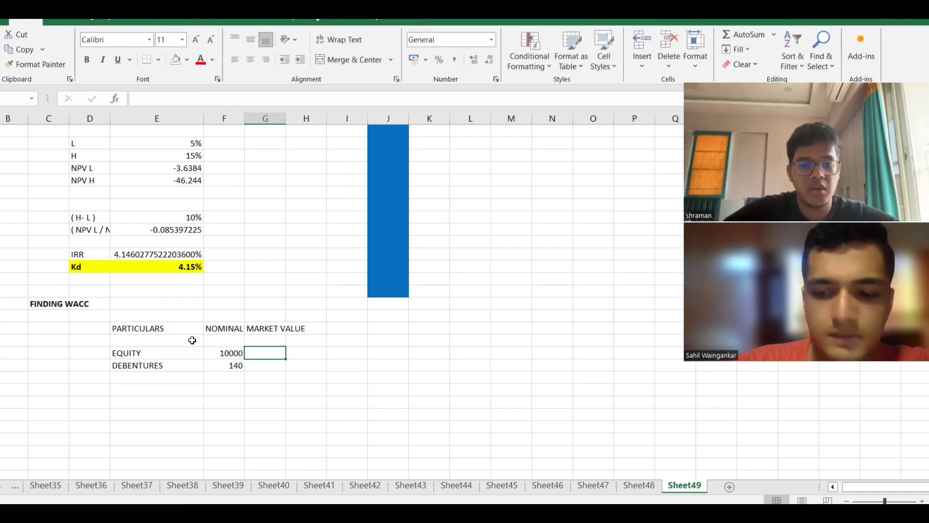
# Enter market values of 7.5 for EQUITY and 107.14 for DEBENTURES, checking the question for the bond price
pyautogui.write('7.5')
pyautogui.press('Return')
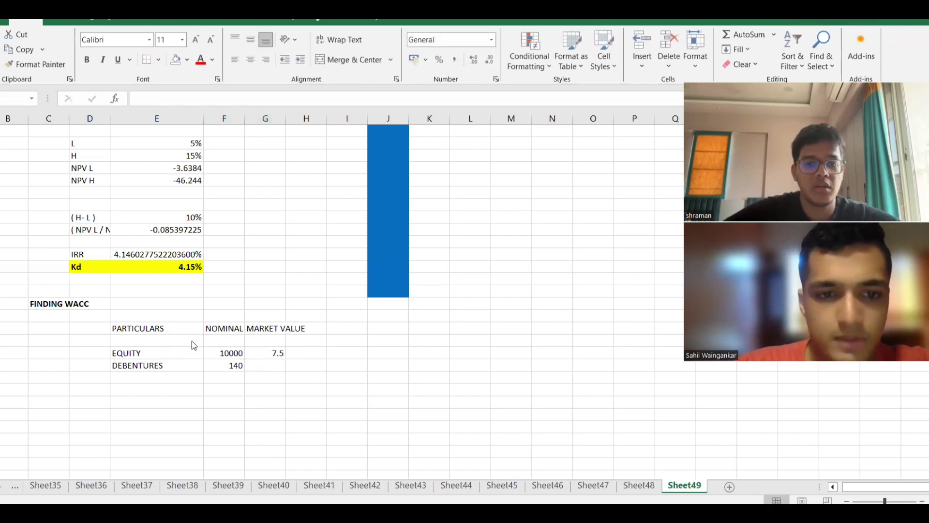
pyautogui.hotkey('alt', 'Tab')
pyautogui.hotkey('alt', 'Tab')
pyautogui.write('107.14')
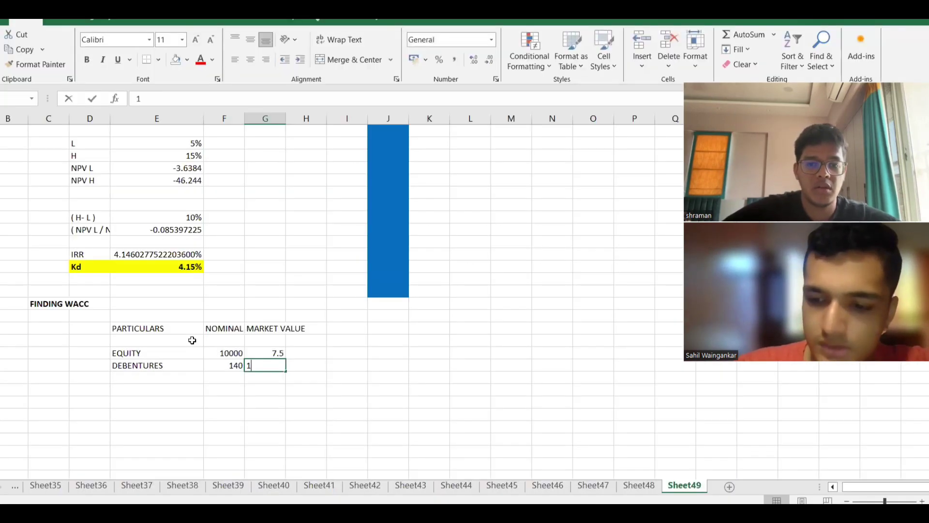
pyautogui.press('Tab')
# Calculate the total values in column H with =F61*G61 for equity and =F62*G62 for debentures
pyautogui.press('Up')
pyautogui.press('Up')
pyautogui.press('Up')
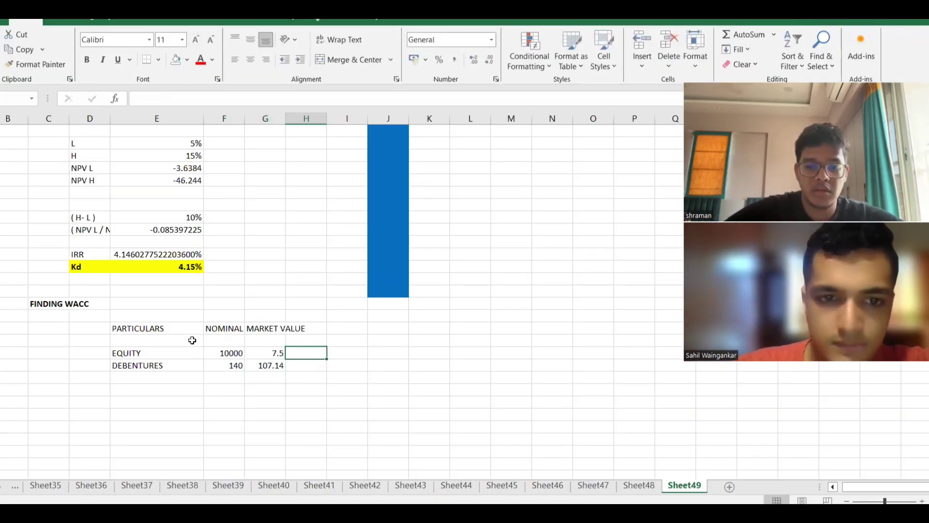
pyautogui.press('Down')
pyautogui.press('Down')
pyautogui.press('F2')
pyautogui.write('=F61*G61')
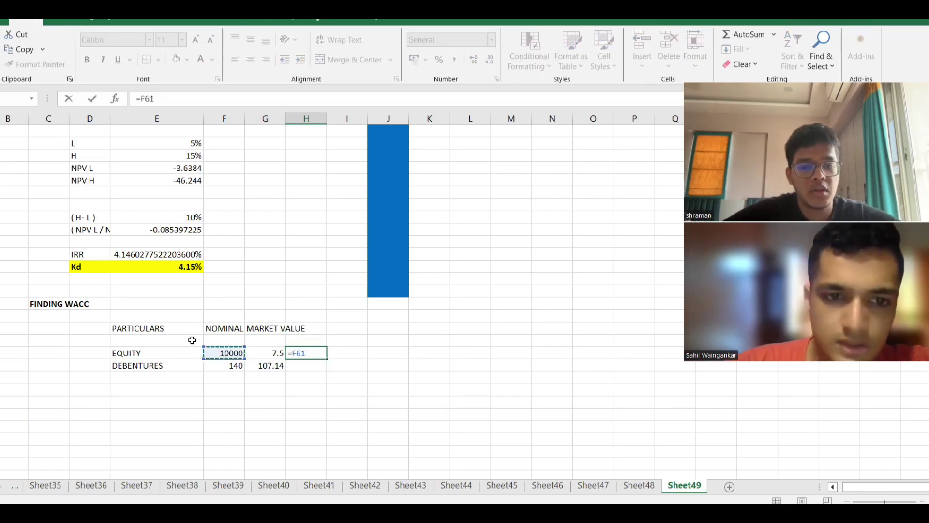
pyautogui.press('Return')
pyautogui.write('=F62*G62')
pyautogui.press('Return')
# Add the headers VALUE in column H and COC in column I of the WACC table
pyautogui.press('Right')
pyautogui.press('Up')
pyautogui.press('Up')
pyautogui.press('Up')
pyautogui.press('Up')
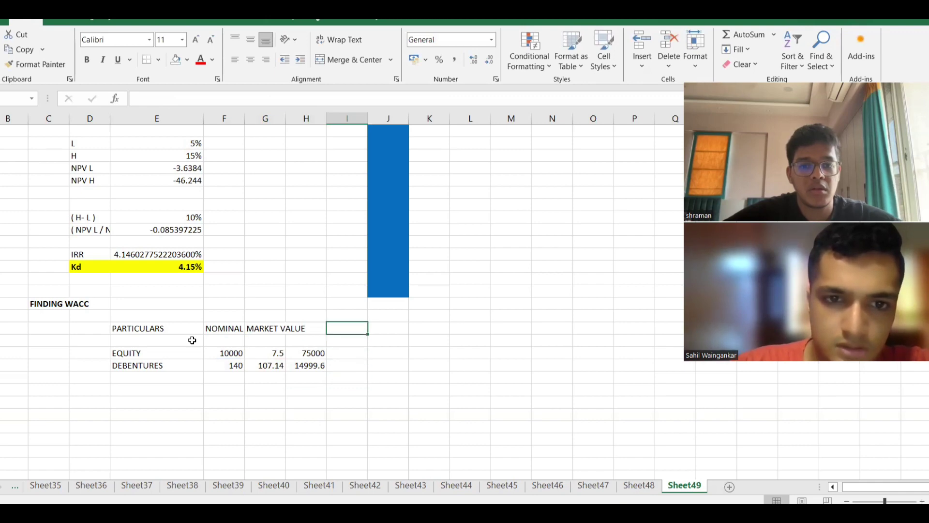
pyautogui.press('Left')
pyautogui.write('VLA')
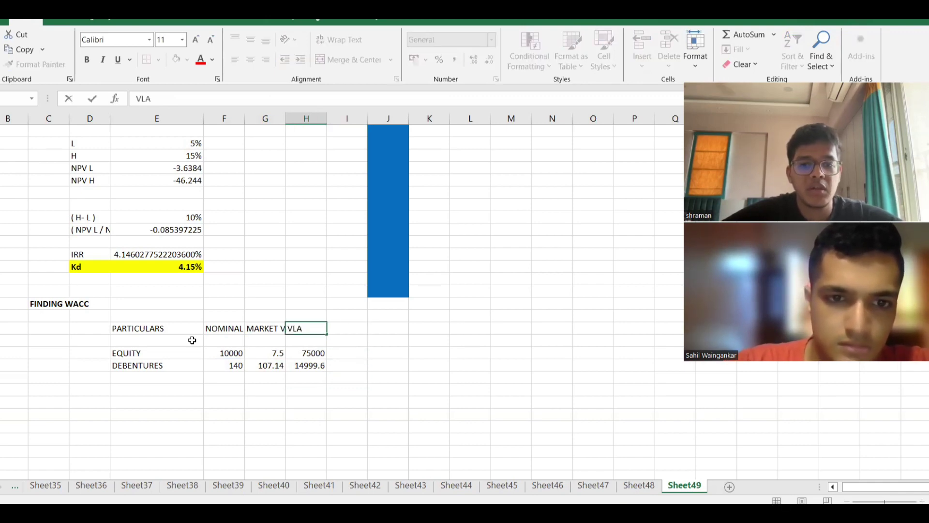
pyautogui.write('ALUE')
pyautogui.press('Tab')
pyautogui.write('COC')
pyautogui.press('Return')
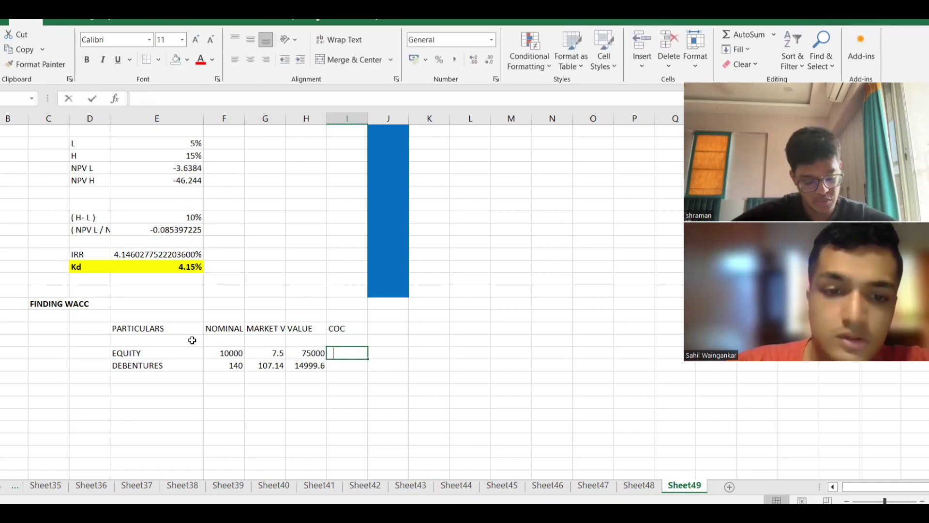
# Link the COC of EQUITY to the calculated Ke value and begin the COC formula for DEBENTURES
pyautogui.write('=')
pyautogui.scroll(13, 192, 340)
pyautogui.click(95, 226)
pyautogui.press('Return')
pyautogui.write('=')
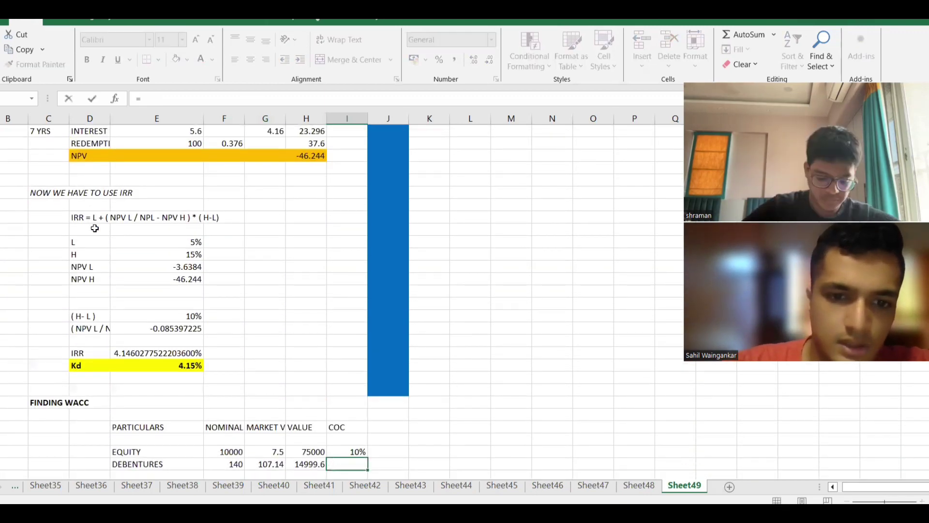
# Link the debentures' COC cell to the highlighted Kd result
pyautogui.scroll(-2, 95, 228)
pyautogui.click(187, 314)
pyautogui.press('Return')
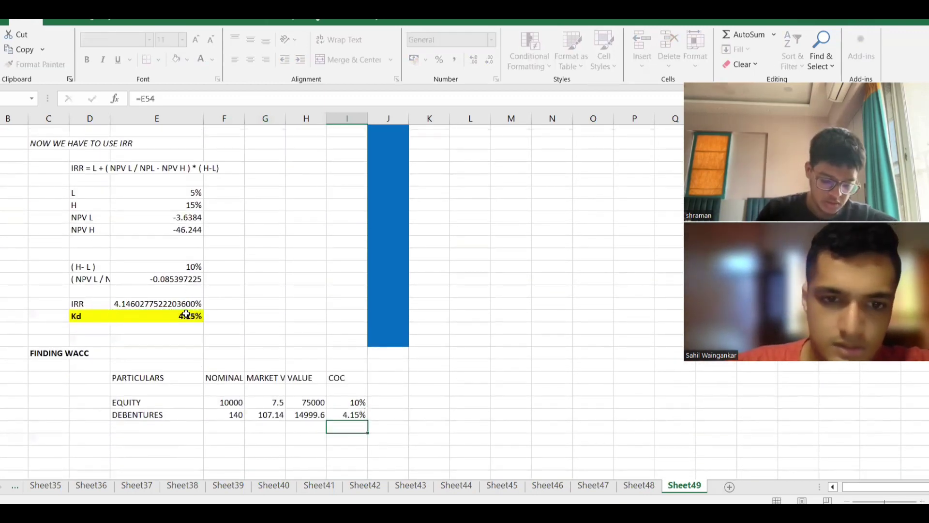
# Add the column header POST COC VLAUE beside COC in the WACC table
pyautogui.press('Right')
pyautogui.press('Up')
pyautogui.press('Up')
pyautogui.press('Up')
pyautogui.press('Up')
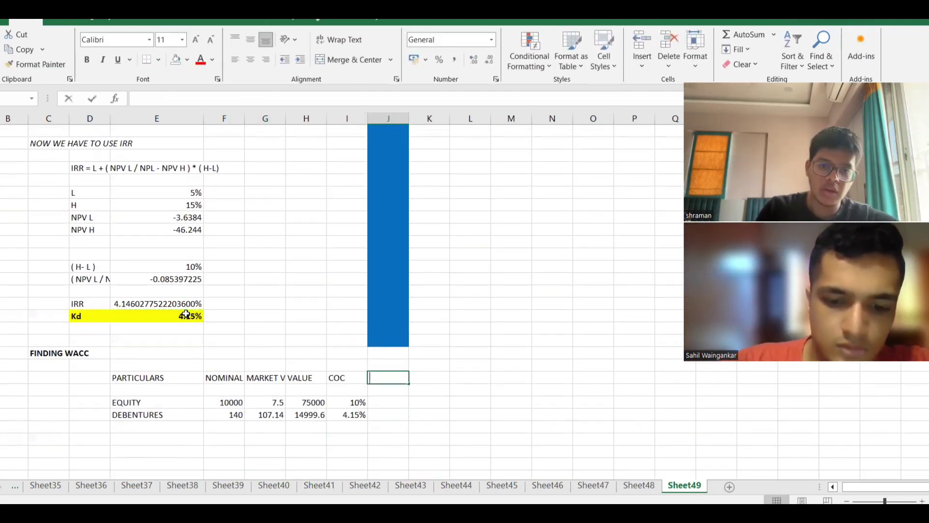
pyautogui.write('POST COC VLAUE')
pyautogui.press('Return')
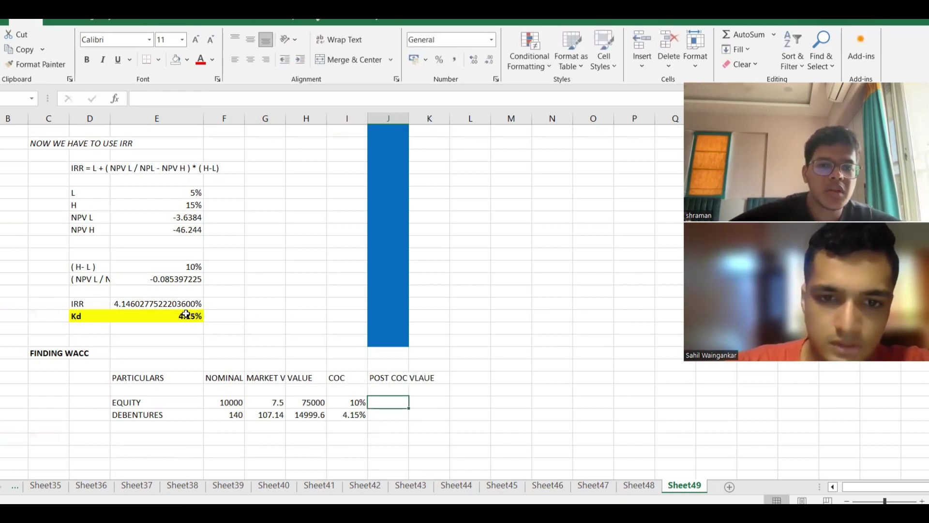
# Calculate the post-COC values for equity and debentures by multiplying each VALUE by its COC
pyautogui.write('=')
pyautogui.press('Left')
pyautogui.press('Left')
pyautogui.write('*')
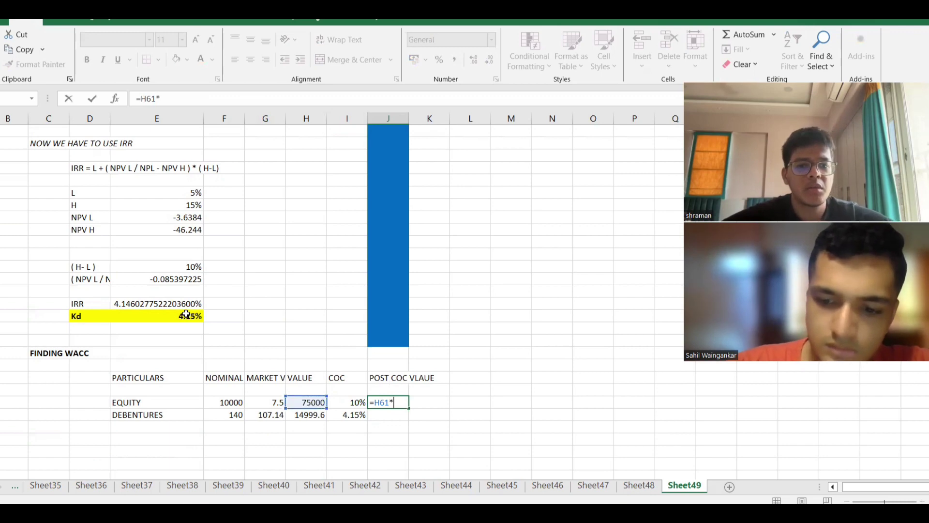
pyautogui.press('Left')
pyautogui.press('Return')
pyautogui.write('=')
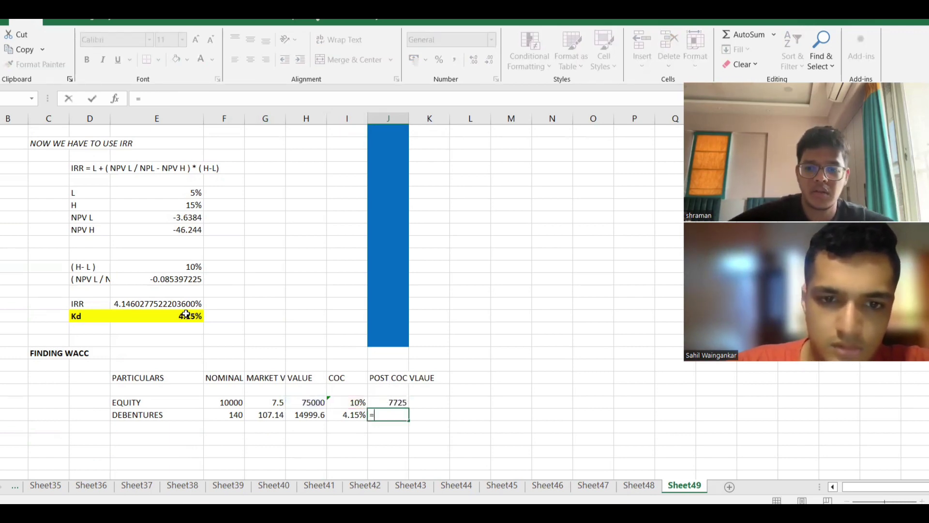
pyautogui.press('Left')
pyautogui.press('Left')
pyautogui.write('*')
pyautogui.press('Left')
pyautogui.press('Return')
# Total the post-COC values in J64 with =SUM(J60:J63)
pyautogui.scroll(-2, 340, 333)
pyautogui.write('=SUM(')
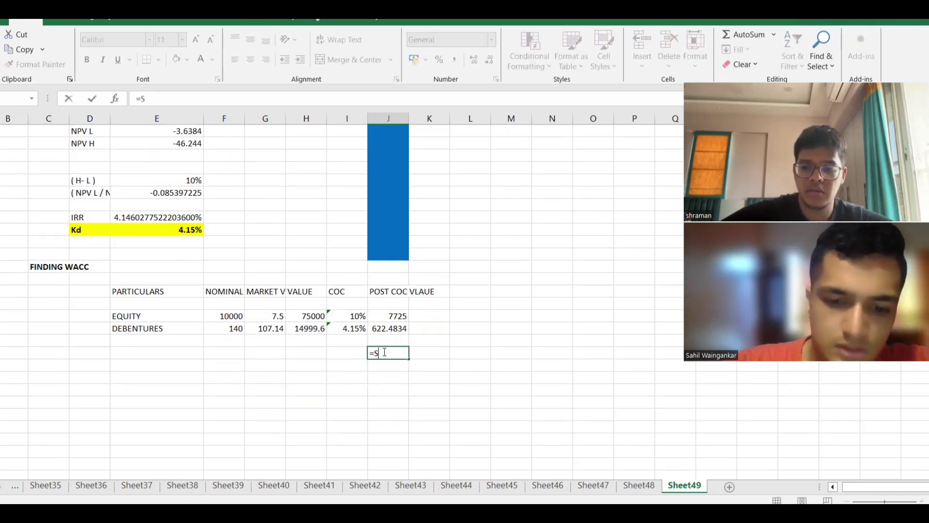
pyautogui.press('Up')
pyautogui.press('Up')
pyautogui.hotkey('shift', 'Down')
pyautogui.hotkey('shift', 'Up')
pyautogui.hotkey('shift', 'Up')
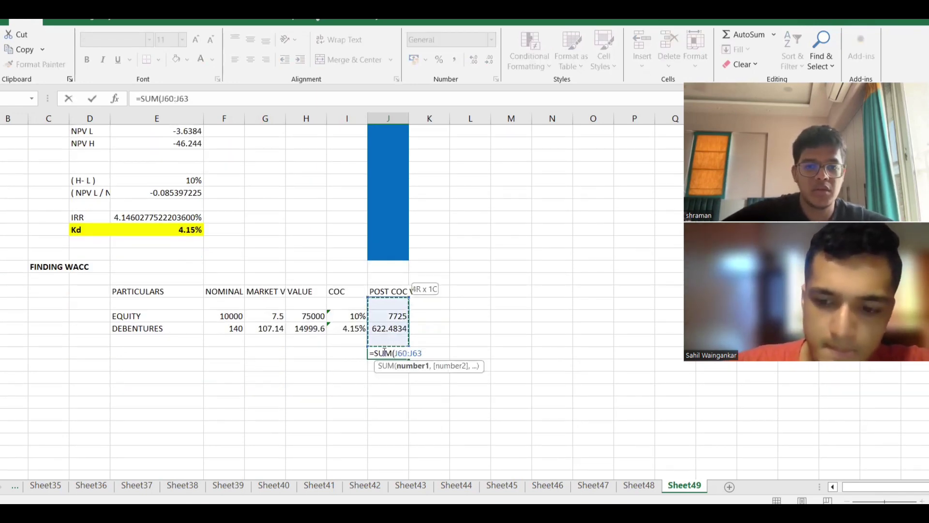
pyautogui.press('Return')
# Copy the J64 total formula into H64 to total the VALUE column
pyautogui.click(383, 351)
pyautogui.hotkey('ctrl', 'c')
pyautogui.press('Left')
pyautogui.press('Left')
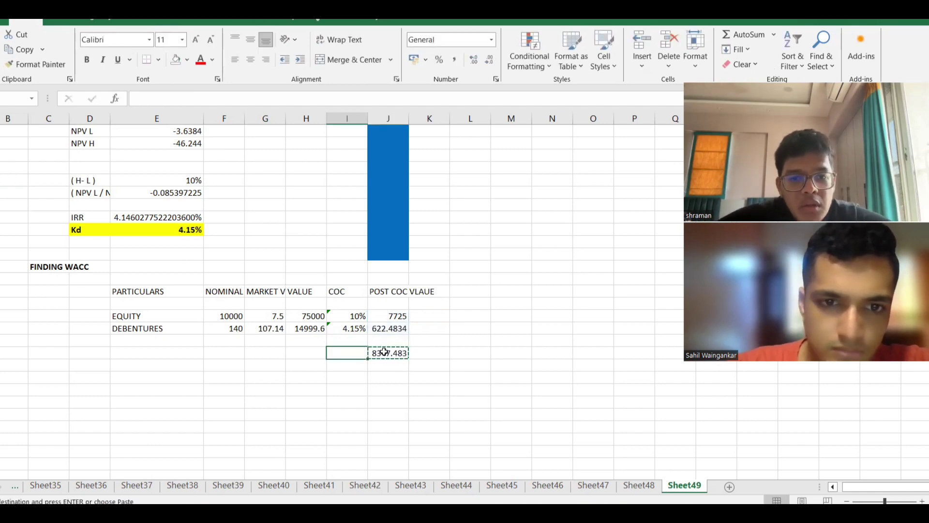
pyautogui.hotkey('ctrl', 'v')
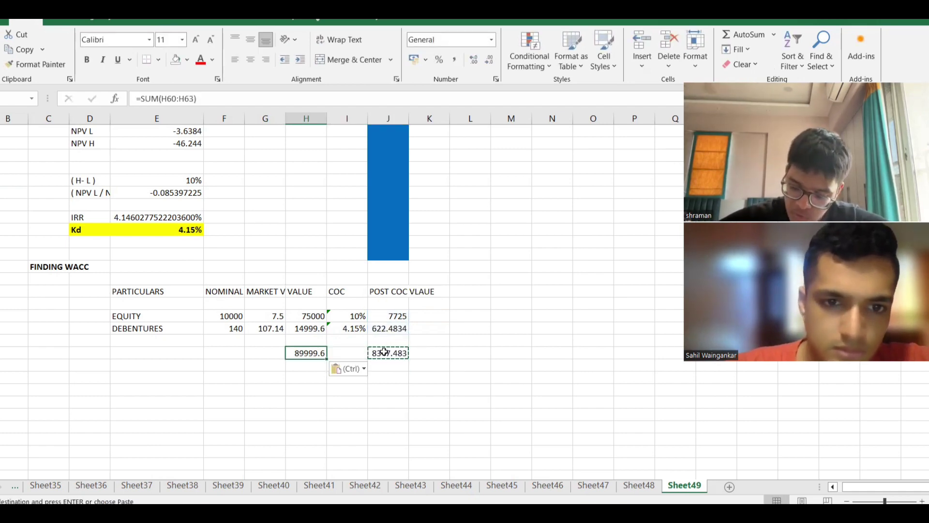
# Label a WACC line below the totals and calculate it in the adjacent cell as =J64/H64*100
pyautogui.scroll(-1, 253, 338)
pyautogui.click(226, 351)
pyautogui.write('WACC')
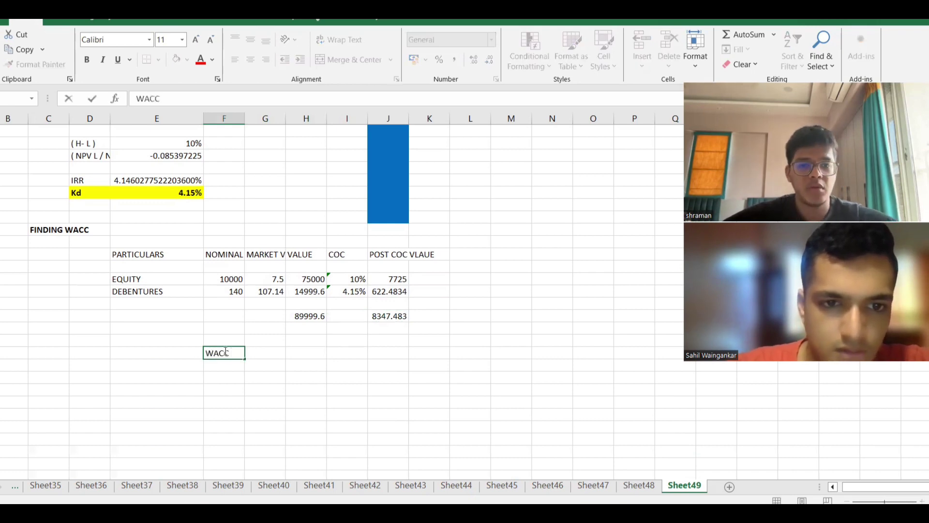
pyautogui.press('Up')
pyautogui.press('Right')
pyautogui.press('Down')
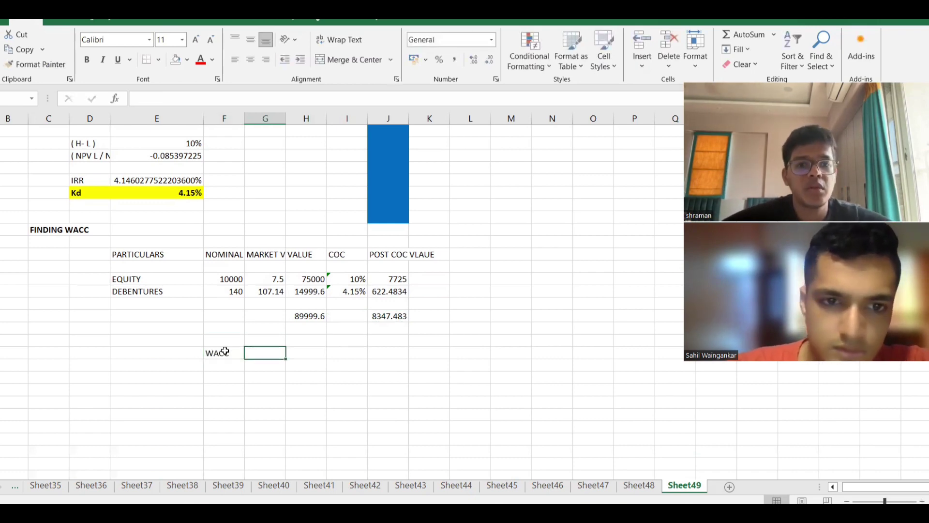
pyautogui.write('=')
pyautogui.click(389, 315)
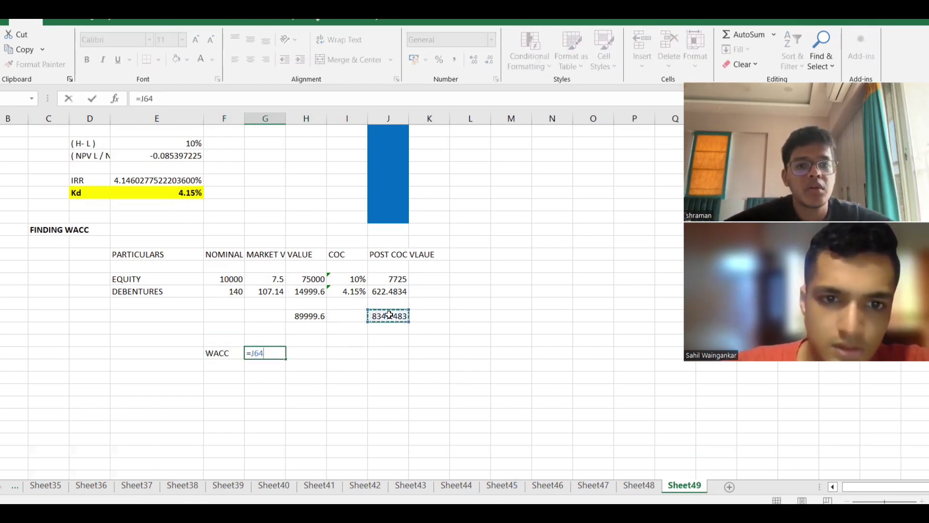
pyautogui.write('/')
pyautogui.click(314, 317)
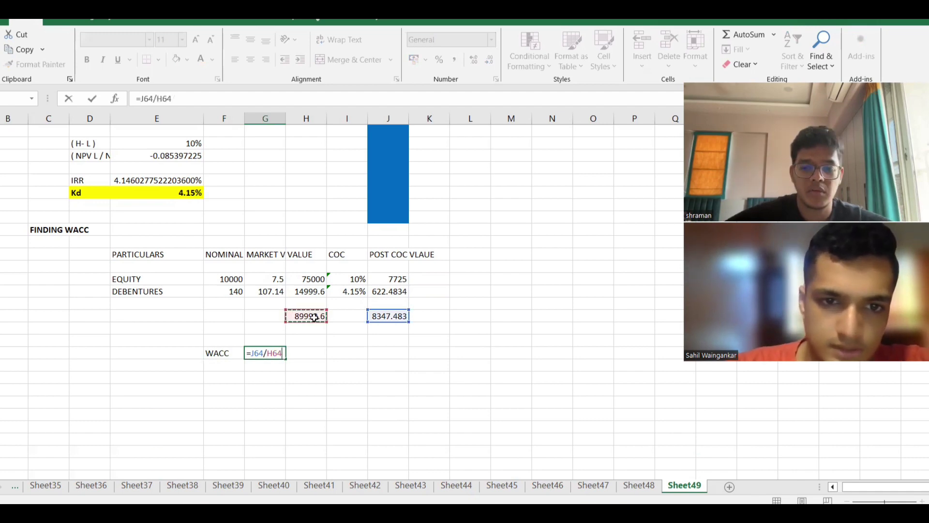
pyautogui.write('*100')
pyautogui.press('Return')
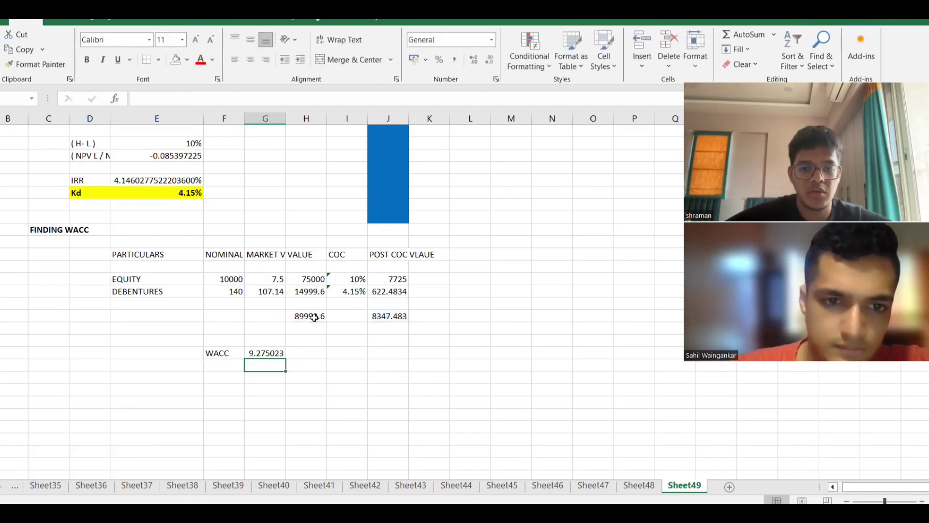
# Enter 9.275% below the calculated WACC figure and label that row WACC
pyautogui.write('9')
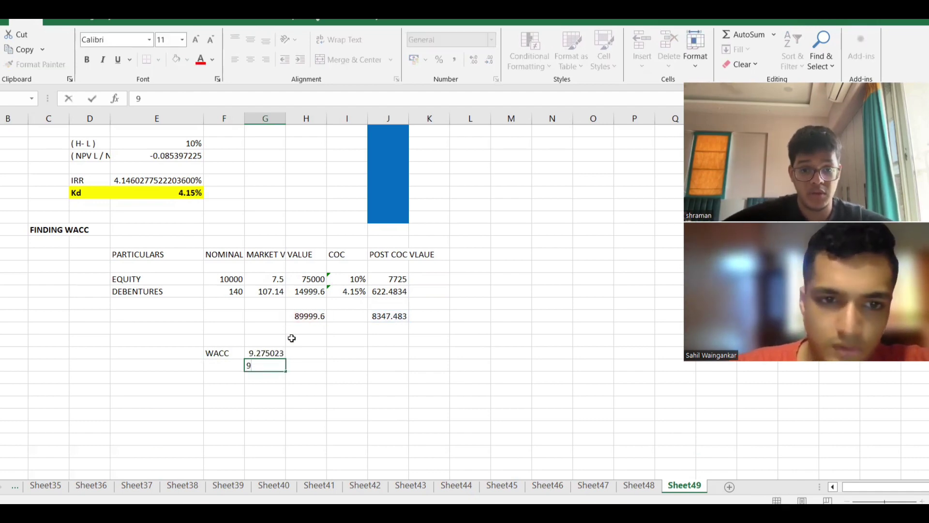
pyautogui.write('.727')
pyautogui.press('Return')
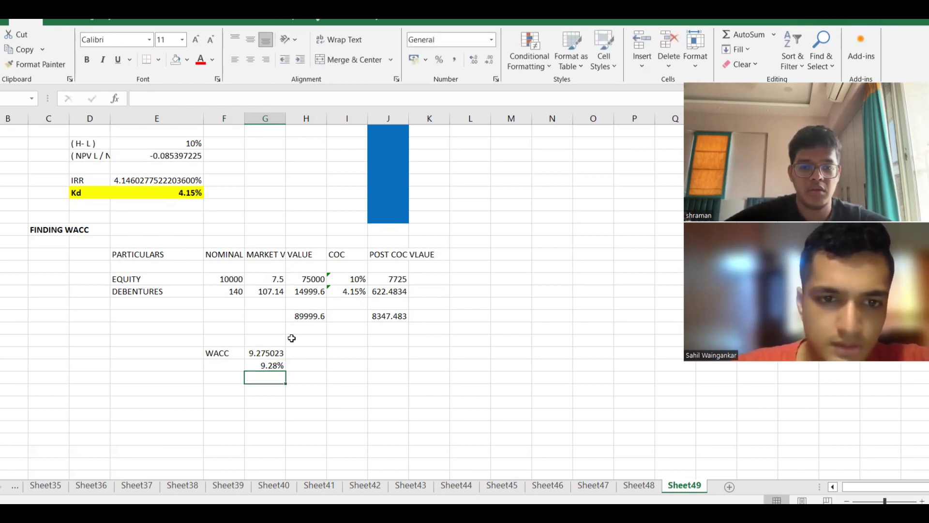
pyautogui.press('Left')
pyautogui.press('Up')
pyautogui.write('WACC')
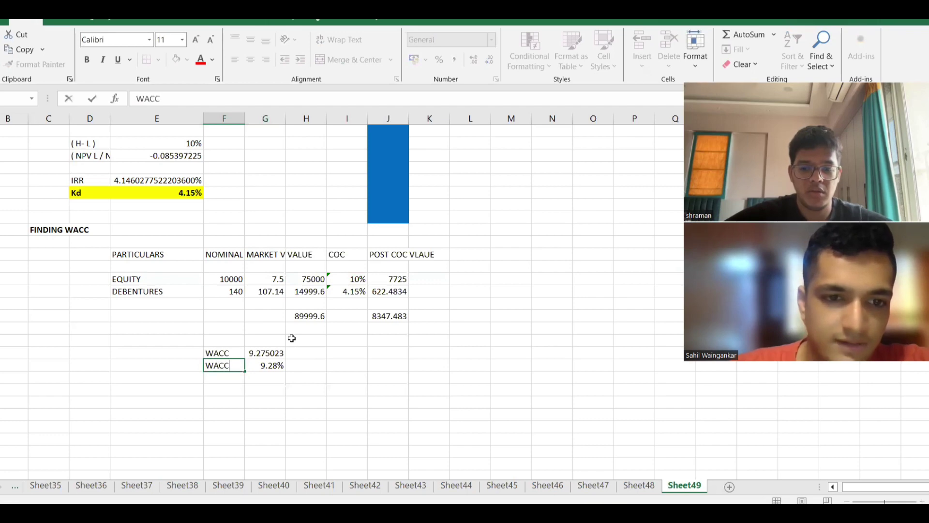
pyautogui.press('Return')
# Fill the percentage WACC label and its value with yellow
pyautogui.press('Up')
pyautogui.hotkey('shift', 'Right')
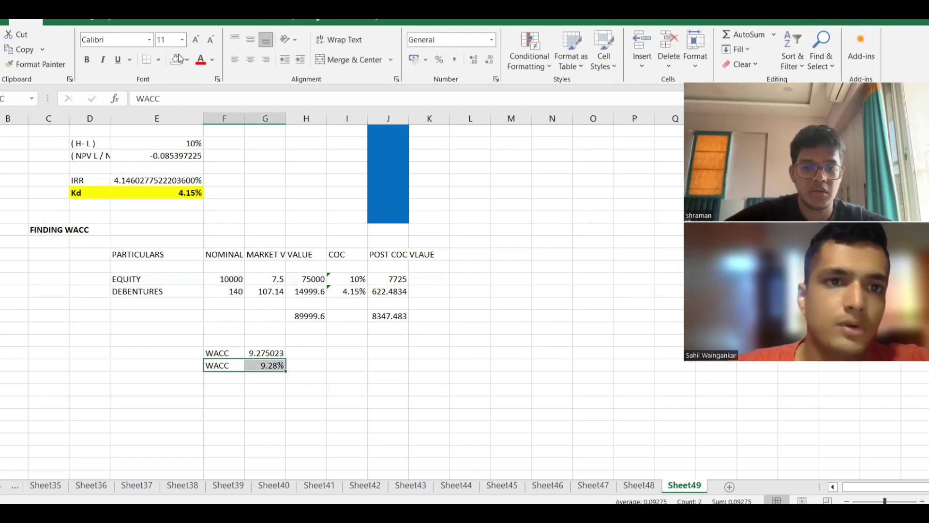
pyautogui.click(187, 60)
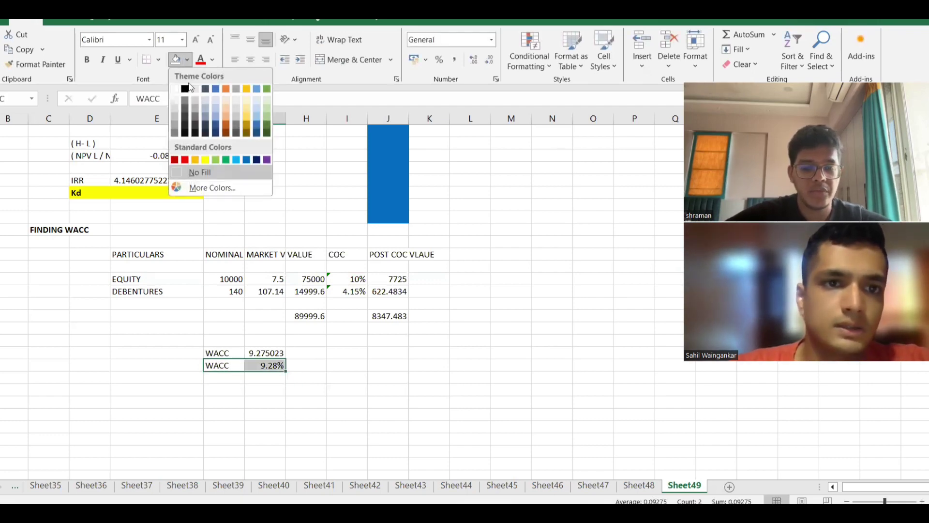
pyautogui.click(206, 160)
pyautogui.click(230, 214)
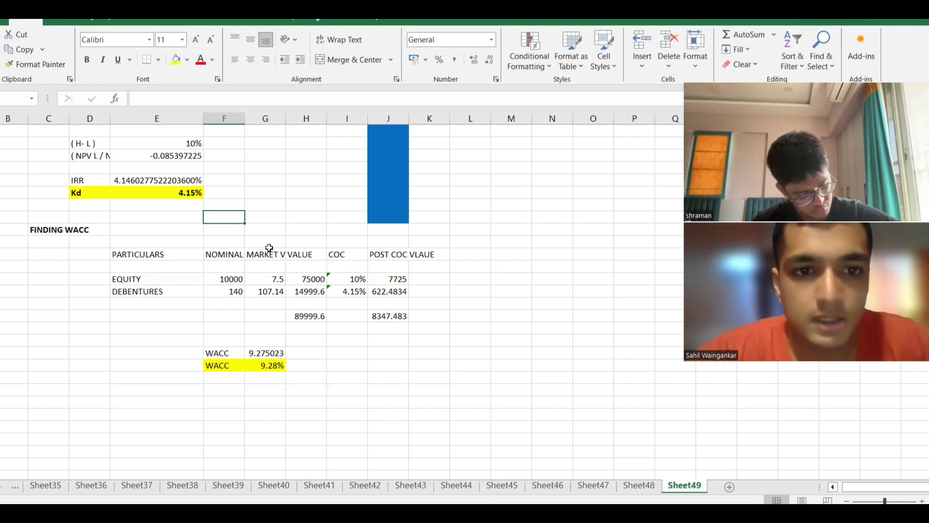
# Bold the WACC table's header row and label the row of sums TOTAL
pyautogui.moveTo(152, 254); pyautogui.dragTo(389, 252)
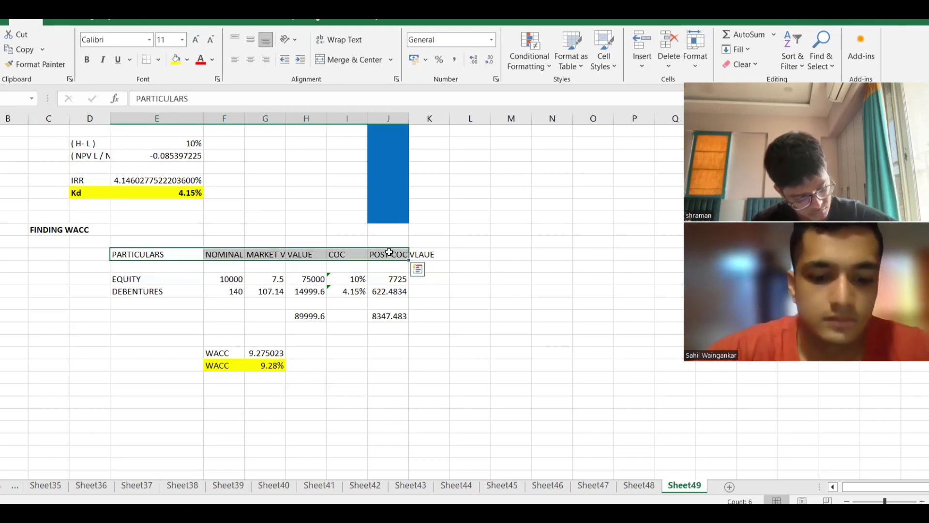
pyautogui.hotkey('ctrl', 'b')
pyautogui.click(169, 316)
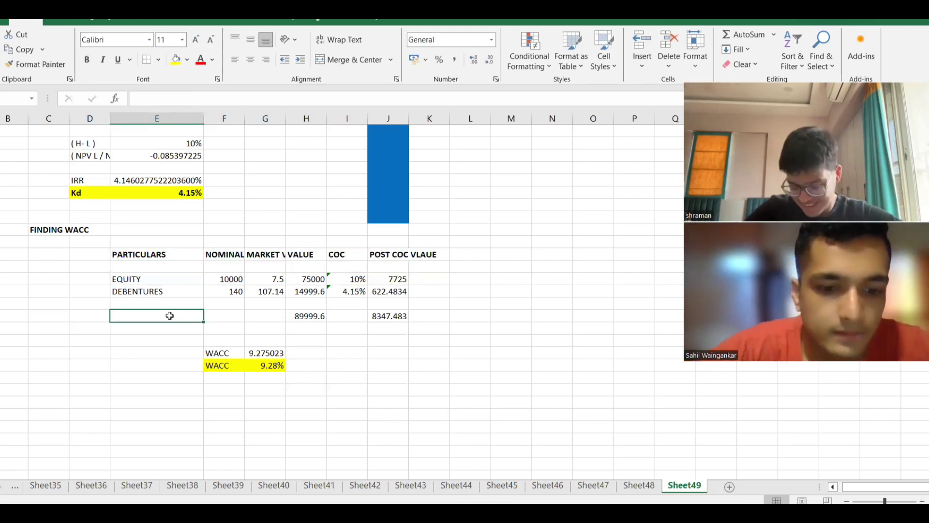
pyautogui.write('TOTAL')
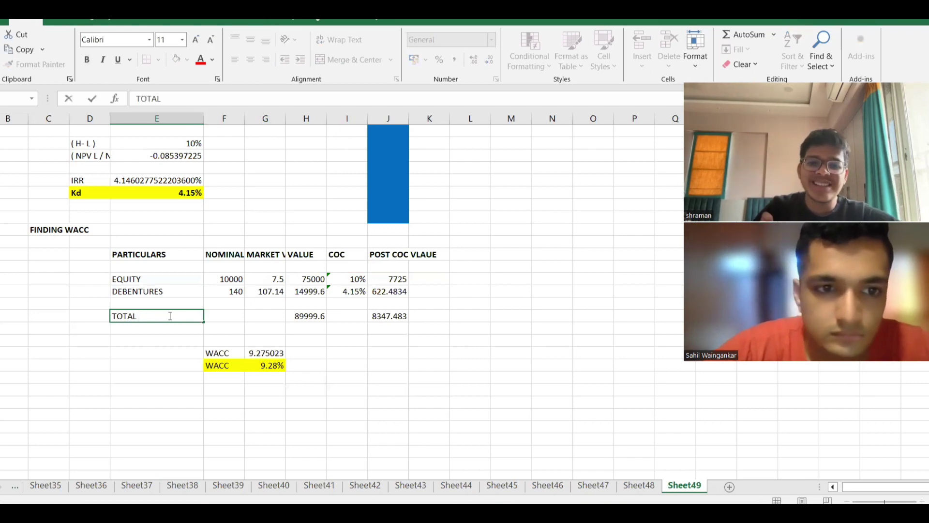
pyautogui.press('Return')
# Bold the TOTAL row from its label through the post-COC sum
pyautogui.click(170, 316)
pyautogui.hotkey('shift', 'Right')
pyautogui.hotkey('shift', 'Right')
pyautogui.hotkey('shift', 'Right')
pyautogui.hotkey('shift', 'Right')
pyautogui.hotkey('shift', 'Right')
pyautogui.hotkey('ctrl', 'b')
pyautogui.click(347, 254)
pyautogui.scroll(3, 345, 222)
pyautogui.scroll(4, 345, 222)
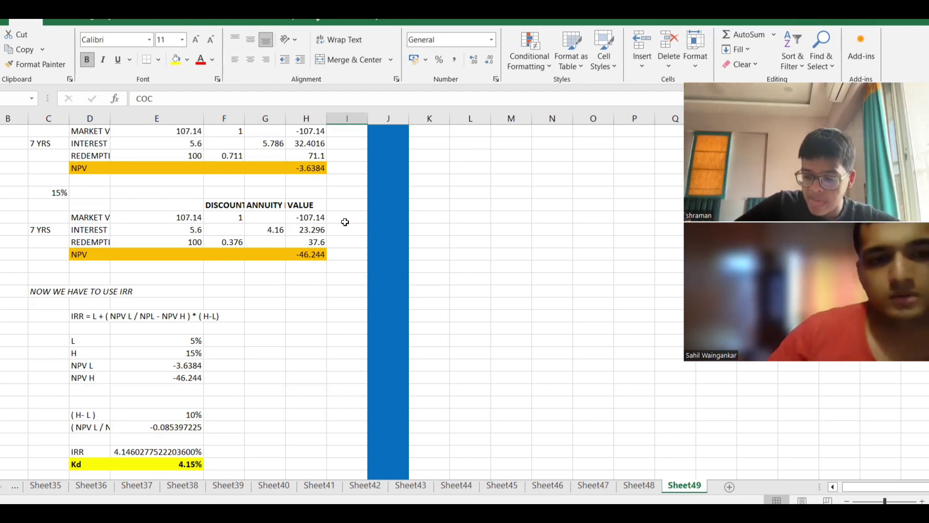
pyautogui.scroll(-2, 352, 365)
pyautogui.scroll(-4, 352, 366)
pyautogui.moveTo(439, 290); pyautogui.dragTo(460, 289)
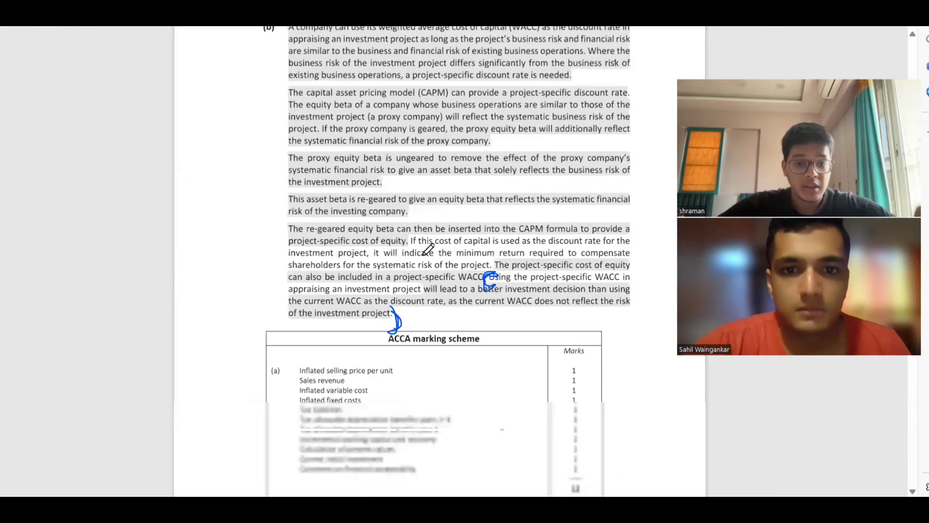
# Switch to the Financial Management PDF and look around page 548 for the question's answer
pyautogui.scroll(10, 430, 247)
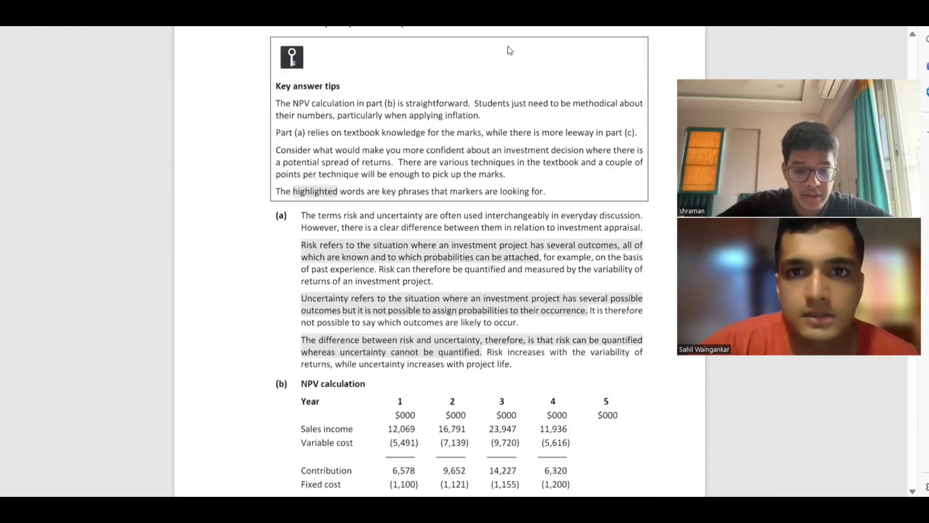
pyautogui.click(453, 40)
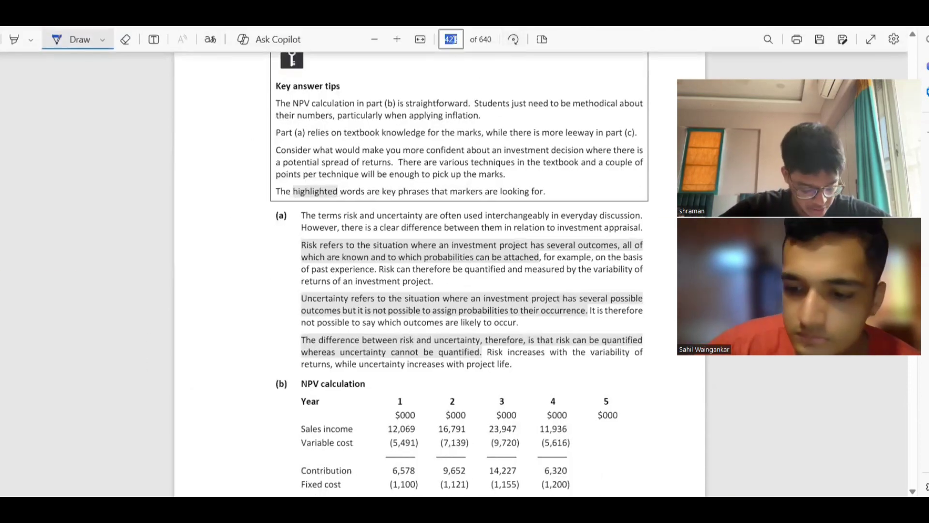
pyautogui.write('518')
pyautogui.press('Return')
pyautogui.scroll(5, 467, 198)
pyautogui.scroll(10, 467, 198)
pyautogui.scroll(8, 483, 44)
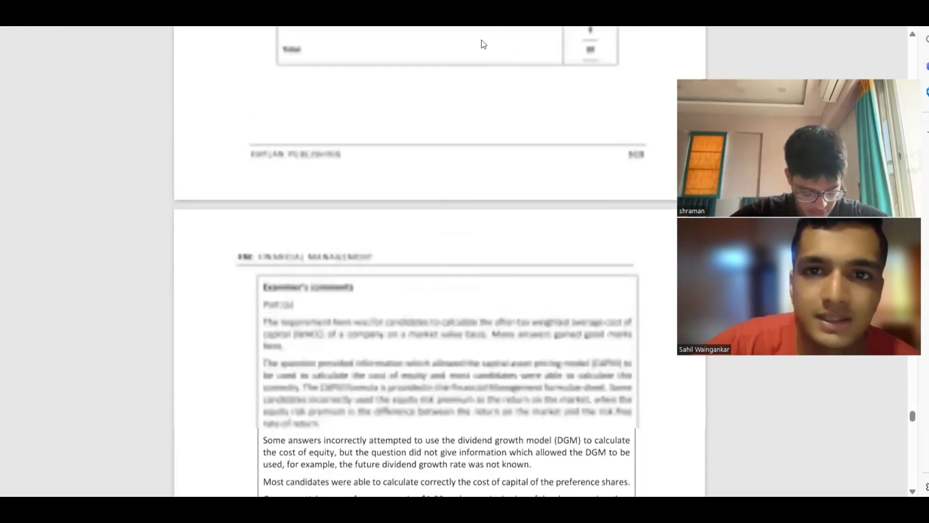
# Jump to page 500 of the PDF
pyautogui.click(451, 39)
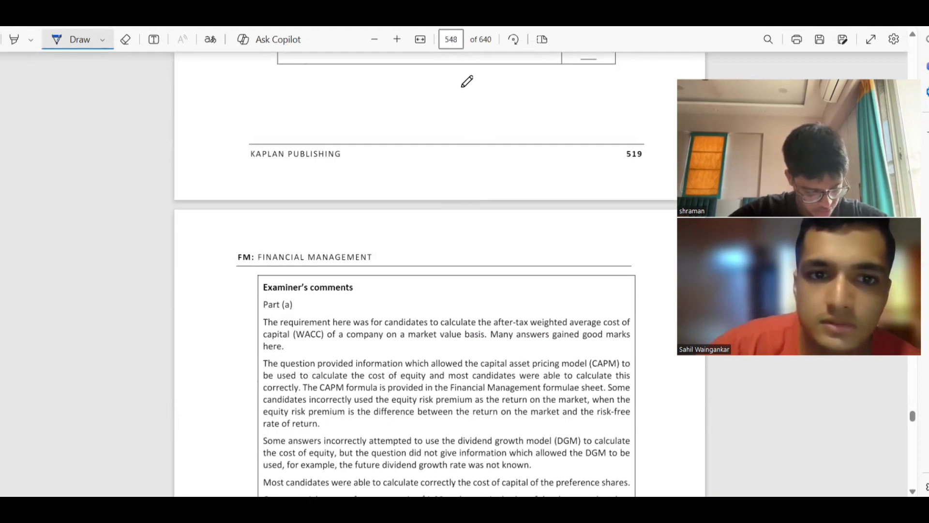
pyautogui.press('BackSpace')
pyautogui.press('BackSpace')
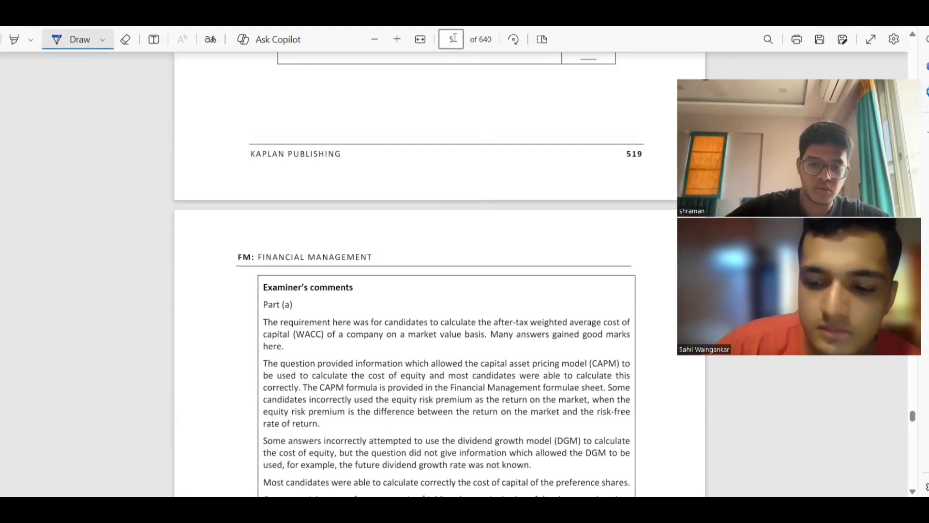
pyautogui.write('00')
pyautogui.press('Return')
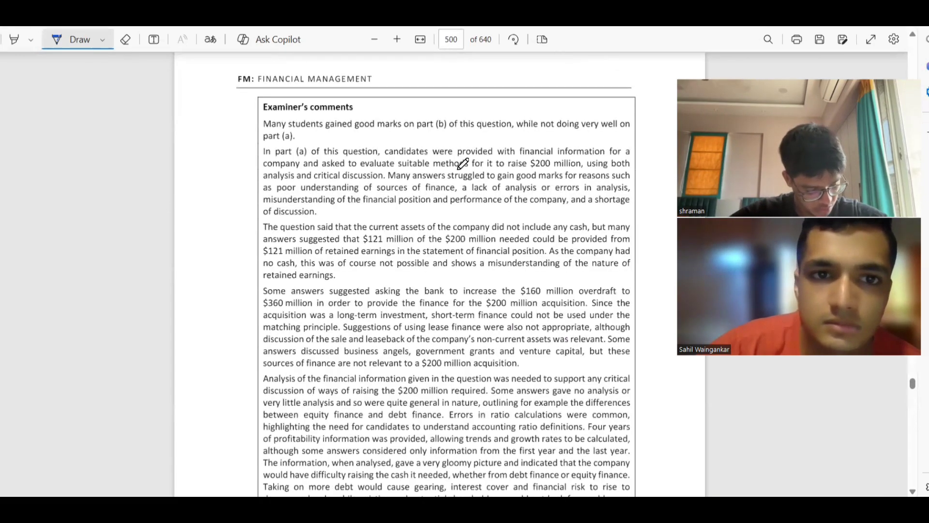
# Find the answer to question 304 Fence Co on page 488 and examine its part (a) WACC calculation
pyautogui.scroll(-10, 463, 163)
pyautogui.scroll(20, 463, 164)
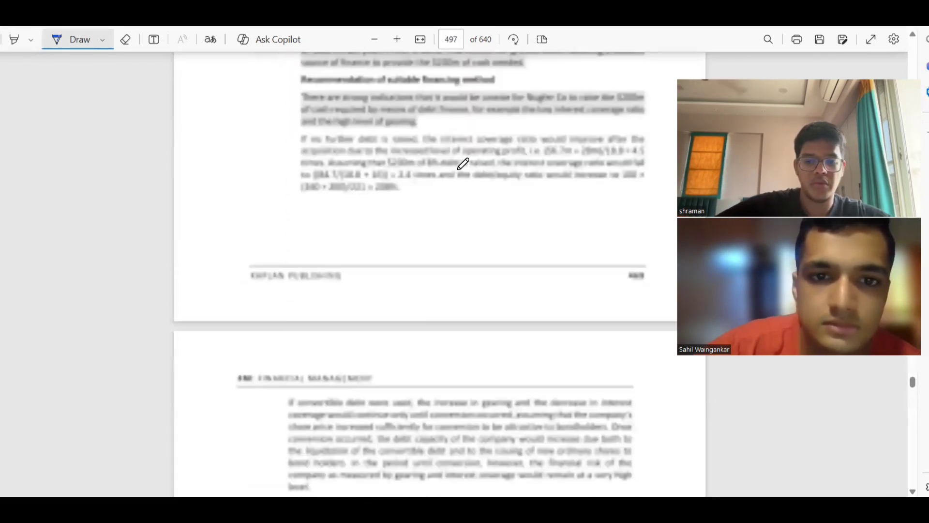
pyautogui.scroll(20, 463, 163)
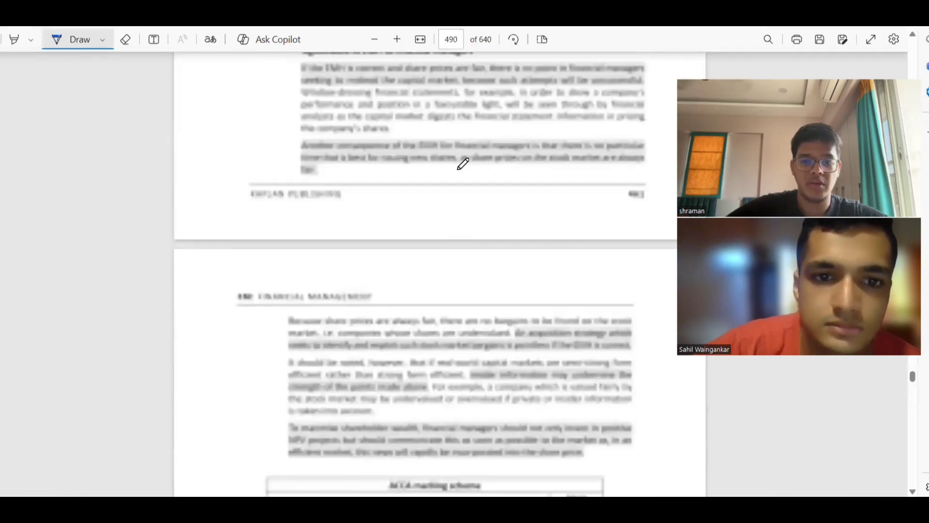
pyautogui.scroll(10, 464, 163)
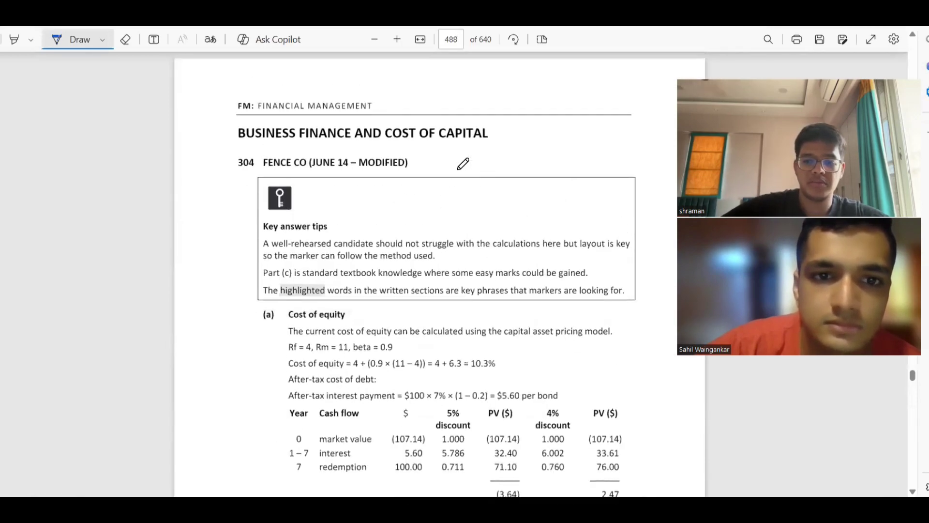
pyautogui.scroll(-8, 463, 163)
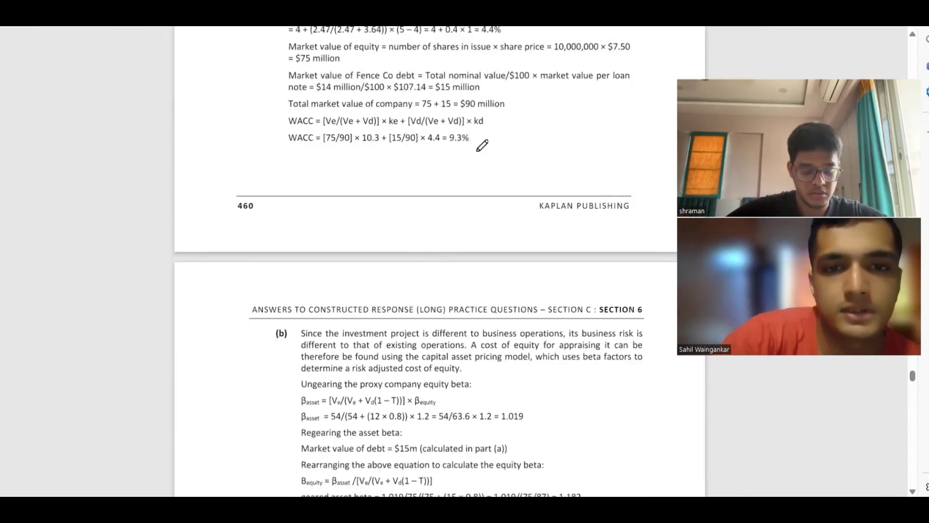
# Compare the WACC highlighted in the spreadsheet with the PDF's published part (a) answer
pyautogui.hotkey('alt', 'Tab')
pyautogui.hotkey('alt', 'Tab')
pyautogui.scroll(-15, 401, 297)
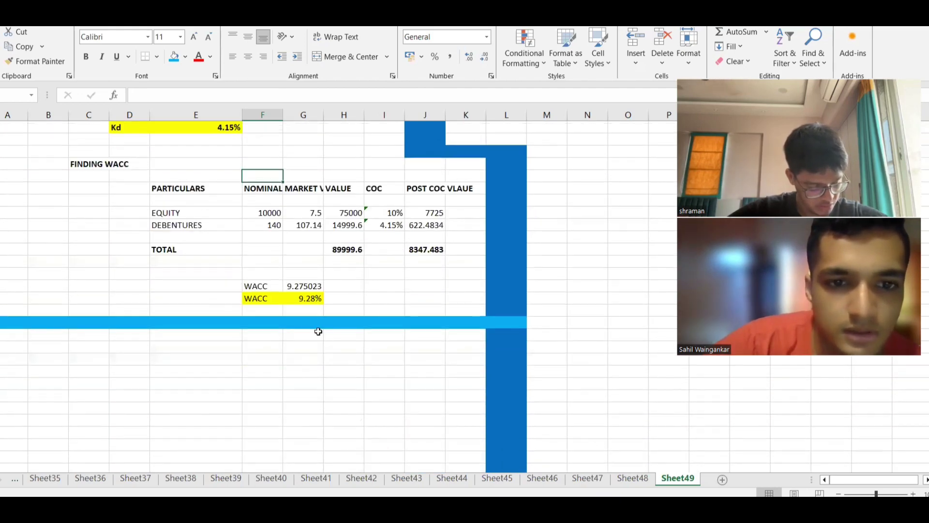
pyautogui.click(315, 300)
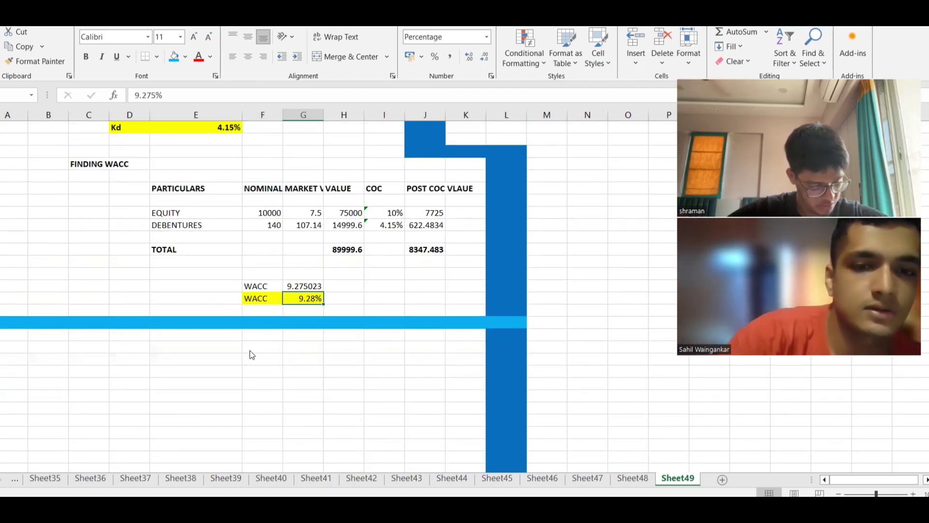
pyautogui.hotkey('alt', 'Tab')
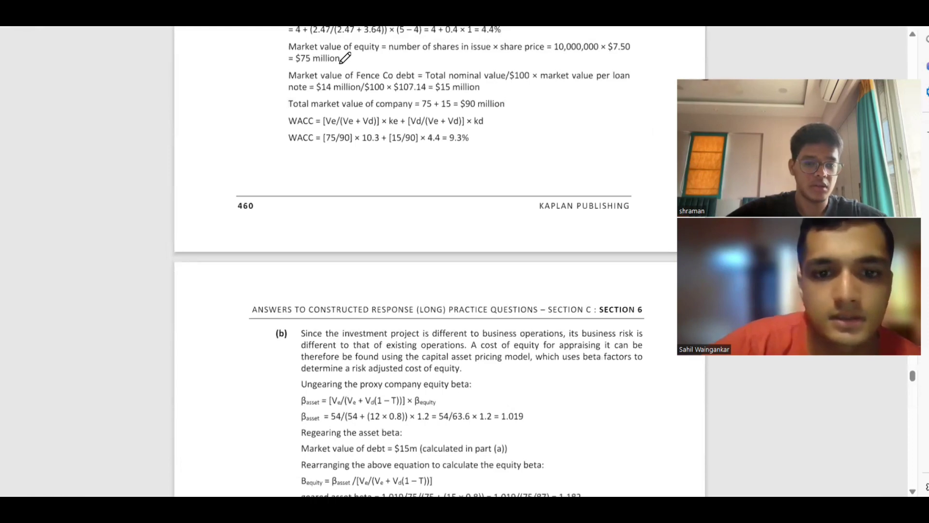
# Return to question 304 Fence Co in the PDF and underline the 20% corporation tax rate
pyautogui.hotkey('alt', 'Left')
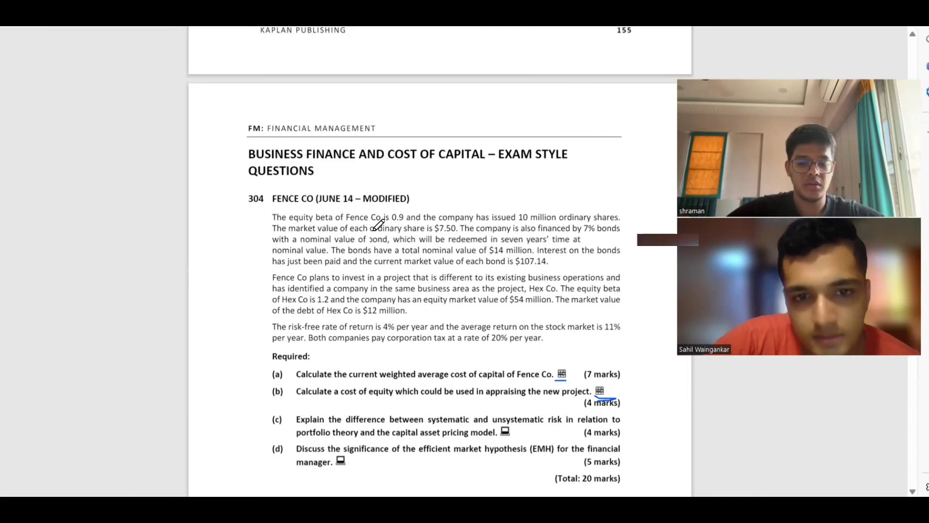
pyautogui.scroll(-3, 257, 223)
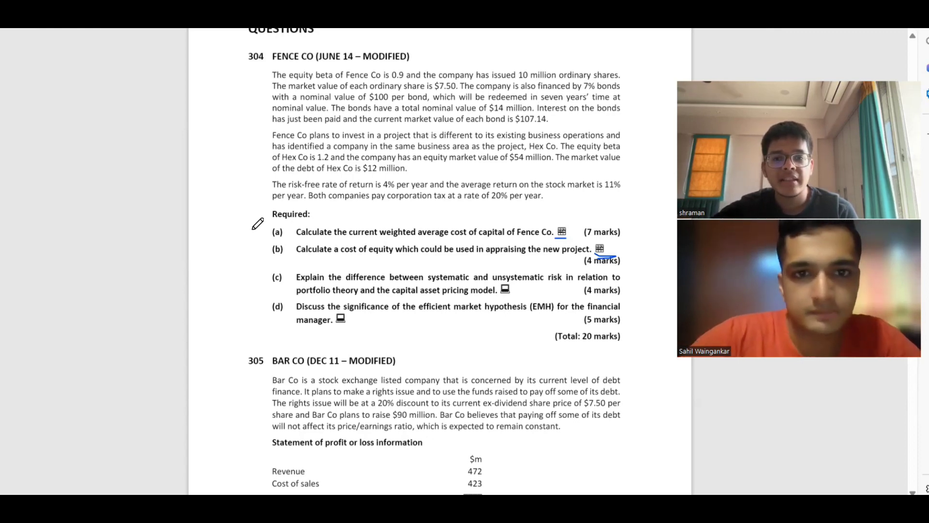
pyautogui.hotkey('alt', 'Tab')
pyautogui.click(60, 376)
pyautogui.click(79, 381)
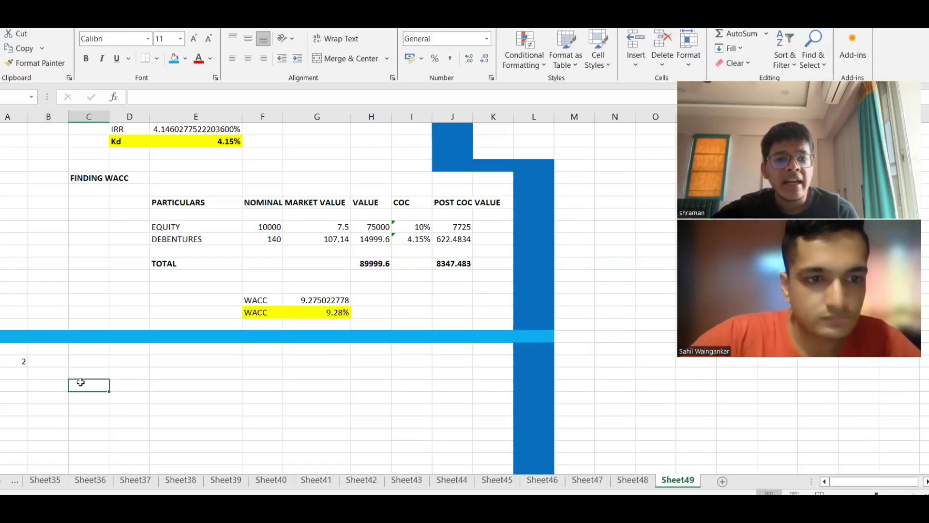
pyautogui.hotkey('alt', 'Tab')
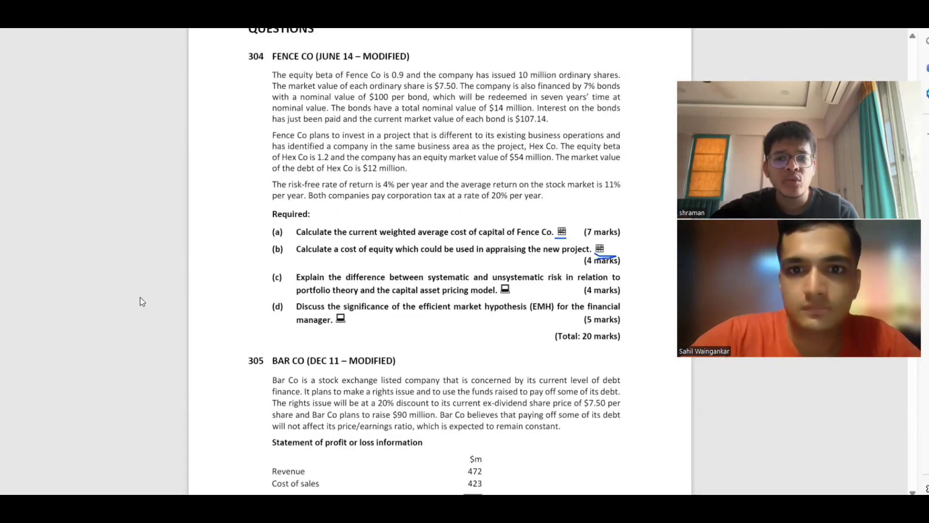
pyautogui.moveTo(494, 200); pyautogui.dragTo(512, 199)
# Switch to the spreadsheet and start a note in column C, two rows under the number 2, reading "TO FOND OUT THE COST OF EQUITY"
pyautogui.hotkey('alt', 'Tab')
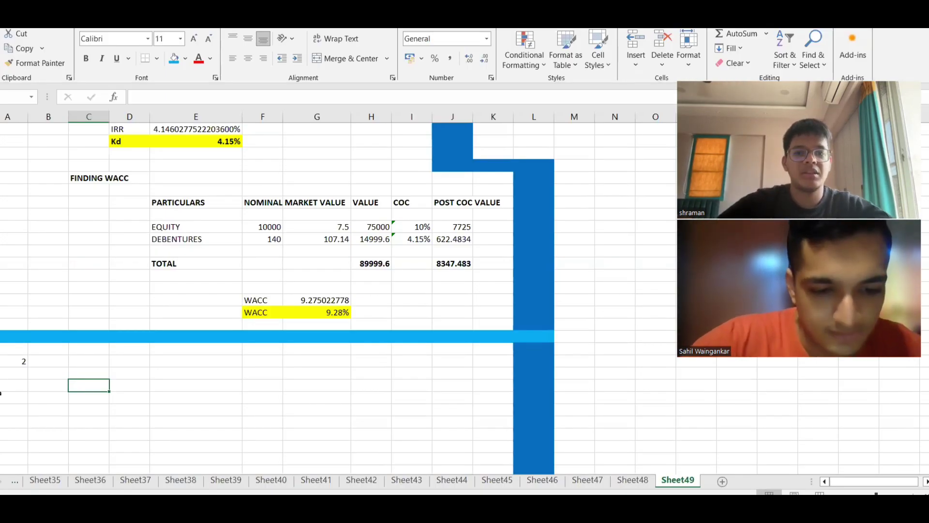
pyautogui.write('TO find')
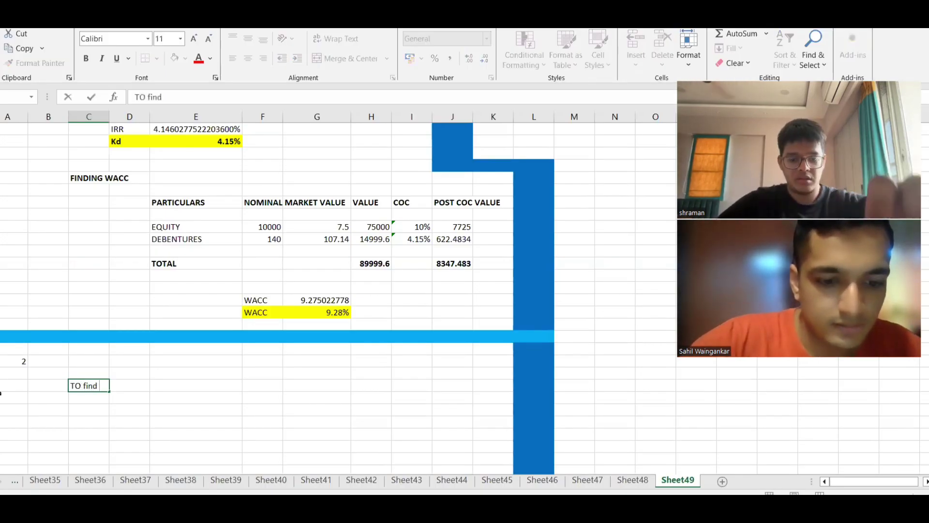
pyautogui.press('BackSpace')
pyautogui.press('BackSpace')
pyautogui.press('BackSpace')
pyautogui.press('BackSpace')
pyautogui.write('FOND')
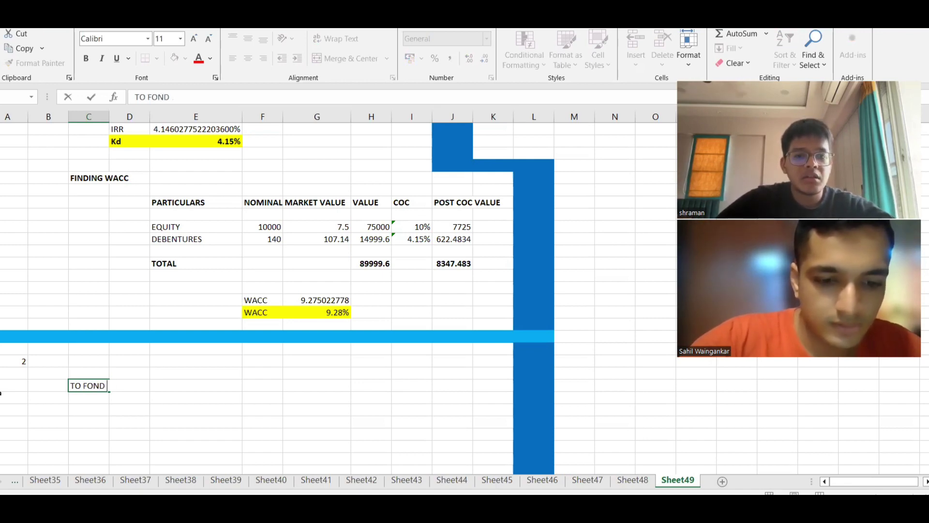
pyautogui.write(' OUT TH')
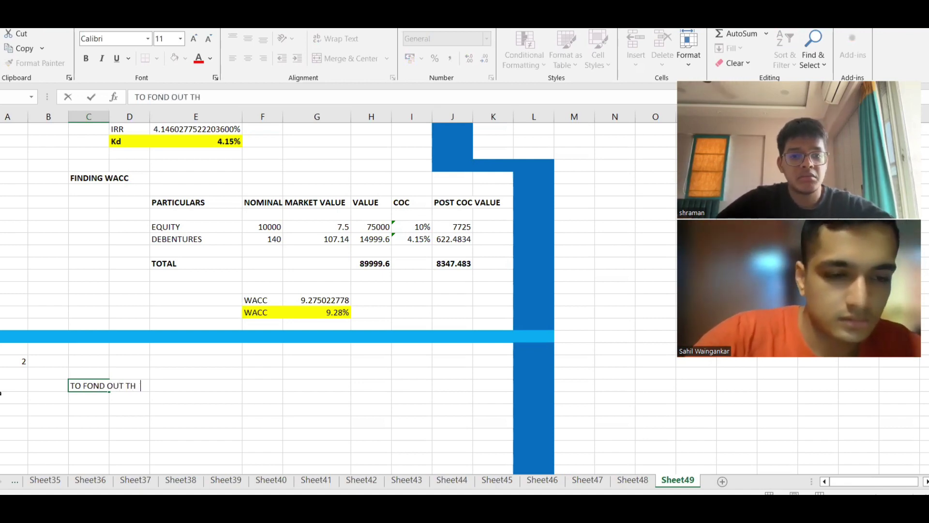
pyautogui.write('E')
pyautogui.hotkey('alt', 'Tab')
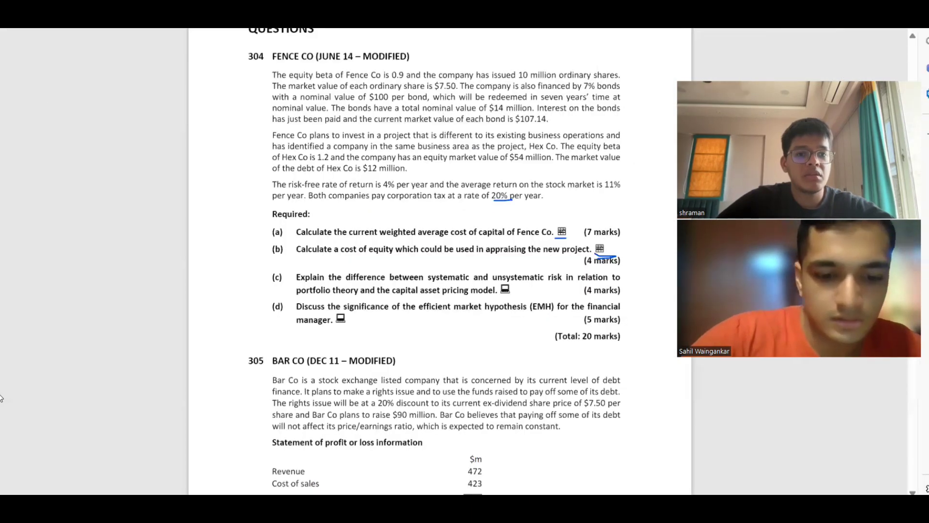
pyautogui.hotkey('alt', 'Tab')
pyautogui.write('COST OF ')
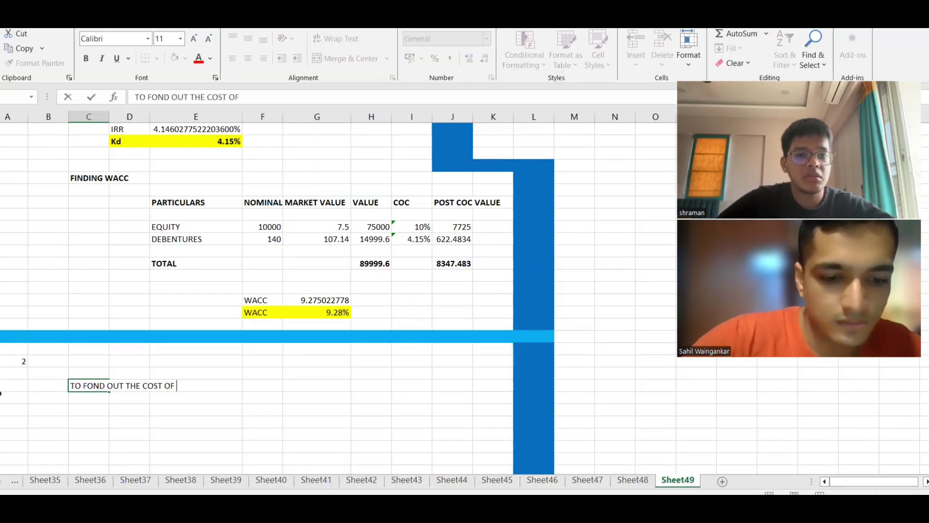
pyautogui.write('EQUITY OFR OUR')
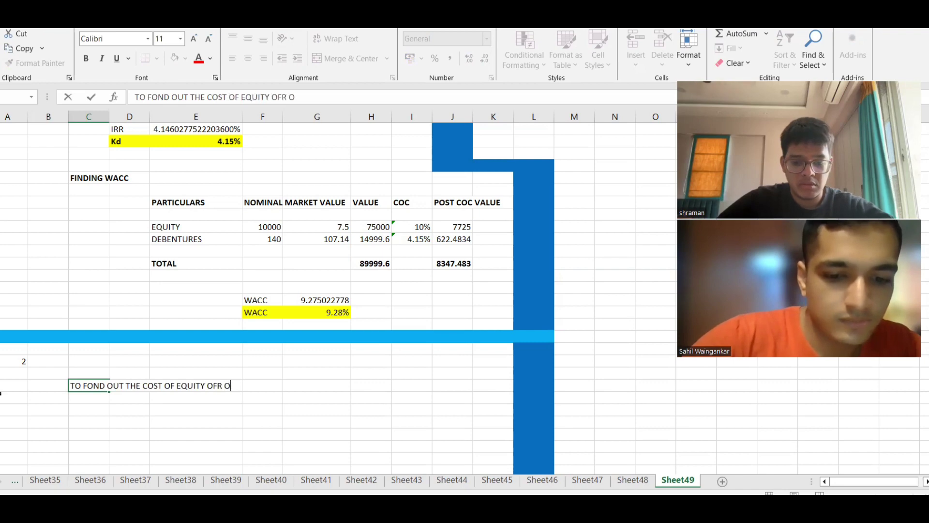
pyautogui.press('BackSpace')
pyautogui.press('BackSpace')
pyautogui.press('BackSpace')
pyautogui.press('BackSpace')
pyautogui.press('BackSpace')
pyautogui.press('BackSpace')
pyautogui.press('BackSpace')
pyautogui.press('BackSpace')
# Continue the note with "WHICH COULD BE USED IN APPRAISING THE PROJECT", following the wording of requirement (b) in the PDF
pyautogui.hotkey('alt', 'Tab')
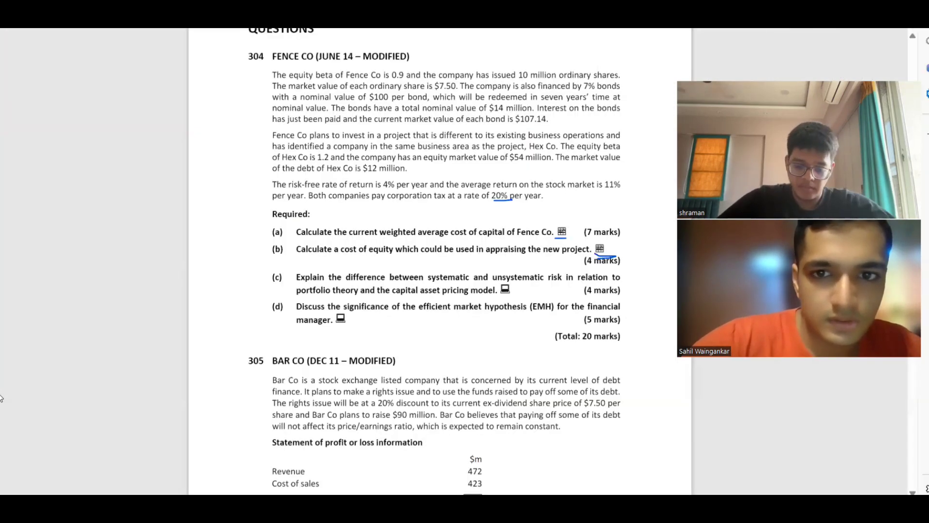
pyautogui.hotkey('alt', 'Tab')
pyautogui.write('WI')
pyautogui.press('BackSpace')
pyautogui.write('HICH COUL')
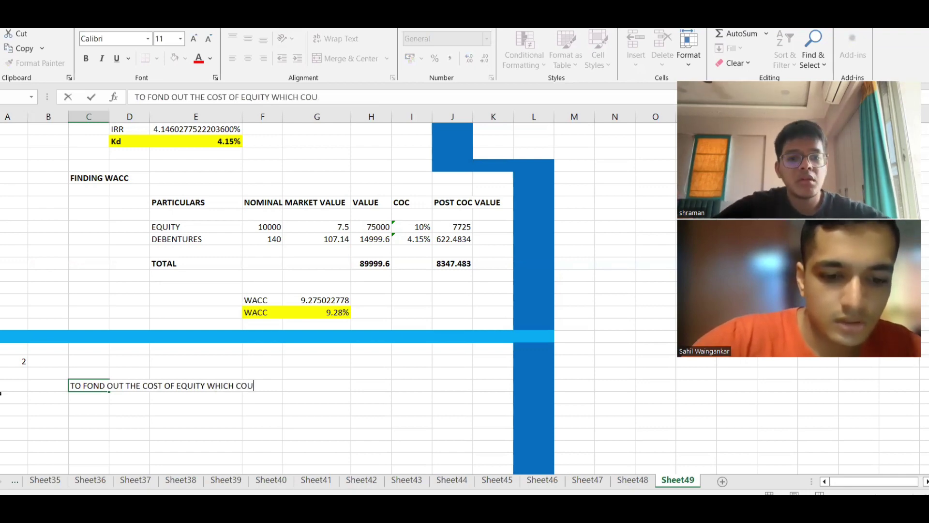
pyautogui.press('BackSpace')
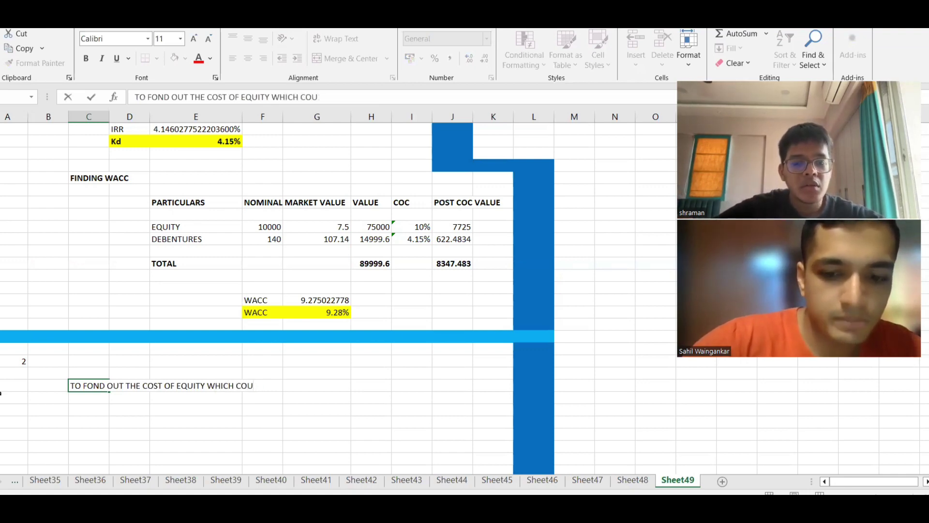
pyautogui.write('LD')
pyautogui.hotkey('alt', 'Tab')
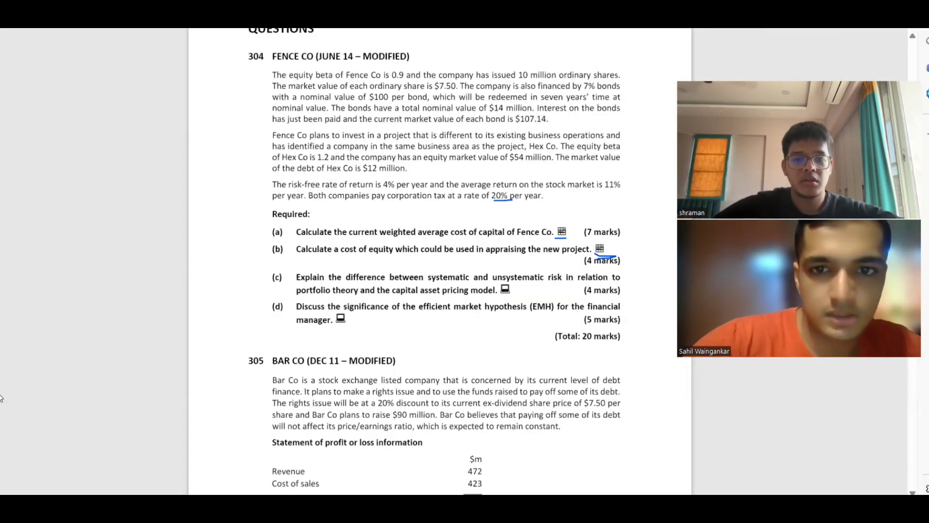
pyautogui.hotkey('alt', 'Tab')
pyautogui.write('BE USED IN')
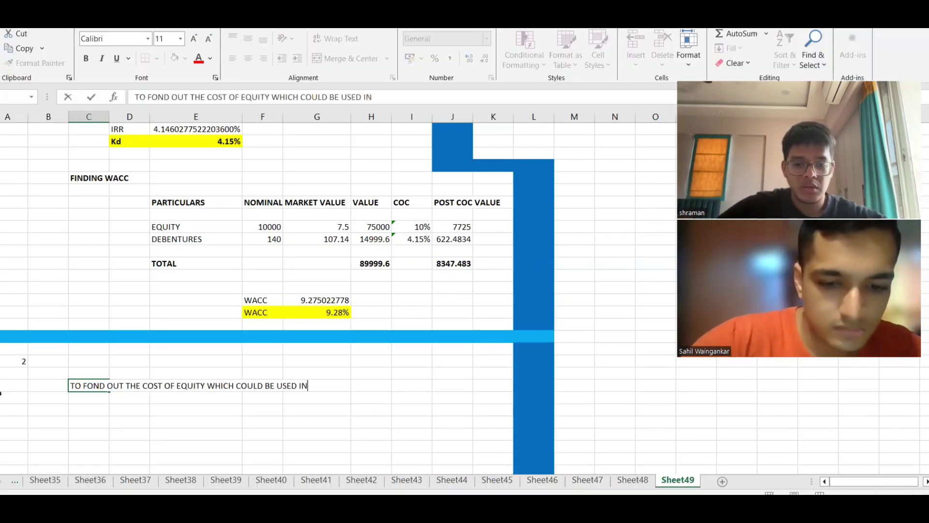
pyautogui.write(' APPRAISING HI')
pyautogui.press('BackSpace')
pyautogui.press('BackSpace')
pyautogui.write('TE ')
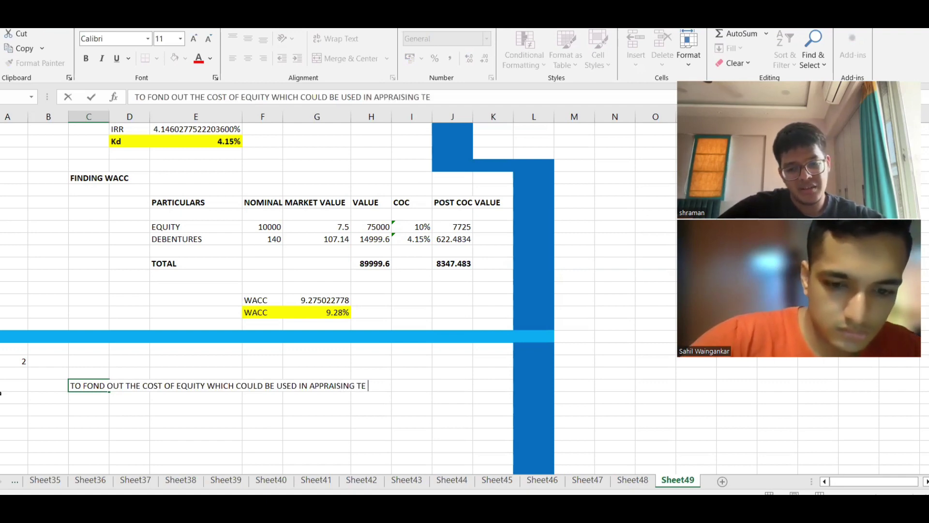
pyautogui.press('BackSpace')
pyautogui.press('BackSpace')
pyautogui.write('HE PROJECT ')
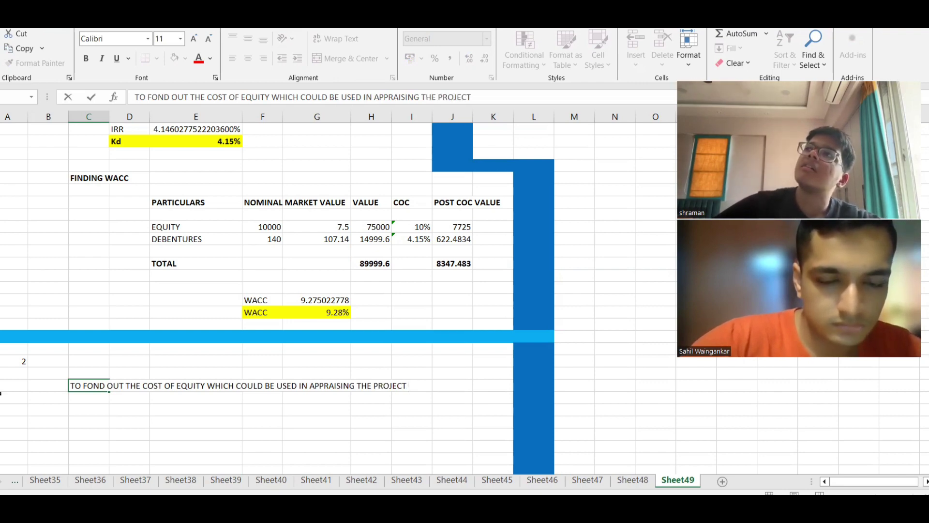
# Extend the note with "WE NEED TO US ETHE CAPM FORMULA OF THE BETA"
pyautogui.write('WE NEED')
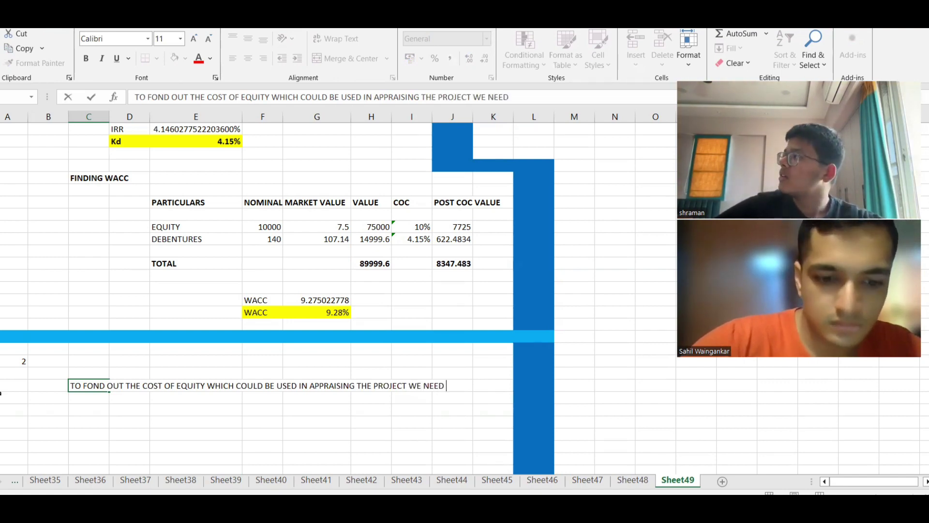
pyautogui.write(' TO US ETHE CA')
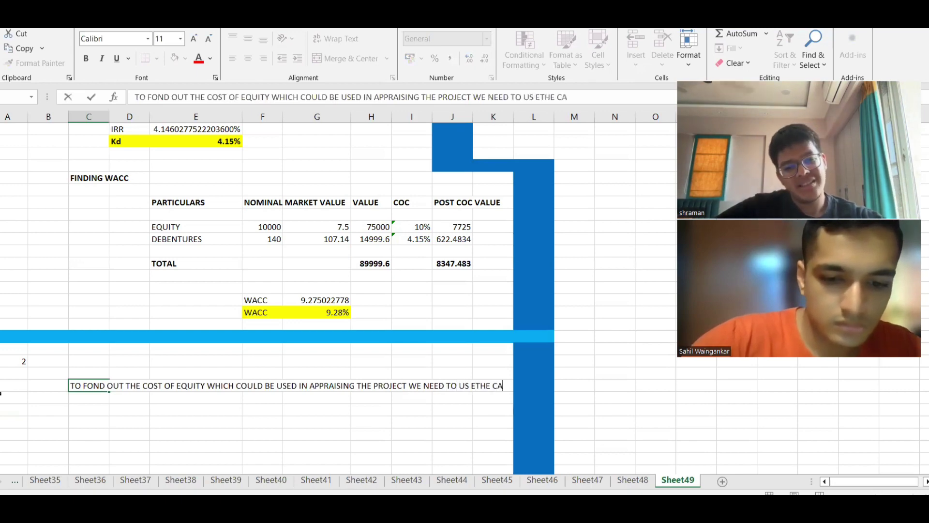
pyautogui.write('PM FORMUL')
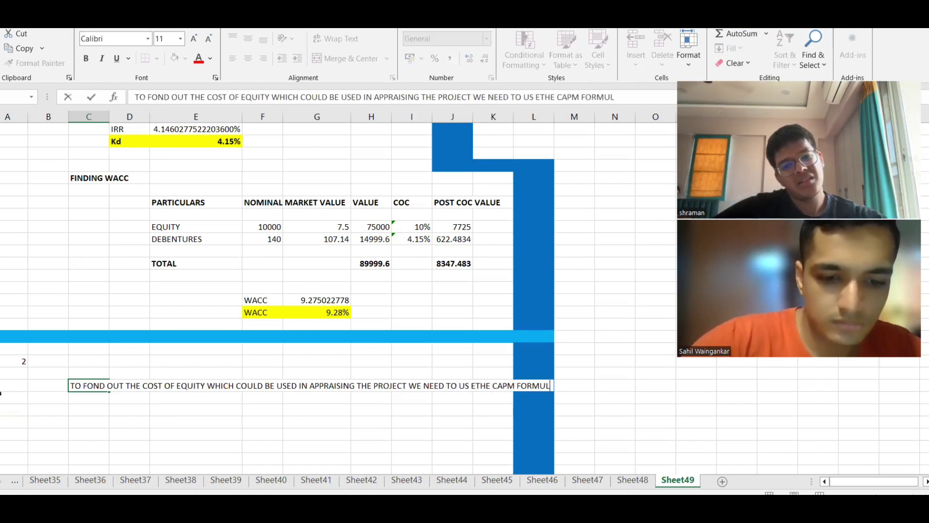
pyautogui.write('A OF THE ')
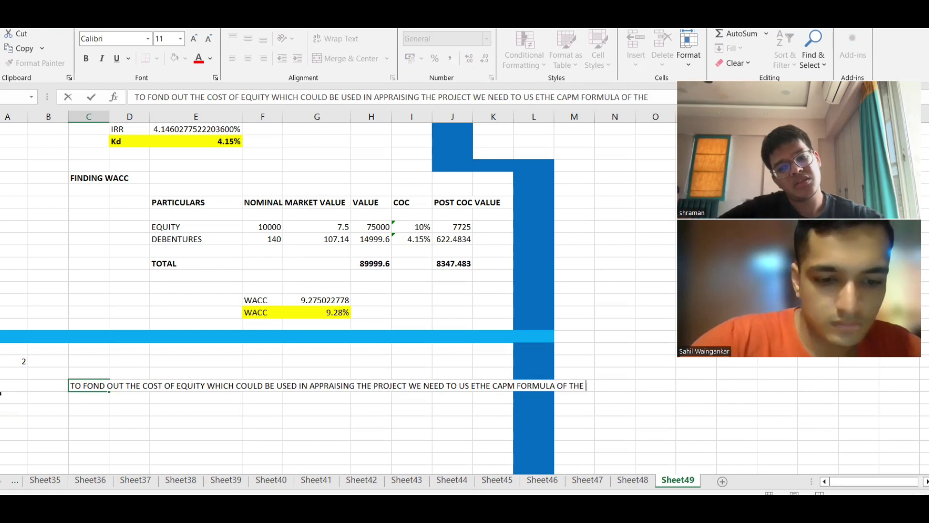
pyautogui.write('BETA')
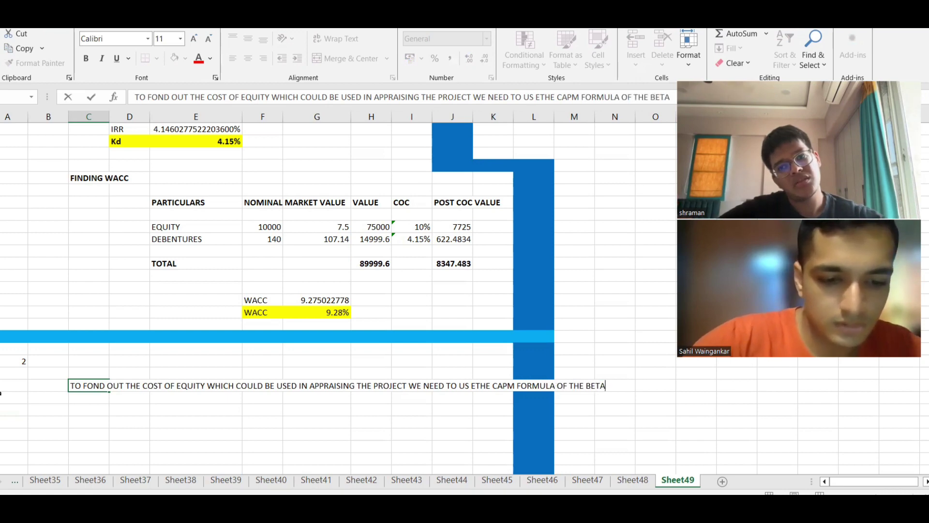
# Complete the note with "( SYSTEMATIC RISK) IN INVESTING IN THE PROJECT" and commit the entry
pyautogui.write(' ( SYSTEMATIC')
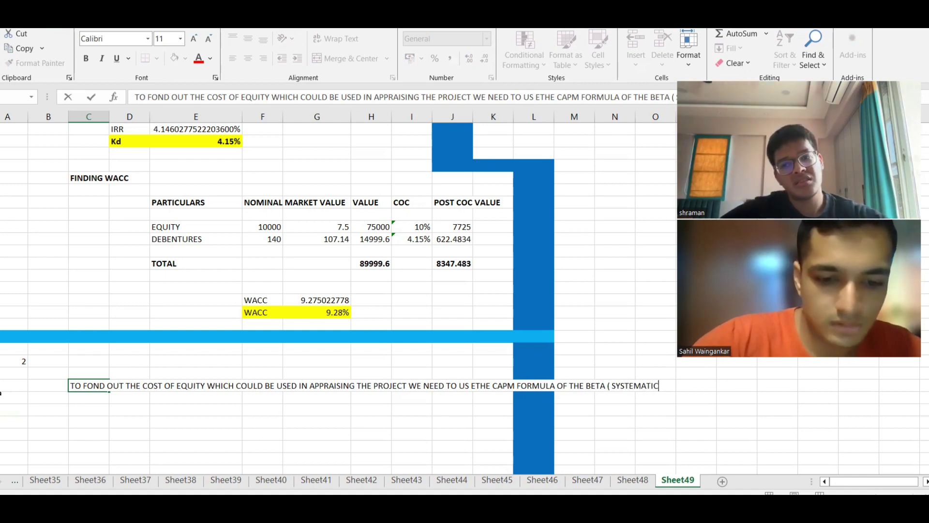
pyautogui.write(' R')
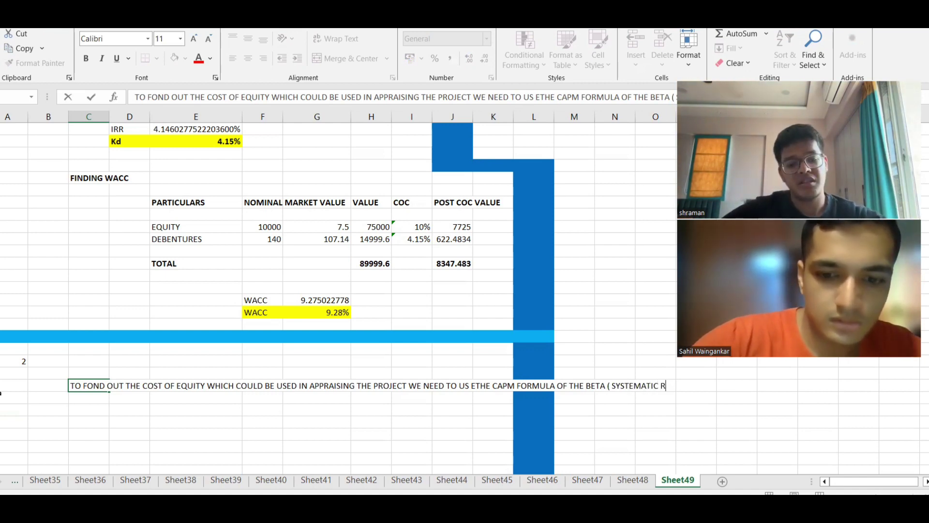
pyautogui.write('SIK IN')
pyautogui.press('BackSpace')
pyautogui.press('BackSpace')
pyautogui.press('BackSpace')
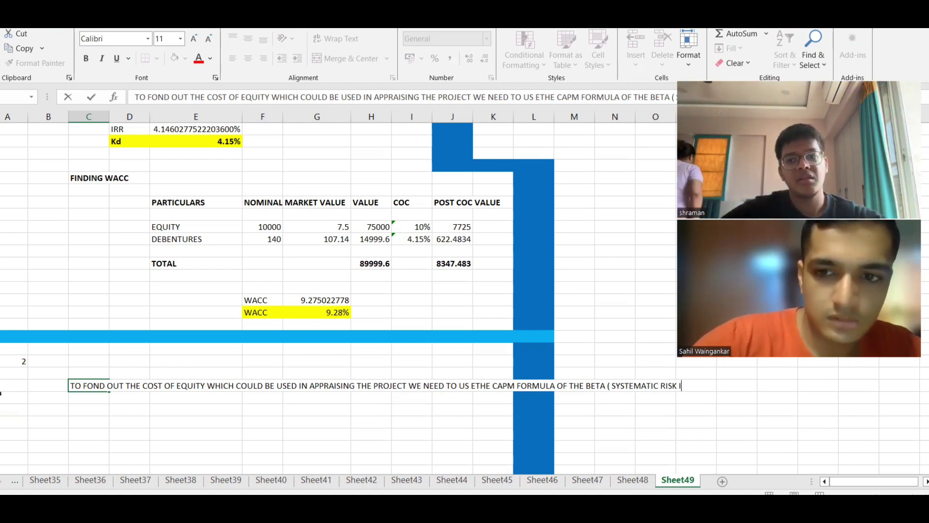
pyautogui.write(') IN IN')
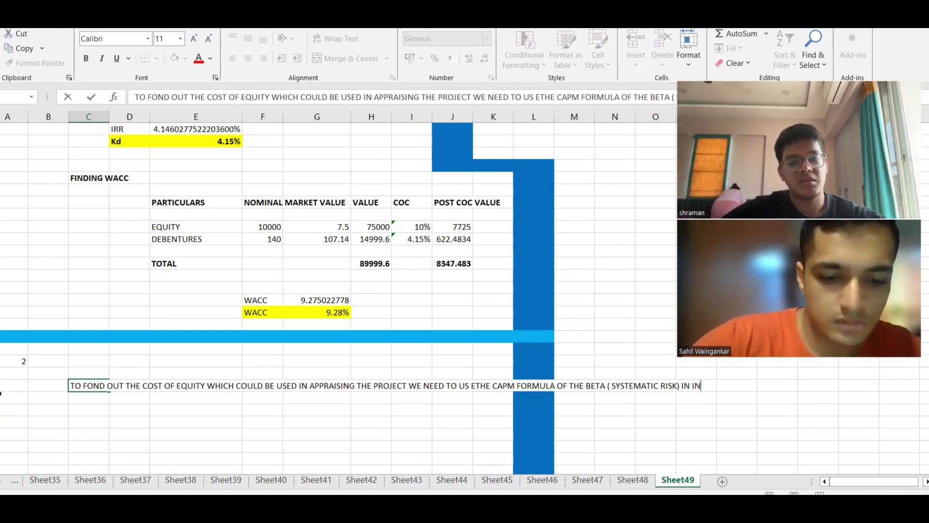
pyautogui.write('VESTING IN THE [R')
pyautogui.press('BackSpace')
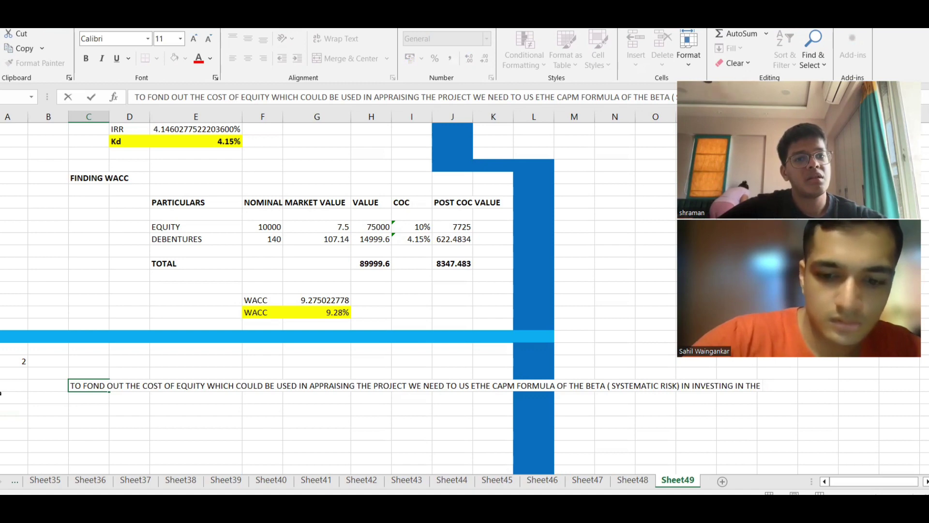
pyautogui.write('ROJECT')
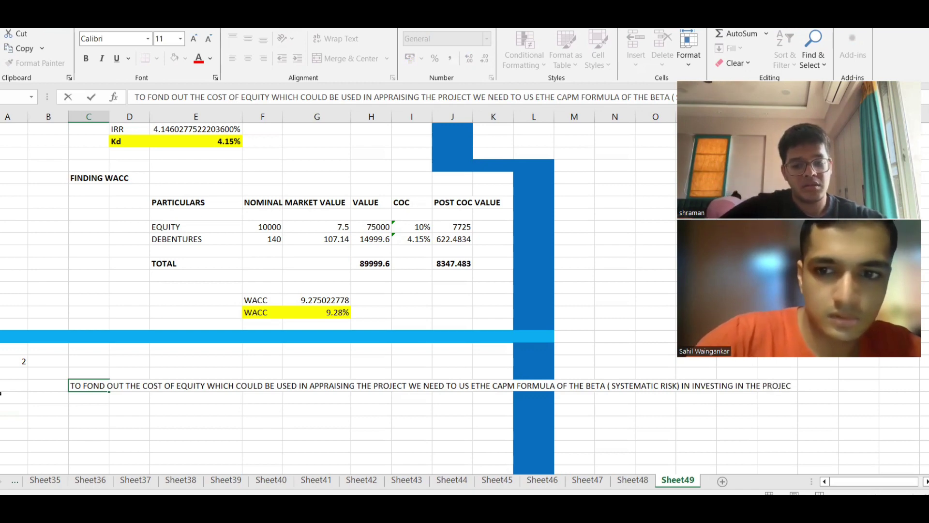
pyautogui.press('Return')
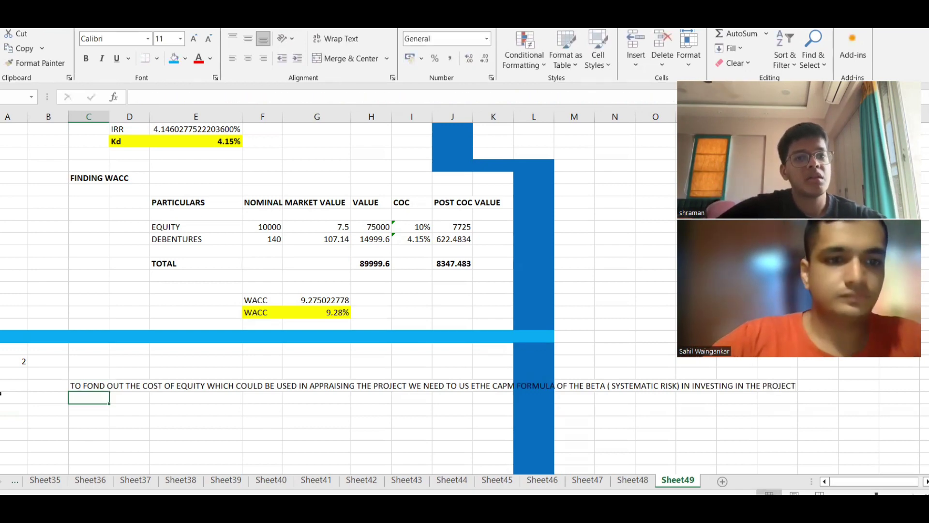
# Correct "FOND" to "FIND" in the cost of equity note in column C
pyautogui.click(83, 387)
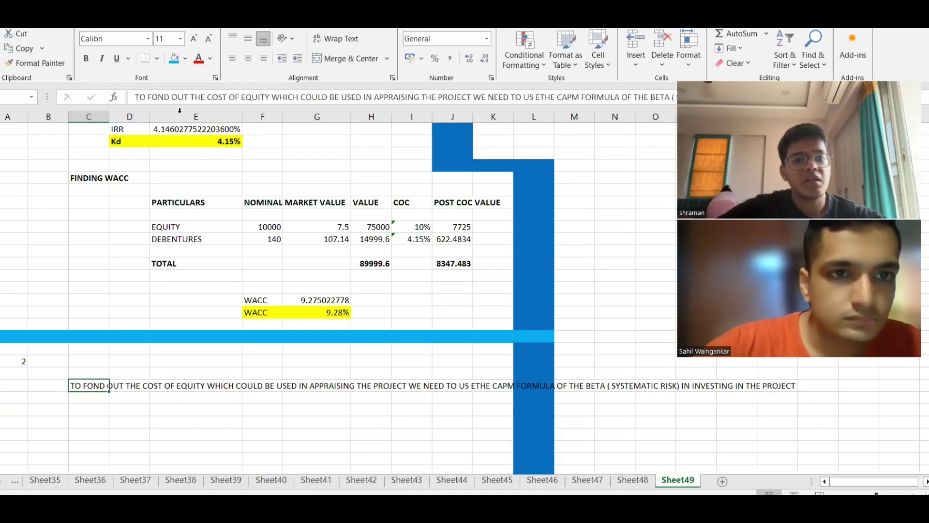
pyautogui.click(159, 96)
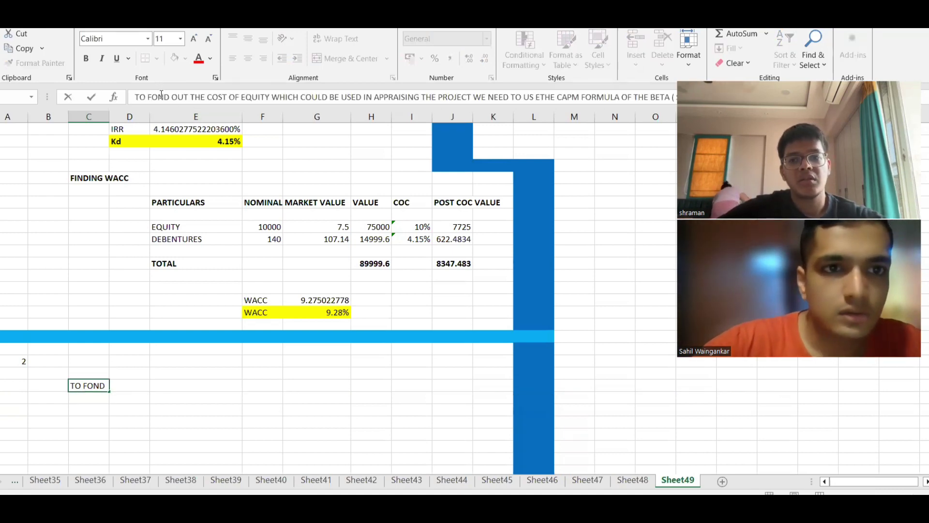
pyautogui.press('BackSpace')
pyautogui.write('I')
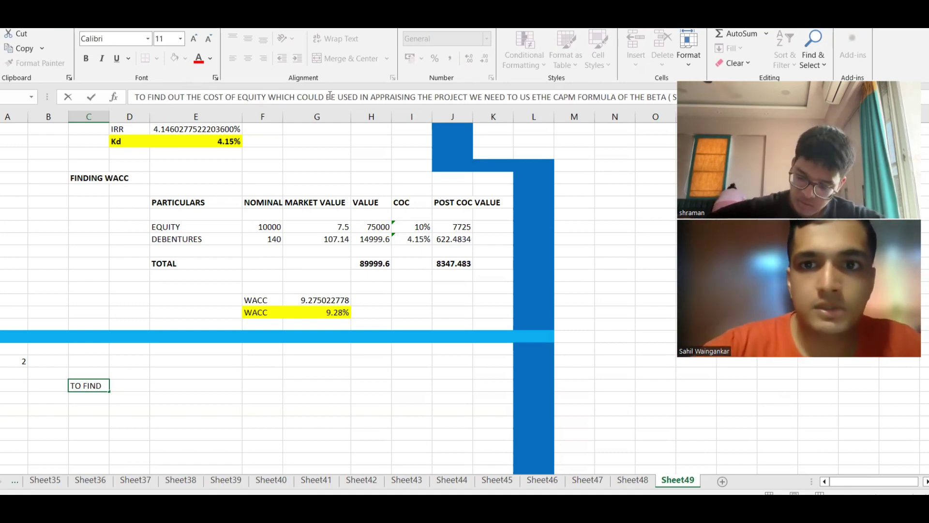
pyautogui.click(287, 363)
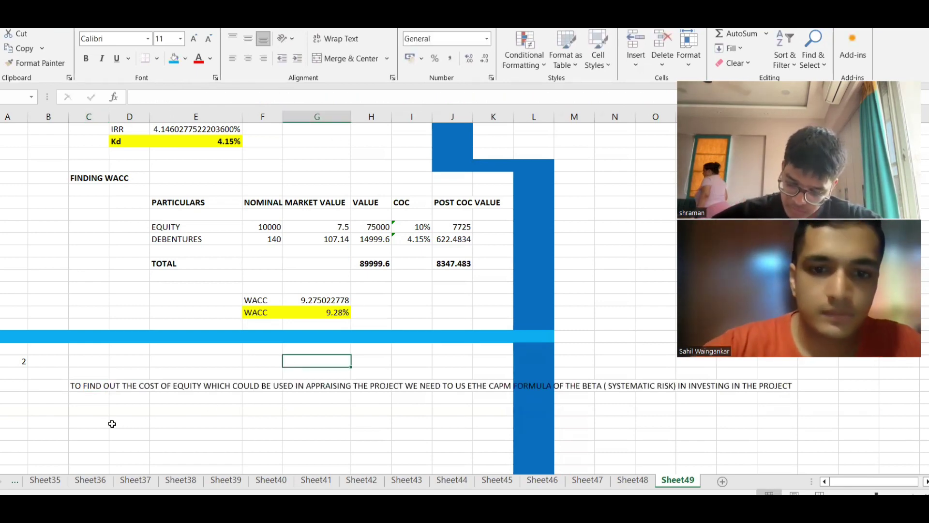
# Start a second note in column C, two rows below the first, reading "FOR THAT WE WOULD REQUIRE THE BETA EQUITY AND"
pyautogui.click(101, 409)
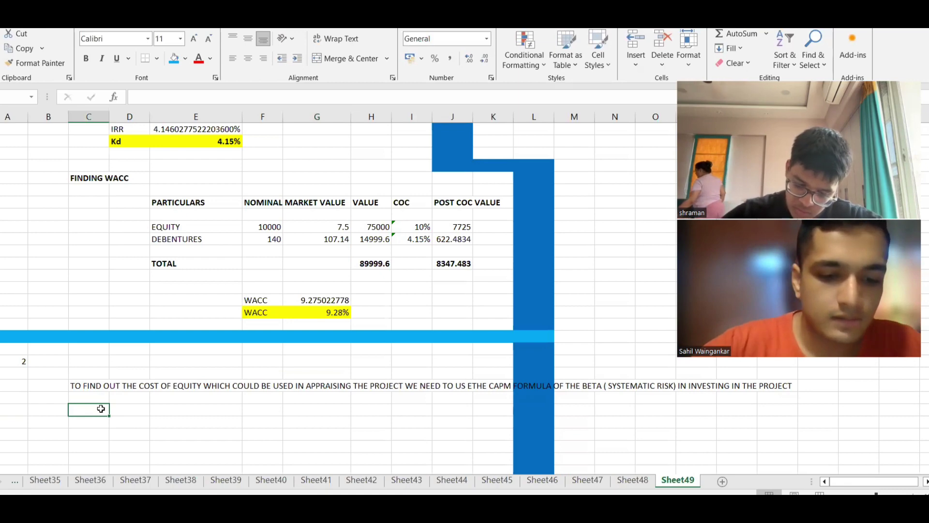
pyautogui.write('FOR THAT WE WOULD REQUIRE THE BETA EQUITY AD')
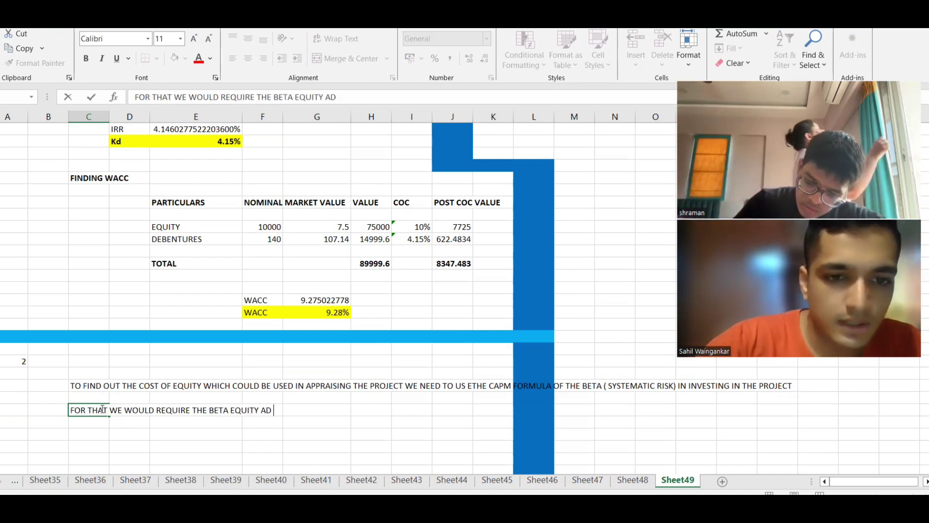
pyautogui.press('BackSpace')
pyautogui.press('BackSpace')
pyautogui.write('ND ')
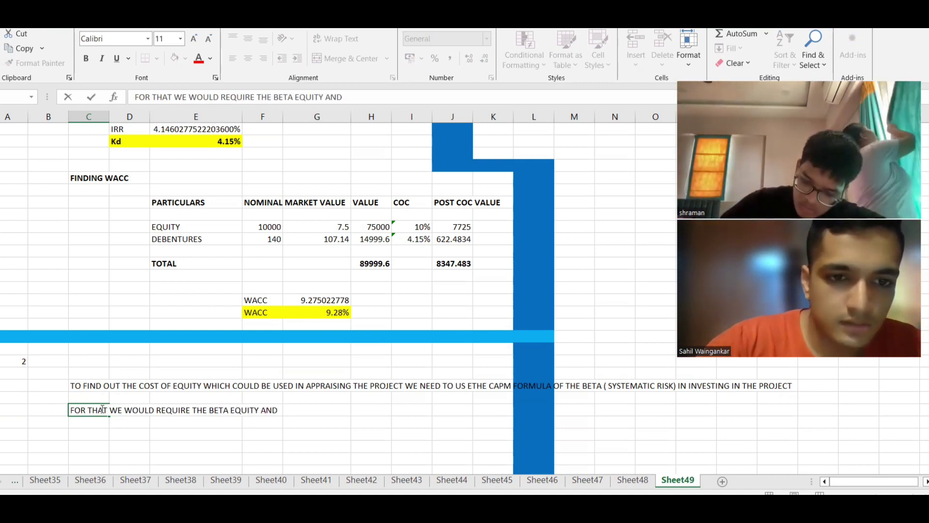
# Continue the second note with "OF COMPANY.", checking the Fence Co question in the PDF
pyautogui.write('OF OUR')
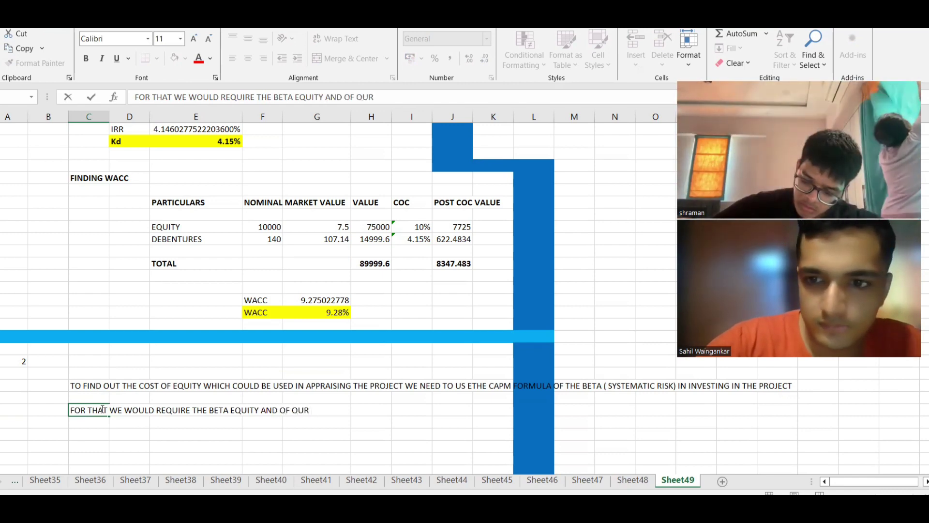
pyautogui.press('BackSpace')
pyautogui.press('BackSpace')
pyautogui.press('BackSpace')
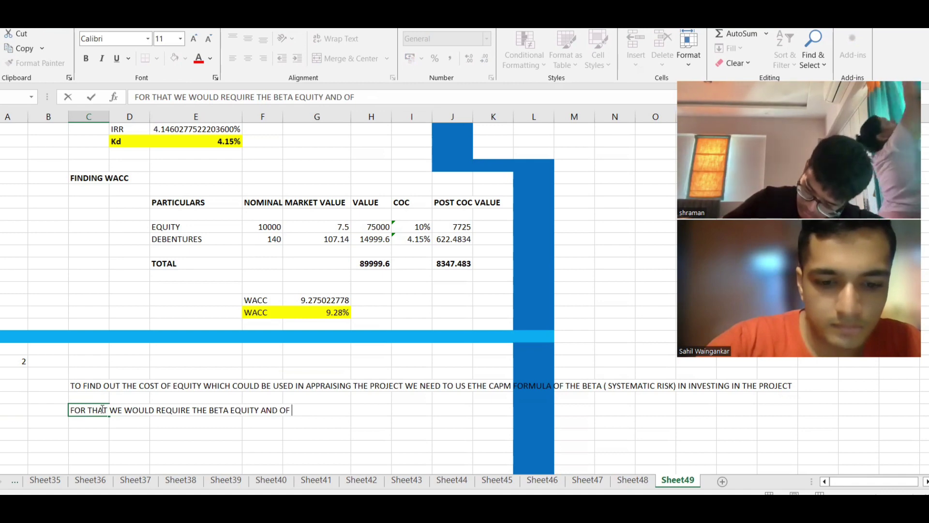
pyautogui.write('COMPANY')
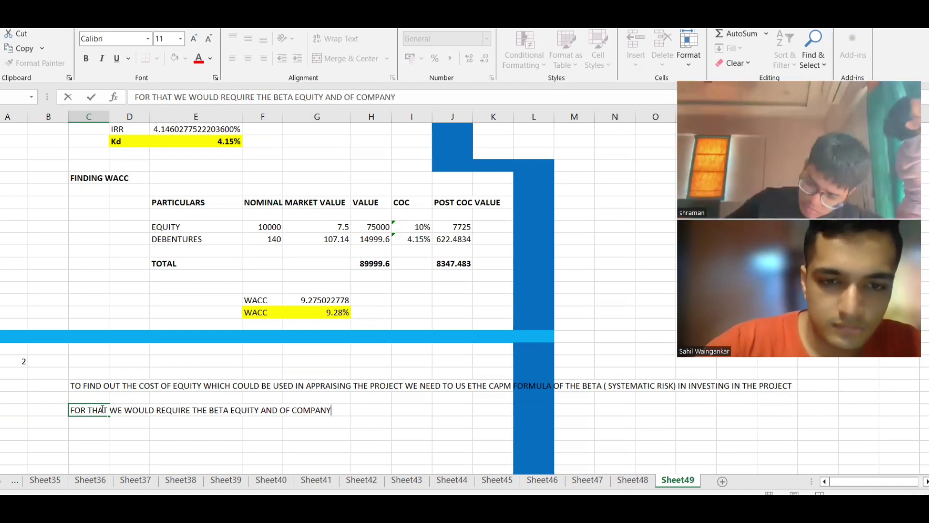
pyautogui.press('Return')
pyautogui.hotkey('alt', 'Tab')
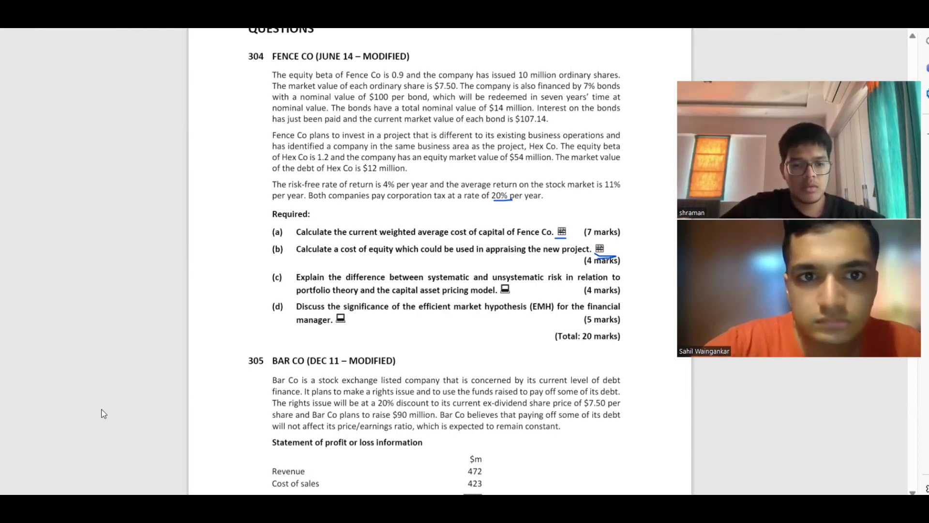
pyautogui.hotkey('alt', 'Tab')
pyautogui.write('.')
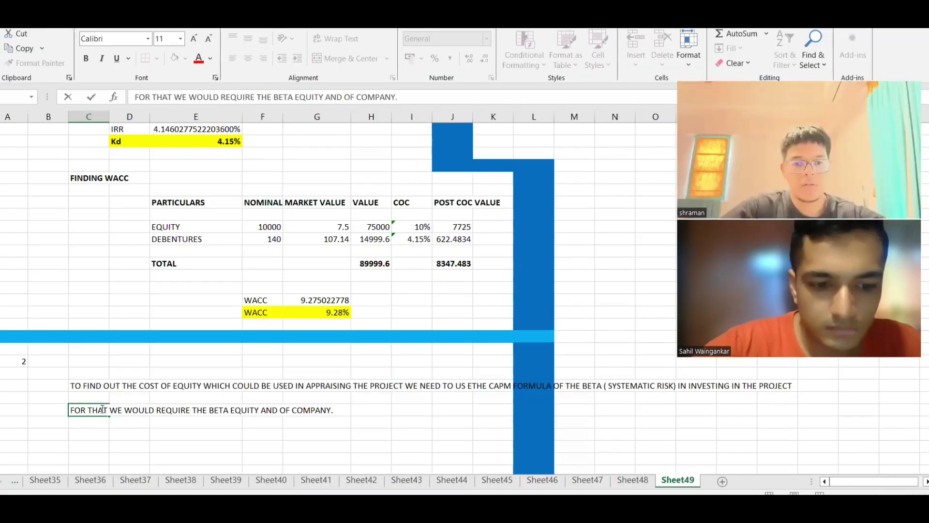
# Extend the second note with "WHICH WE DON'T HAVE SO"
pyautogui.write(' WHICH')
pyautogui.press('BackSpace')
pyautogui.press('BackSpace')
pyautogui.press('BackSpace')
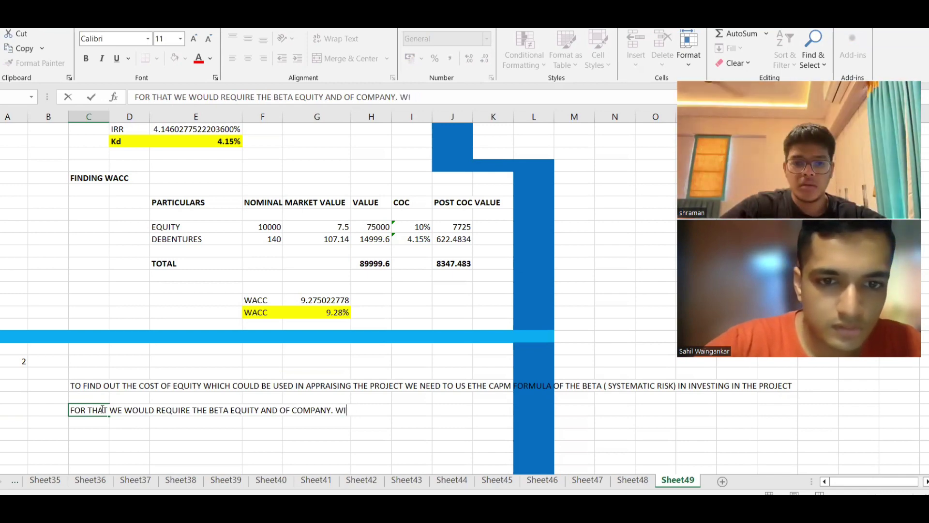
pyautogui.write('HICH W')
pyautogui.write("E DON'T HAVE SO ")
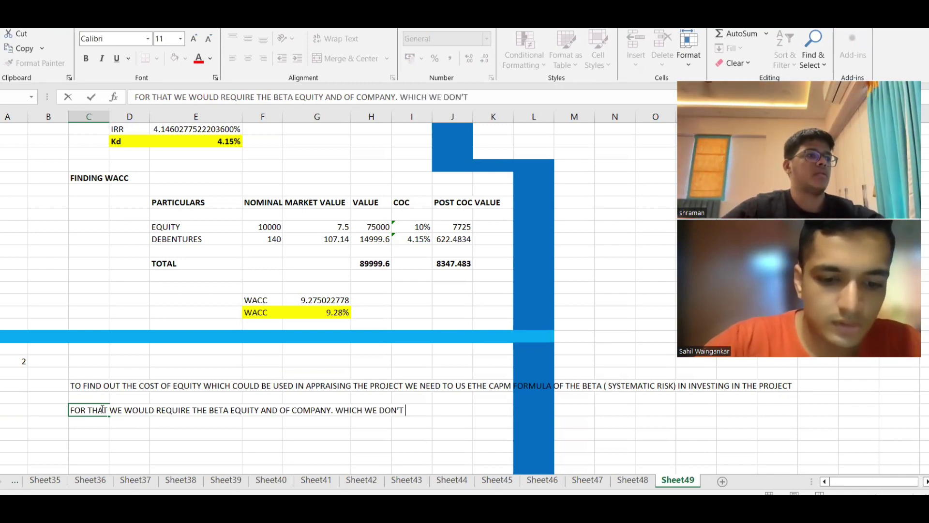
# Continue the second note with "WE HAVE TO USE THE BETA EQUITY OF A PROXY"
pyautogui.write('WE HA')
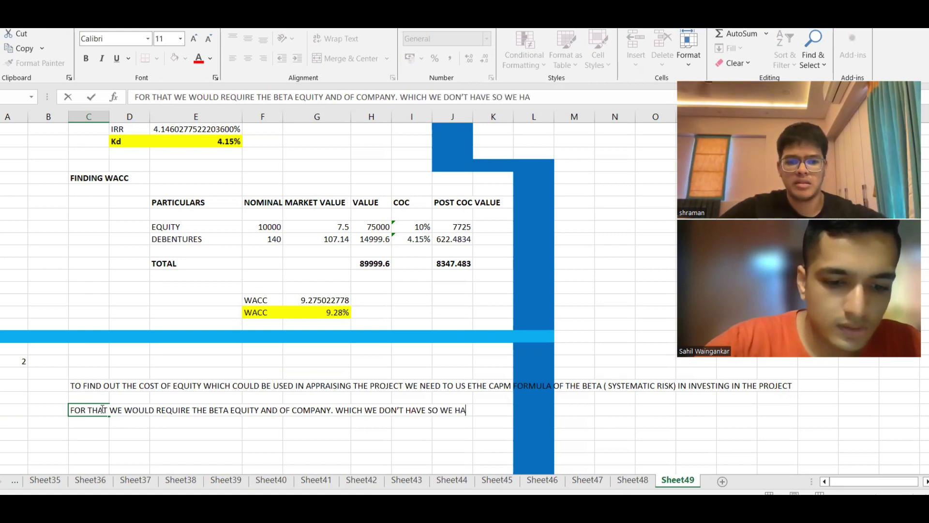
pyautogui.write('VE TO USE THE B')
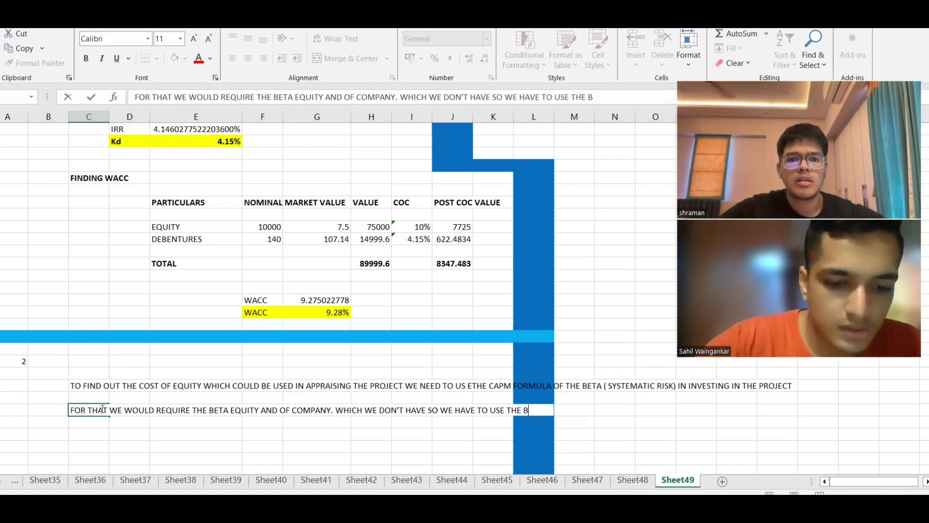
pyautogui.write('ETA EQ')
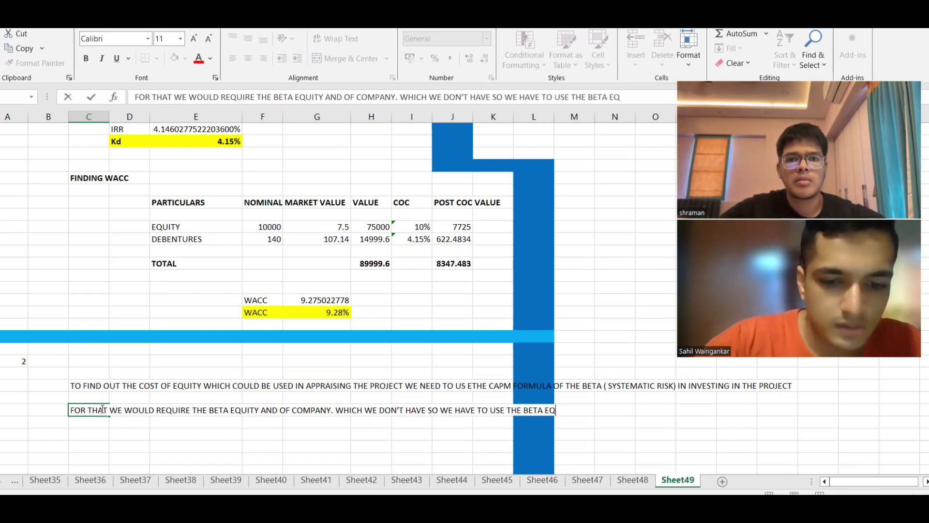
pyautogui.write('UITY OF A PRO')
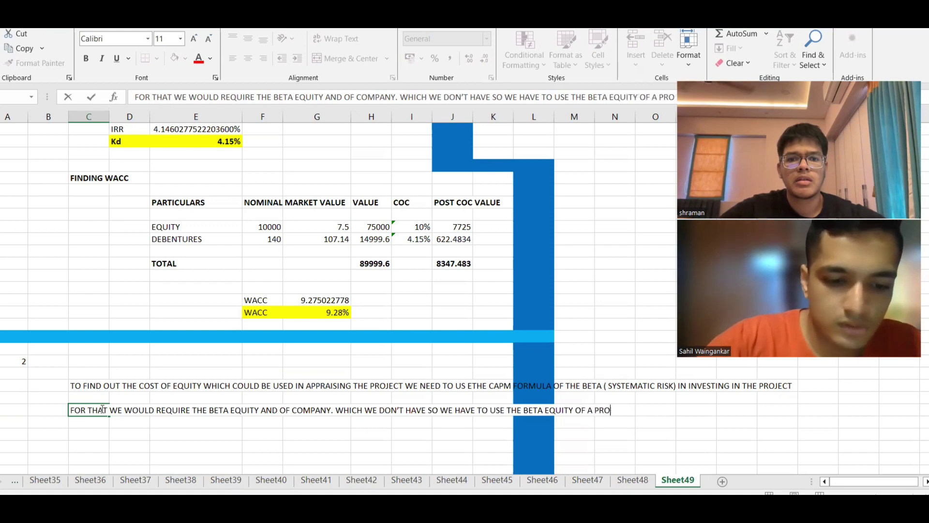
pyautogui.write('XY CO')
pyautogui.press('BackSpace')
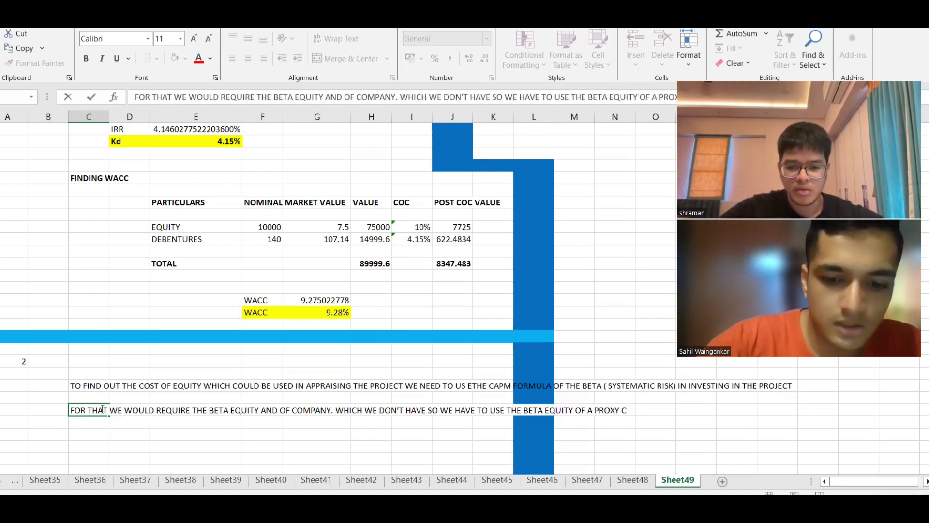
# Complete the second note with "COMPANY TO FIND OUT THE BETA ASSET OF THAT COMPANY." and commit the entry
pyautogui.write('OMPANY TO FIND OUT THE B')
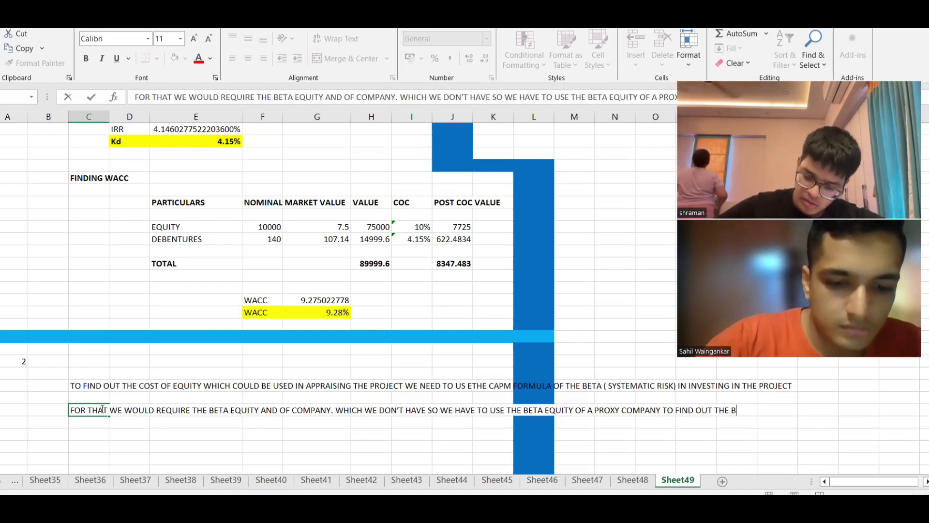
pyautogui.write('ETA EQUI')
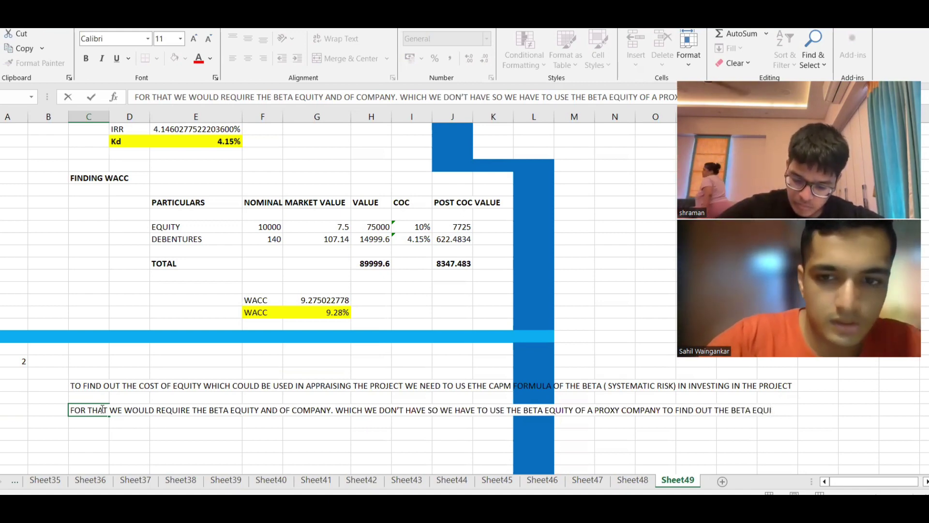
pyautogui.press('BackSpace')
pyautogui.press('BackSpace')
pyautogui.press('BackSpace')
pyautogui.press('BackSpace')
pyautogui.write('ASSET OF TH')
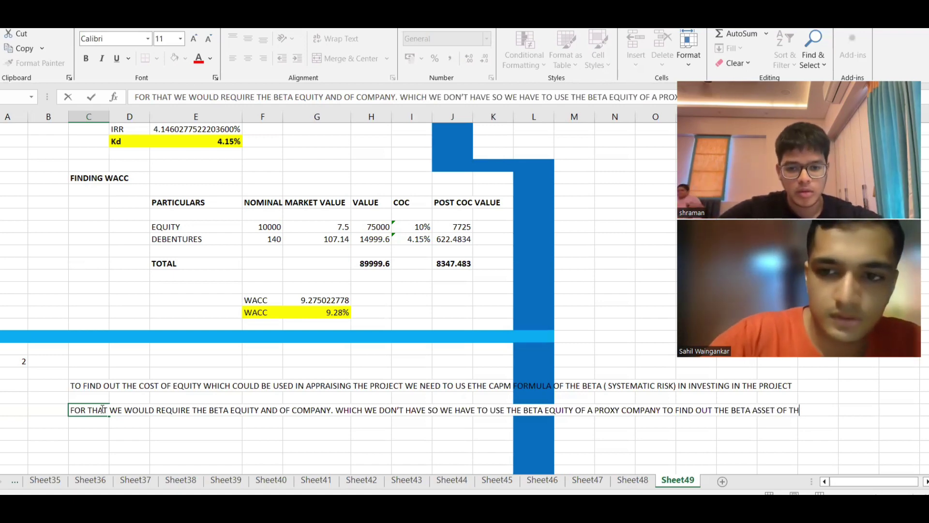
pyautogui.write('AT COMAPNY')
pyautogui.press('BackSpace')
pyautogui.press('BackSpace')
pyautogui.press('BackSpace')
pyautogui.press('BackSpace')
pyautogui.write('PANY.')
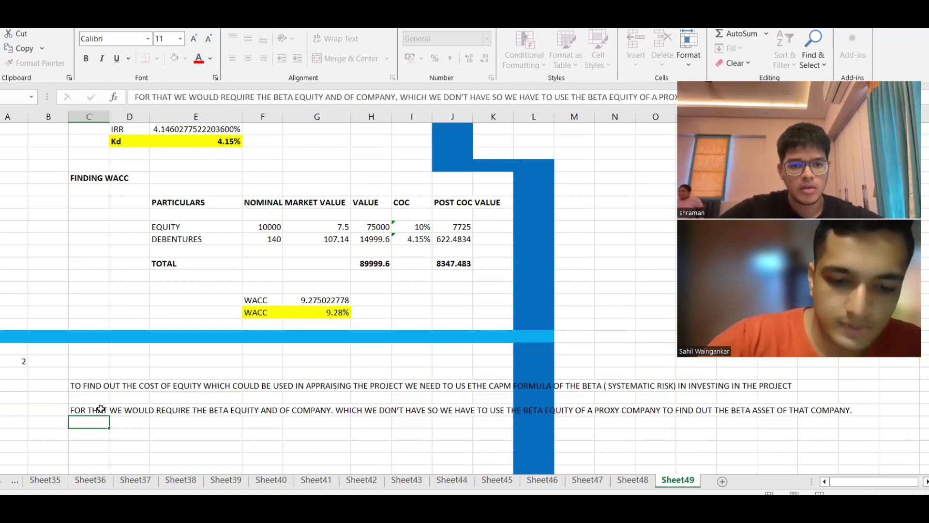
pyautogui.press('Return')
# Start a third note directly below in column C, reading "THE BETA ASSET OF PROXY AND OUR COMPANY IS THE SAME"
pyautogui.write('THE BETA A')
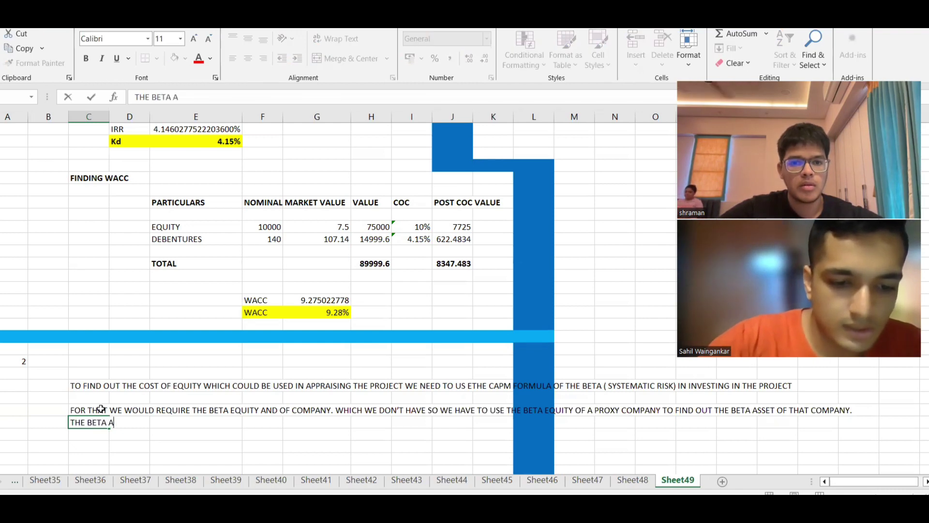
pyautogui.write('SSET OF PRO')
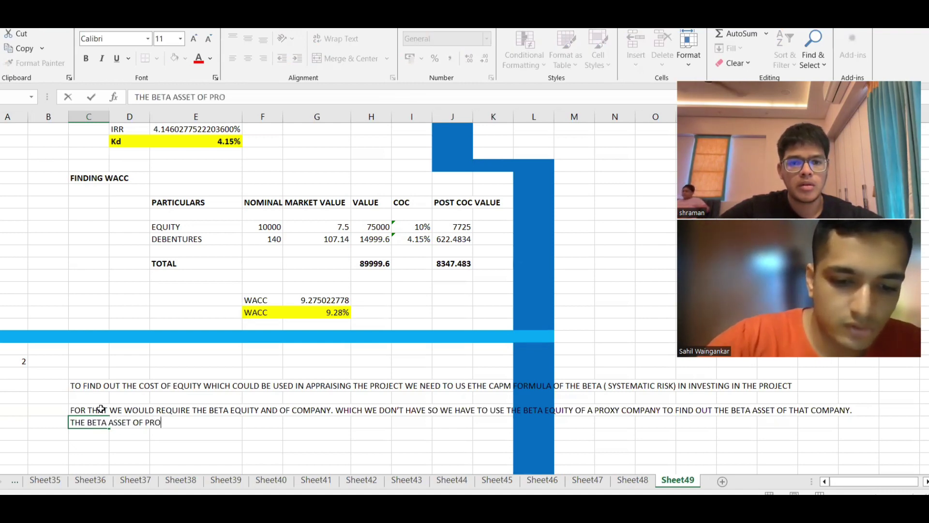
pyautogui.write('XY AND OUR COMAN')
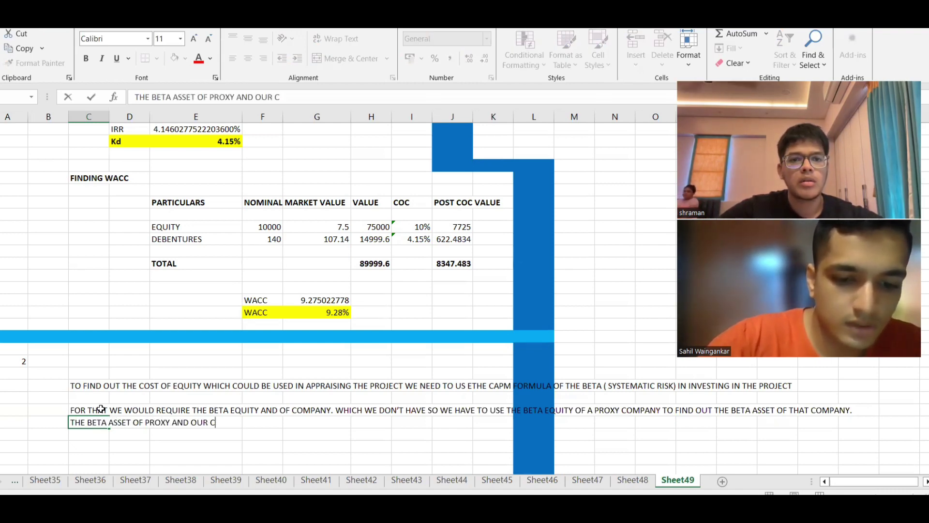
pyautogui.press('BackSpace')
pyautogui.press('BackSpace')
pyautogui.write('PANY IS THE SAME')
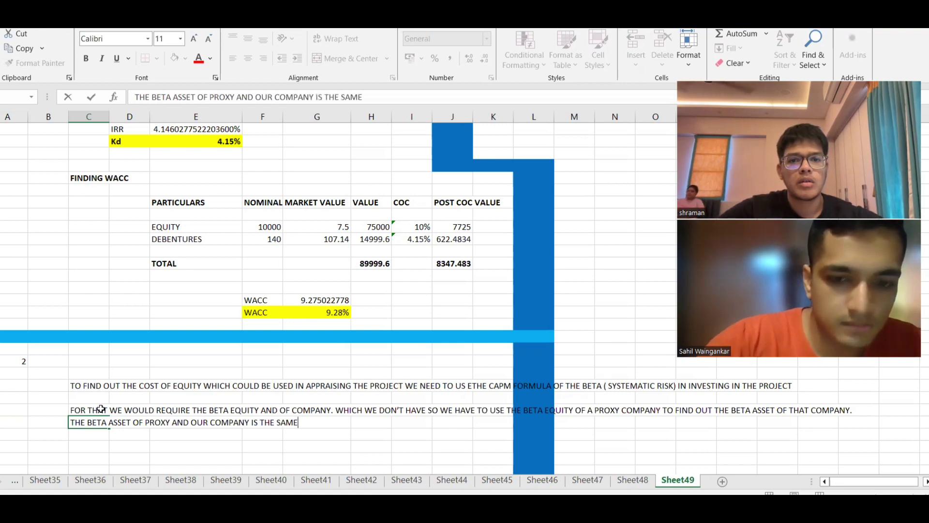
# Continue the third note with ". THUS, WE CAN USE THAT A RE GEARING IN ORDER TO"
pyautogui.write('. THUS, WE ')
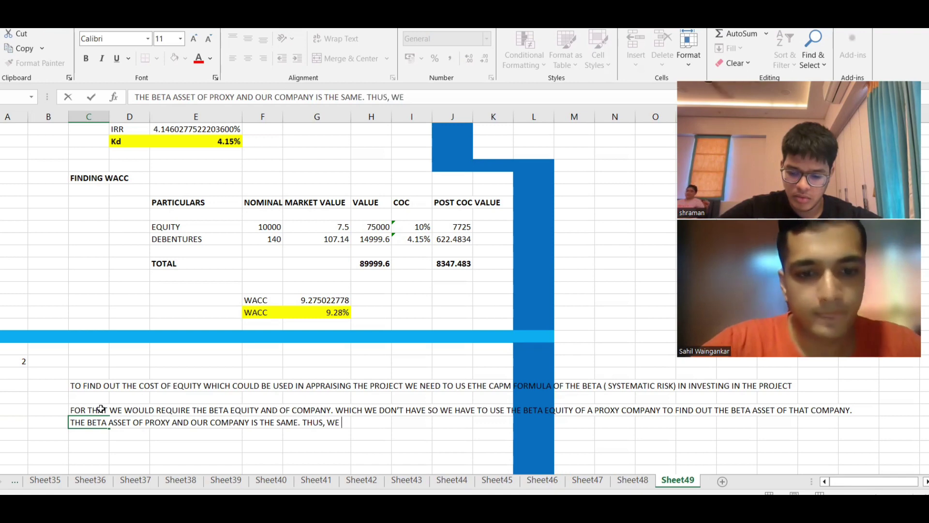
pyautogui.write('CAN USE THAT ')
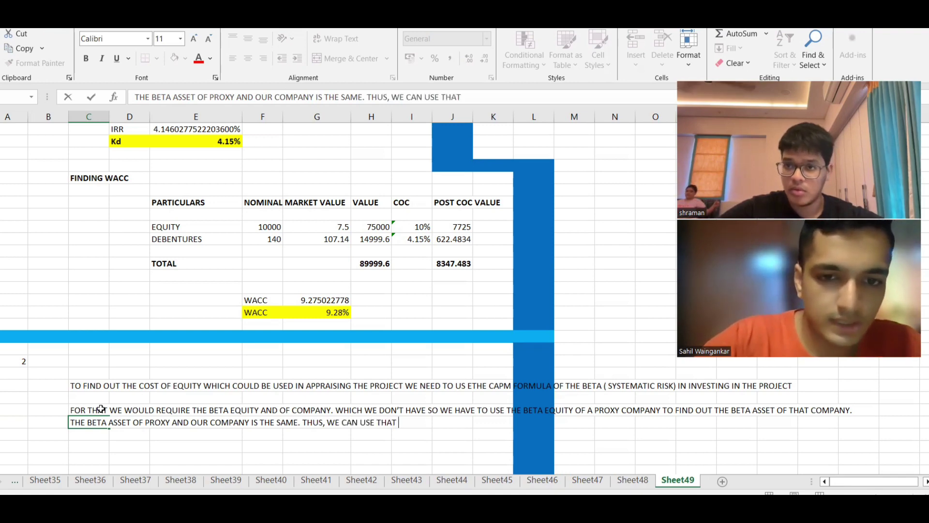
pyautogui.write('A RE G')
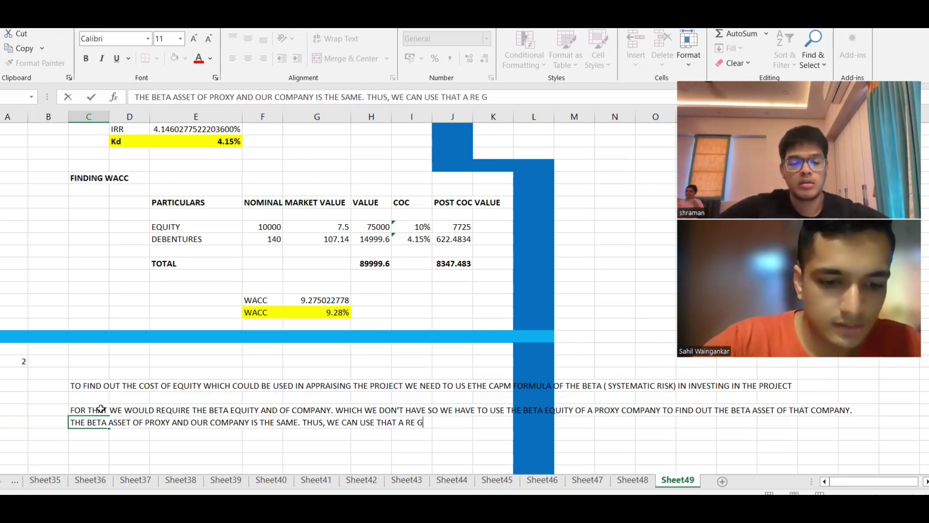
pyautogui.write('EARING IN ORER')
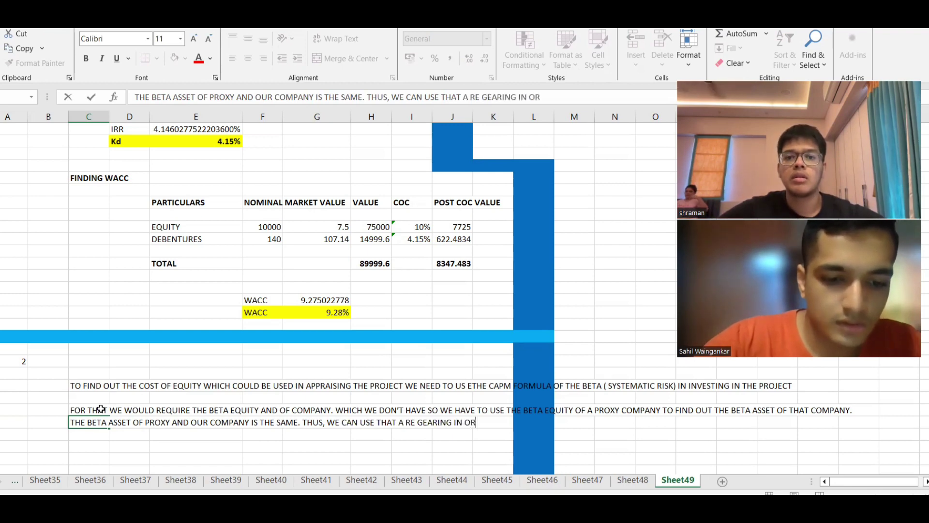
pyautogui.press('BackSpace')
pyautogui.write('DER TO')
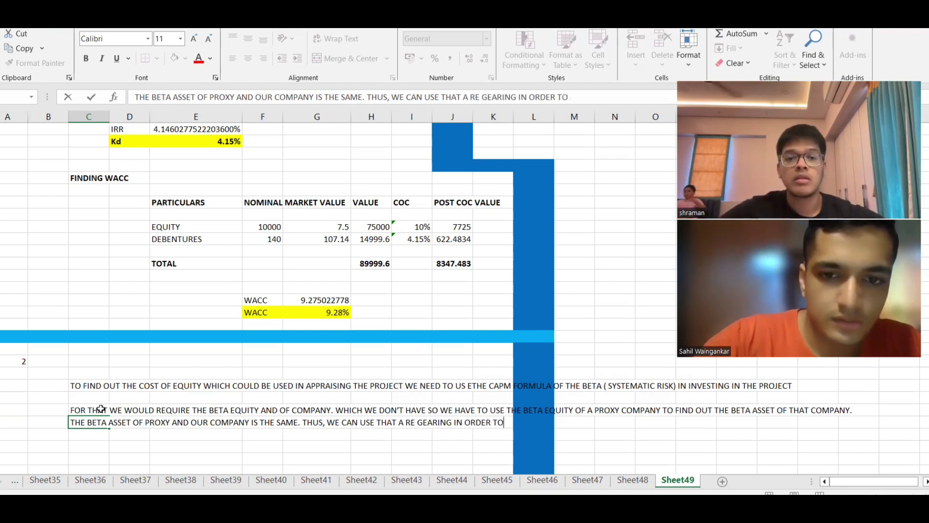
# Extend the third note with "FIND OUT THE EQUITY BETA OF OUR PROJECT COMPANY"
pyautogui.write(' FIND OUT THE EQUITY BETA OF OUR CA')
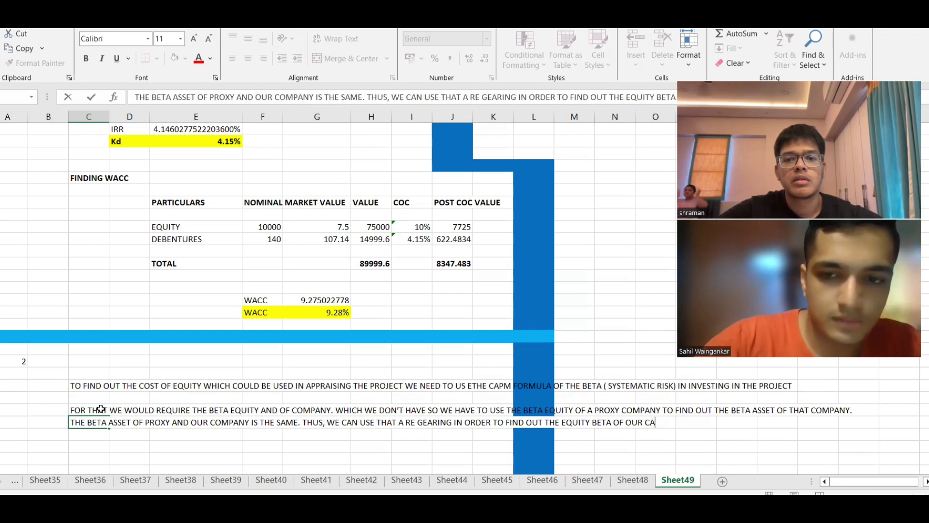
pyautogui.press('BackSpace')
pyautogui.press('BackSpace')
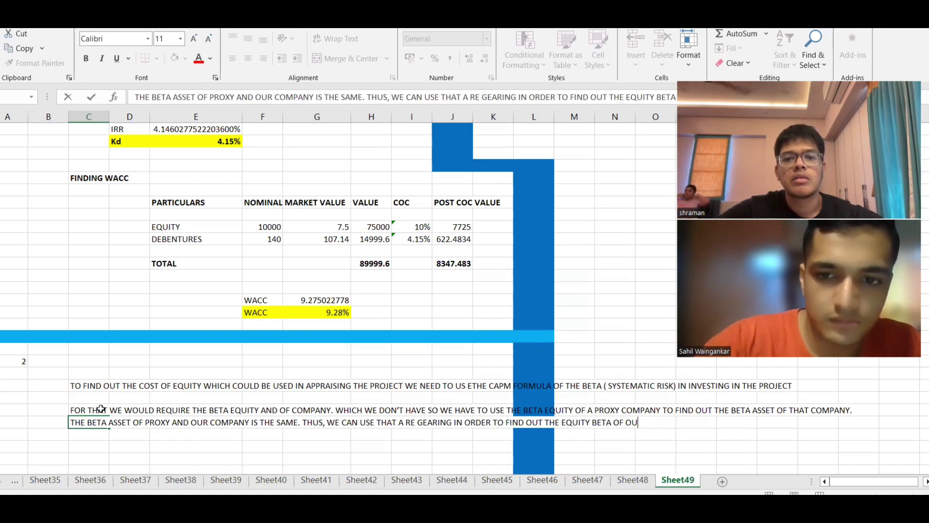
pyautogui.press('BackSpace')
pyautogui.write('UR PROJECT COMPANY')
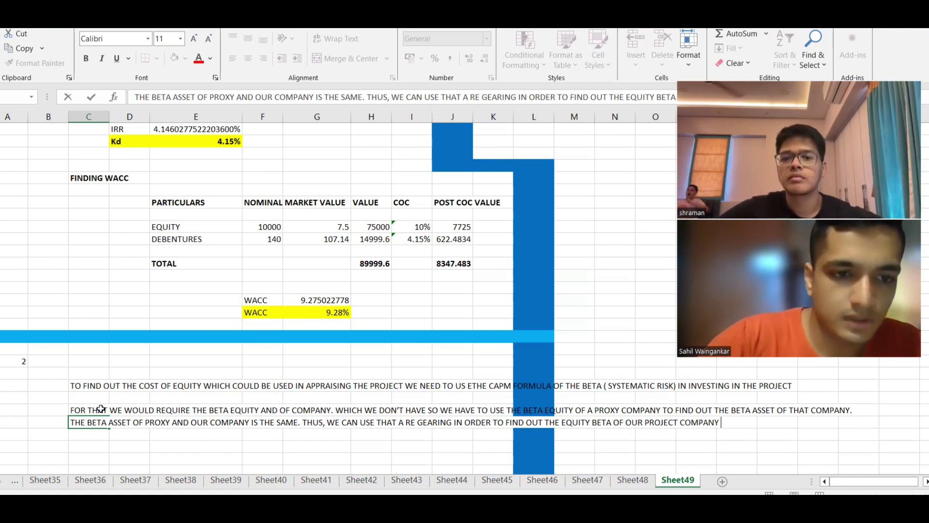
# Commit the third note and start a formula line below it in column C, reading "Beta ASSET = Beta EQUITY"
pyautogui.press('Return')
pyautogui.press('Return')
pyautogui.press('Return')
pyautogui.scroll(-3, 100, 408)
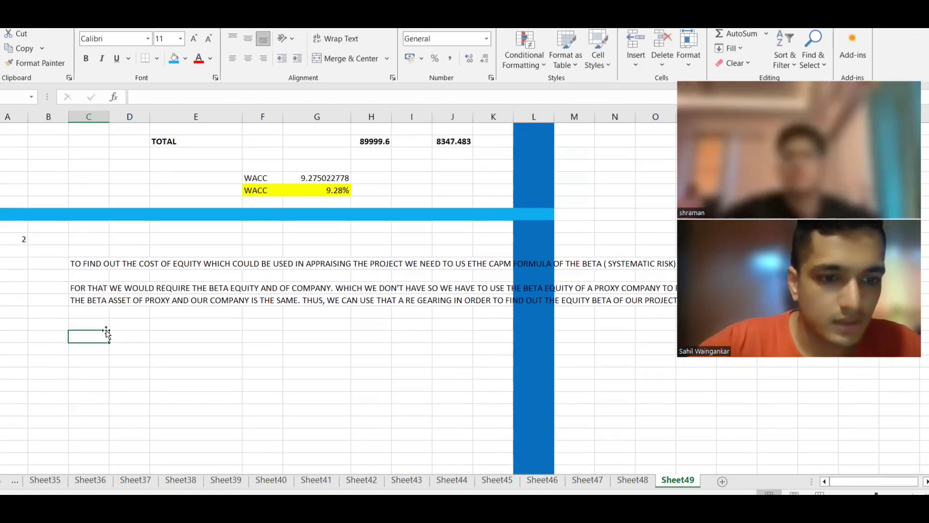
pyautogui.write('B')
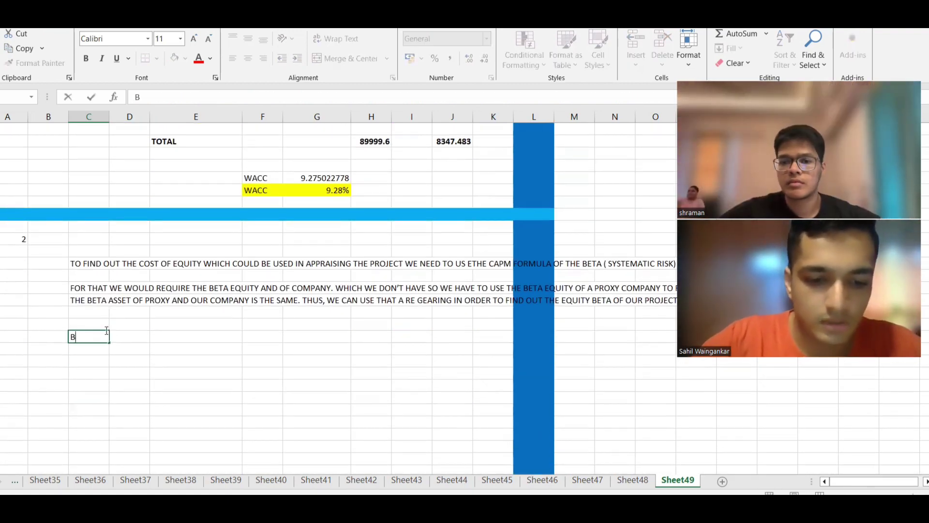
pyautogui.write('a')
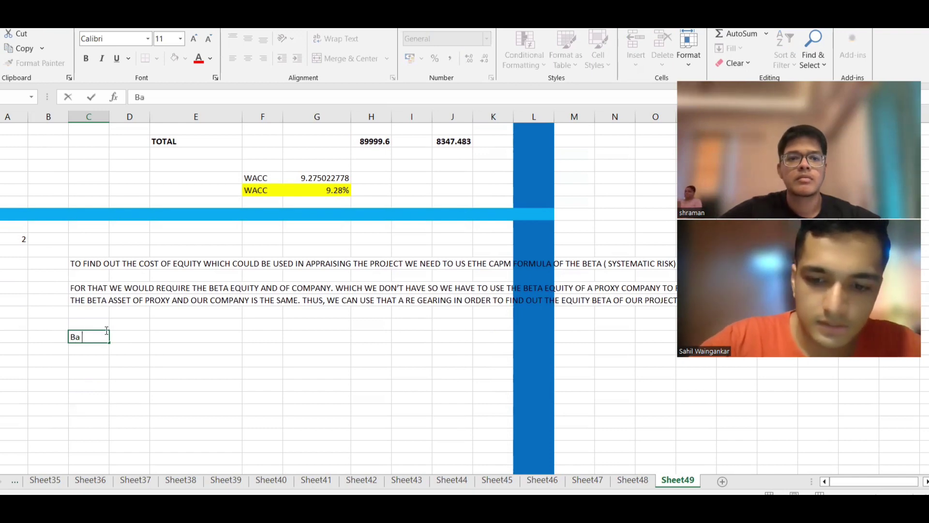
pyautogui.press('BackSpace')
pyautogui.press('BackSpace')
pyautogui.write('eta ASSET = Beta EQUITY ')
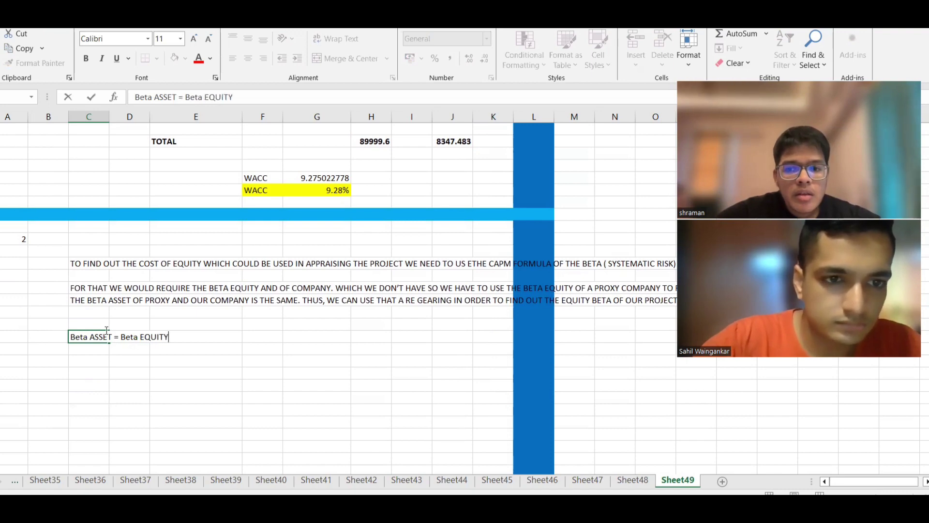
# Complete the asset beta formula line with the gearing fraction "( Ve/ Ve+Vd(1-T))"
pyautogui.write('(VR')
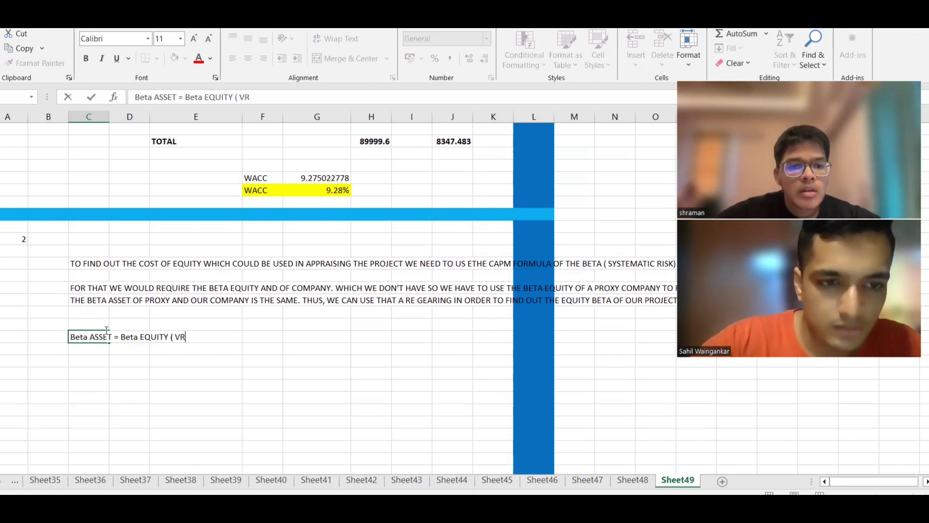
pyautogui.press('BackSpace')
pyautogui.press('BackSpace')
pyautogui.write('eta EQUITY ( ')
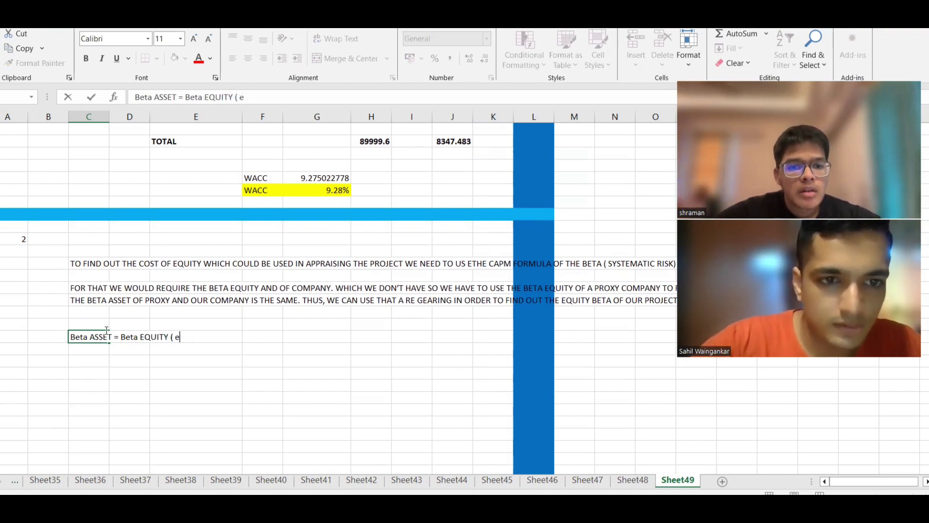
pyautogui.write('Ve/ ')
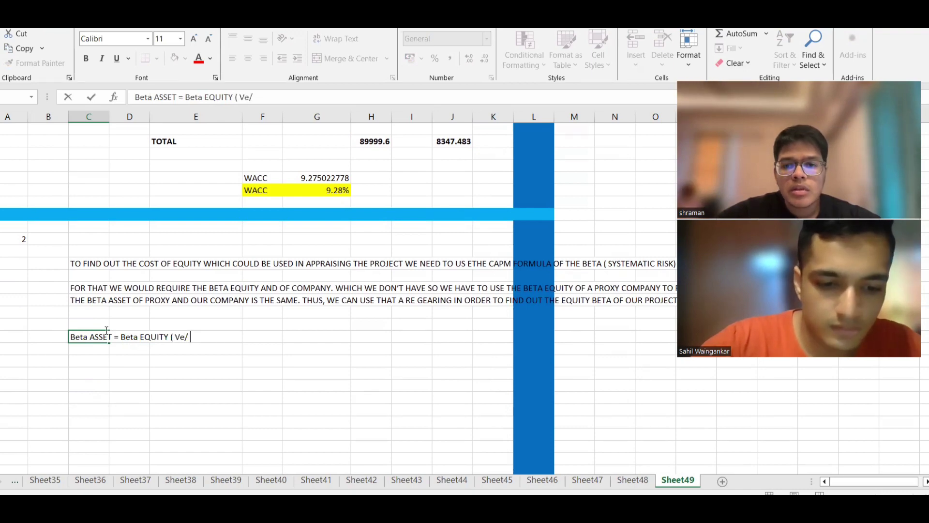
pyautogui.write('Ve')
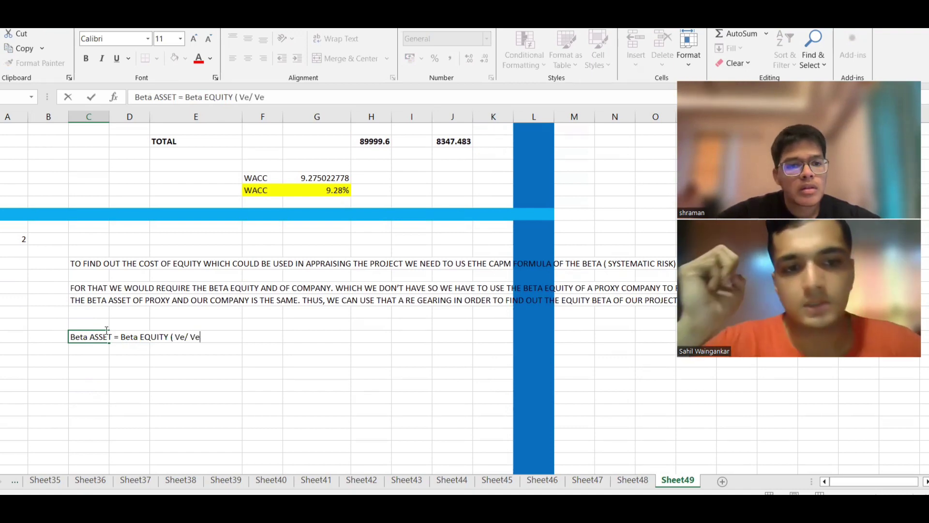
pyautogui.write('+')
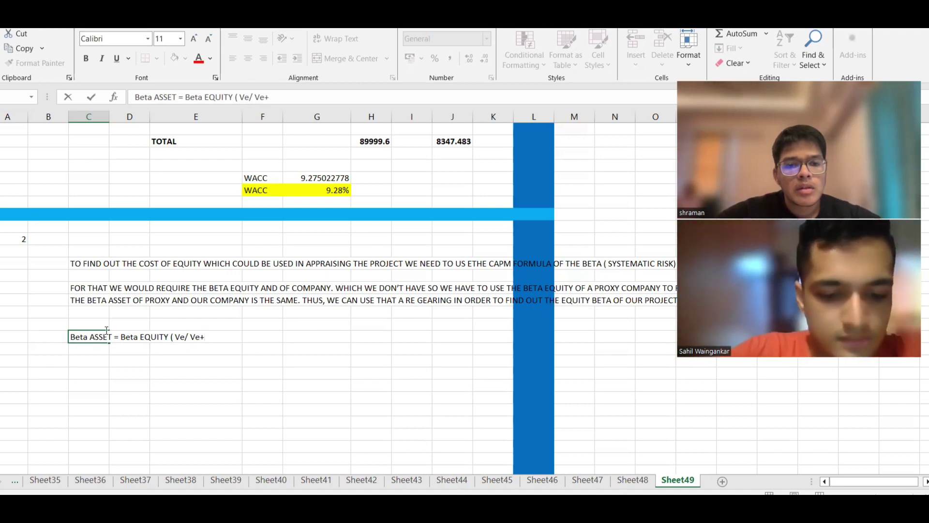
pyautogui.write('Vd')
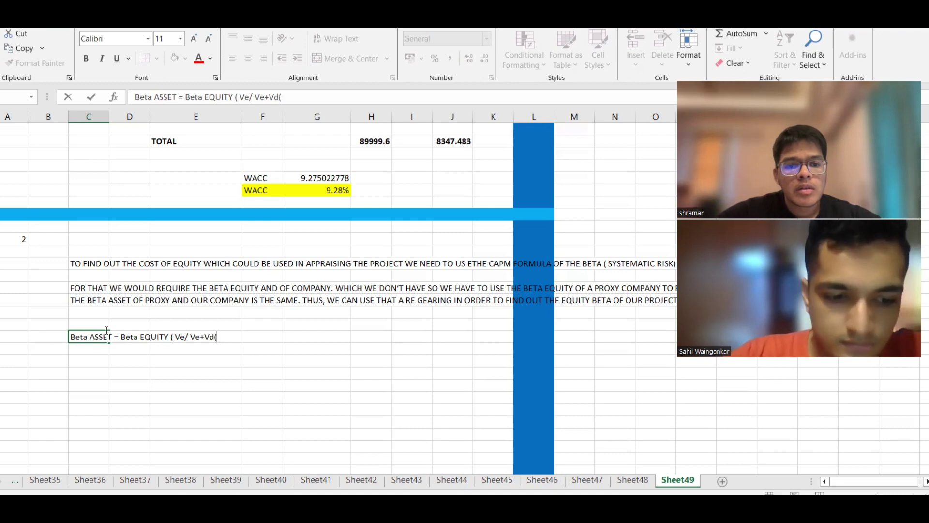
pyautogui.write('(1-T')
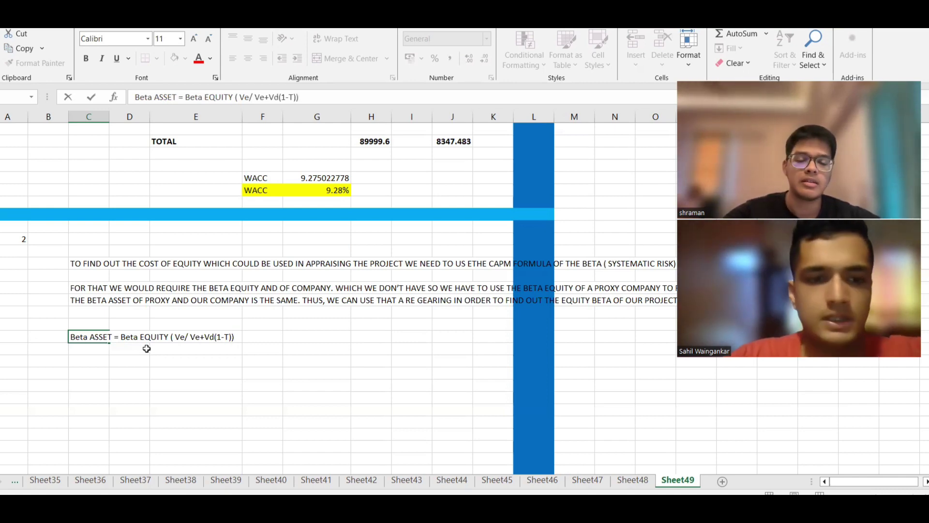
# Commit the formula line and enter the label "Beta asset" two rows below it in column C
pyautogui.click(125, 362)
pyautogui.click(94, 363)
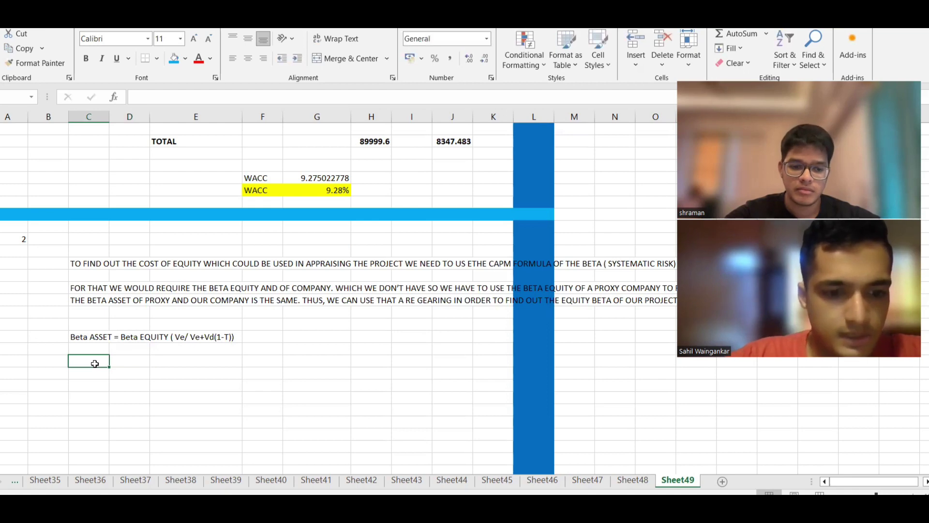
pyautogui.write('Beta')
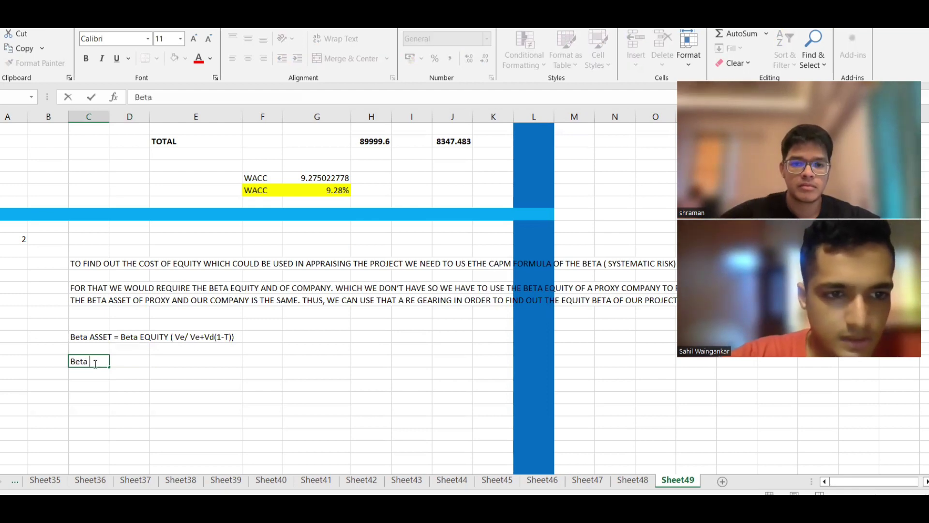
pyautogui.write(' asset')
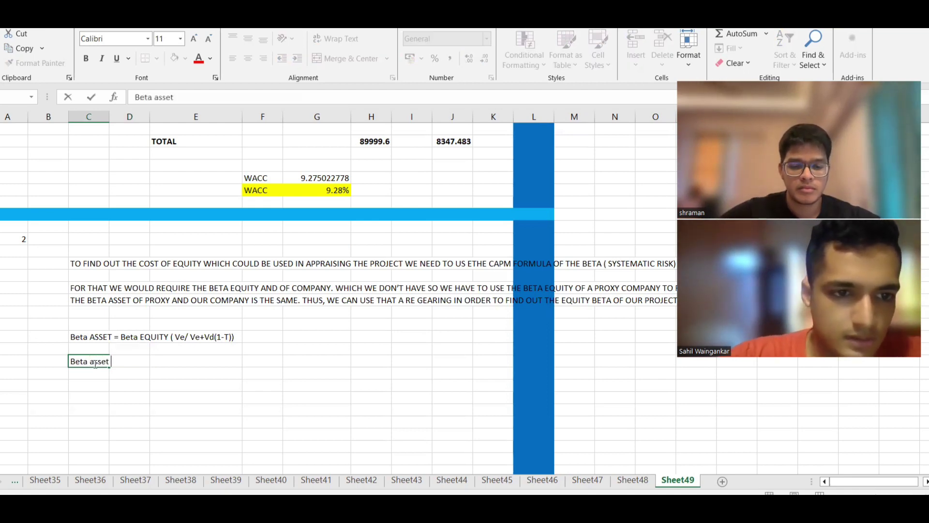
# Label the asset beta formula row "Hex CO" in column B
pyautogui.click(54, 361)
pyautogui.press('Up')
pyautogui.press('Up')
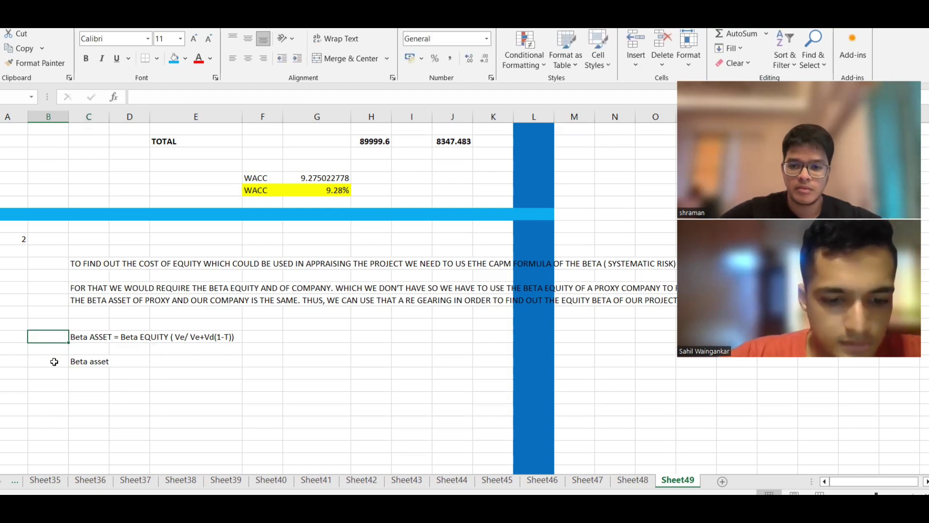
pyautogui.write('Hex C')
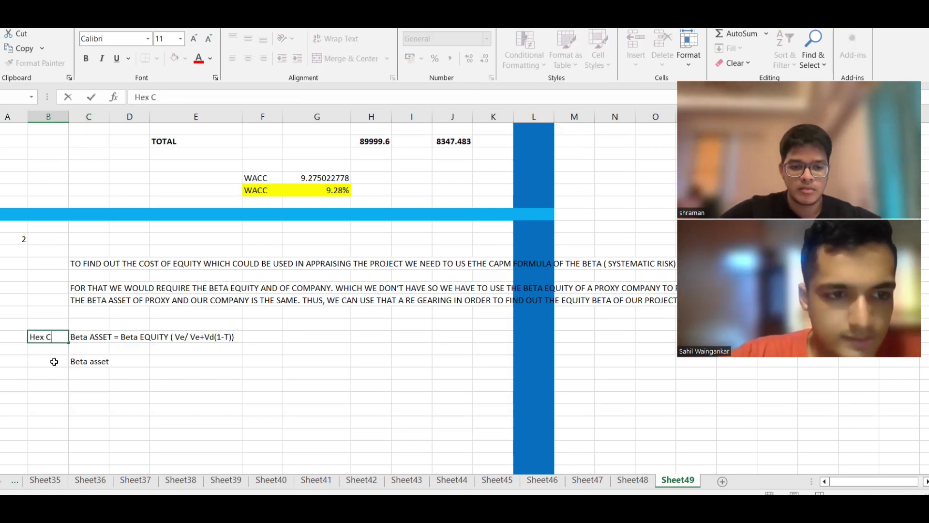
# Check Hex Co's equity beta in the question document, and begin the working beside the "Beta asset" label as plain text "1.2 *"
pyautogui.hotkey('alt', 'Tab')
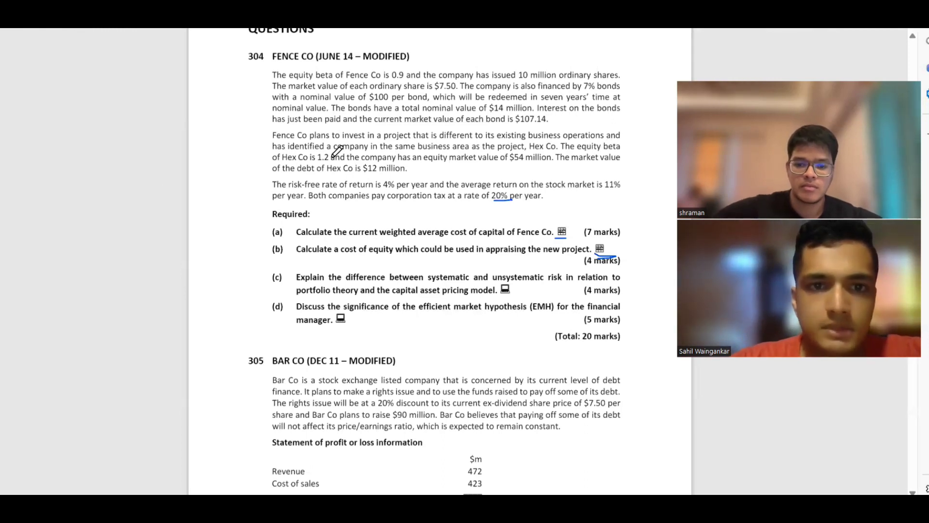
pyautogui.hotkey('alt', 'Tab')
pyautogui.click(125, 358)
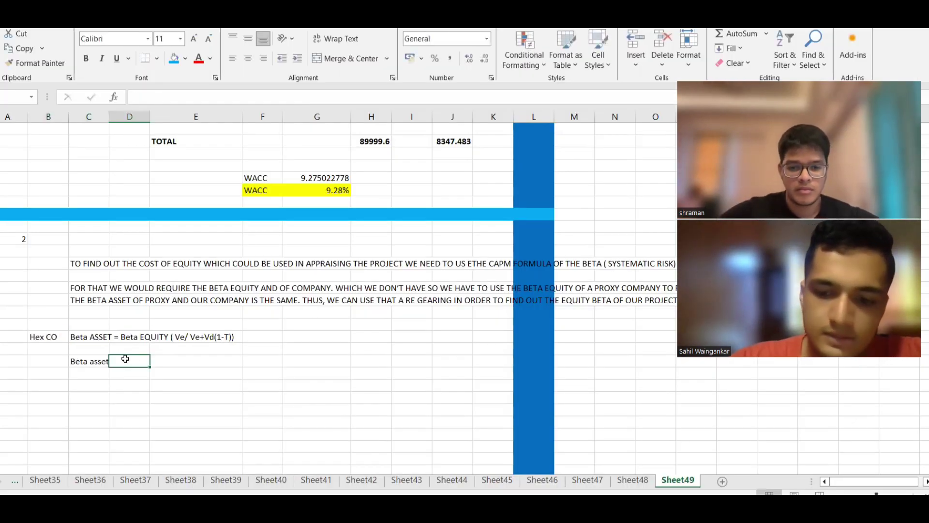
pyautogui.write('=')
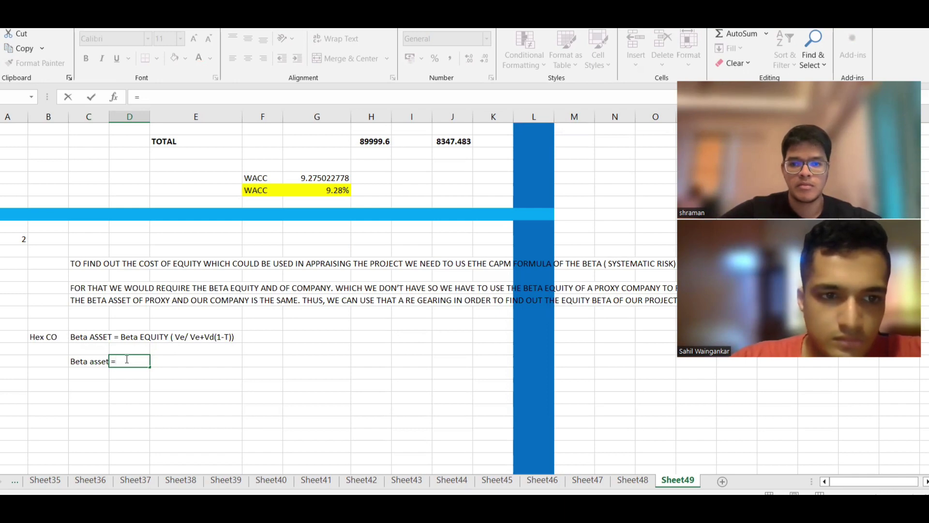
pyautogui.press('BackSpace')
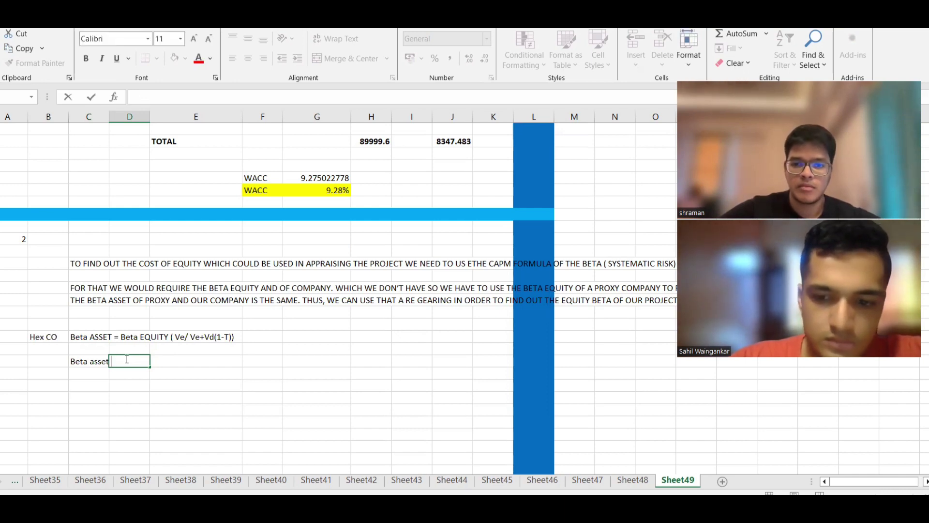
pyautogui.write('=1.')
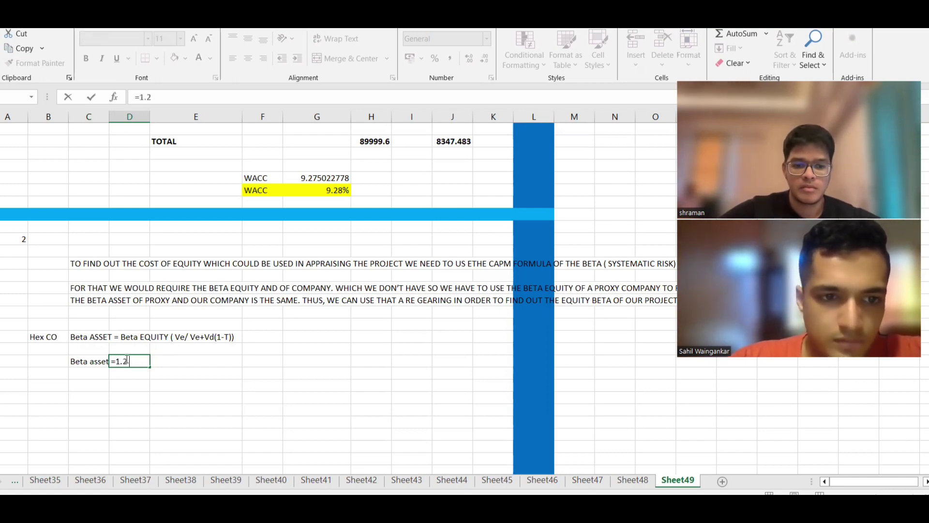
pyautogui.write('2 (')
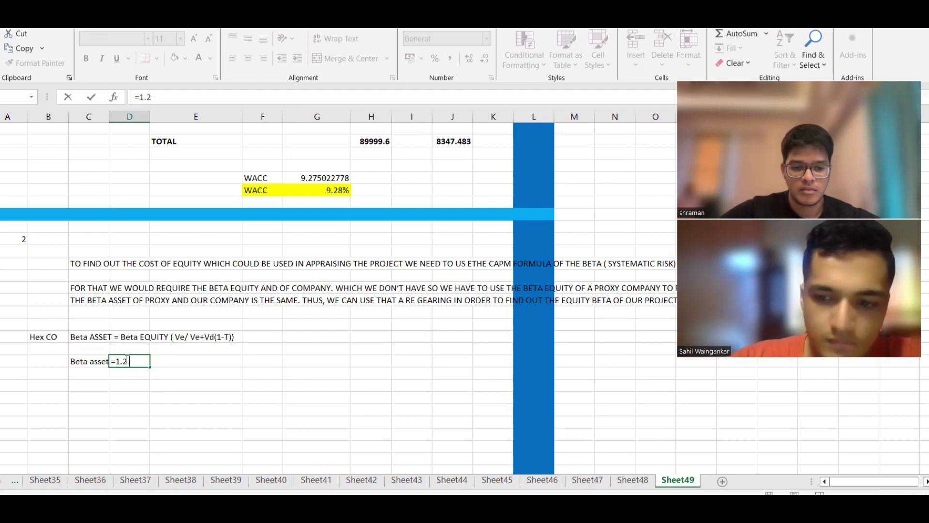
pyautogui.press('BackSpace')
pyautogui.press('BackSpace')
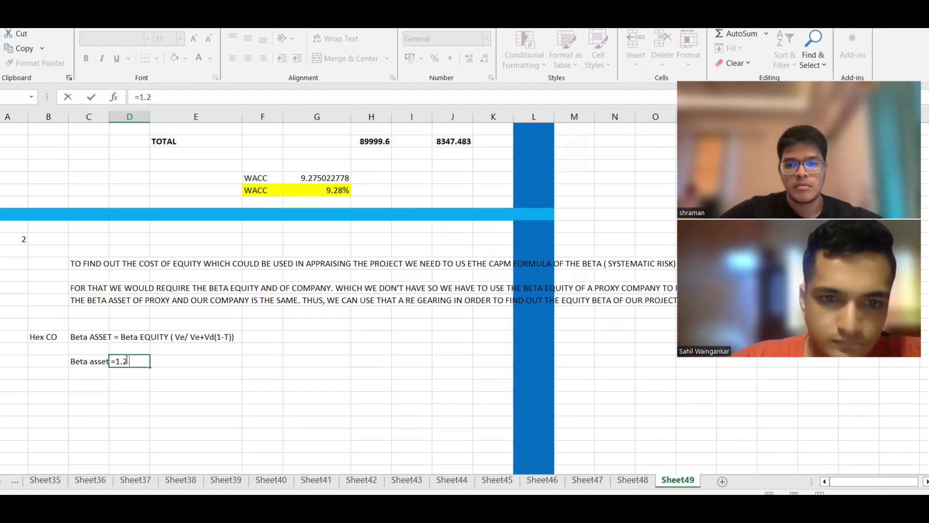
pyautogui.click(140, 97)
pyautogui.press('BackSpace')
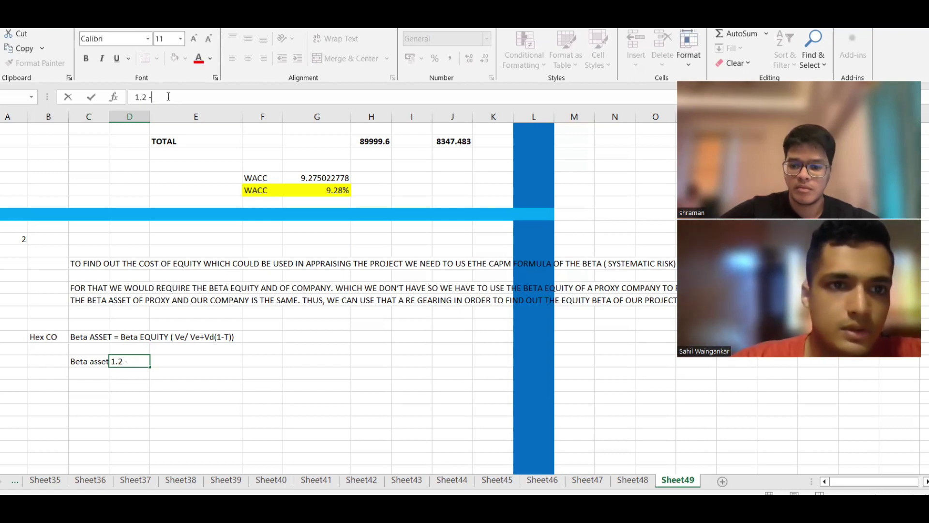
pyautogui.write('*')
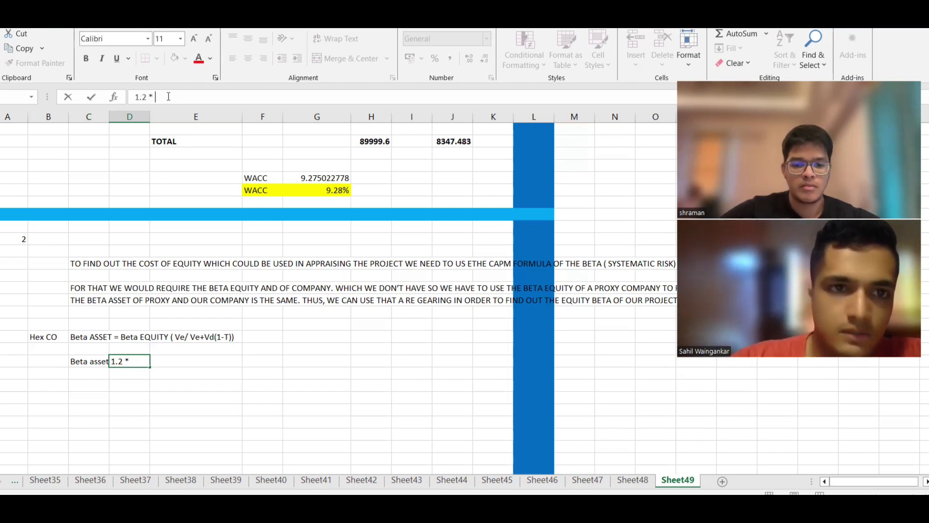
# Consult the question for Hex Co's equity and debt values, and extend the working to "1.2 * ( 54/54+12(1-.2)"
pyautogui.hotkey('alt', 'Tab')
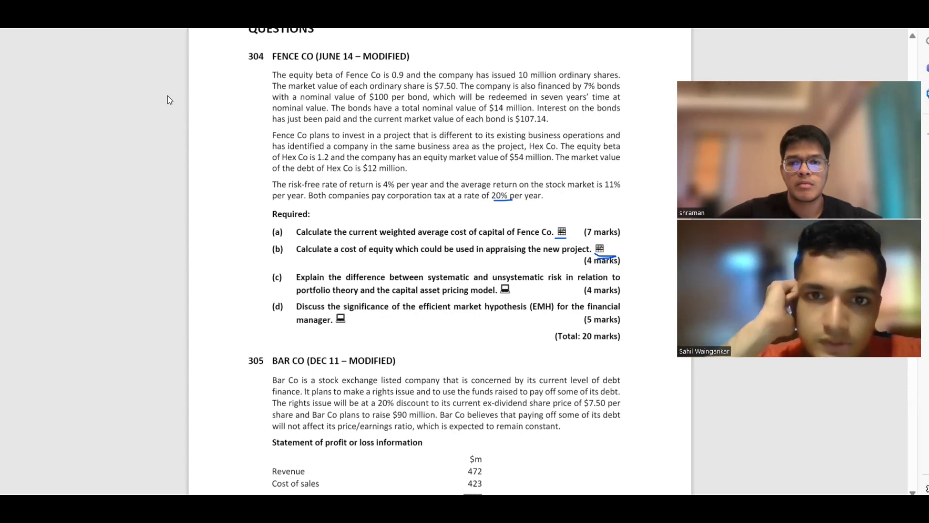
pyautogui.hotkey('alt', 'Tab')
pyautogui.write('5')
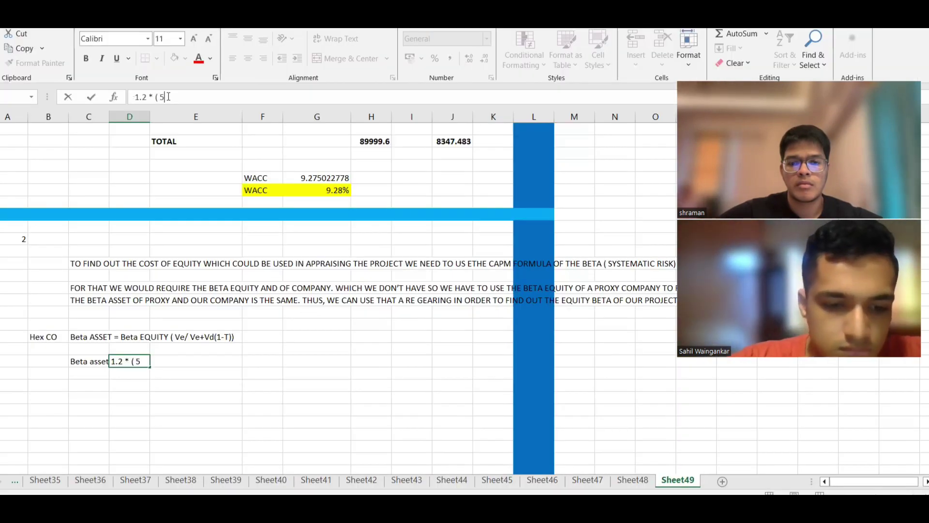
pyautogui.write('4/53+')
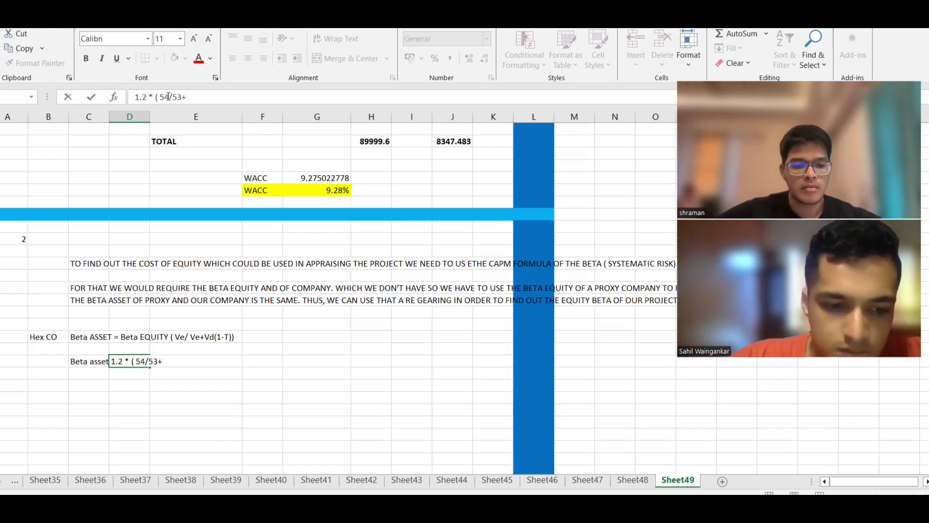
pyautogui.press('BackSpace')
pyautogui.press('BackSpace')
pyautogui.press('BackSpace')
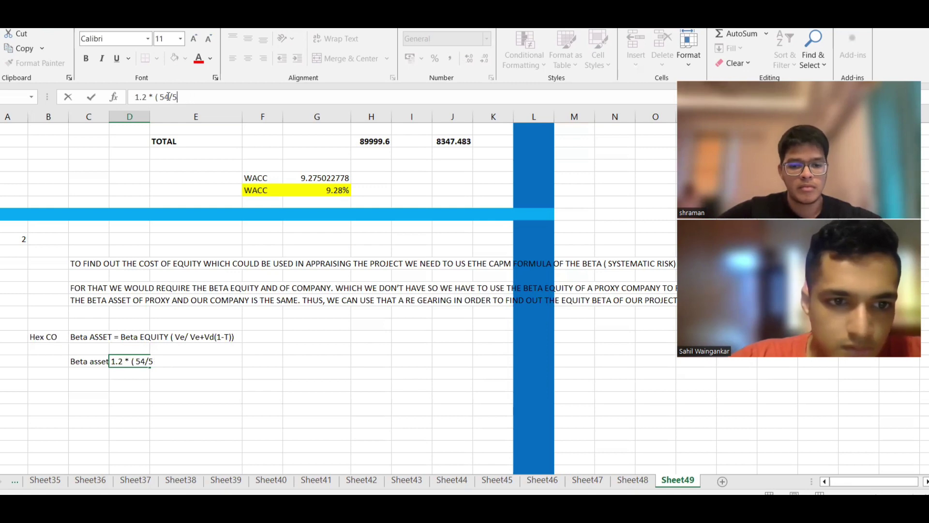
pyautogui.write('4+12')
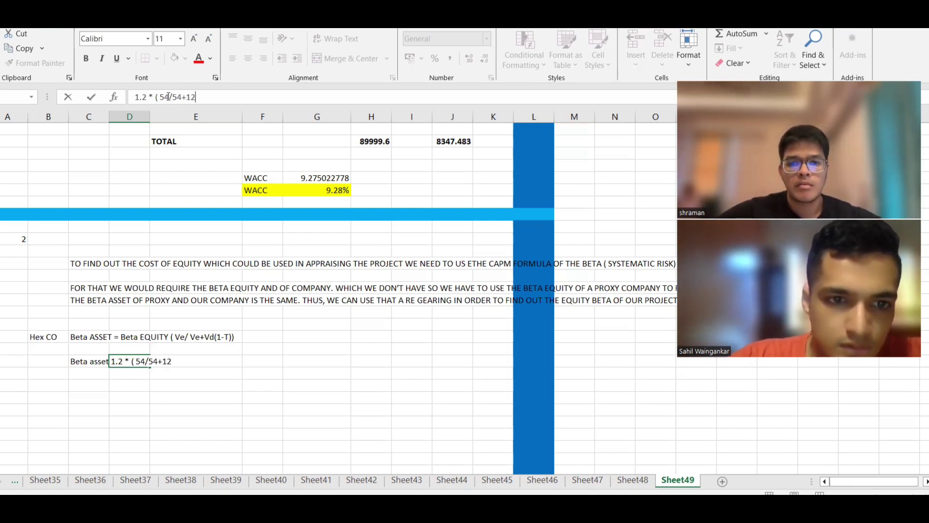
pyautogui.write('(')
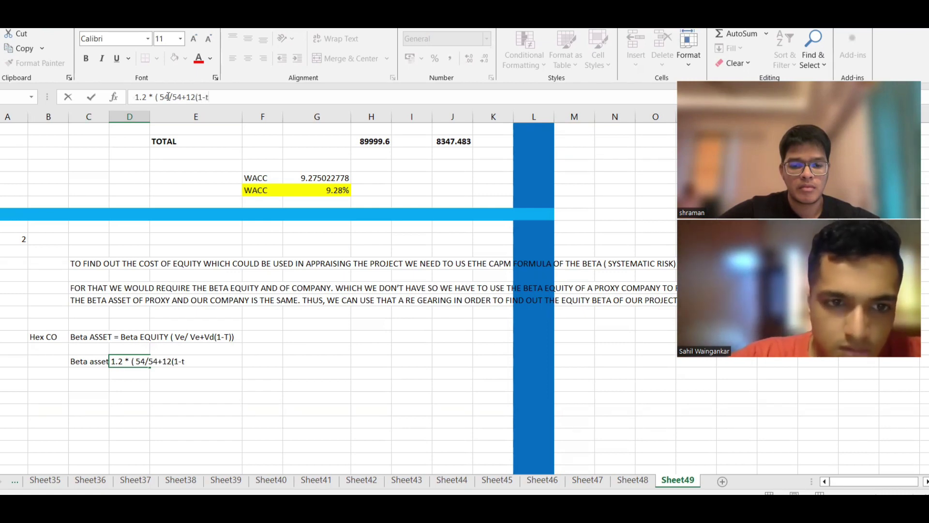
pyautogui.write('1-.2')
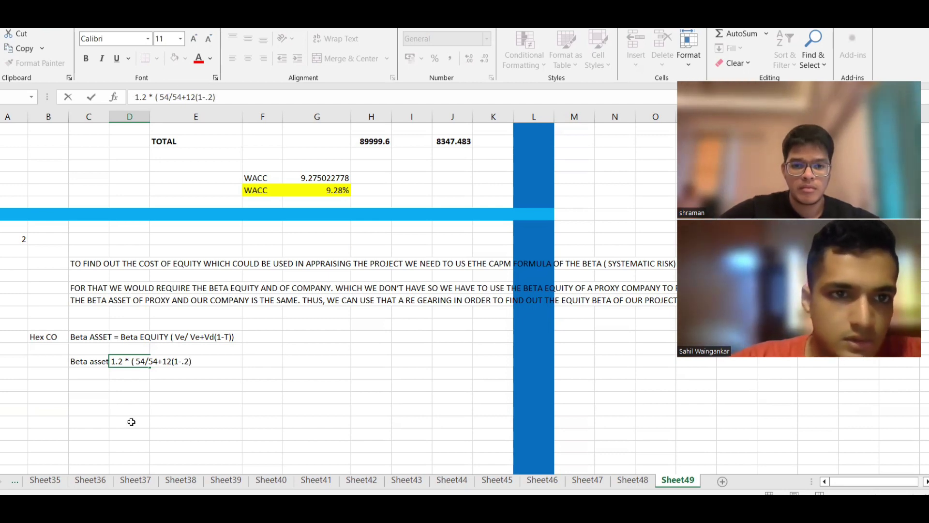
# Commit the asset beta working and copy its text into the column D cell two rows below
pyautogui.click(128, 443)
pyautogui.click(140, 358)
pyautogui.moveTo(215, 96); pyautogui.dragTo(121, 101)
pyautogui.hotkey('ctrl', 'c')
pyautogui.click(126, 386)
pyautogui.hotkey('ctrl', 'v')
pyautogui.click(135, 96)
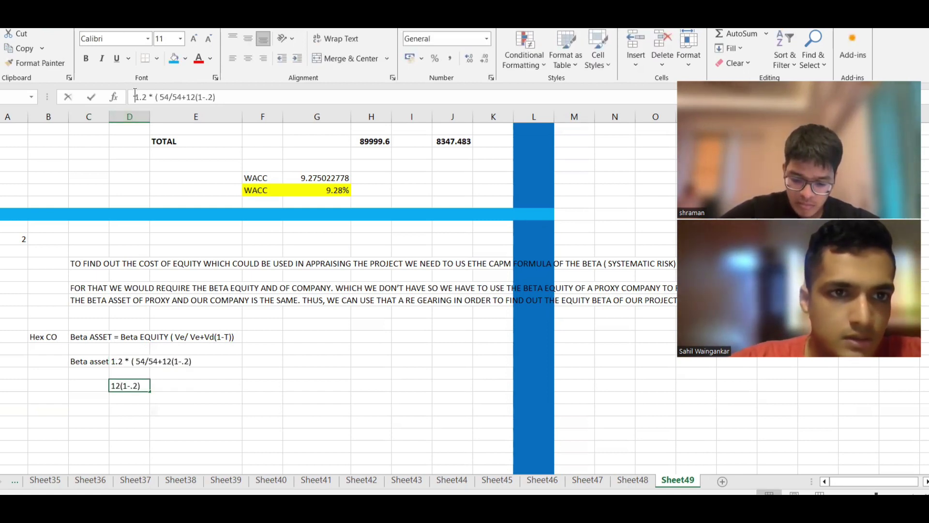
pyautogui.write('0')
pyautogui.press('BackSpace')
pyautogui.write('=')
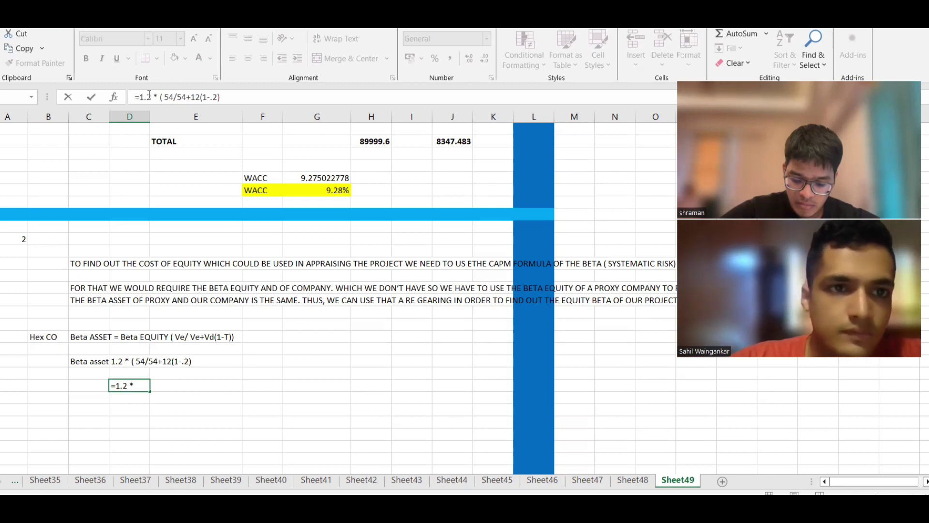
pyautogui.press('BackSpace')
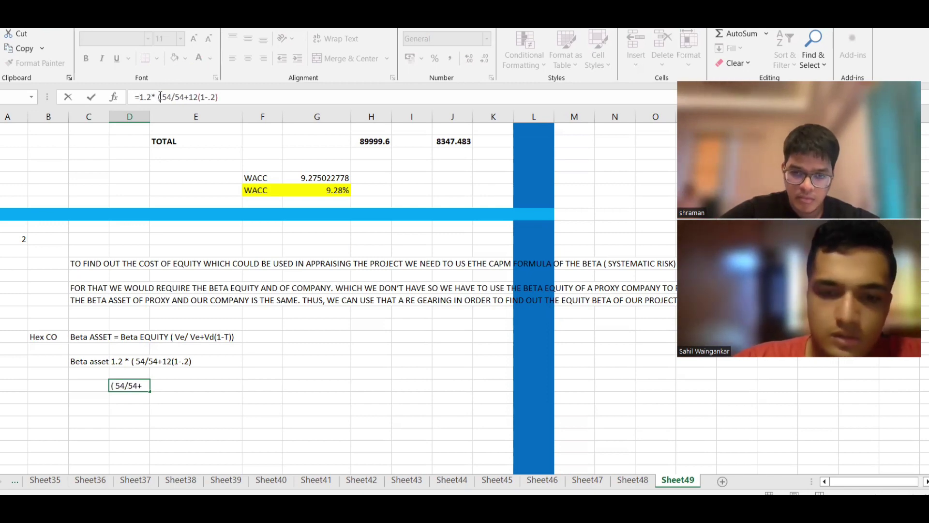
pyautogui.press('BackSpace')
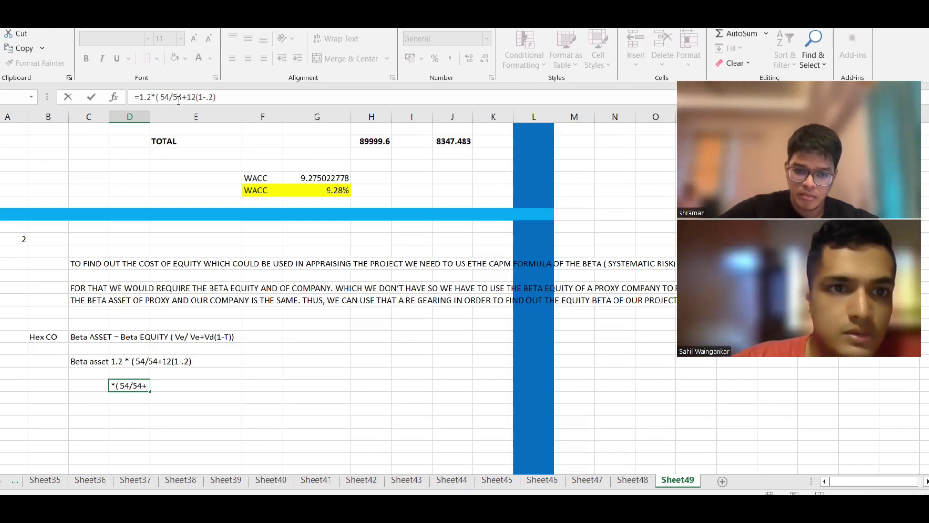
pyautogui.click(176, 98)
pyautogui.write('(')
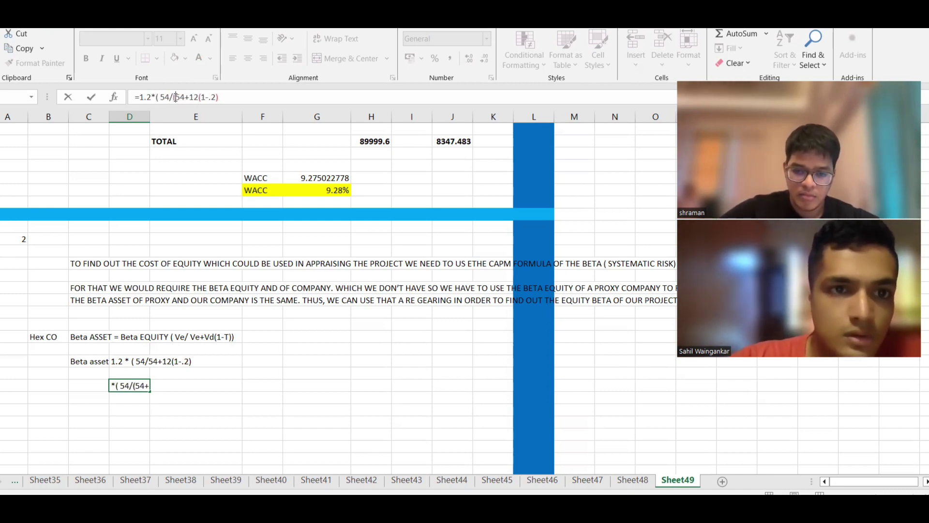
pyautogui.click(221, 96)
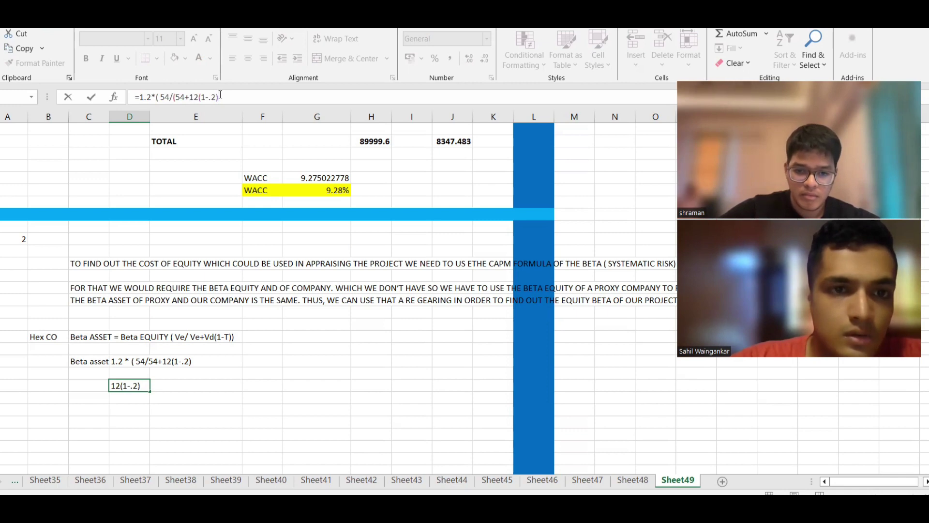
pyautogui.write(')')
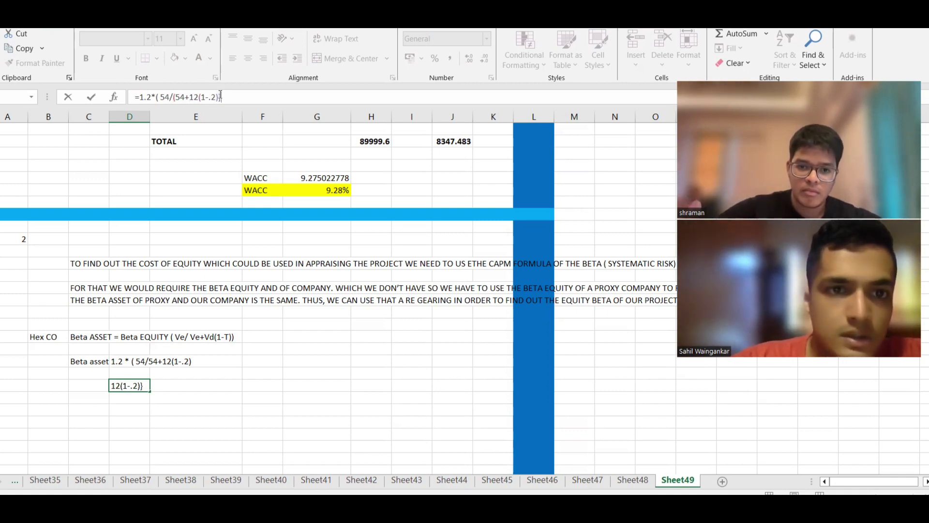
pyautogui.click(180, 97)
pyautogui.press('BackSpace')
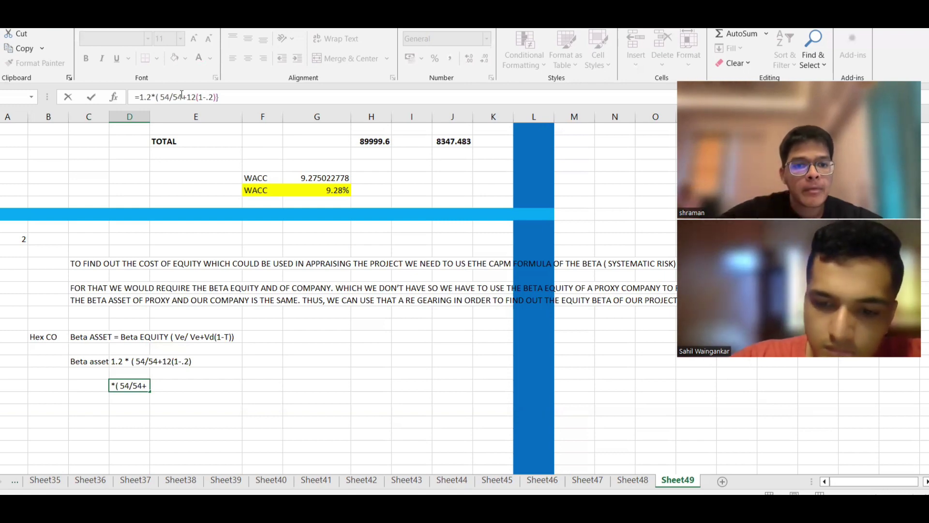
pyautogui.write('(')
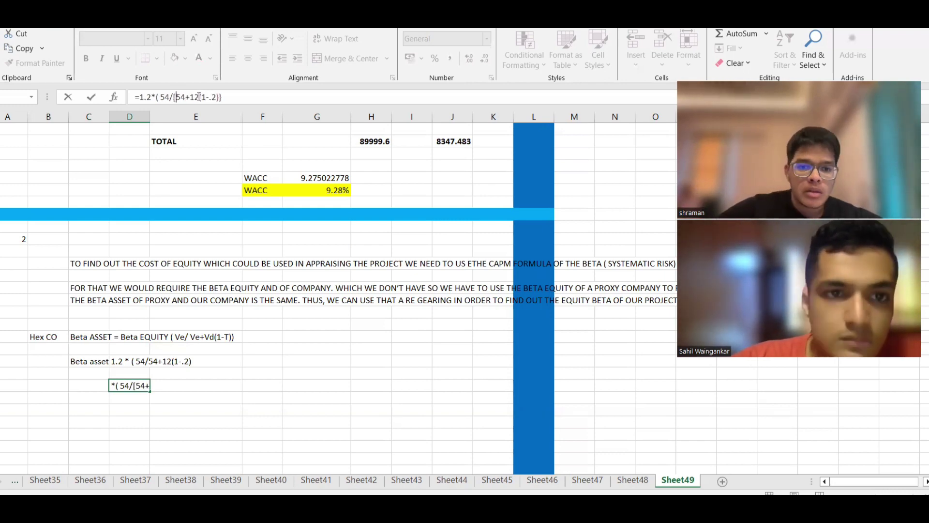
pyautogui.click(223, 96)
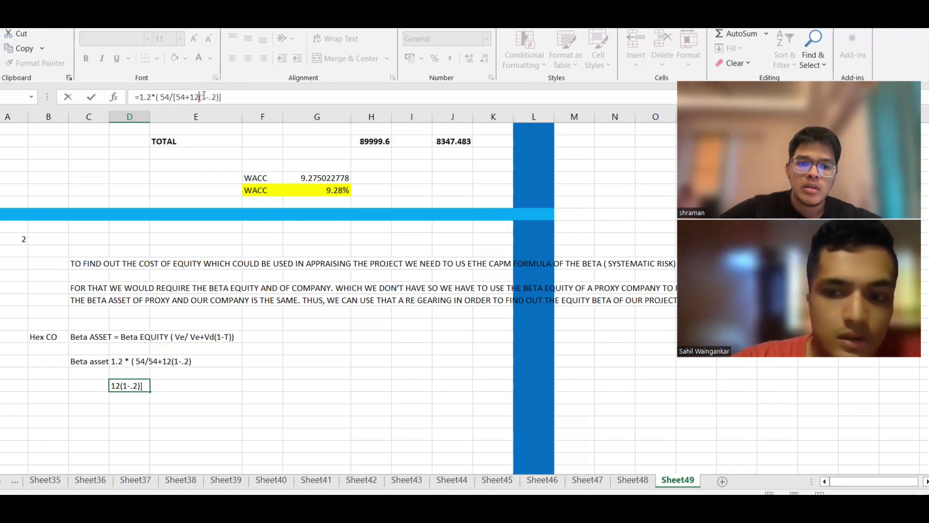
pyautogui.write('*')
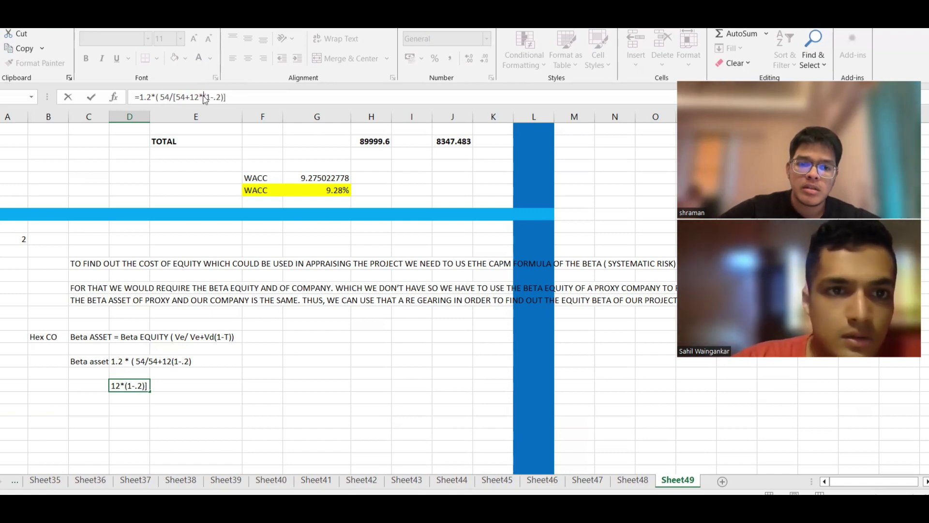
pyautogui.press('Return')
pyautogui.click(460, 302)
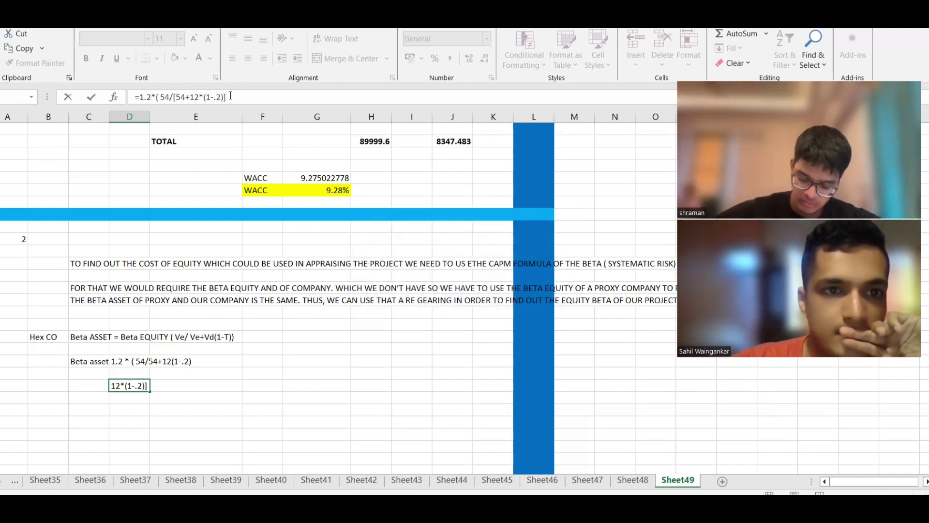
pyautogui.press('Escape')
# List the input labels "Beta equity", "Ve" and "Vd" down column E, starting two rows below the asset beta working
pyautogui.click(202, 394)
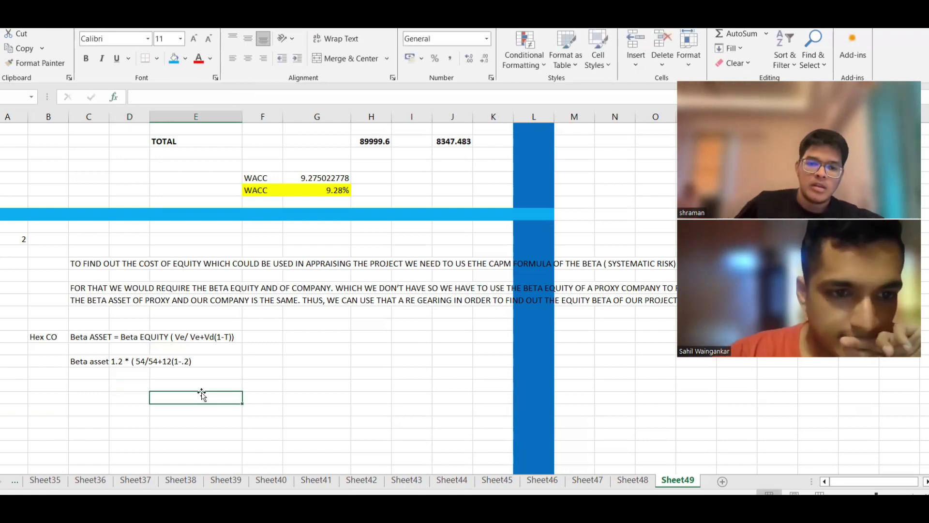
pyautogui.click(138, 384)
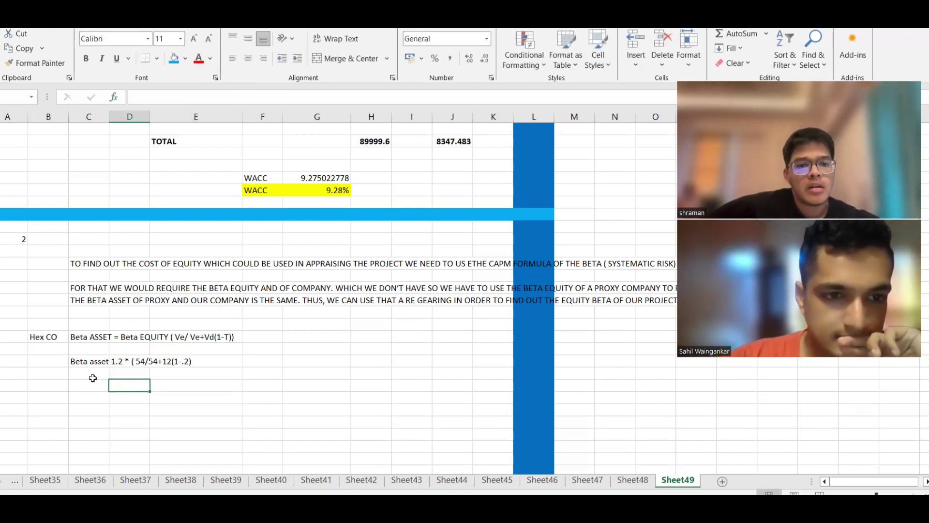
pyautogui.press('Left')
pyautogui.press('Right')
pyautogui.press('Right')
pyautogui.press('Right')
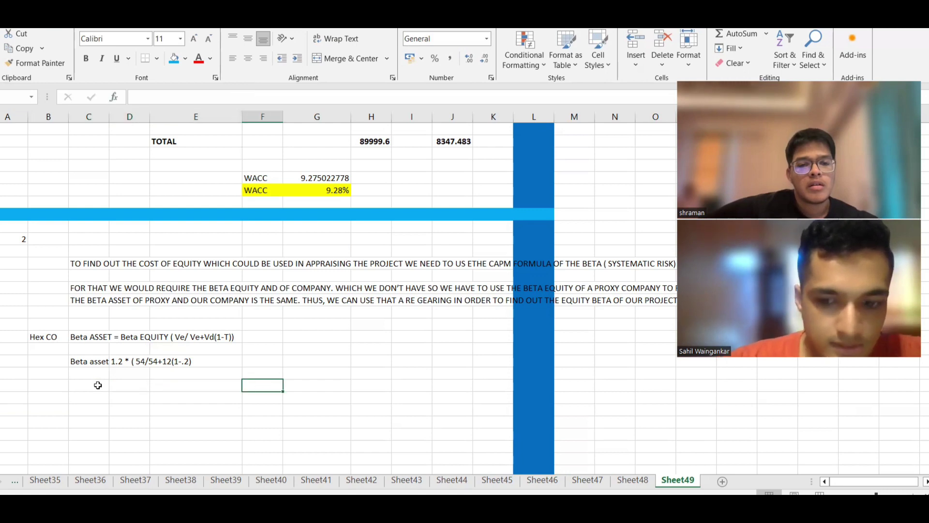
pyautogui.press('Left')
pyautogui.press('F2')
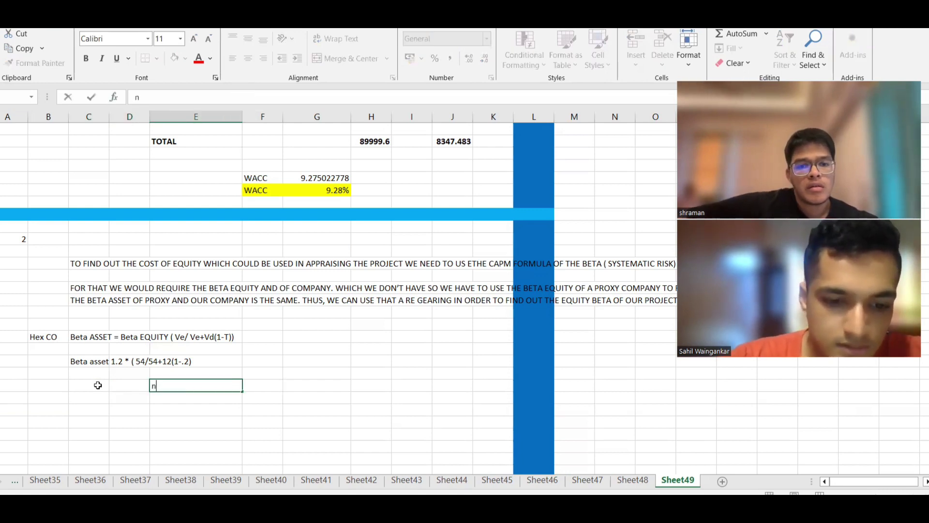
pyautogui.write('Bet')
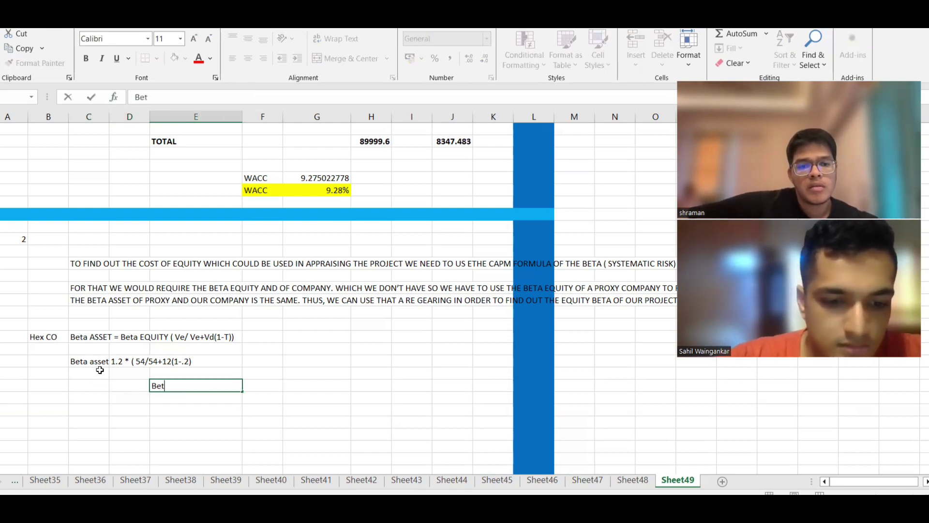
pyautogui.write('a equity')
pyautogui.press('Return')
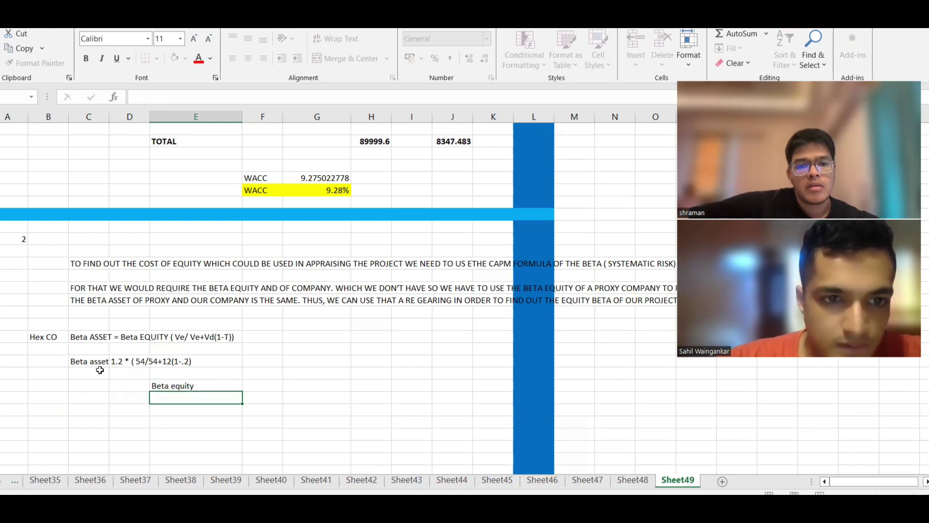
pyautogui.write('v')
pyautogui.write("Ve 'Vd")
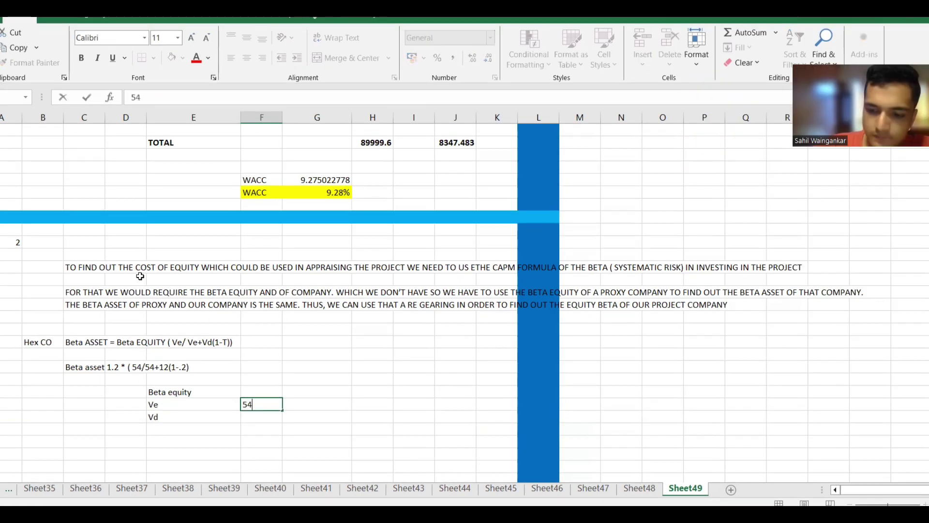
# Enter 54 for Ve and 12 for Vd in column F, and add a "tax" row with 20%
pyautogui.press('Return')
pyautogui.write('12')
pyautogui.press('Return')
pyautogui.press('Left')
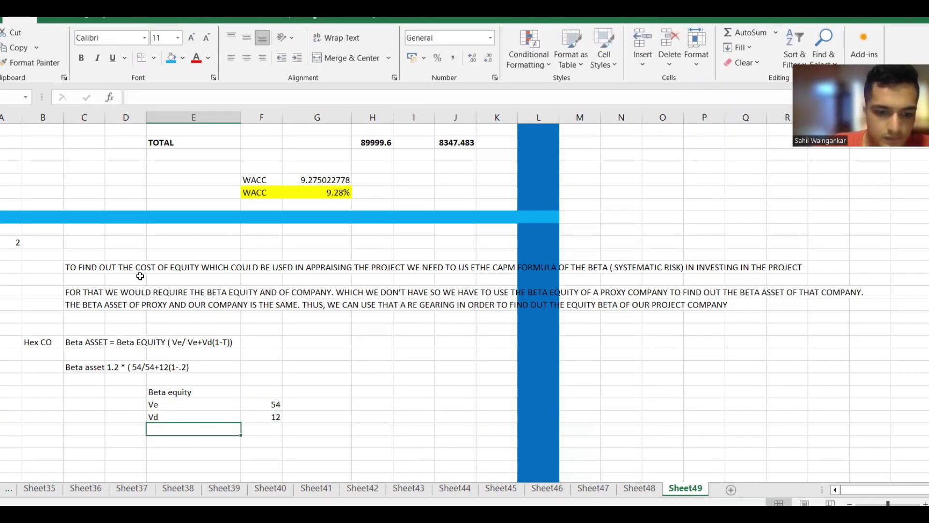
pyautogui.write('tax')
pyautogui.press('Tab')
pyautogui.write('20%')
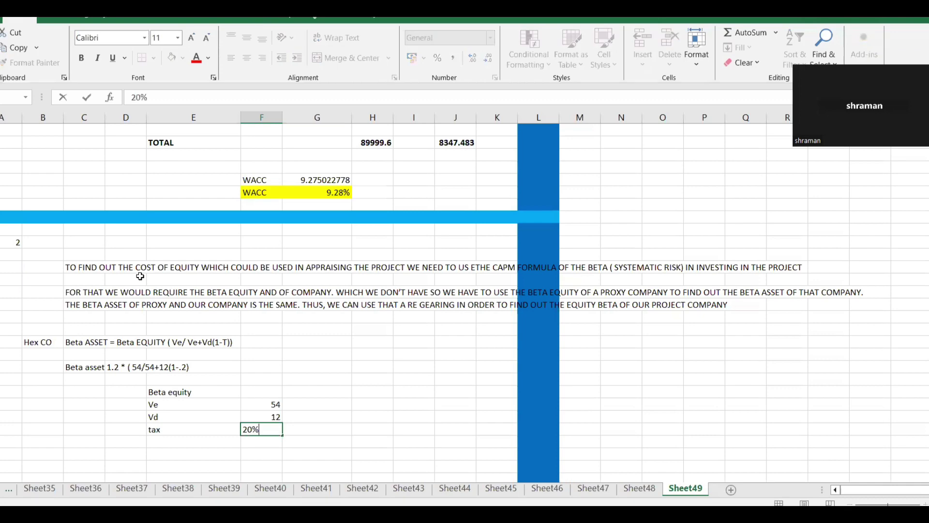
# Set the Beta equity value in column F to 1.2
pyautogui.press('Up')
pyautogui.press('Up')
pyautogui.press('Up')
pyautogui.write('1.2')
pyautogui.press('Return')
# Add a "Vd(1-t)" row two rows below tax, calculated from the cells as Vd * (1 - tax)
pyautogui.scroll(-2, 165, 363)
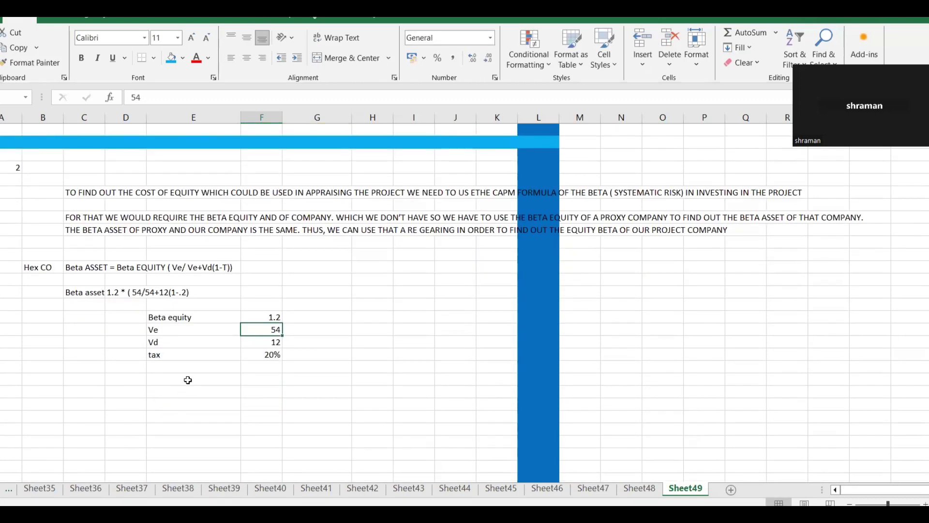
pyautogui.click(93, 269)
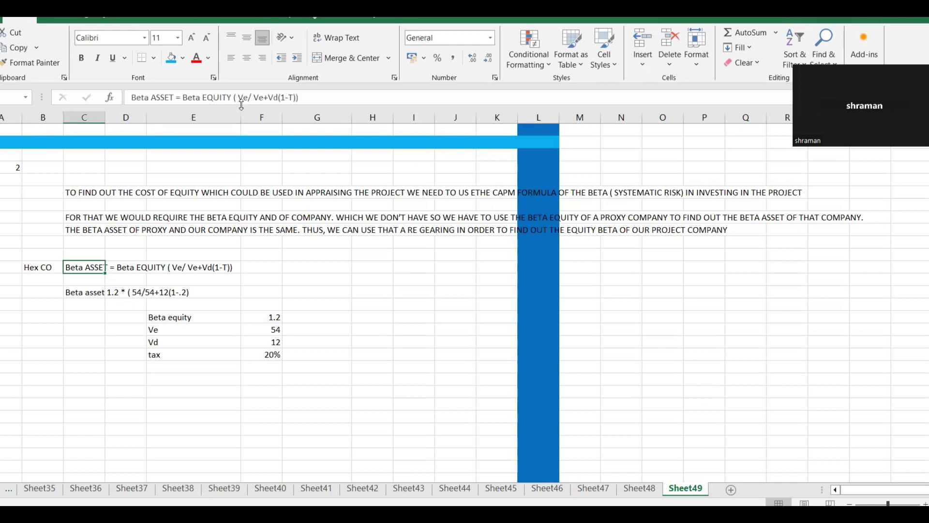
pyautogui.click(191, 377)
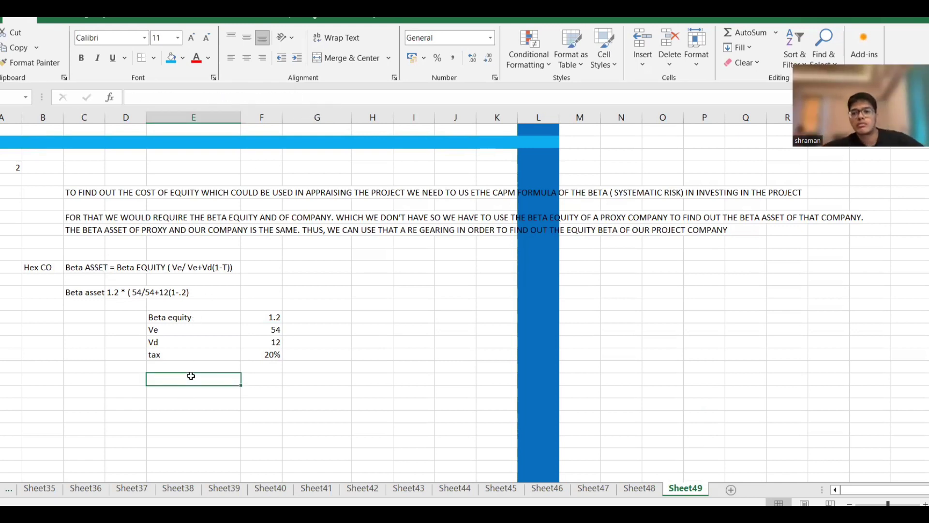
pyautogui.write('Vd(1-t')
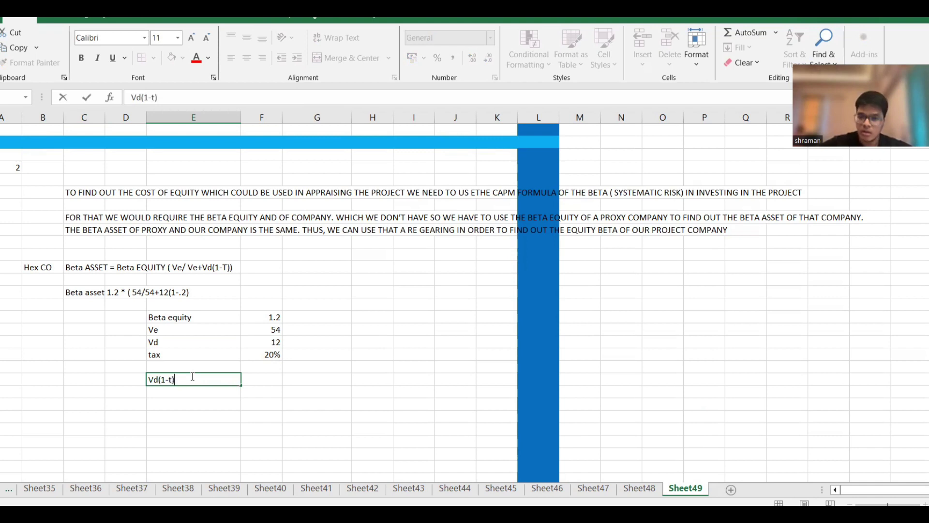
pyautogui.press('Tab')
pyautogui.write('=')
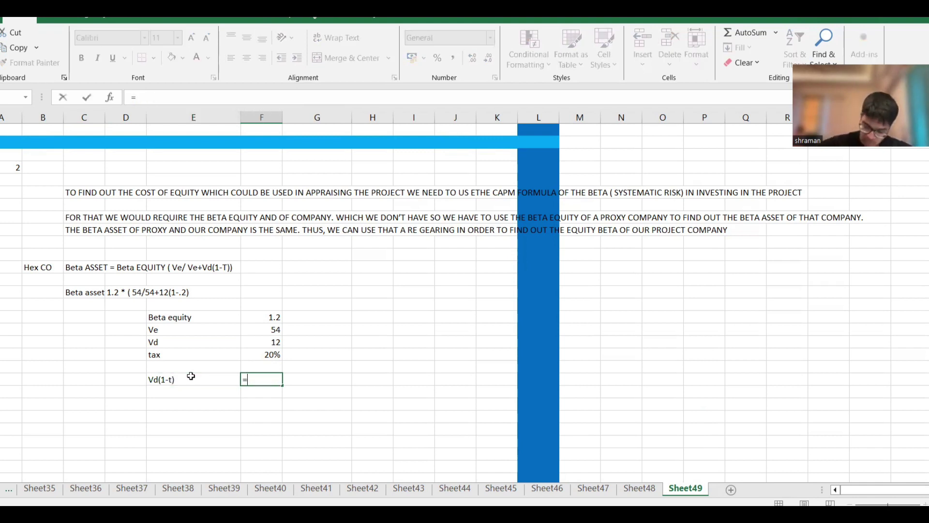
pyautogui.click(263, 341)
pyautogui.write('*')
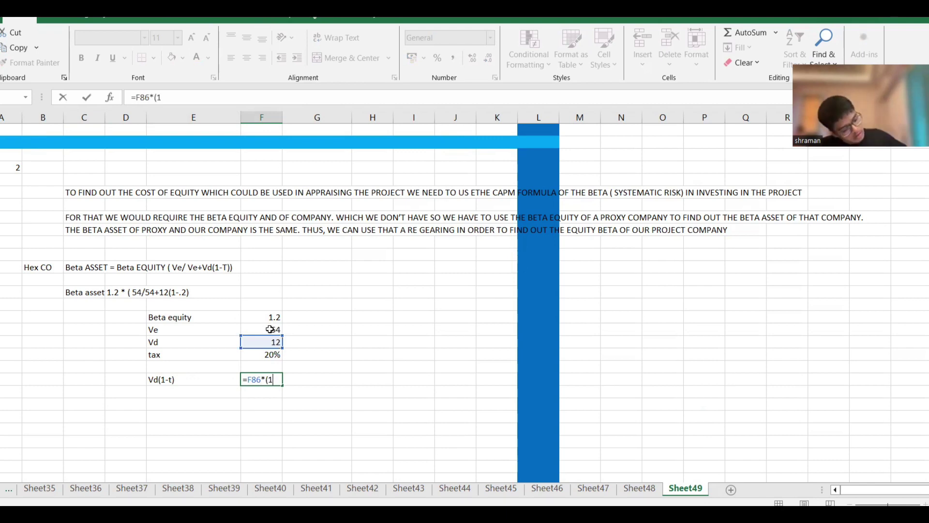
pyautogui.write('(1-')
pyautogui.click(269, 354)
pyautogui.press('Return')
pyautogui.click(441, 301)
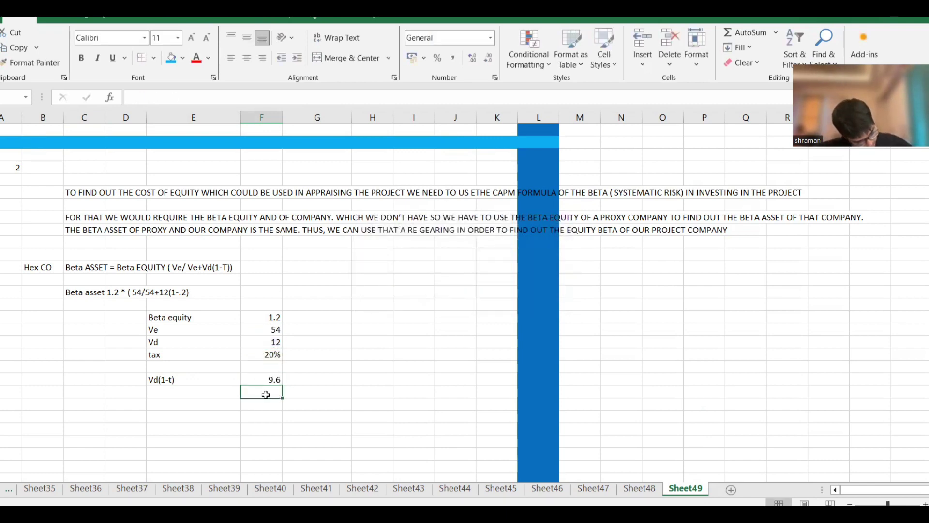
pyautogui.click(194, 392)
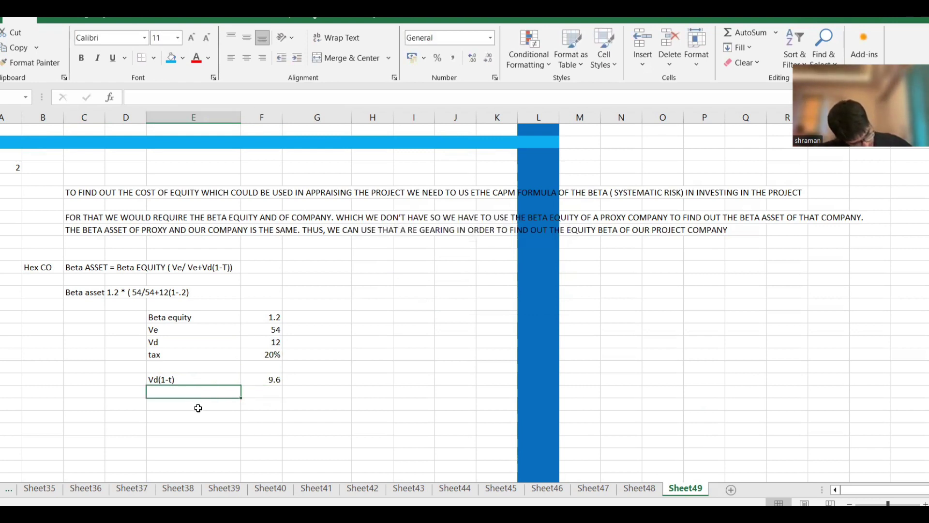
pyautogui.click(198, 408)
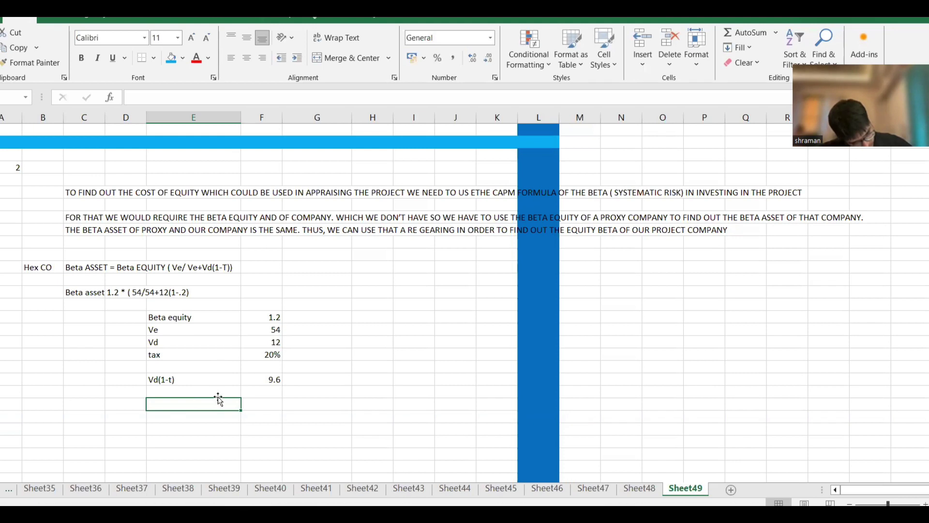
pyautogui.click(83, 264)
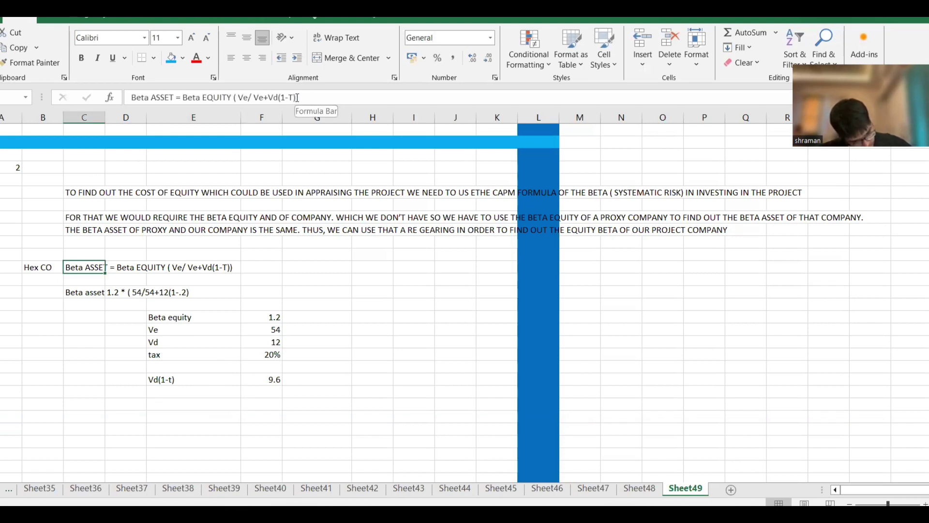
pyautogui.moveTo(301, 97); pyautogui.dragTo(186, 98)
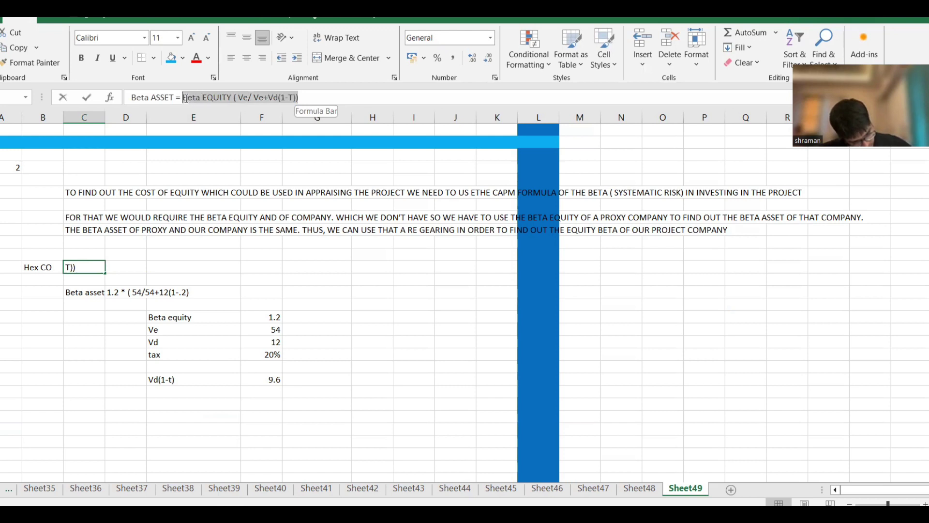
pyautogui.click(266, 191)
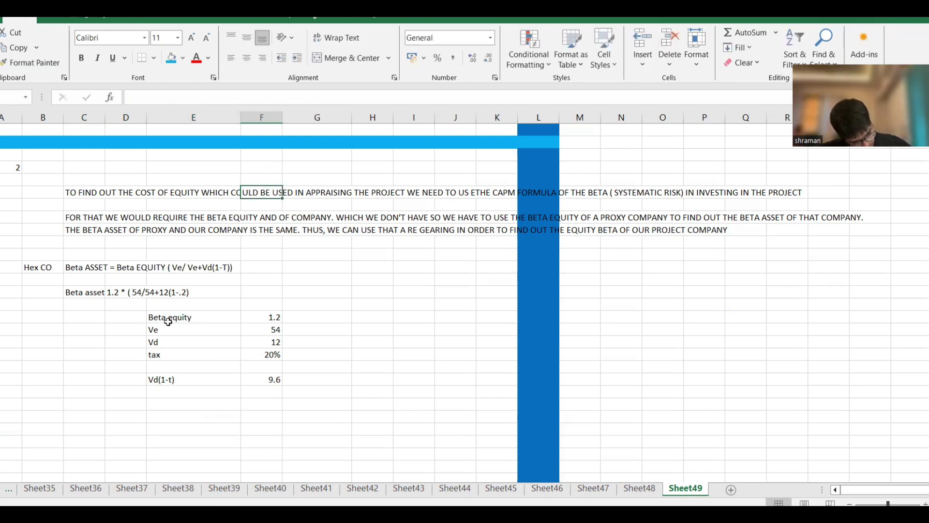
# Add a "Ba" row two rows below Vd(1-t), with a cell formula multiplying Beta equity by Ve over the sum of Ve and Vd(1-t)
pyautogui.click(179, 408)
pyautogui.write('Ba')
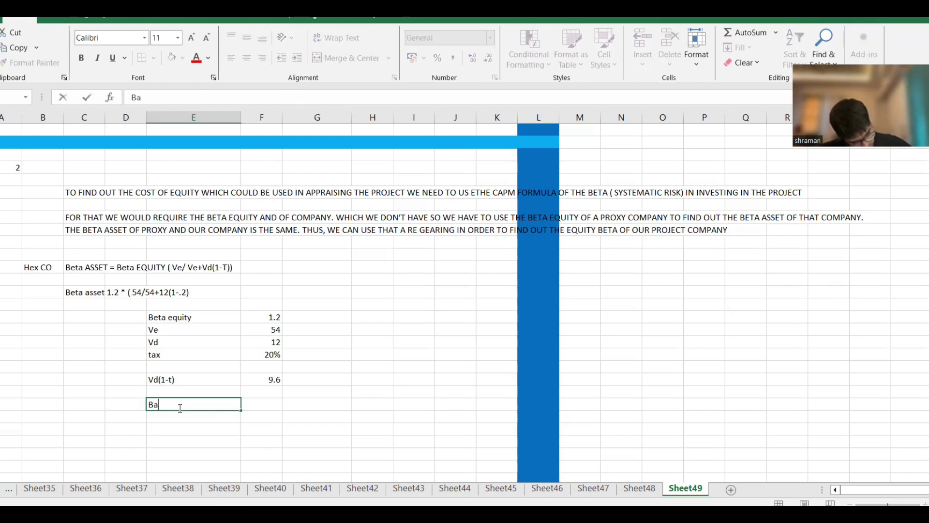
pyautogui.press('Tab')
pyautogui.write('=')
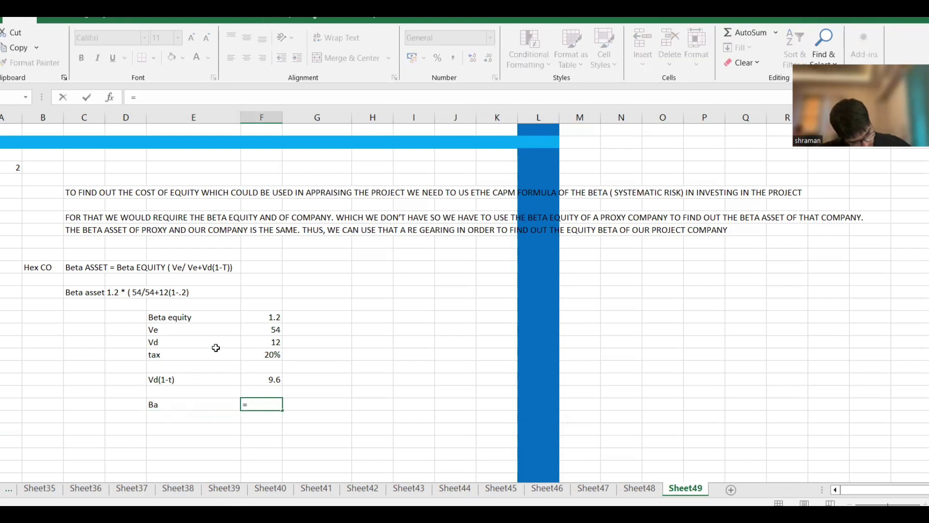
pyautogui.click(260, 316)
pyautogui.write('*')
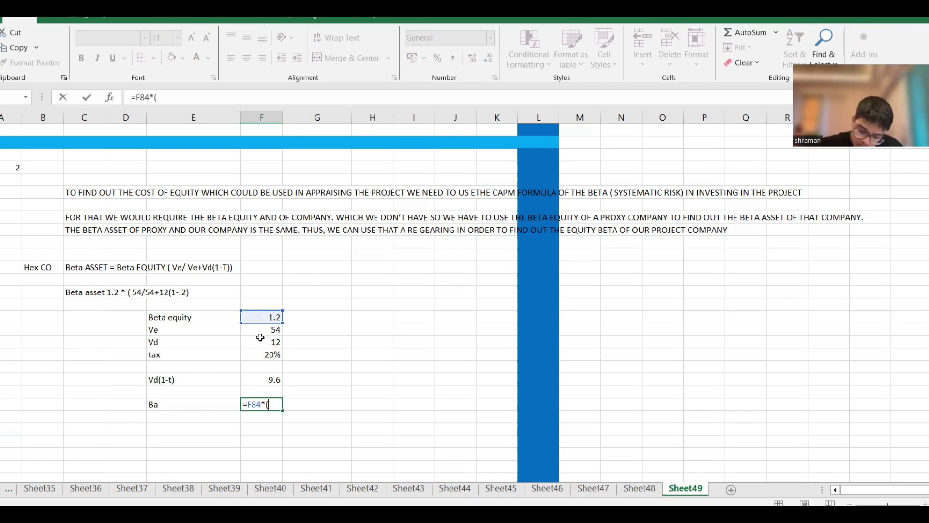
pyautogui.write('(')
pyautogui.click(262, 331)
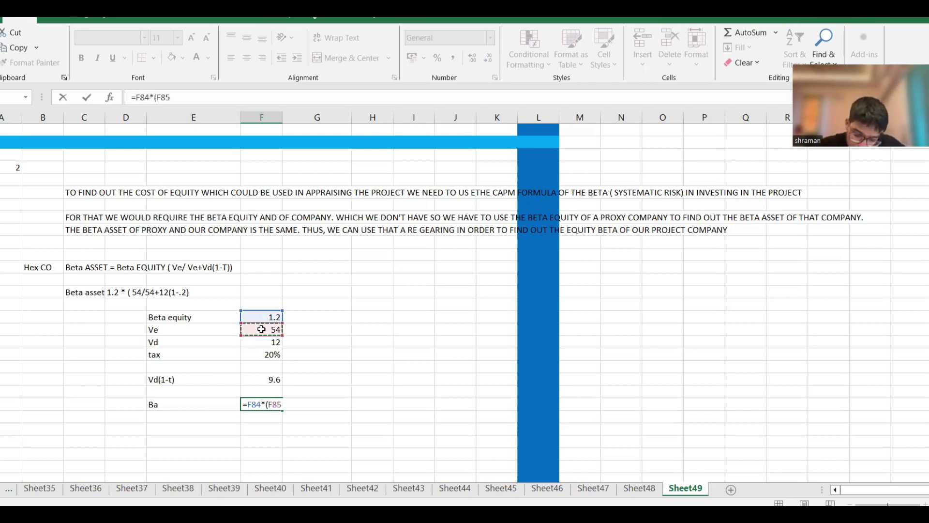
pyautogui.write('/')
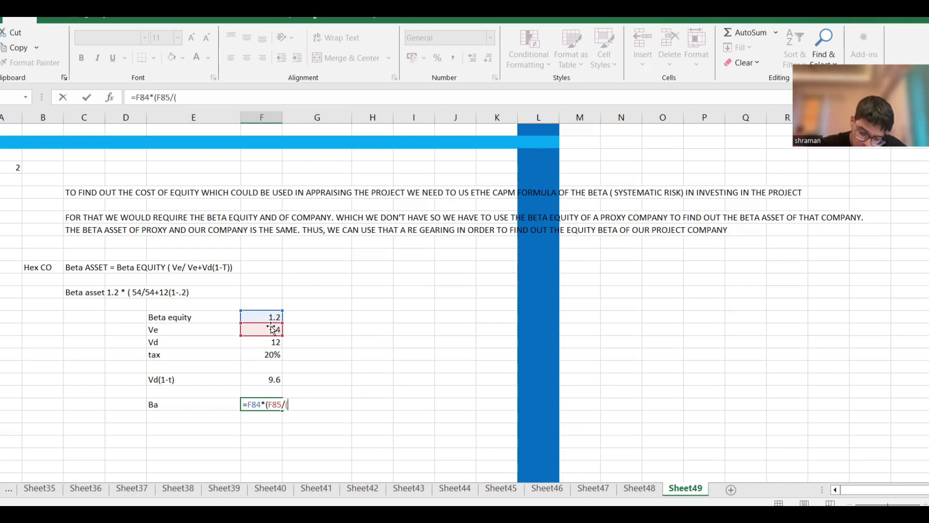
pyautogui.write('(')
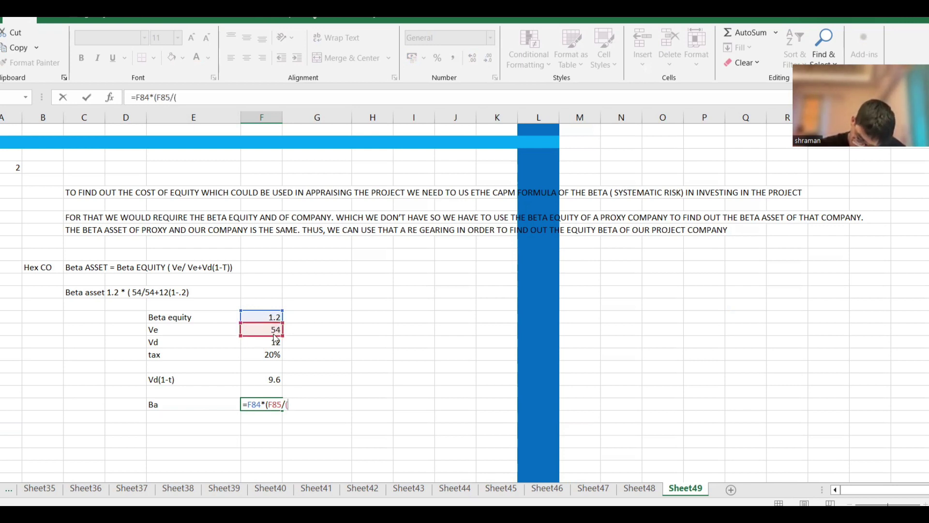
pyautogui.click(274, 329)
pyautogui.write('+')
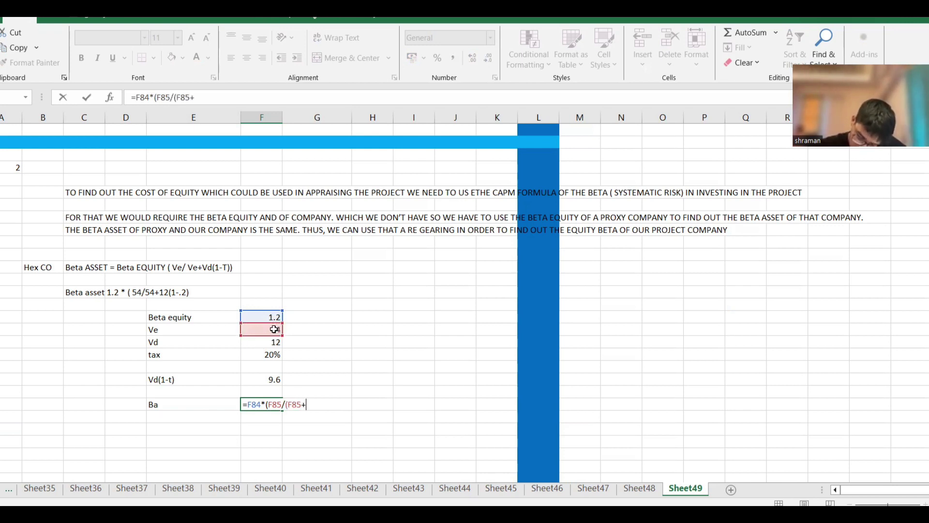
pyautogui.click(266, 379)
pyautogui.write(')')
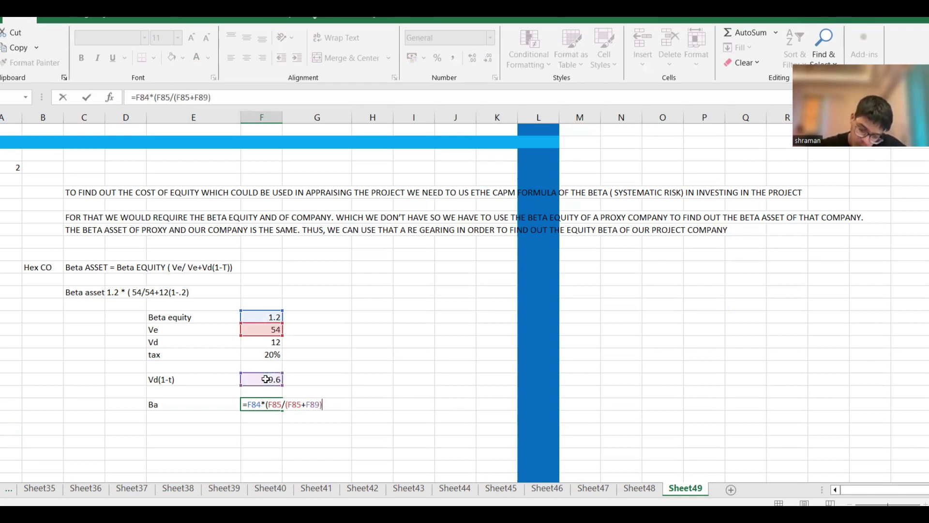
# Decline the automatic formula correction and complete the Ba formula with its missing closing parenthesis
pyautogui.press('Return')
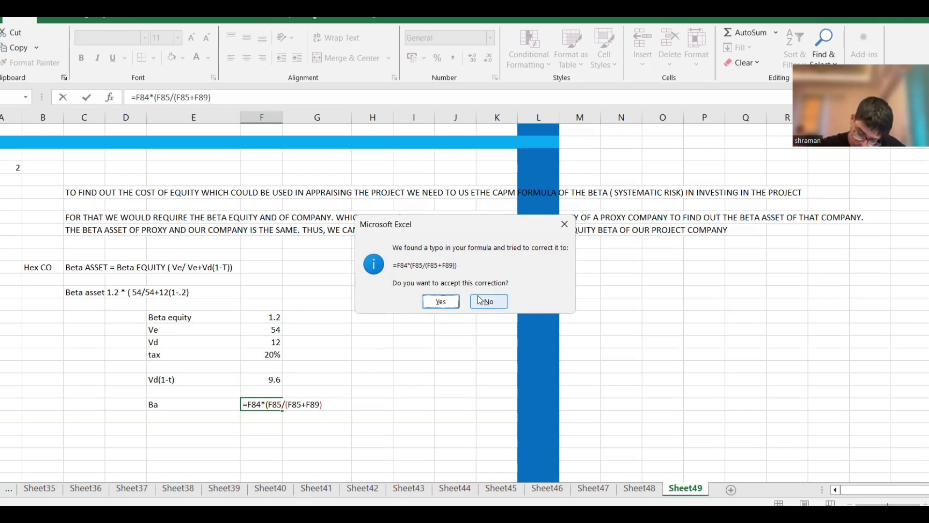
pyautogui.click(564, 224)
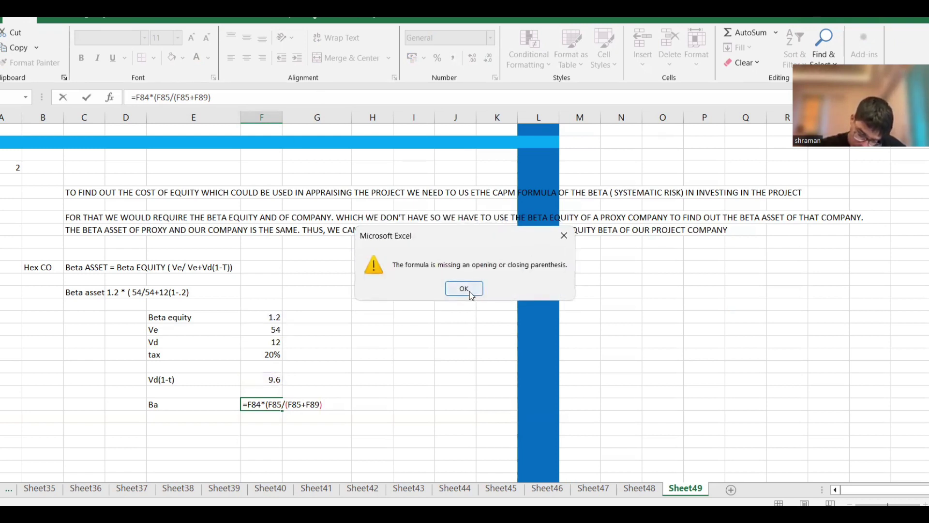
pyautogui.click(468, 290)
pyautogui.click(237, 99)
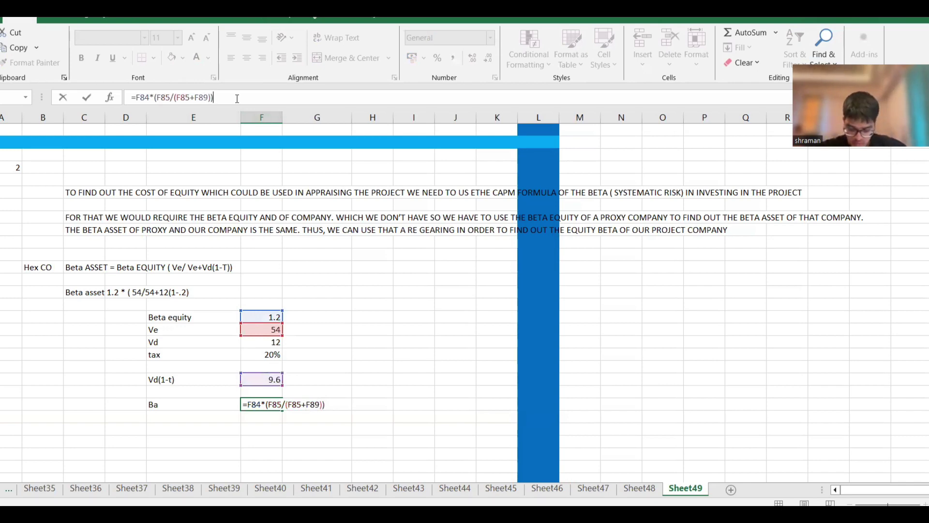
pyautogui.write(')')
pyautogui.press('Return')
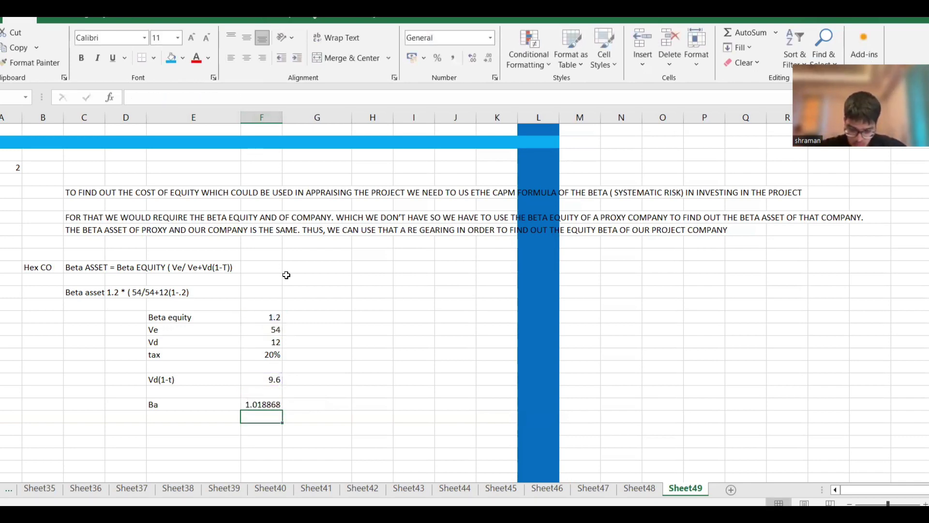
# Relabel the "Ba" row in column E as "Beta asset"
pyautogui.scroll(-1, 275, 378)
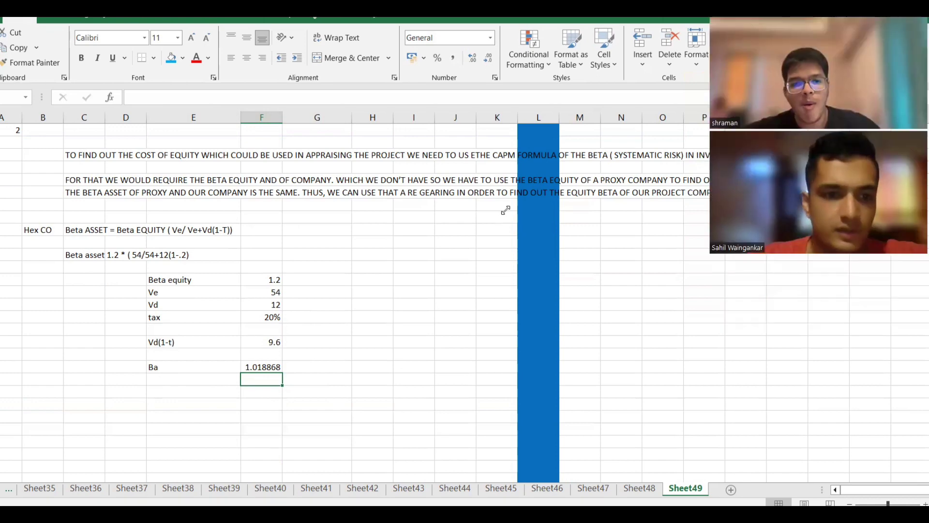
pyautogui.click(172, 371)
pyautogui.write('Beta asset')
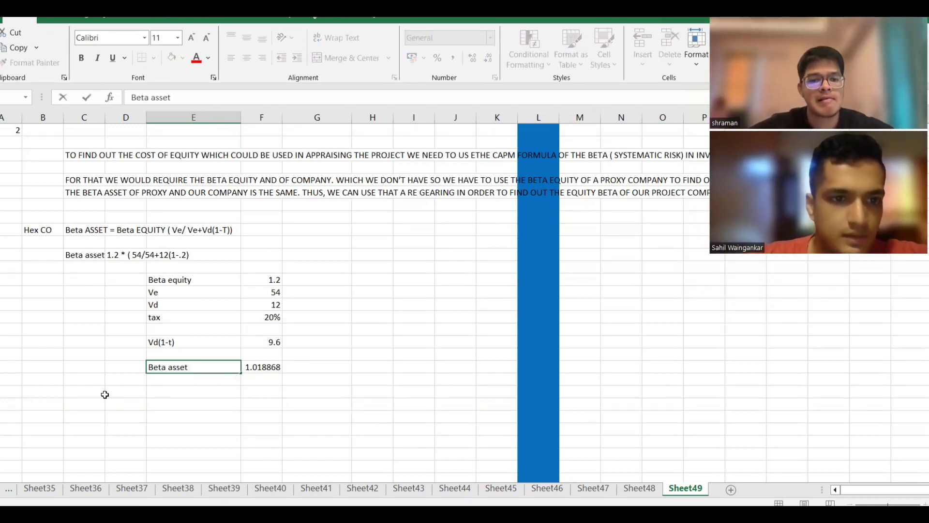
# Copy the Beta ASSET formula text to column C three rows below the Beta asset result, and label it "our project" in column B
pyautogui.click(95, 402)
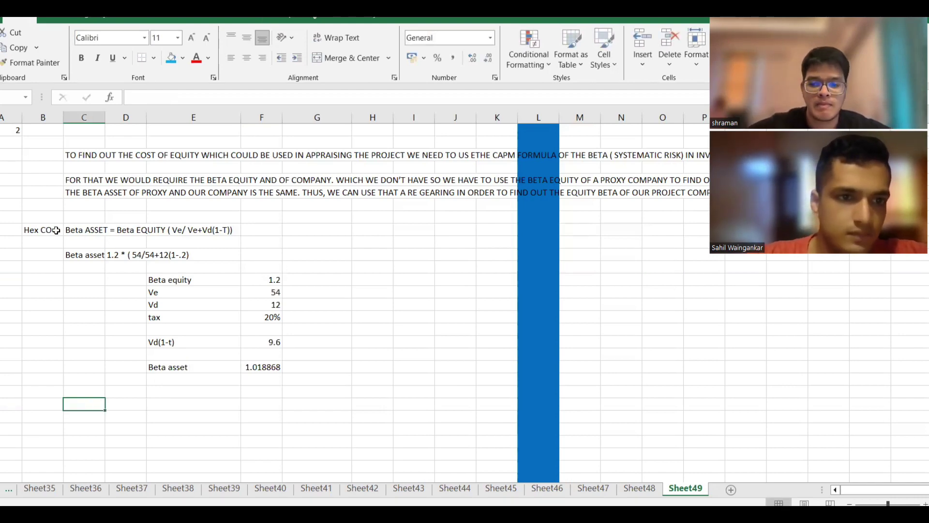
pyautogui.click(89, 227)
pyautogui.hotkey('ctrl', 'c')
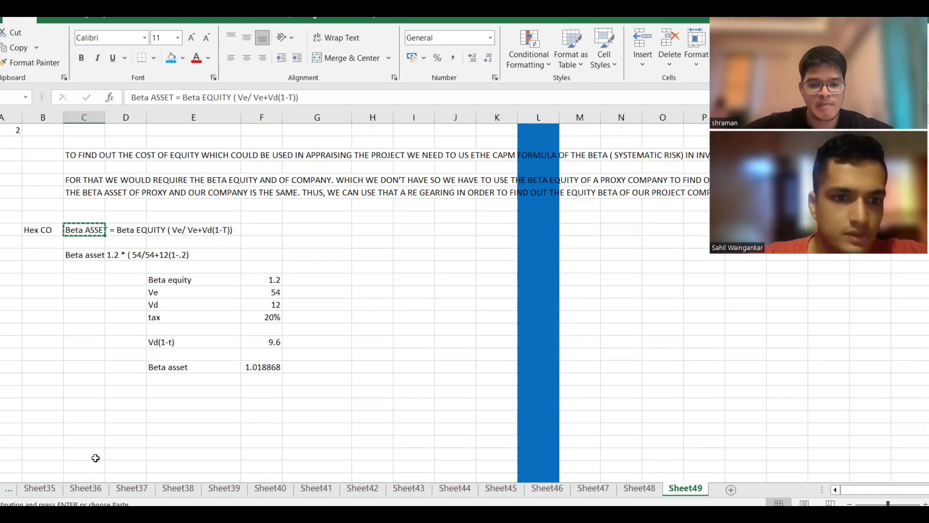
pyautogui.click(97, 408)
pyautogui.hotkey('ctrl', 'v')
pyautogui.click(51, 399)
pyautogui.write('our project')
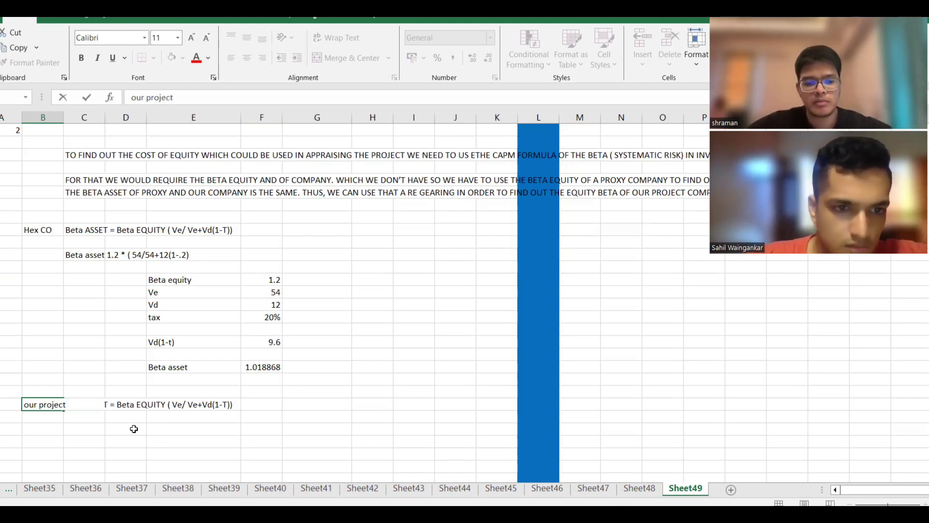
pyautogui.click(132, 429)
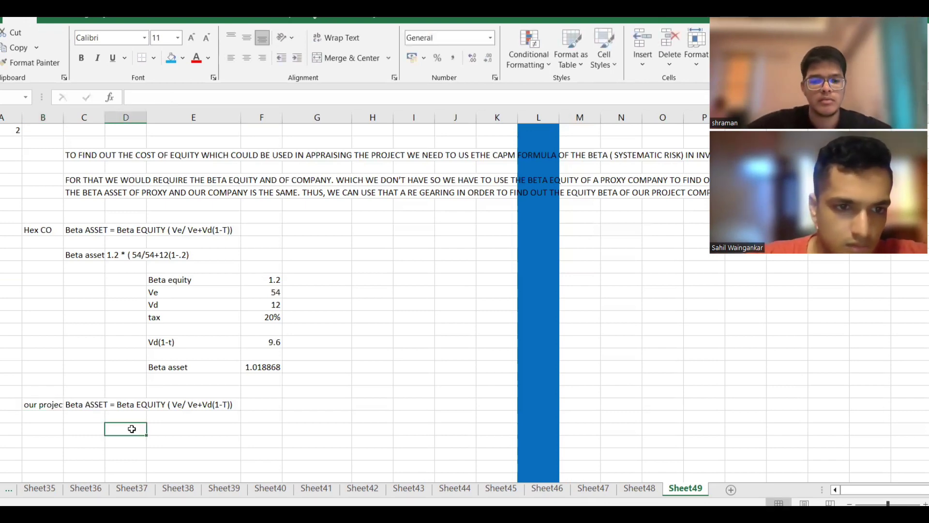
# Underline the "our project" and "Hex CO" labels in column B
pyautogui.click(53, 406)
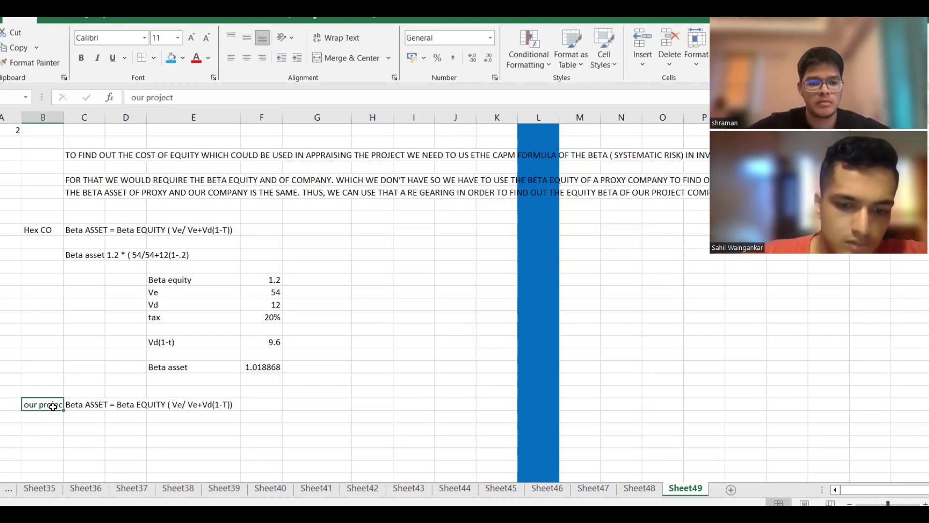
pyautogui.click(50, 230)
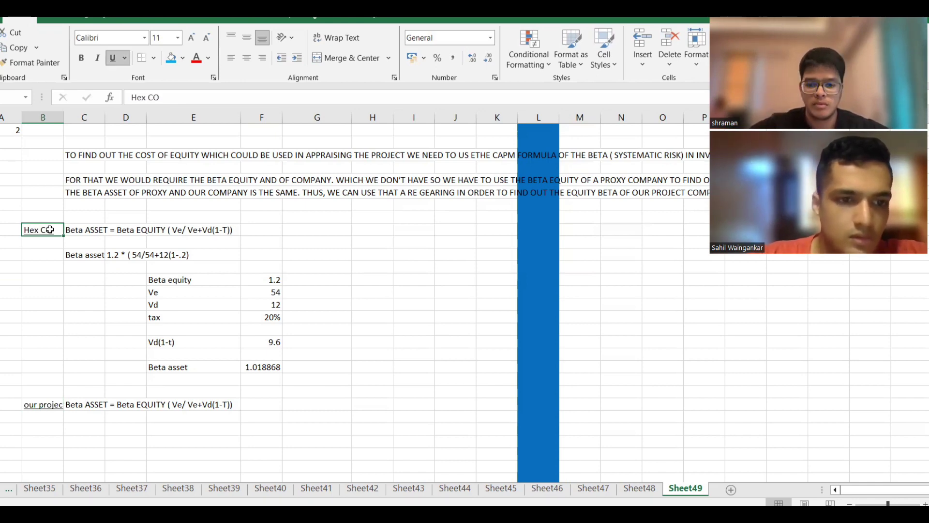
# Copy Hex CO's working block, from Beta equity to Beta asset, to columns E and F three rows below the project's formula text
pyautogui.hotkey('alt', 'Tab')
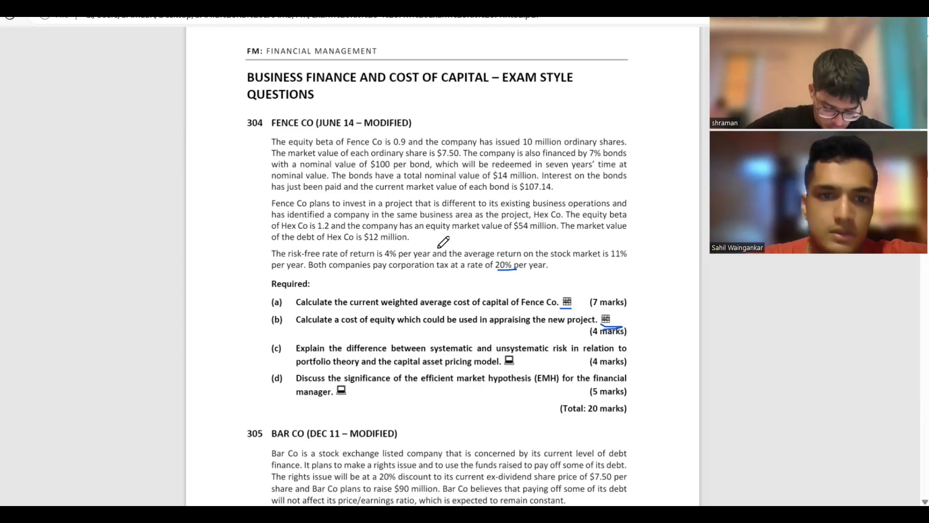
pyautogui.hotkey('alt', 'Tab')
pyautogui.scroll(8, 212, 265)
pyautogui.scroll(-10, 135, 347)
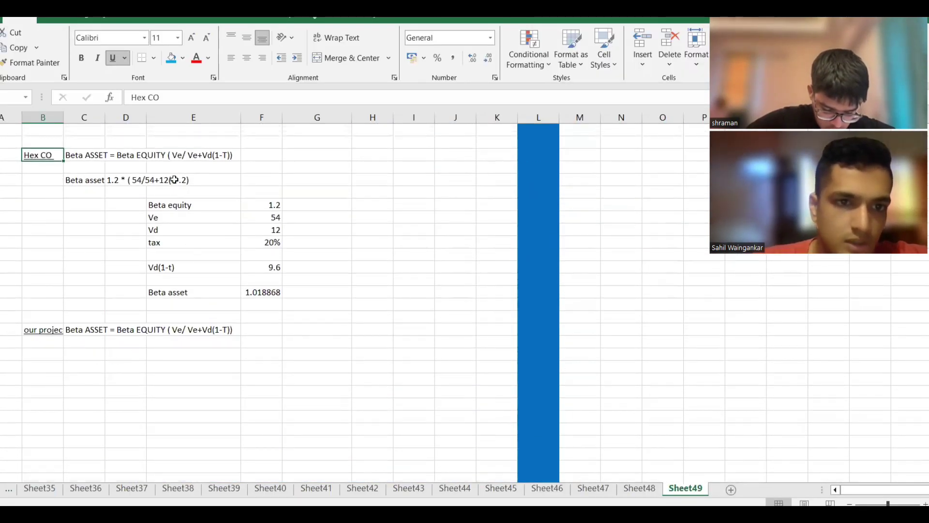
pyautogui.moveTo(156, 209); pyautogui.dragTo(257, 301)
pyautogui.hotkey('ctrl', 'c')
pyautogui.click(173, 369)
pyautogui.hotkey('ctrl', 'v')
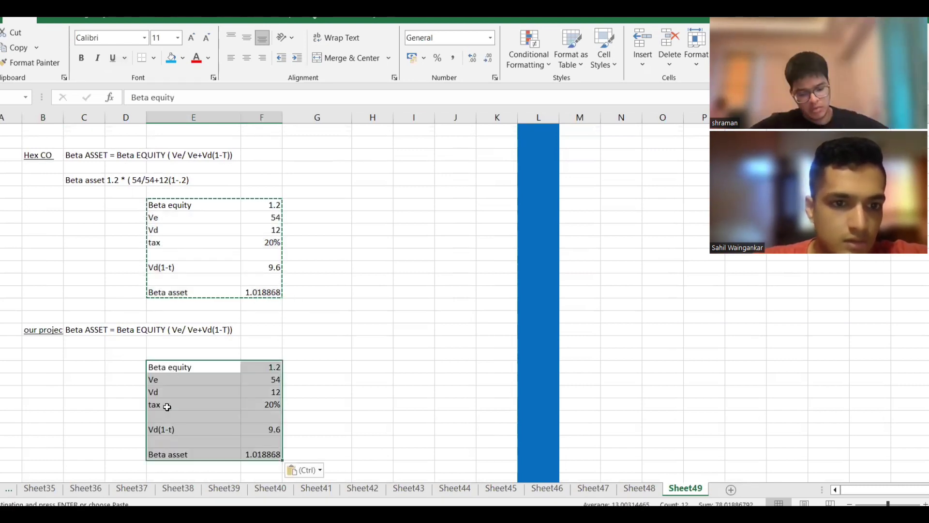
# Relabel the first row of the project's block "beta asset" and link its value to Hex CO's calculated Beta asset
pyautogui.click(188, 369)
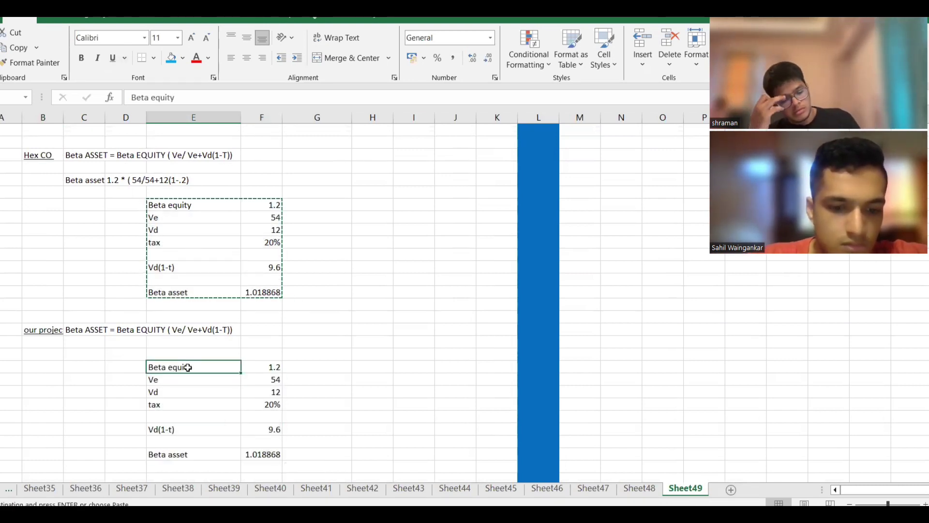
pyautogui.write('beta asset')
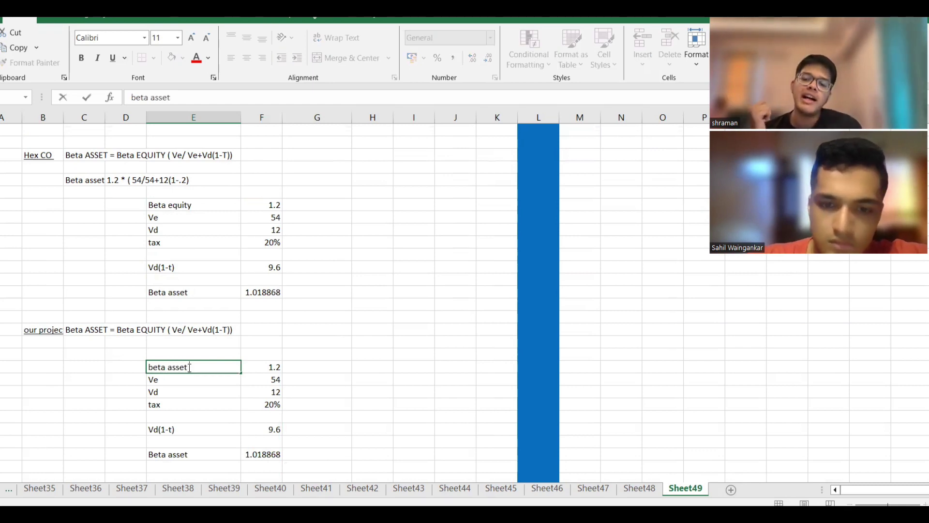
pyautogui.press('Tab')
pyautogui.press('Tab')
pyautogui.press('Left')
pyautogui.write('=')
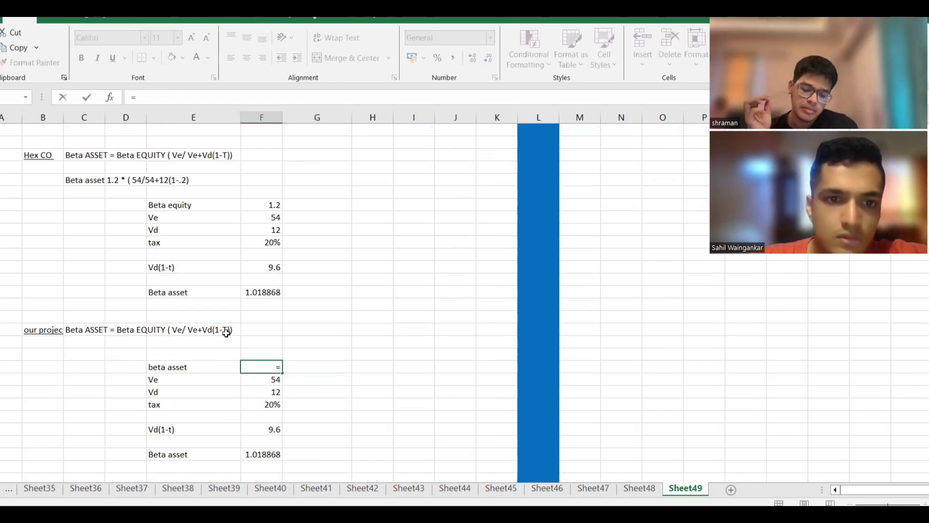
pyautogui.click(252, 293)
pyautogui.press('Return')
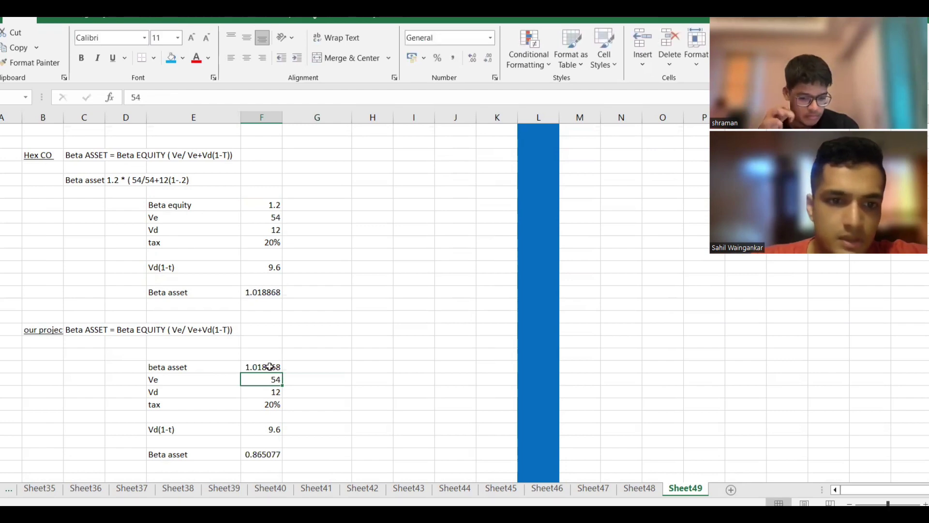
# Set the project's Ve to 75000 and Vd to 14999.6, using the equity and debenture values from the WACC table
pyautogui.scroll(9, 276, 381)
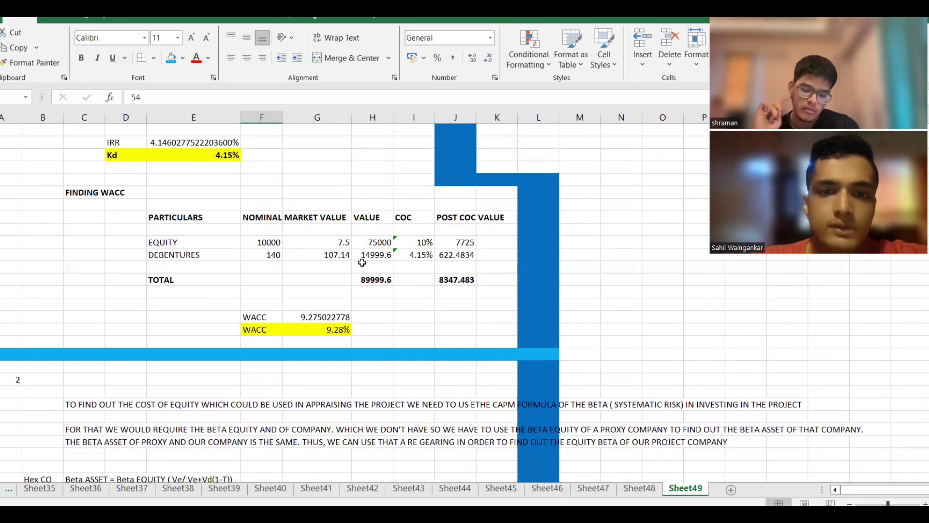
pyautogui.scroll(-9, 362, 262)
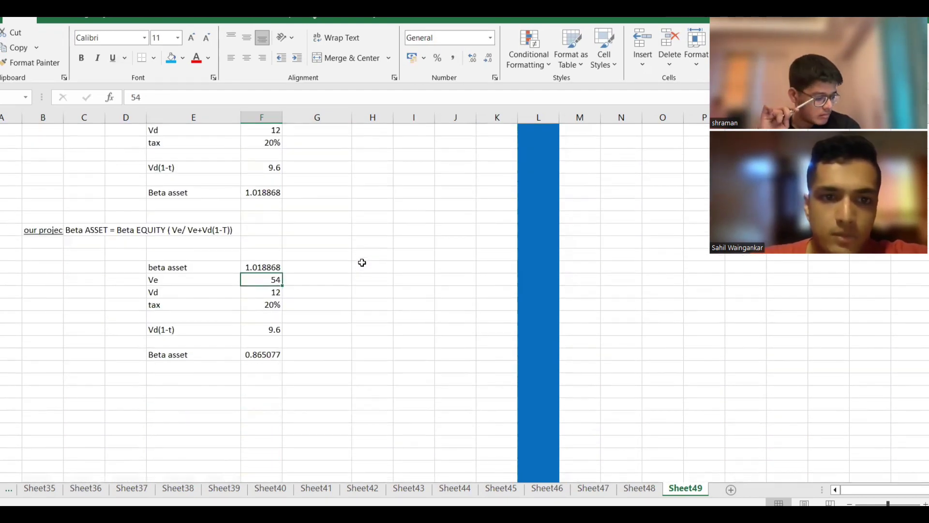
pyautogui.write('=')
pyautogui.scroll(3, 362, 262)
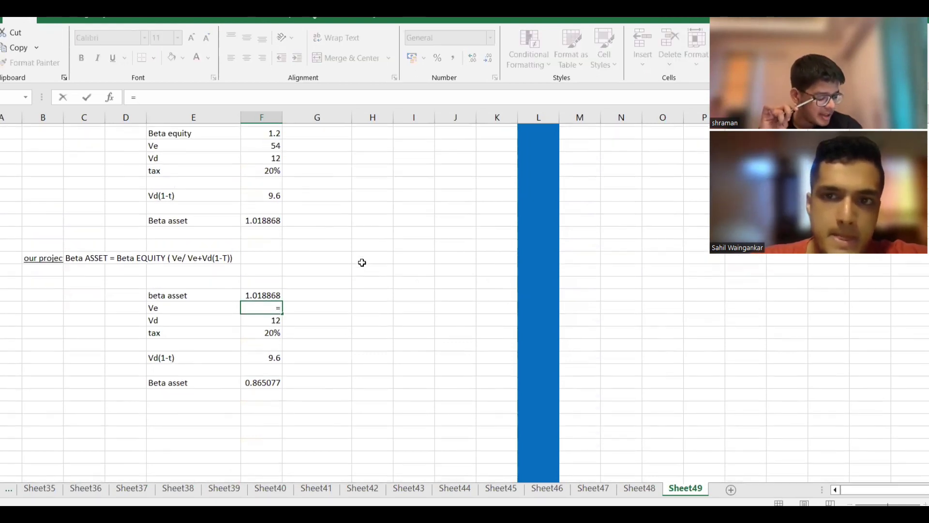
pyautogui.write('75000')
pyautogui.press('Return')
pyautogui.write('=')
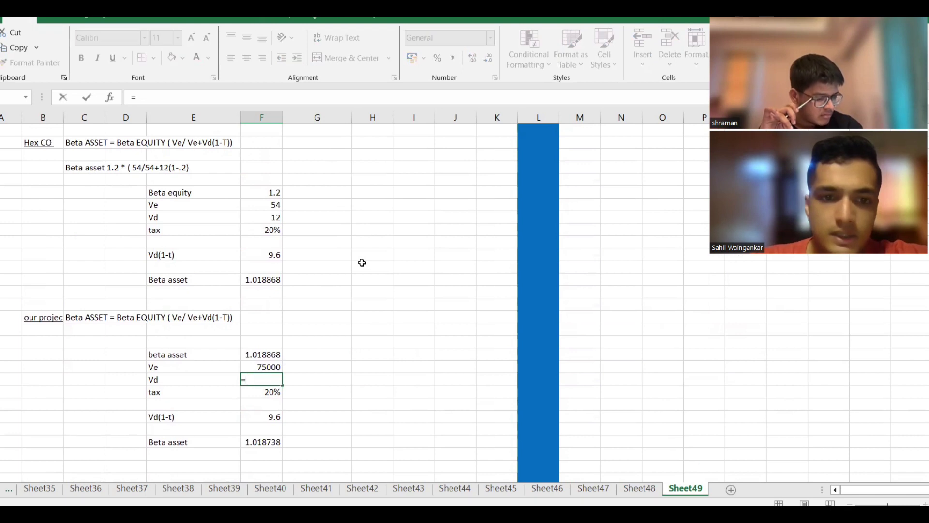
pyautogui.write('14999.6')
pyautogui.press('Return')
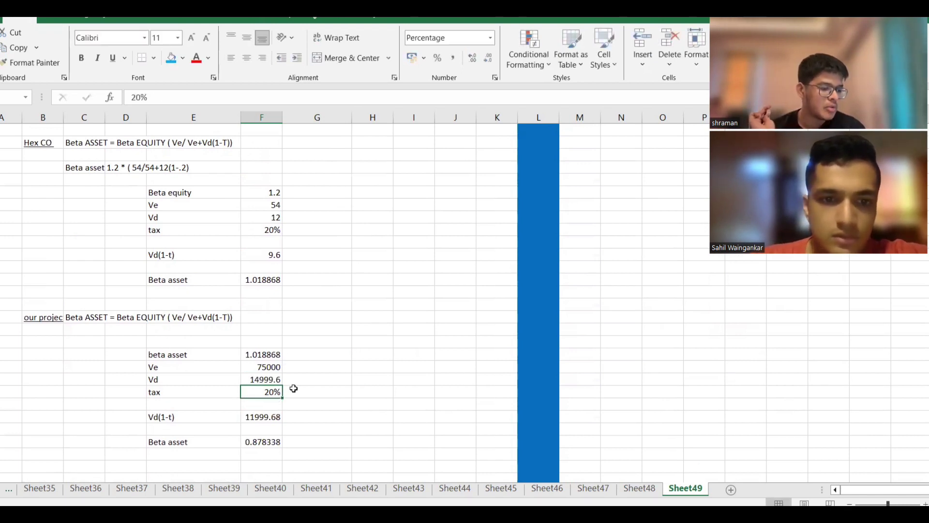
# Clear the copied Beta asset formula and its label from the last row of the project's block
pyautogui.scroll(-1, 300, 389)
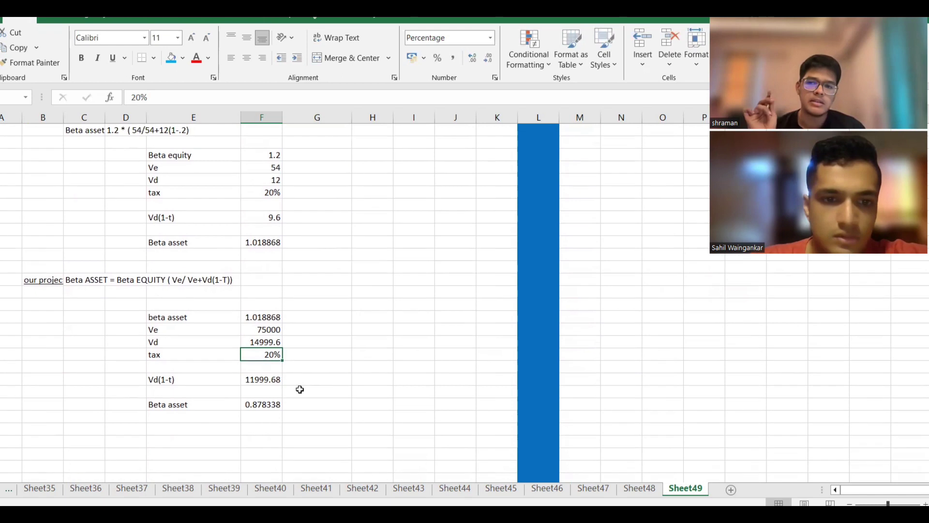
pyautogui.click(264, 402)
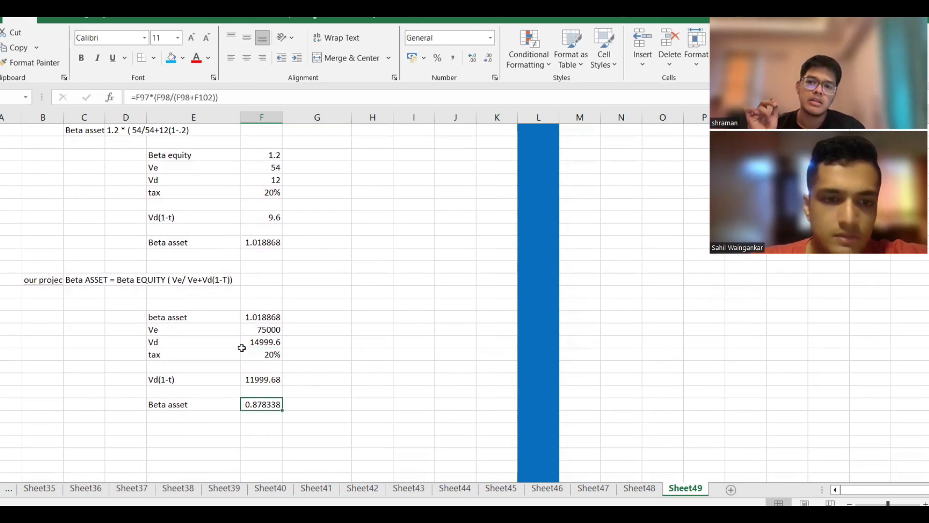
pyautogui.click(237, 98)
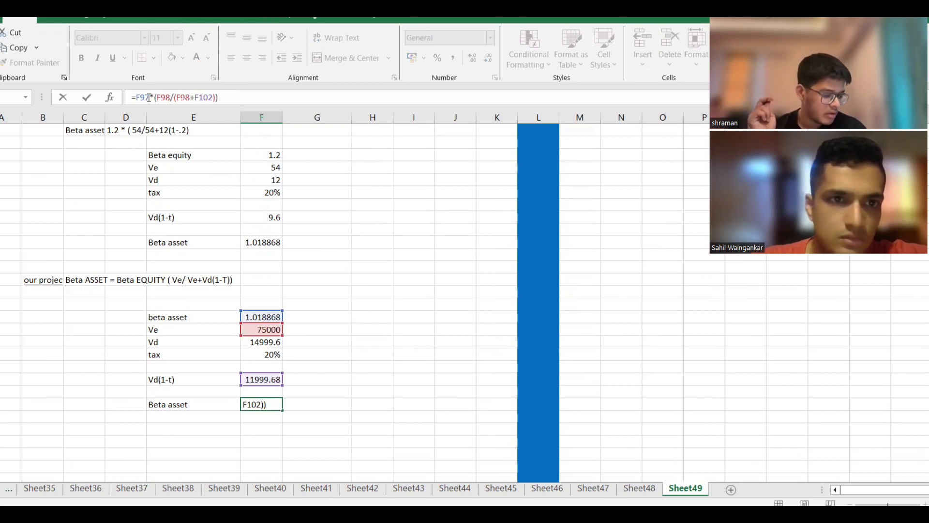
pyautogui.moveTo(237, 97); pyautogui.dragTo(71, 103)
pyautogui.press('F9')
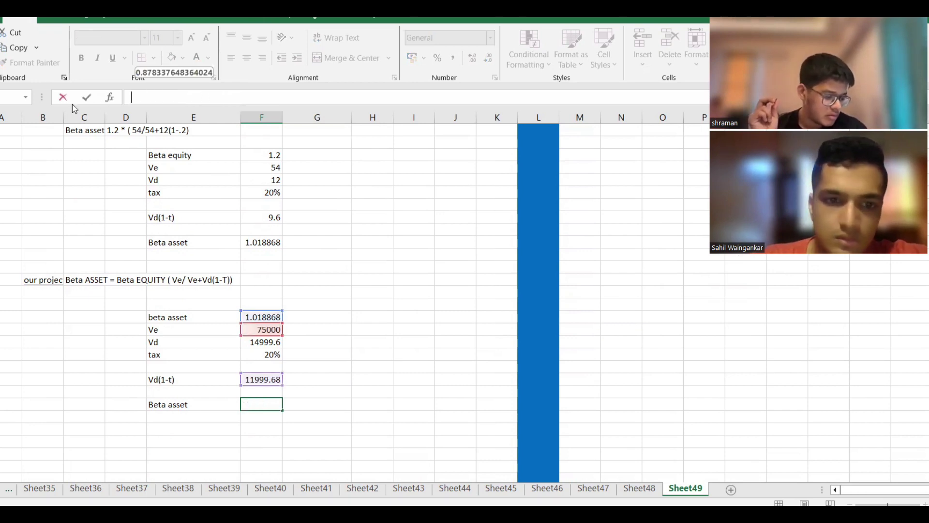
pyautogui.press('Escape')
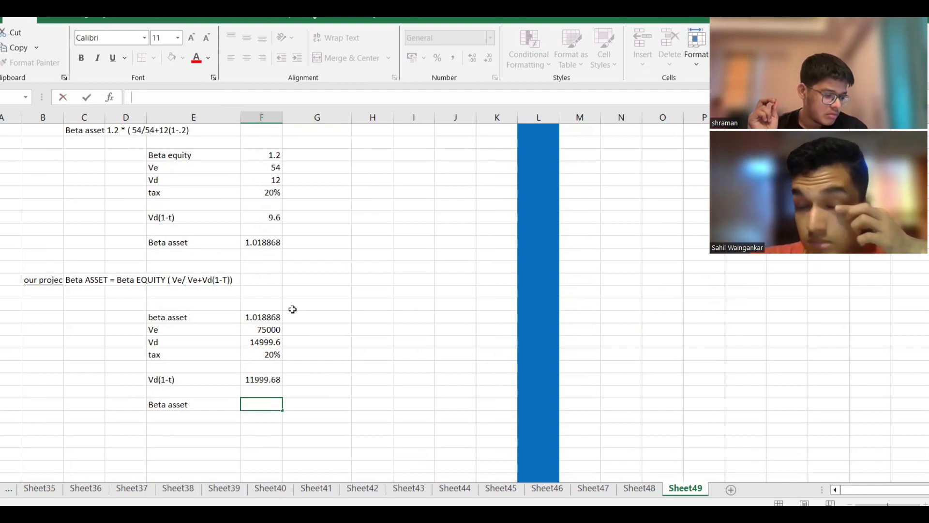
pyautogui.click(305, 403)
pyautogui.click(265, 404)
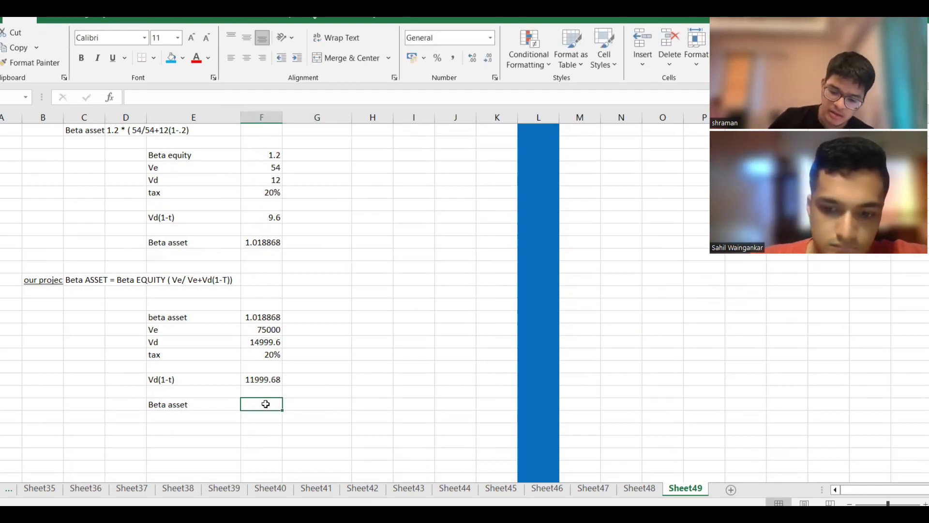
pyautogui.press('Left')
pyautogui.press('BackSpace')
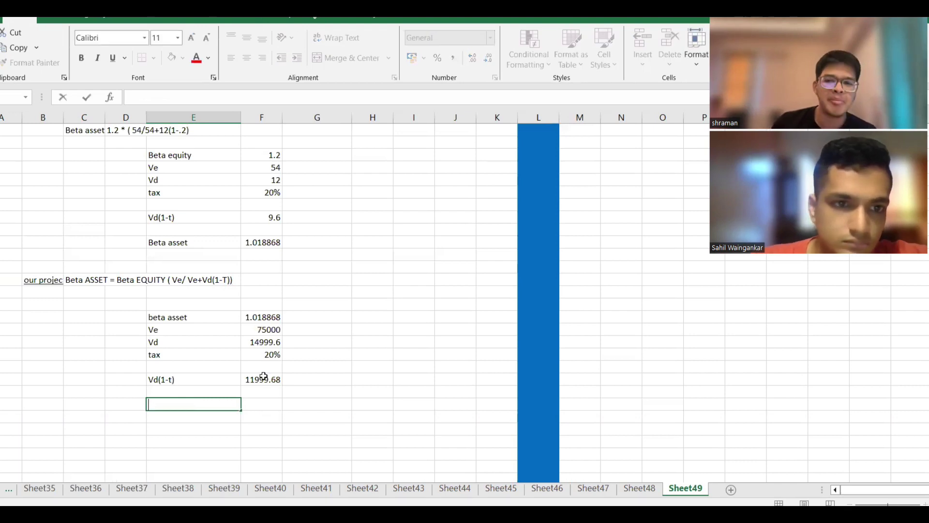
# Copy "( Ve/ Ve+Vd(1-T))" from the project's formula text as a label two rows below Vd(1-t)
pyautogui.click(77, 281)
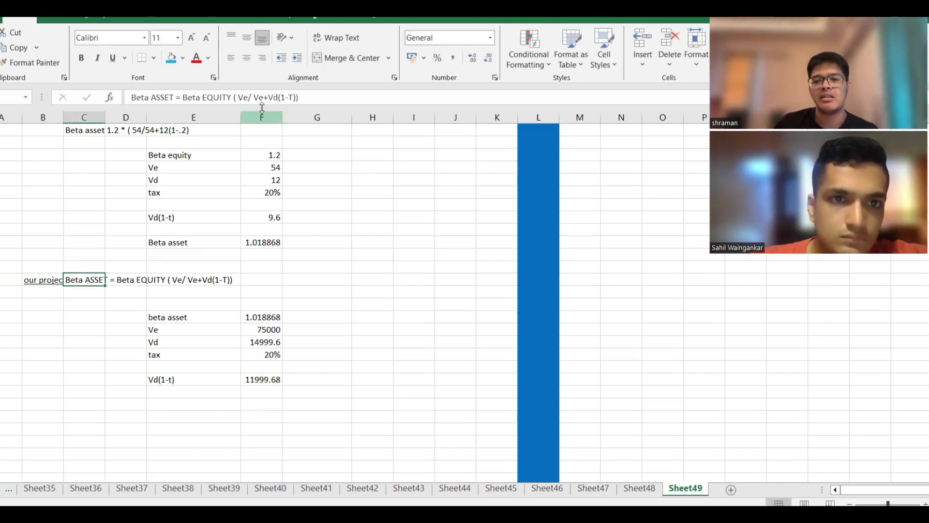
pyautogui.click(297, 97)
pyautogui.moveTo(298, 97); pyautogui.dragTo(187, 98)
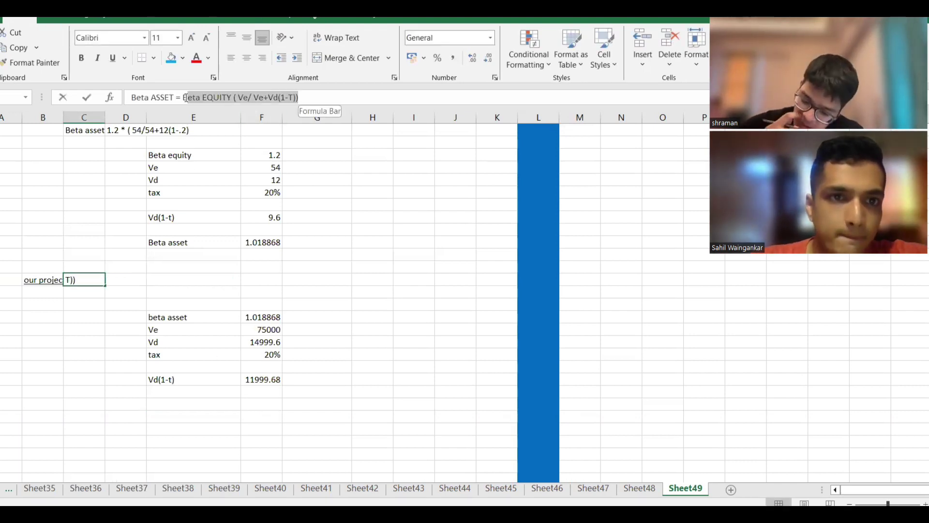
pyautogui.click(342, 192)
pyautogui.click(86, 281)
pyautogui.moveTo(298, 98); pyautogui.dragTo(235, 100)
pyautogui.hotkey('ctrl', 'c')
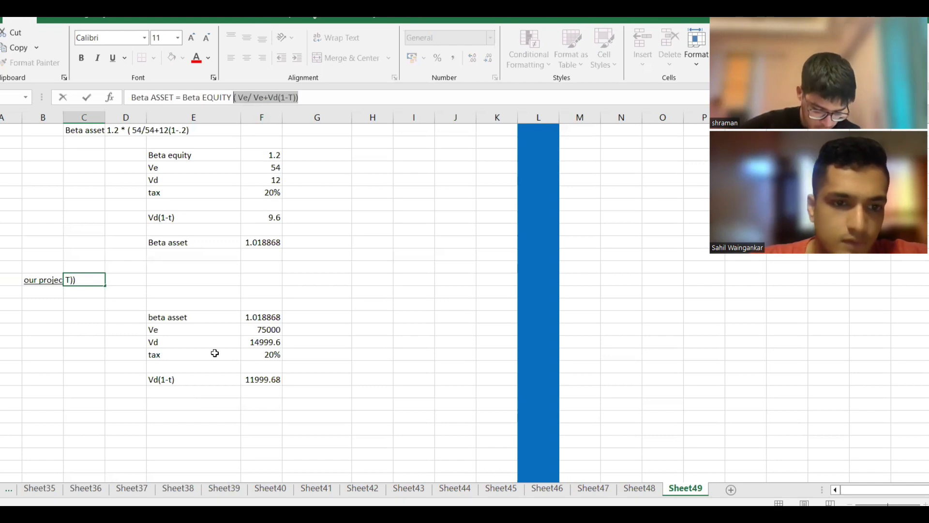
pyautogui.click(203, 403)
pyautogui.hotkey('ctrl', 'v')
# Enter the formula =F98/F98+F99*(1-F100) beside the "( Ve/ Ve+Vd(1-T))" label
pyautogui.click(260, 407)
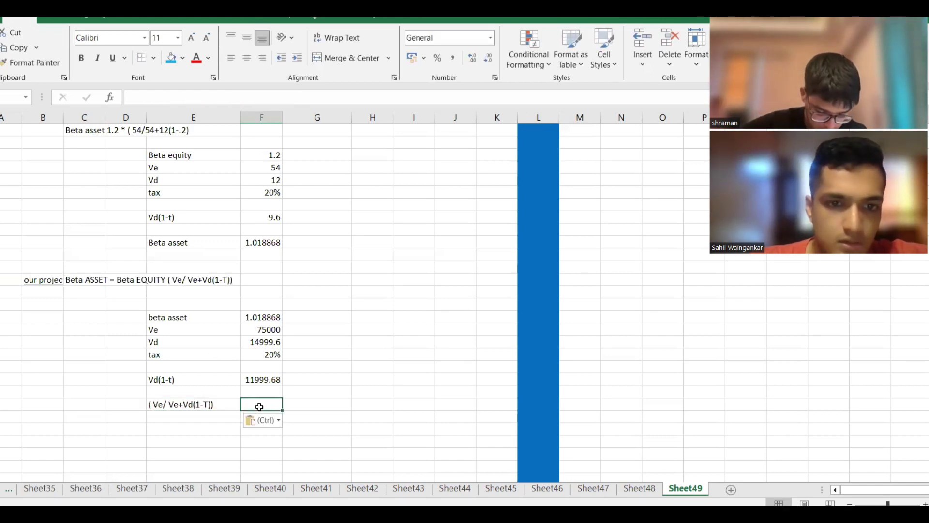
pyautogui.write('=')
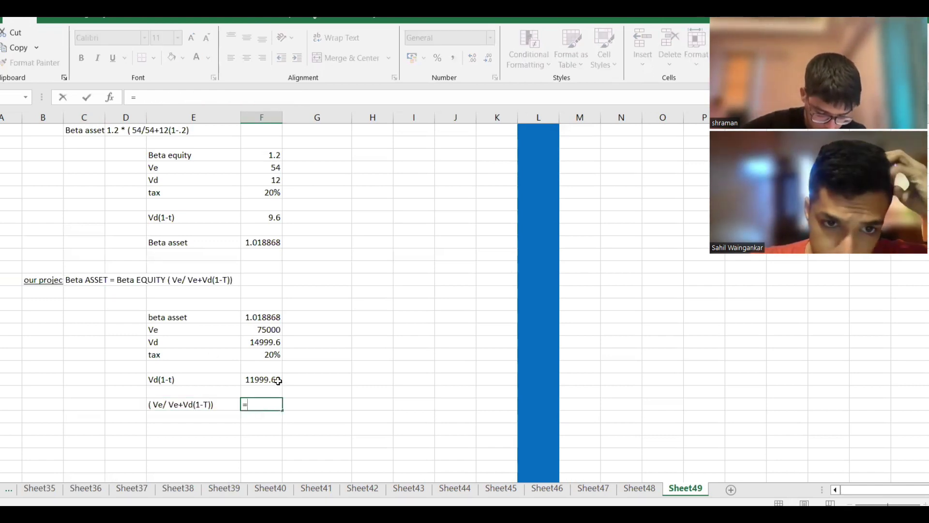
pyautogui.click(270, 328)
pyautogui.write('/')
pyautogui.click(270, 327)
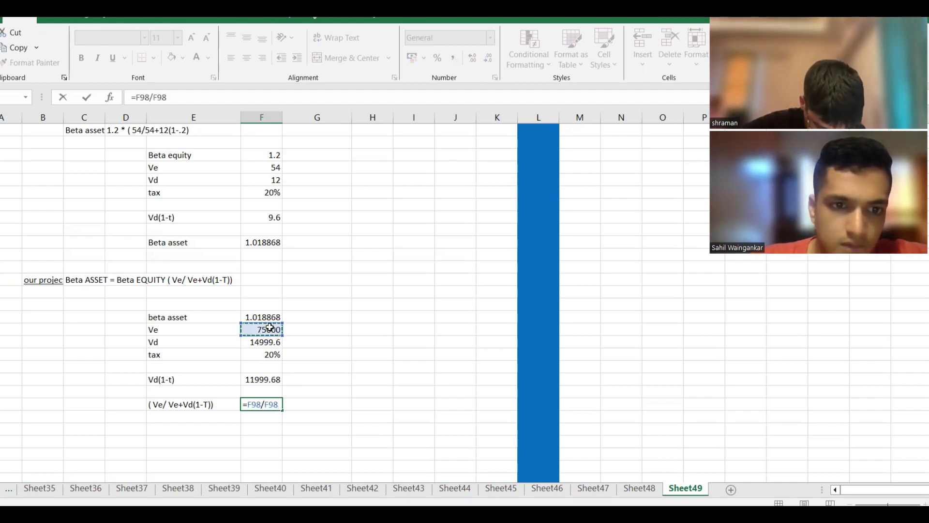
pyautogui.write('+')
pyautogui.click(263, 343)
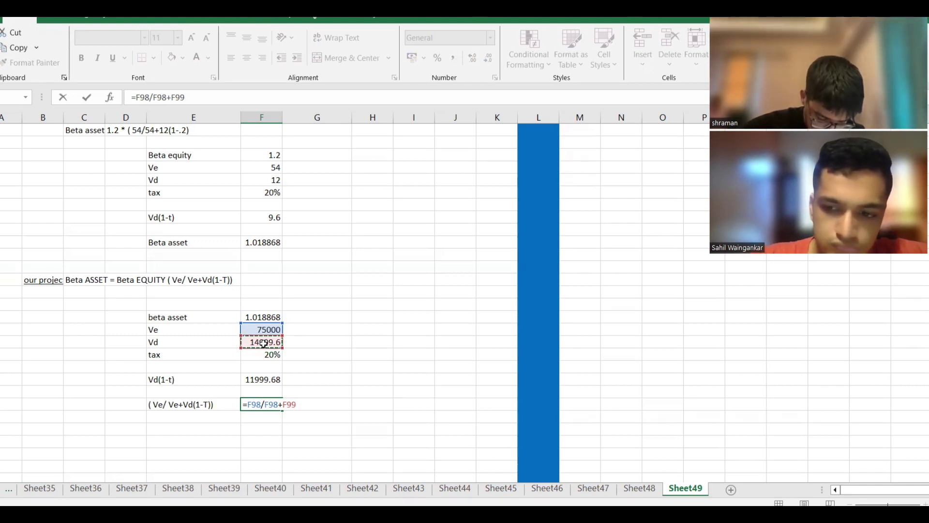
pyautogui.write('*')
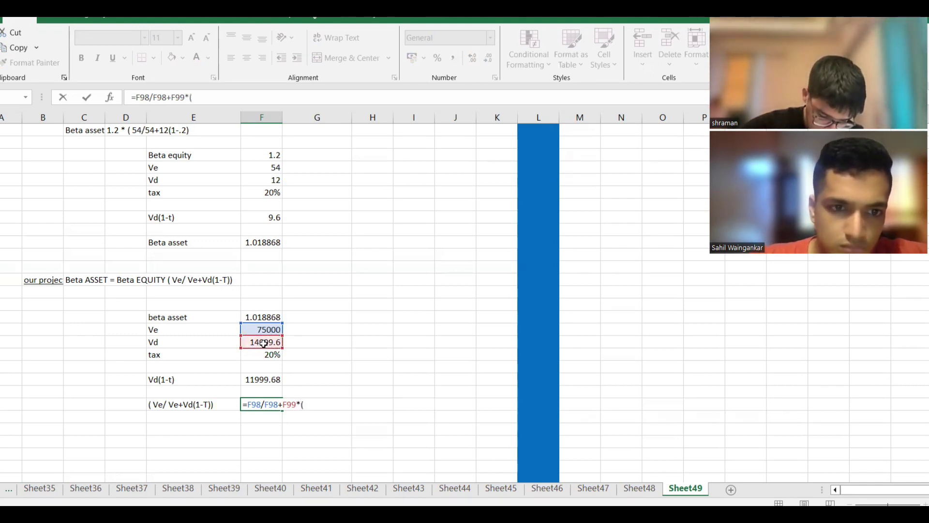
pyautogui.write('(1-')
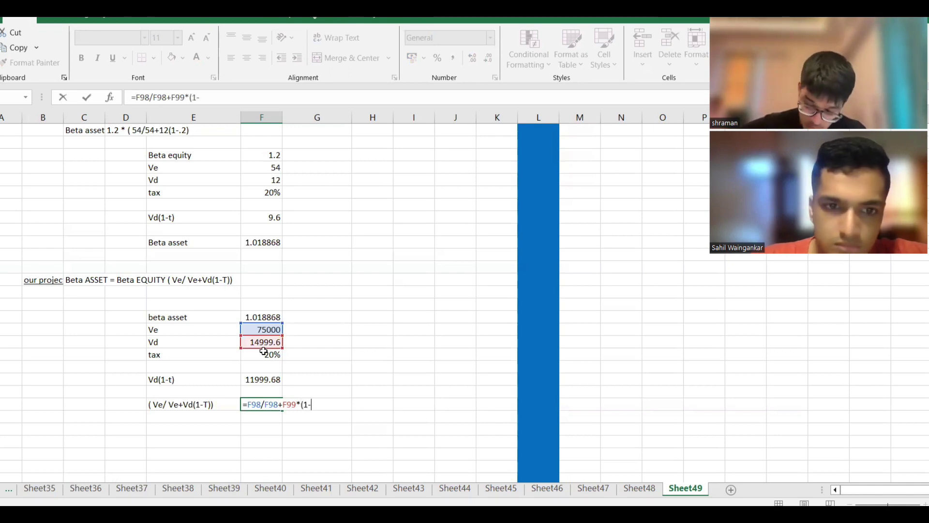
pyautogui.click(265, 359)
pyautogui.write(')')
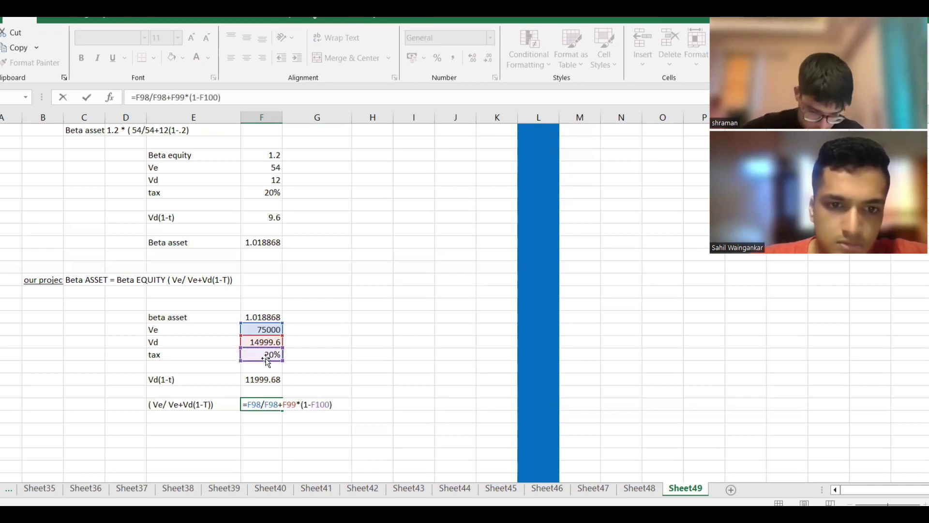
pyautogui.write(')')
pyautogui.press('Return')
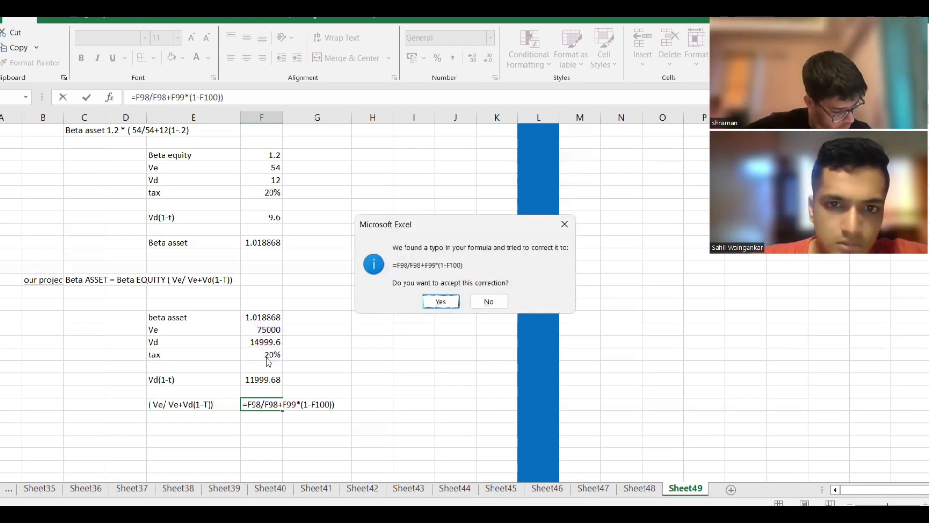
pyautogui.click(441, 302)
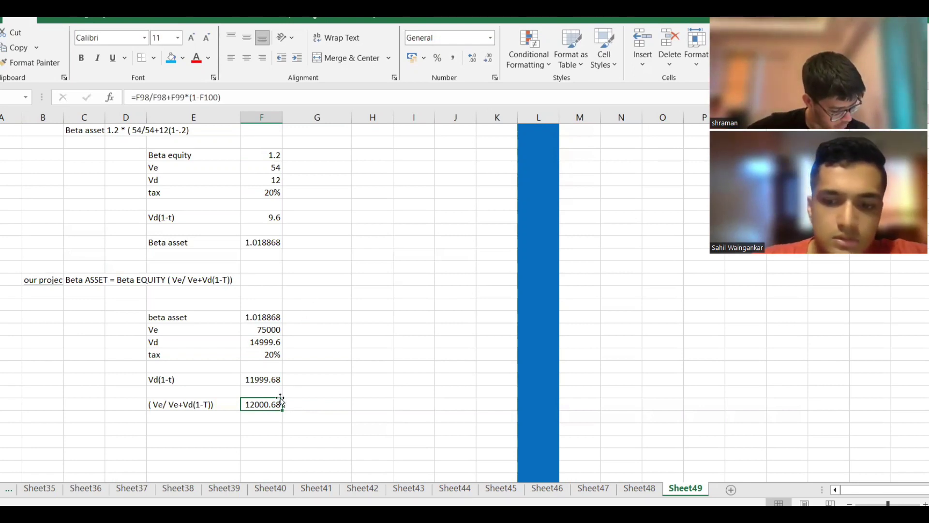
# Clear the "( Ve/ Ve+Vd(1-T))" label and its formula from the project's block
pyautogui.doubleClick(281, 401)
pyautogui.click(228, 406)
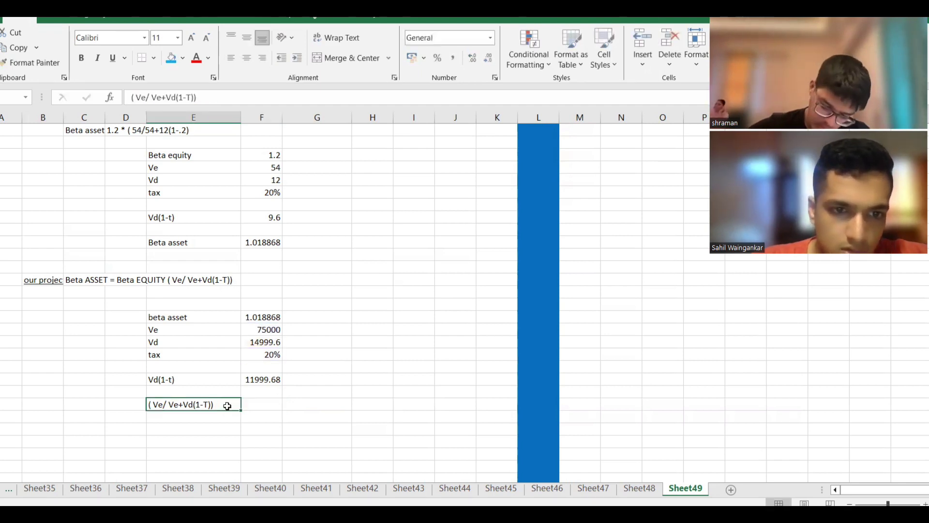
pyautogui.press('BackSpace')
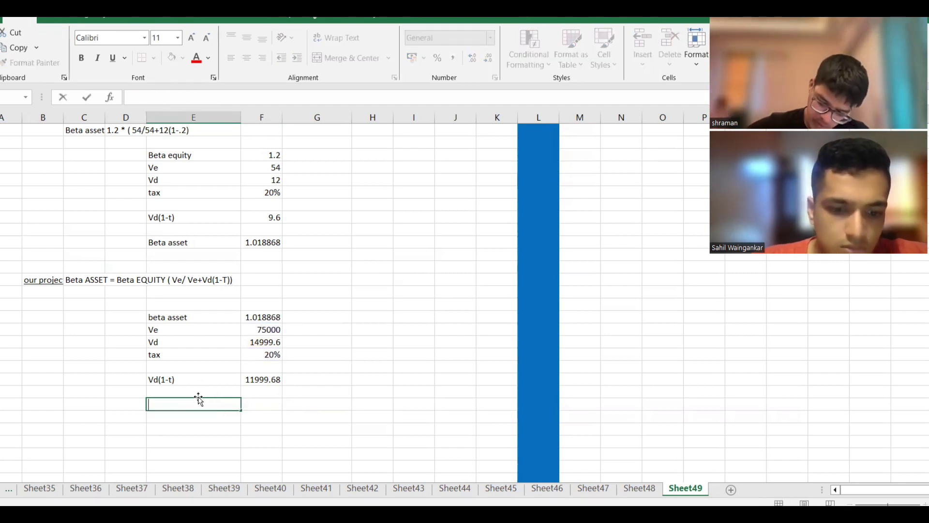
pyautogui.write('Ve')
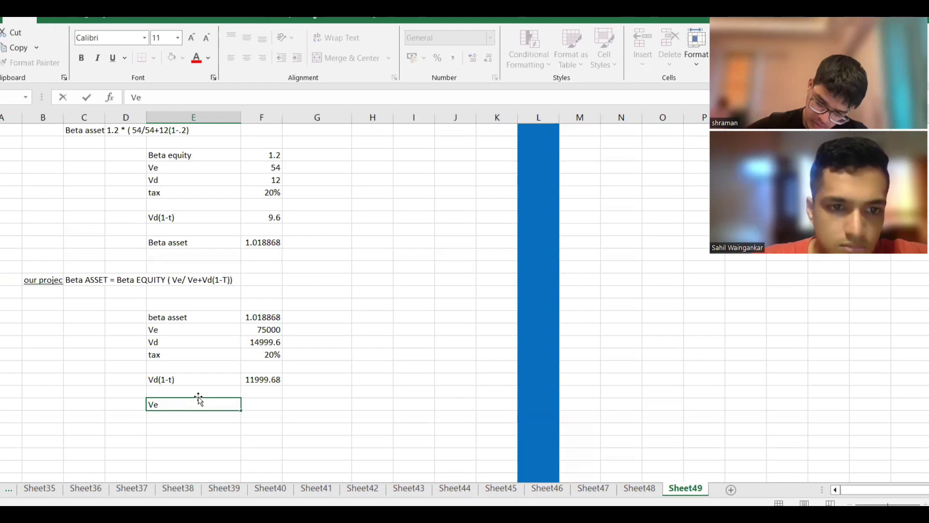
pyautogui.press('BackSpace')
pyautogui.press('BackSpace')
pyautogui.scroll(1, 237, 332)
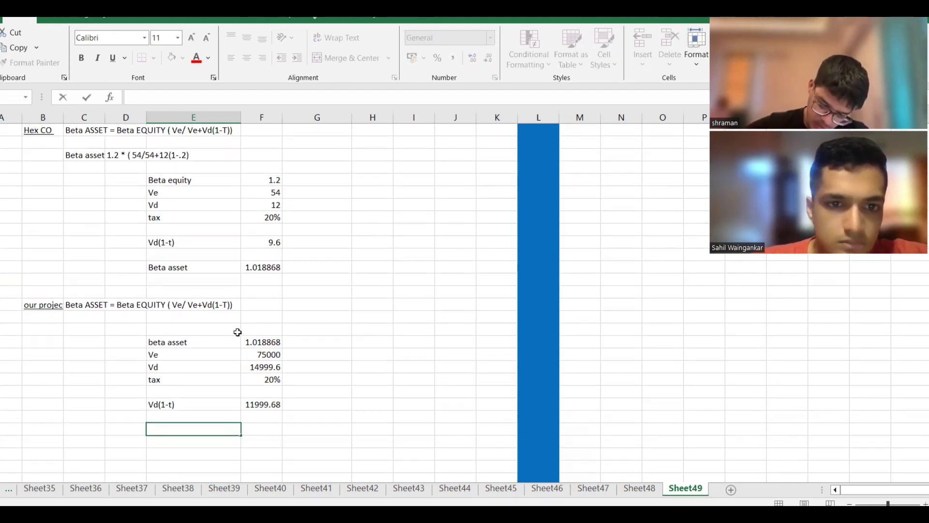
pyautogui.press('Escape')
# Copy "Ve+Vd(1-T))" from the project's formula text as a label directly below Vd(1-t)
pyautogui.scroll(1, 56, 326)
pyautogui.click(56, 328)
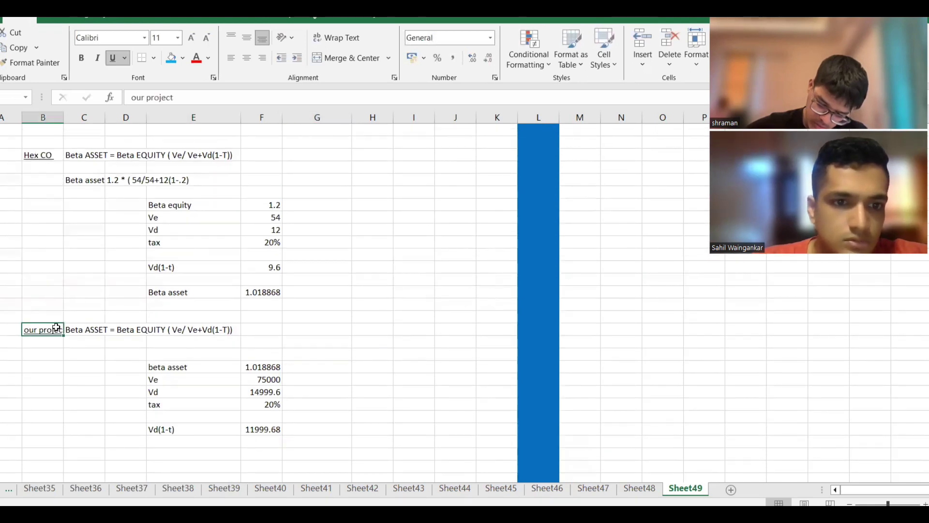
pyautogui.click(101, 327)
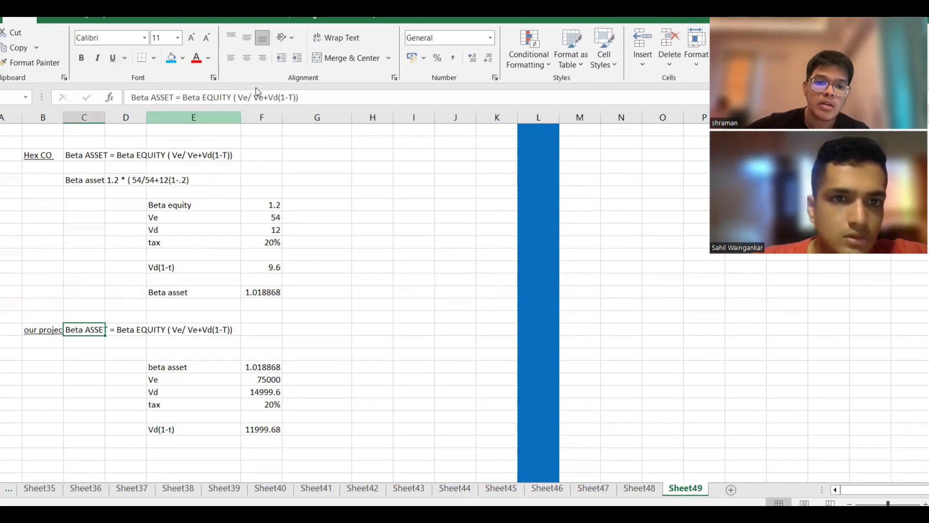
pyautogui.moveTo(294, 102); pyautogui.dragTo(254, 100)
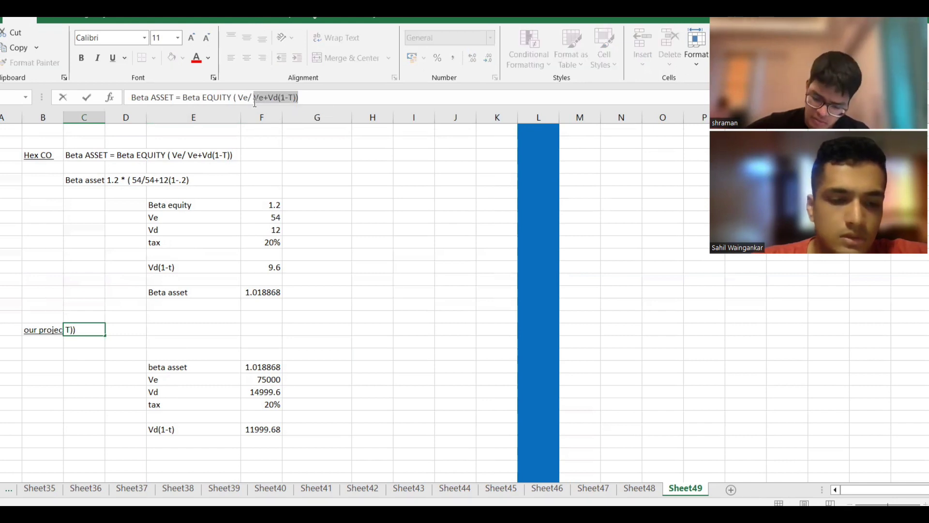
pyautogui.hotkey('ctrl', 'c')
pyautogui.click(173, 442)
pyautogui.hotkey('ctrl', 'v')
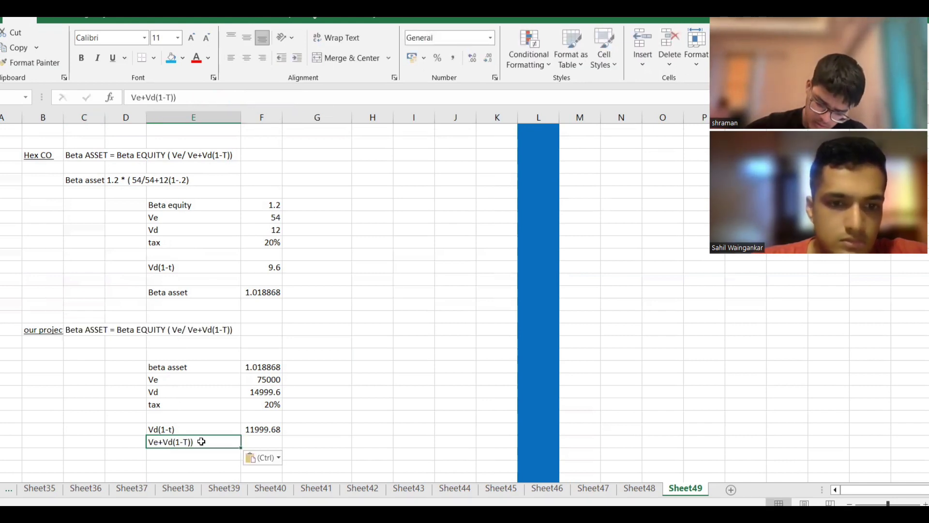
# Calculate the Ve+Vd(1-T) value beside its label by adding the project's Vd(1-t) and Ve cells
pyautogui.click(264, 442)
pyautogui.write('=')
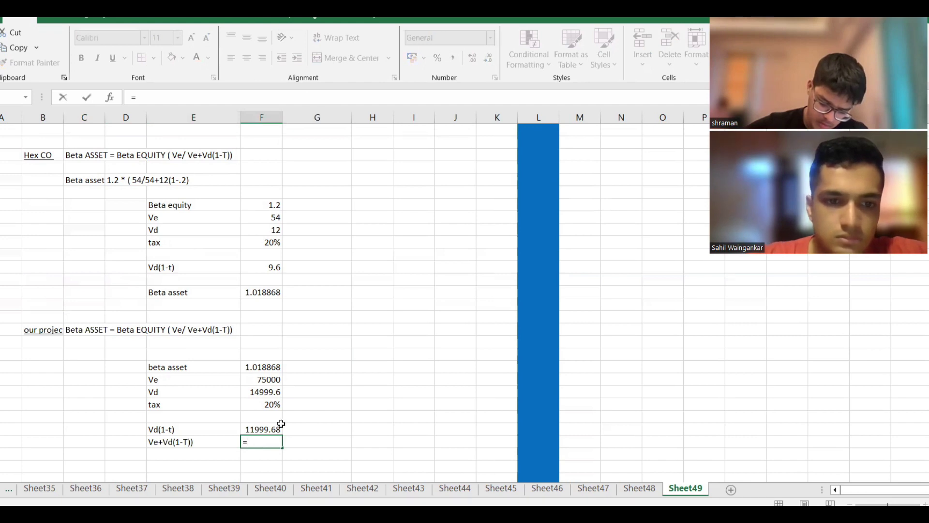
pyautogui.click(278, 426)
pyautogui.write('+')
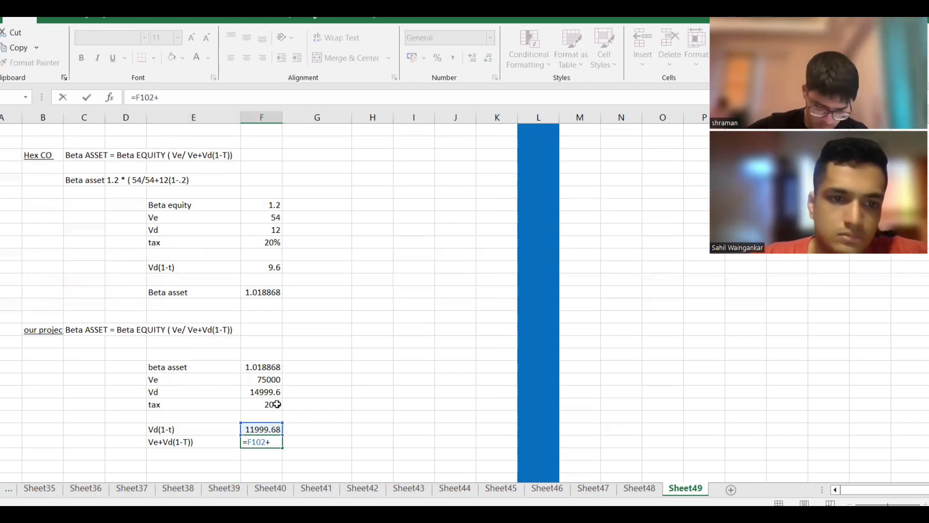
pyautogui.click(270, 379)
pyautogui.press('Return')
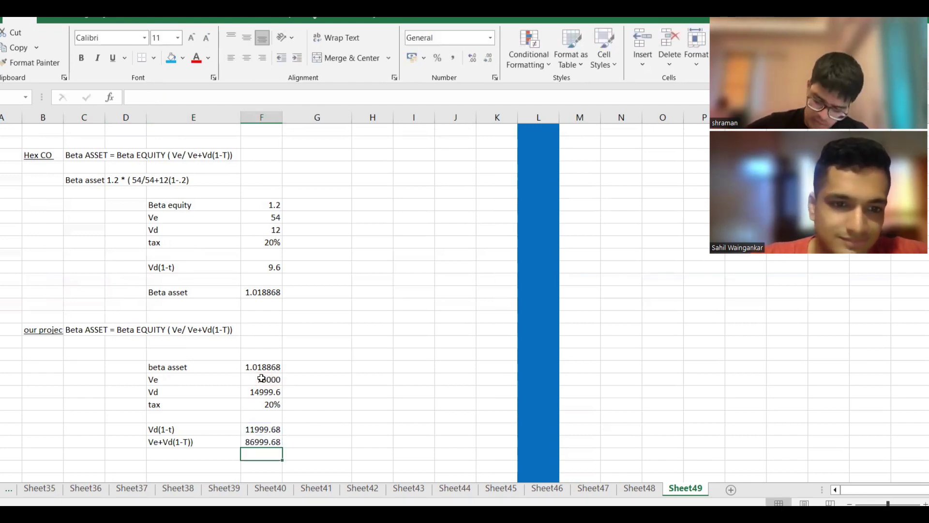
# Copy "( Ve/ Ve+Vd(1-T))" from the project's formula text as a label directly below Ve+Vd(1-T)
pyautogui.scroll(-2, 261, 379)
pyautogui.click(205, 392)
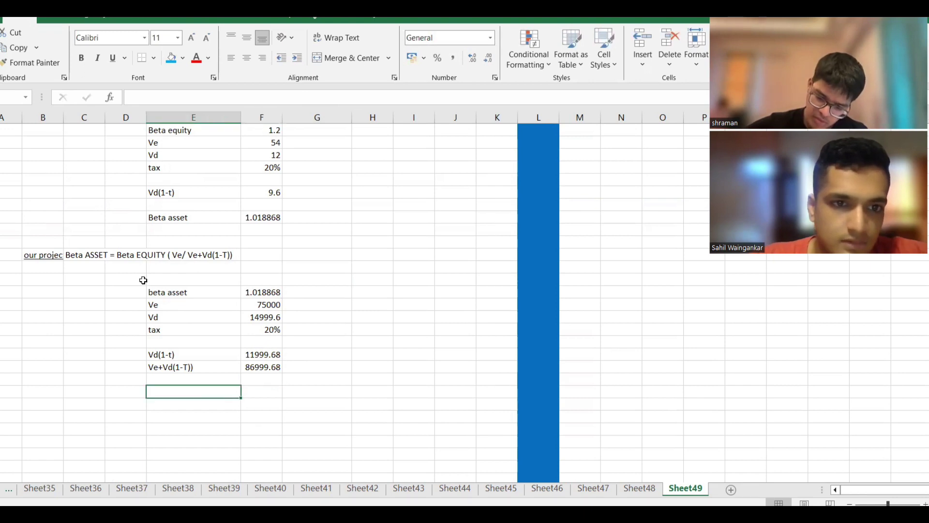
pyautogui.click(84, 252)
pyautogui.moveTo(297, 95); pyautogui.dragTo(235, 96)
pyautogui.hotkey('ctrl', 'c')
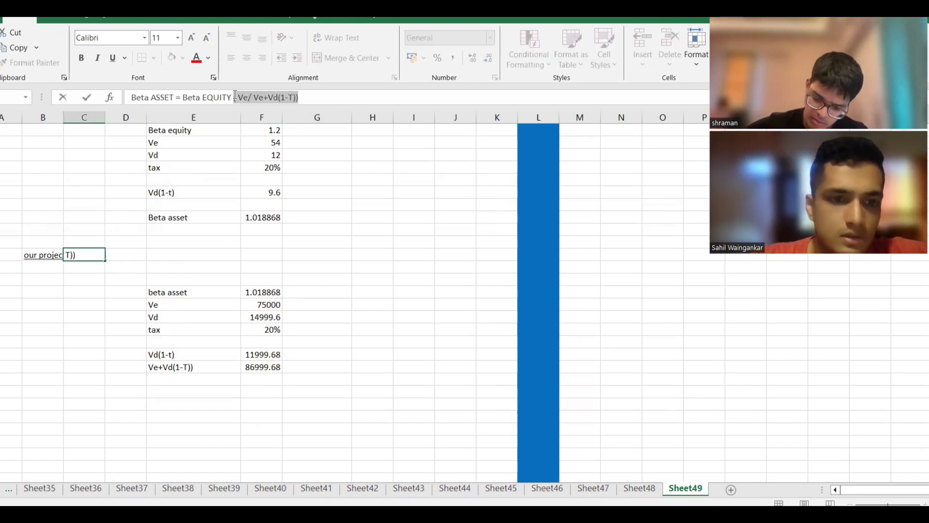
pyautogui.click(191, 382)
pyautogui.hotkey('ctrl', 'v')
# Calculate the ( Ve/ Ve+Vd(1-T)) ratio beside its label by dividing the project's Ve by its Ve+Vd(1-T) value
pyautogui.click(253, 378)
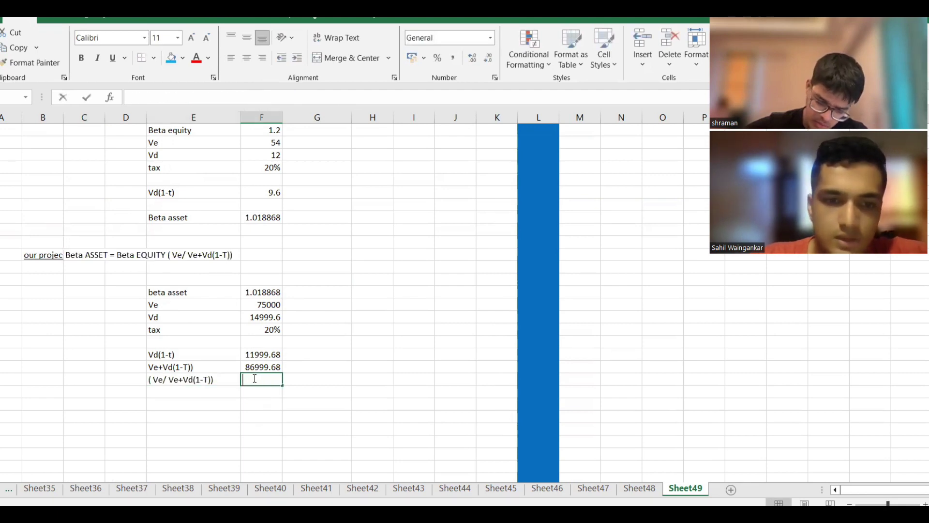
pyautogui.write('=')
pyautogui.click(266, 304)
pyautogui.write('/')
pyautogui.click(257, 367)
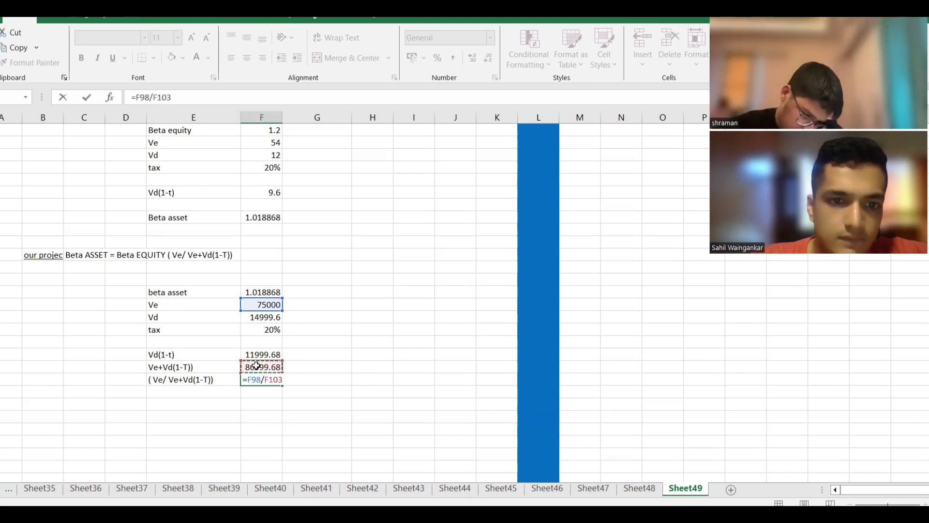
pyautogui.press('Return')
# Add a "Beta equity" label two rows below the project's ( Ve/ Ve+Vd(1-T)) label
pyautogui.scroll(-2, 257, 367)
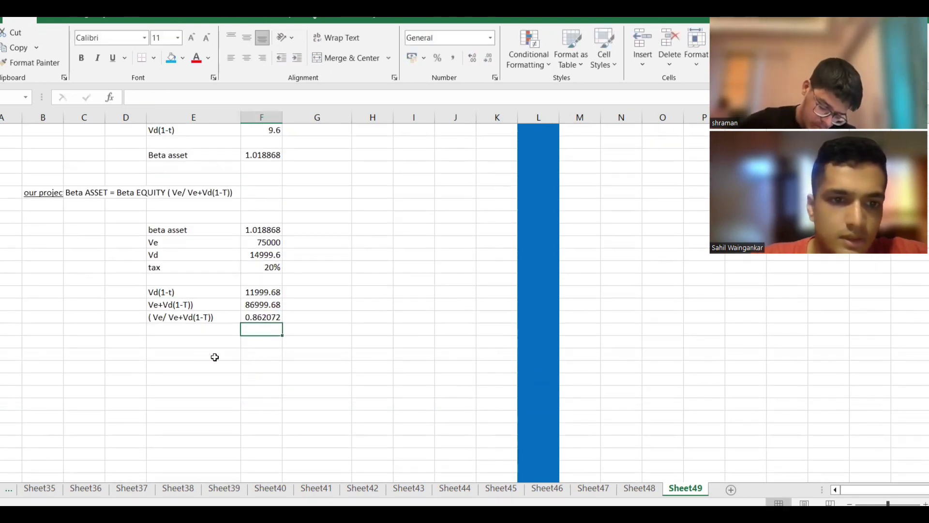
pyautogui.click(195, 341)
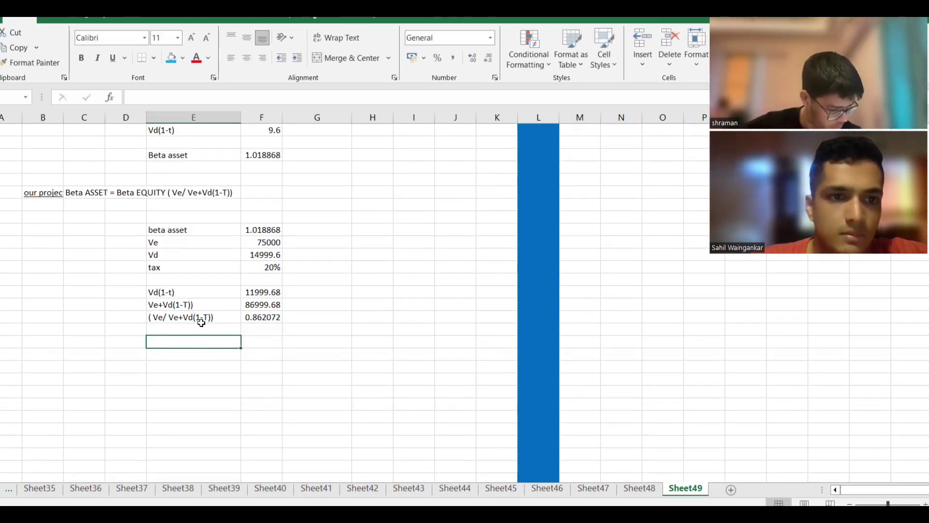
pyautogui.write('Beta ')
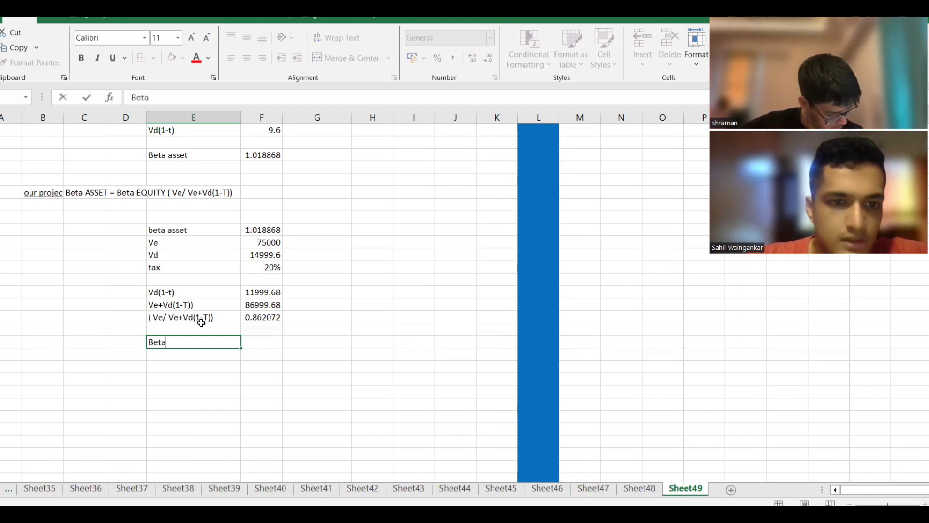
pyautogui.write('equity')
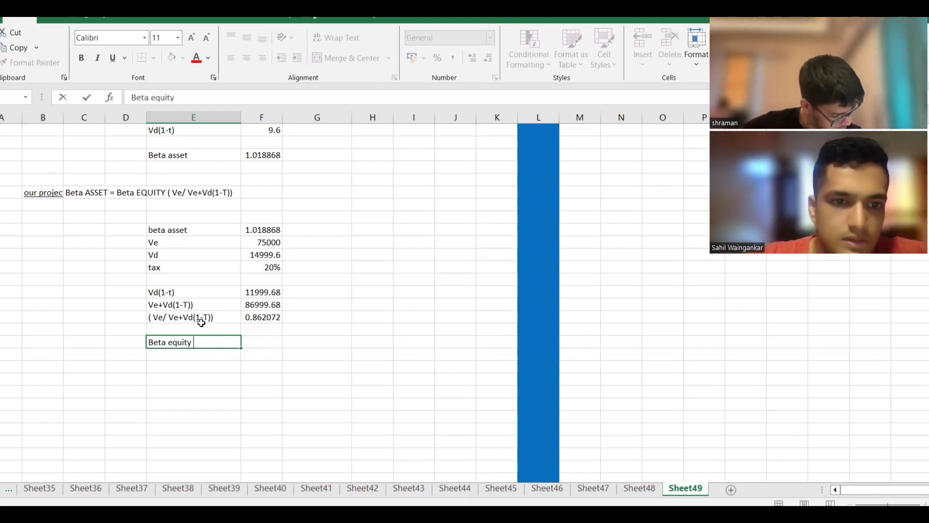
# Calculate the project's Beta equity beside its label by dividing the ( Ve/ Ve+Vd(1-T)) ratio by the beta asset
pyautogui.press('Tab')
pyautogui.write('=')
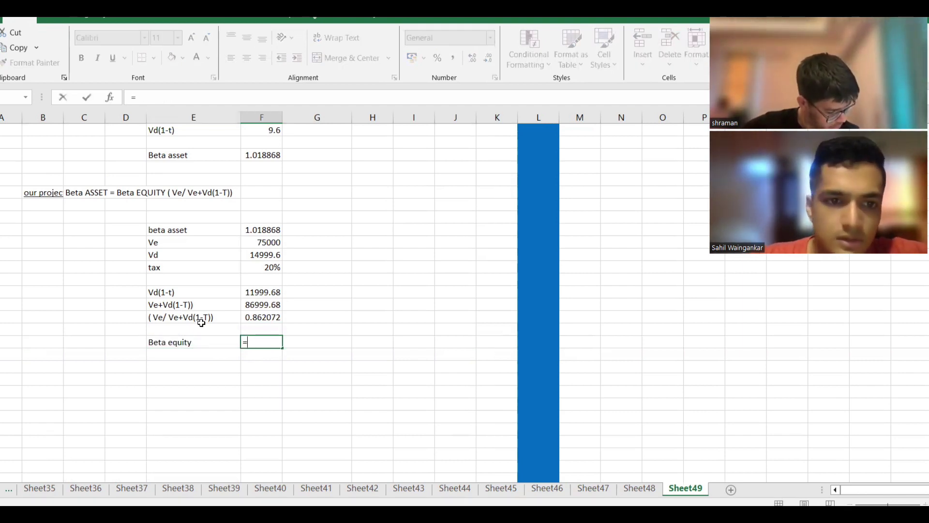
pyautogui.click(249, 315)
pyautogui.write('/')
pyautogui.click(265, 227)
pyautogui.press('Return')
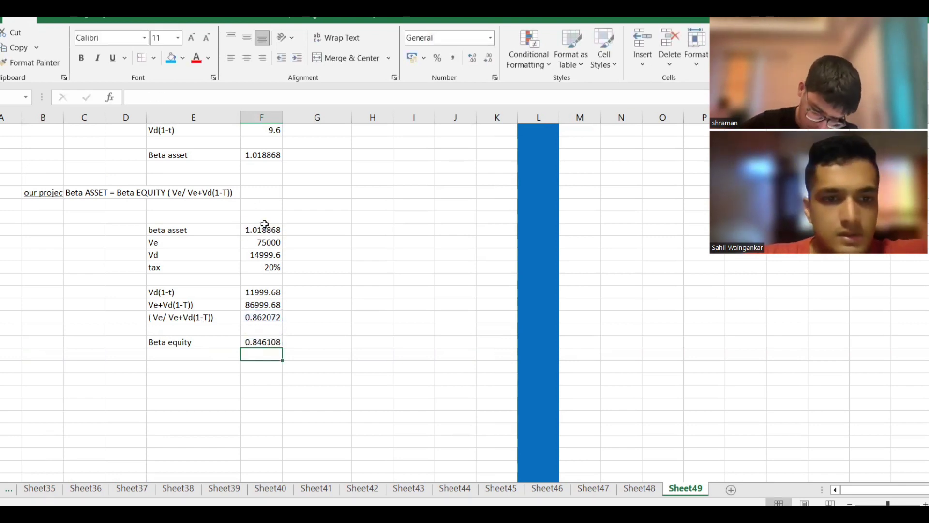
pyautogui.click(198, 340)
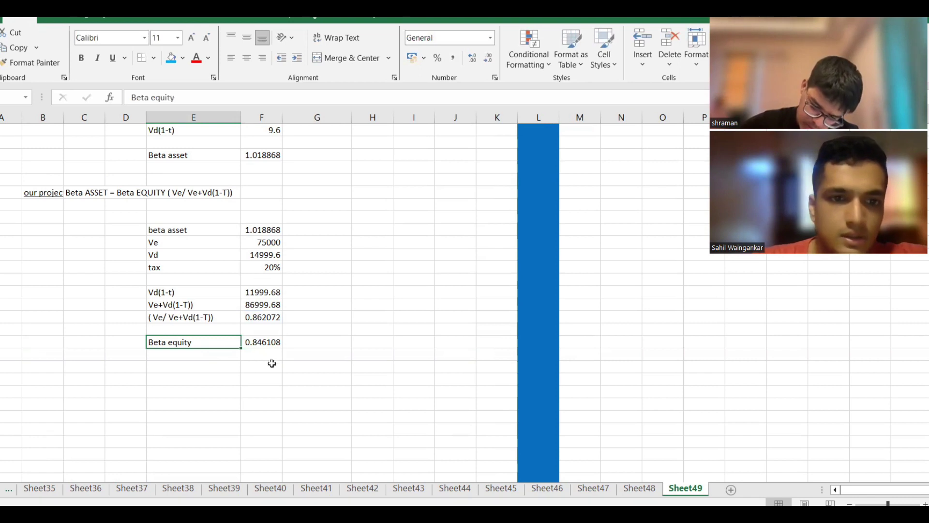
pyautogui.moveTo(268, 348); pyautogui.dragTo(248, 343)
pyautogui.click(265, 317)
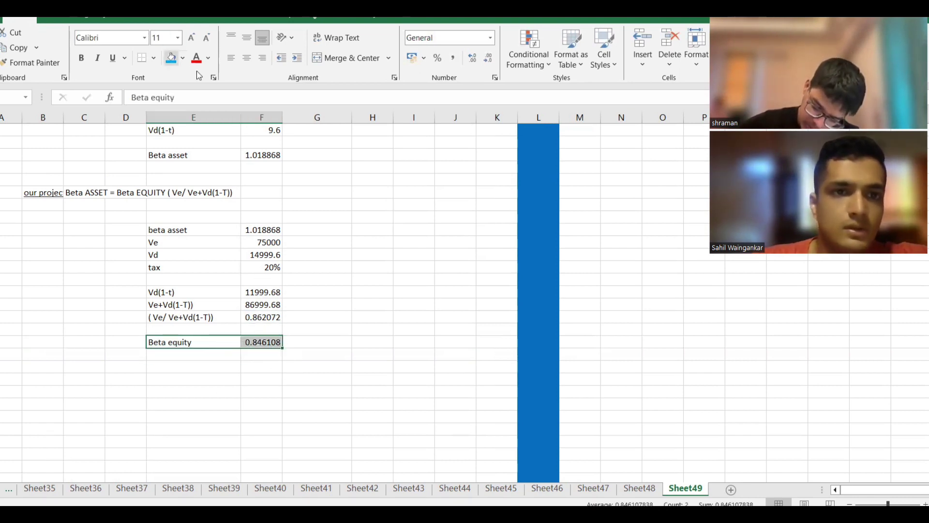
pyautogui.click(183, 59)
pyautogui.click(298, 279)
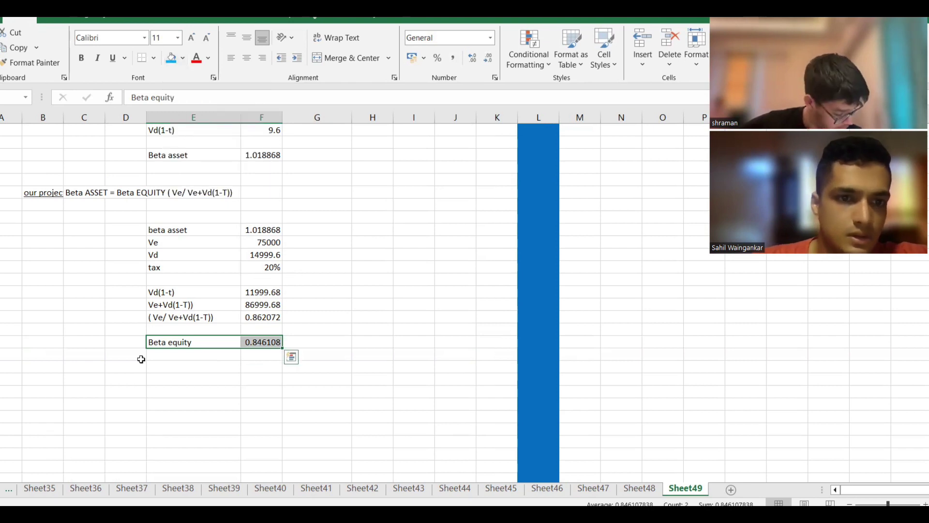
# Check question 304 Fence Co in the exam PDF for the data needed in part (b), and return to the spreadsheet
pyautogui.click(100, 379)
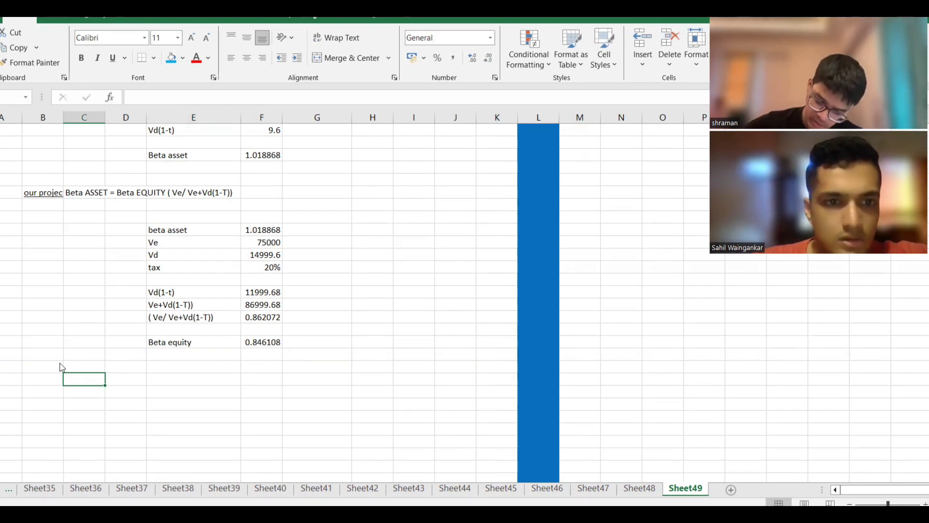
pyautogui.hotkey('alt', 'Tab')
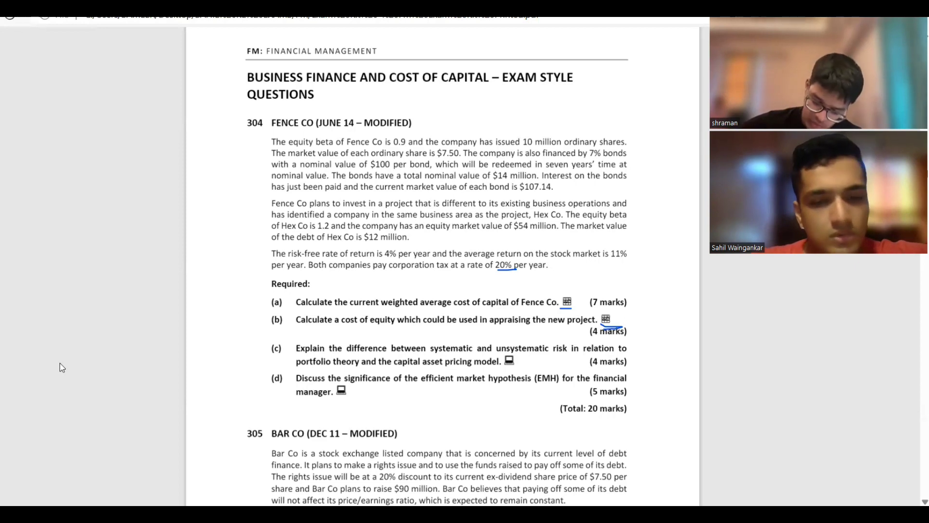
pyautogui.hotkey('alt', 'Tab')
pyautogui.hotkey('alt', 'Tab')
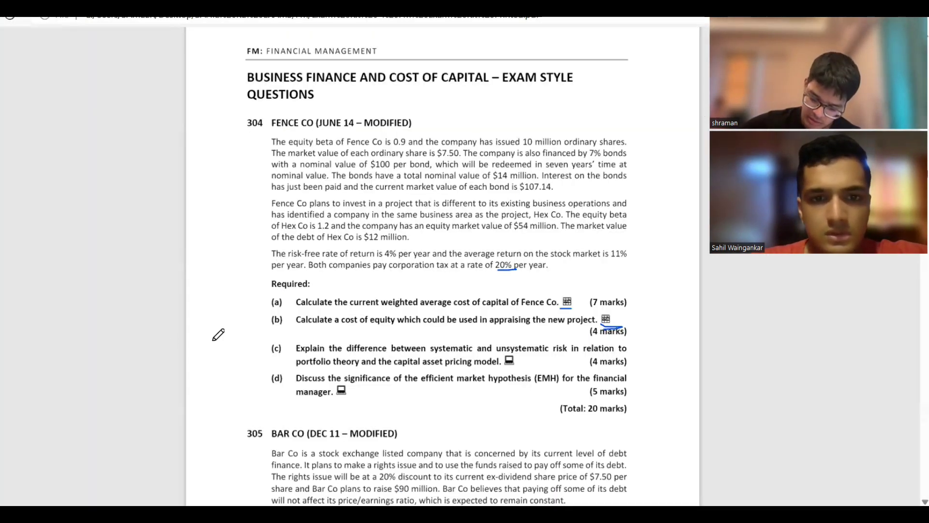
pyautogui.hotkey('alt', 'Tab')
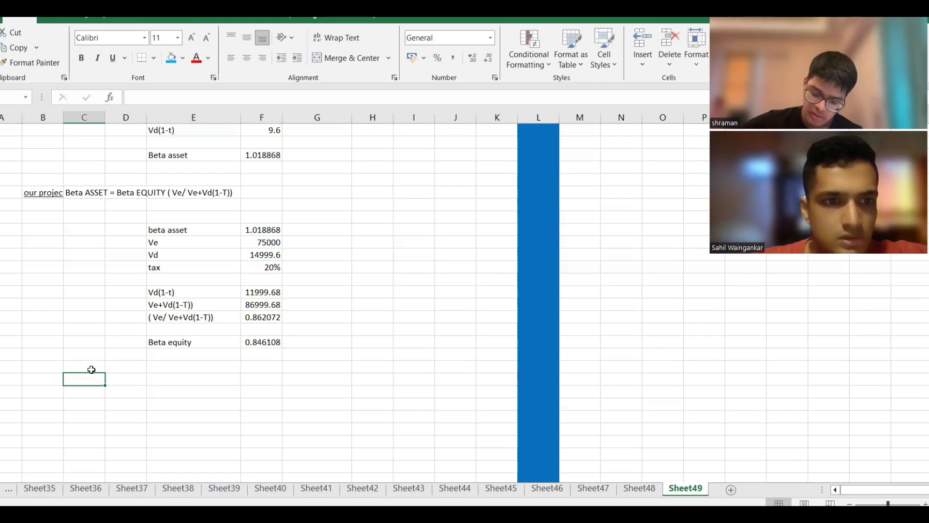
pyautogui.hotkey('alt', 'Tab')
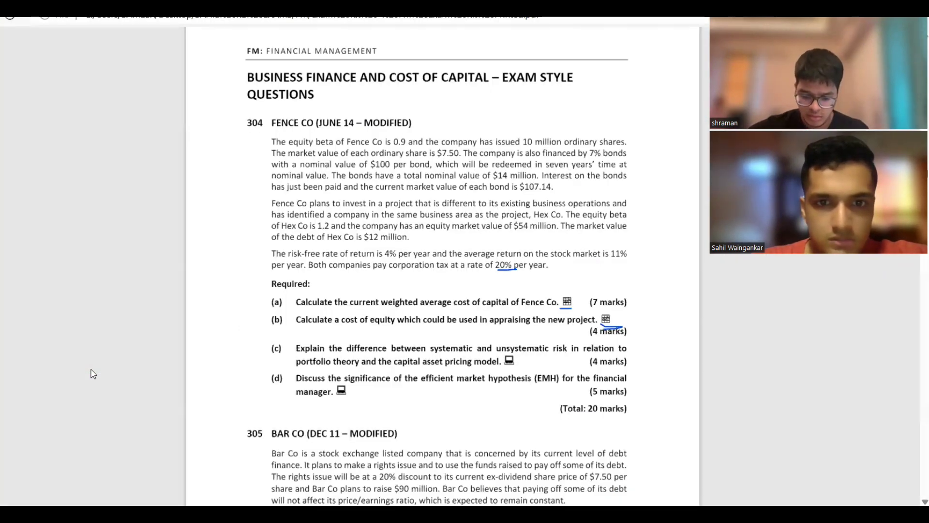
pyautogui.hotkey('alt', 'Tab')
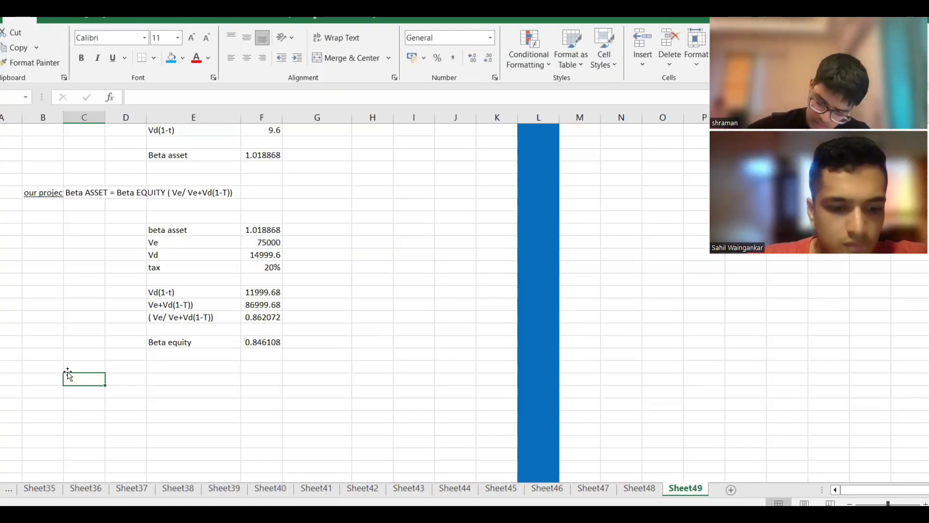
# Enter the heading "CAPM FORMULA" in column C, three rows below the project's Beta equity row
pyautogui.write('CAPM')
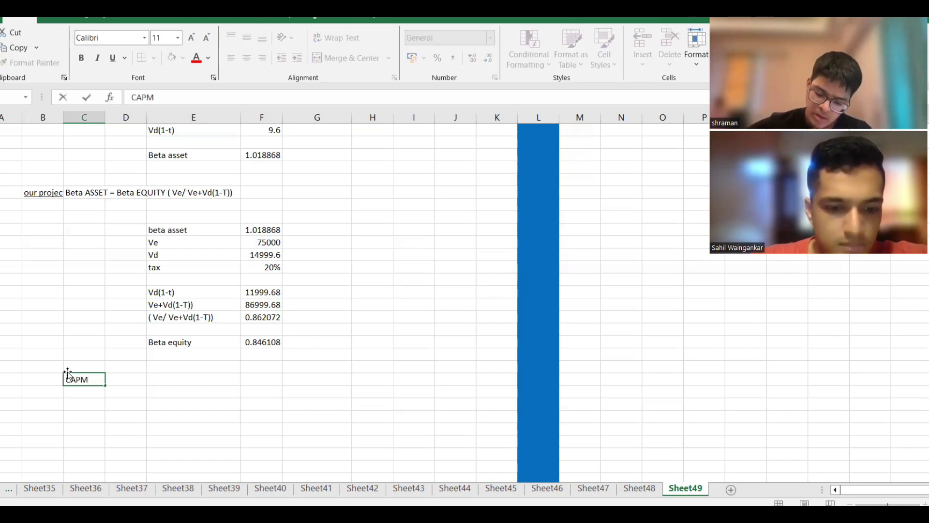
pyautogui.write(' FORMULA')
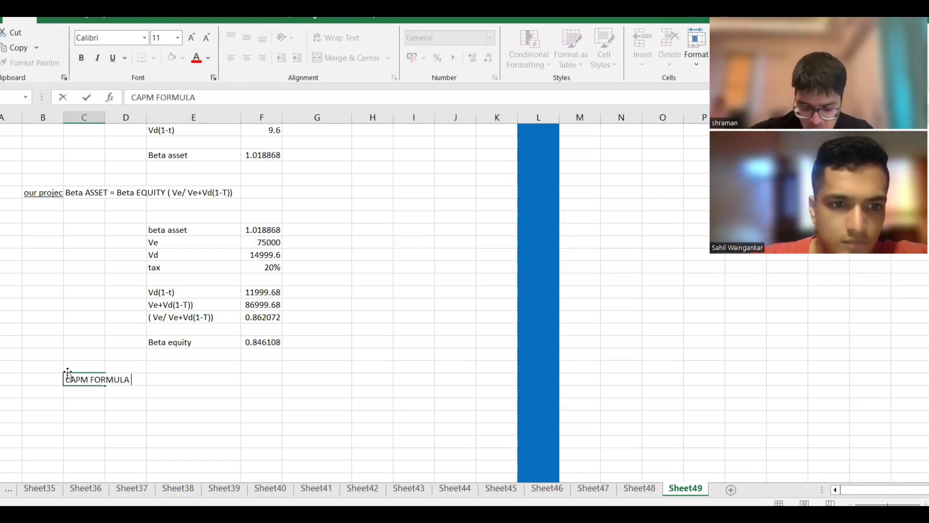
pyautogui.press('Return')
pyautogui.press('Down')
pyautogui.press('Right')
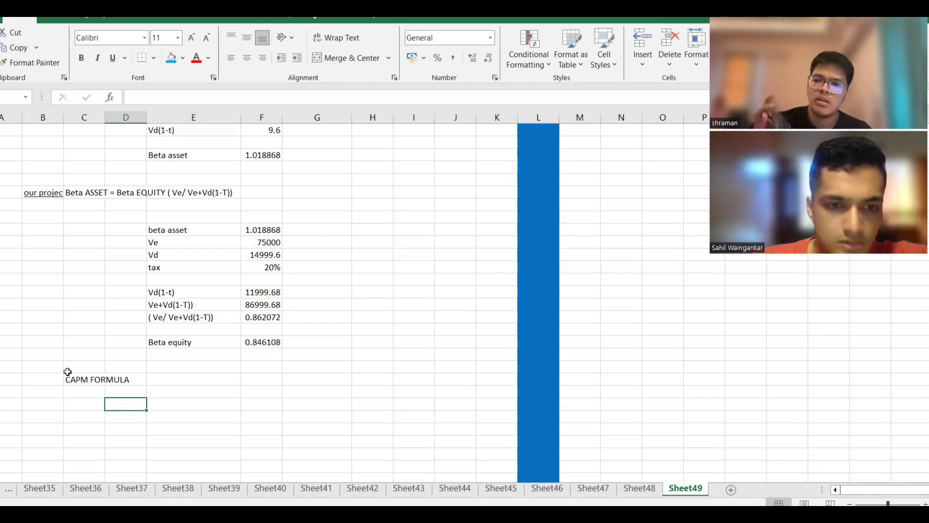
pyautogui.press('Right')
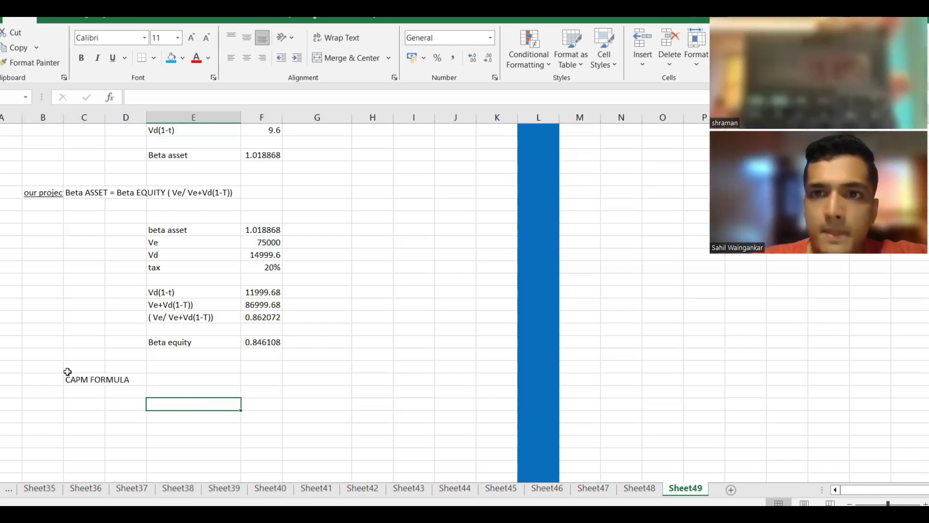
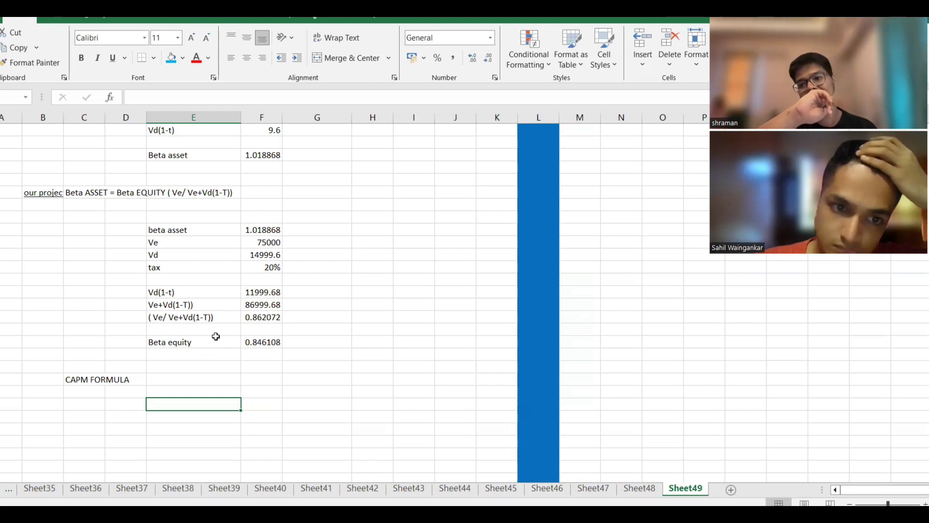
# Replace the project's Beta equity formula with =F97/F104, dividing the beta asset by the ( Ve/ Ve+Vd(1-T)) ratio
pyautogui.click(225, 345)
pyautogui.click(267, 336)
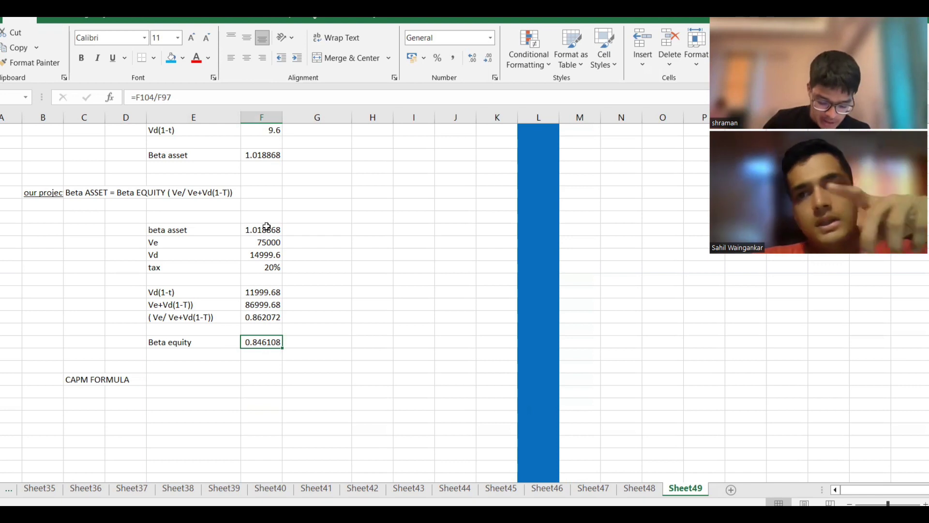
pyautogui.write('=')
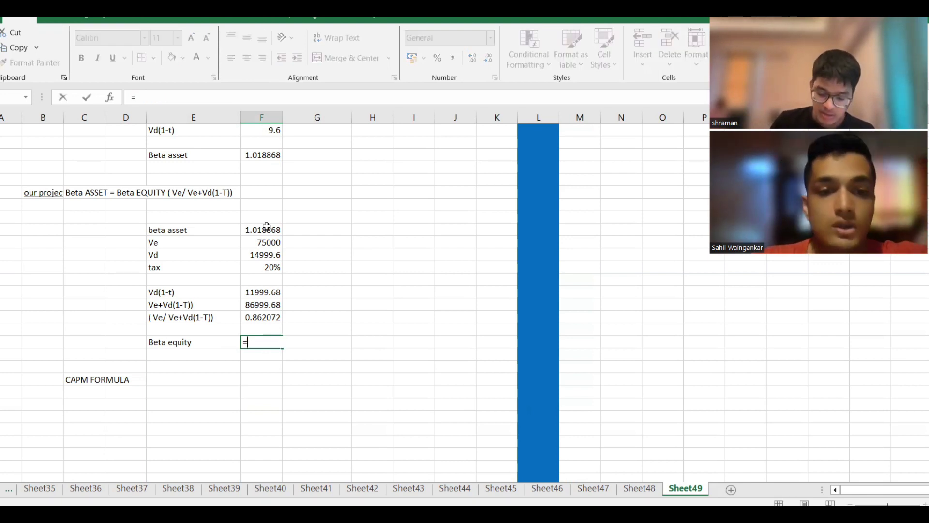
pyautogui.click(269, 227)
pyautogui.write('/')
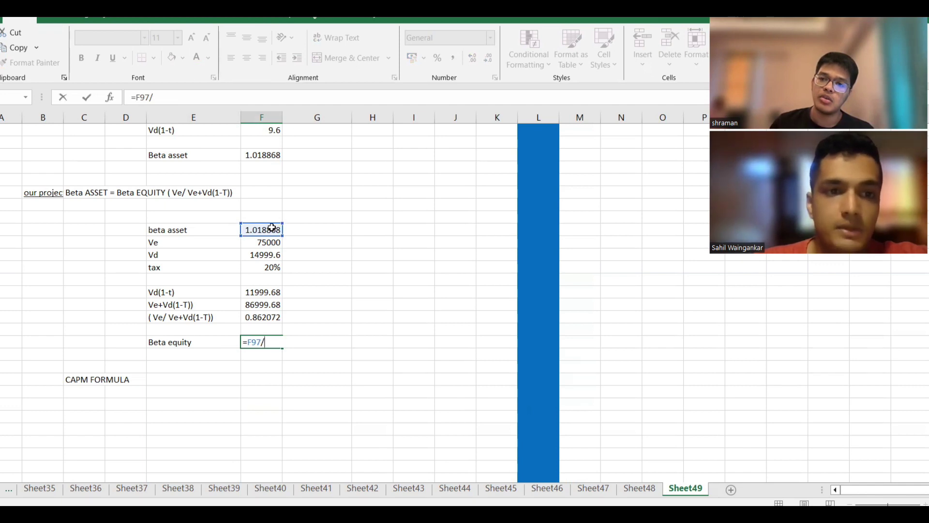
pyautogui.click(266, 319)
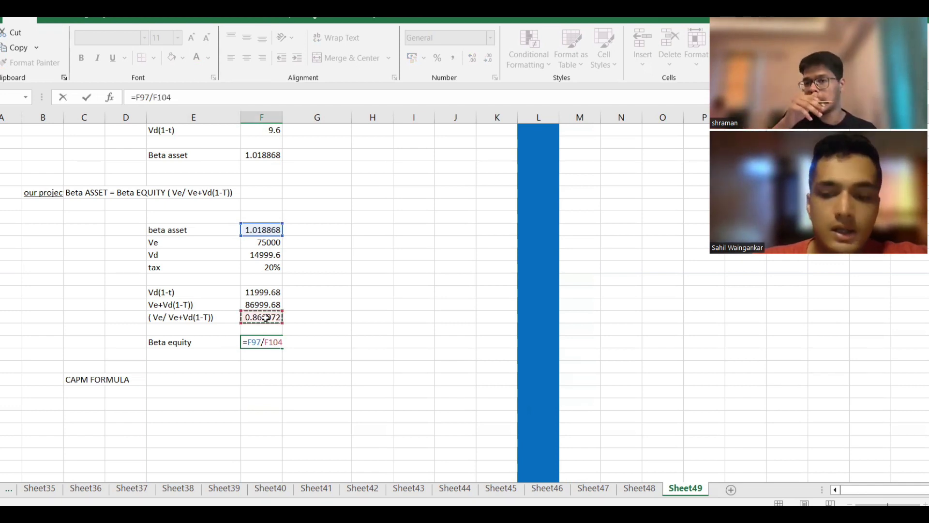
pyautogui.press('Return')
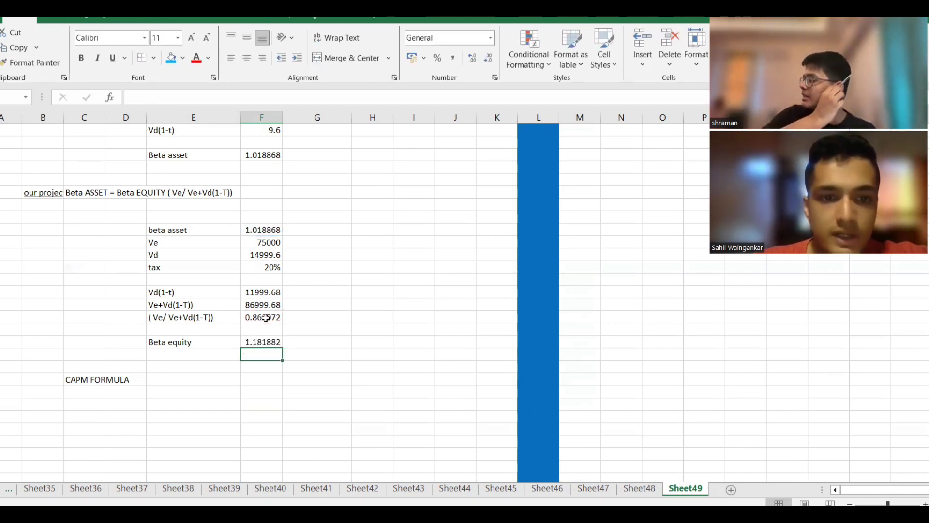
pyautogui.press('Up')
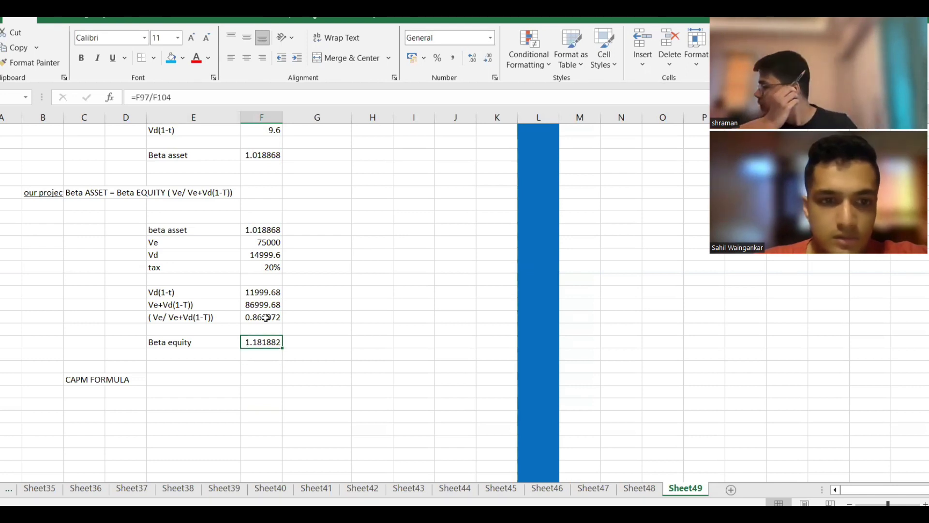
pyautogui.hotkey('shift', 'Left')
# Enter the note "RE GEARING" in column G, one row below the project's beta formula text
pyautogui.click(316, 282)
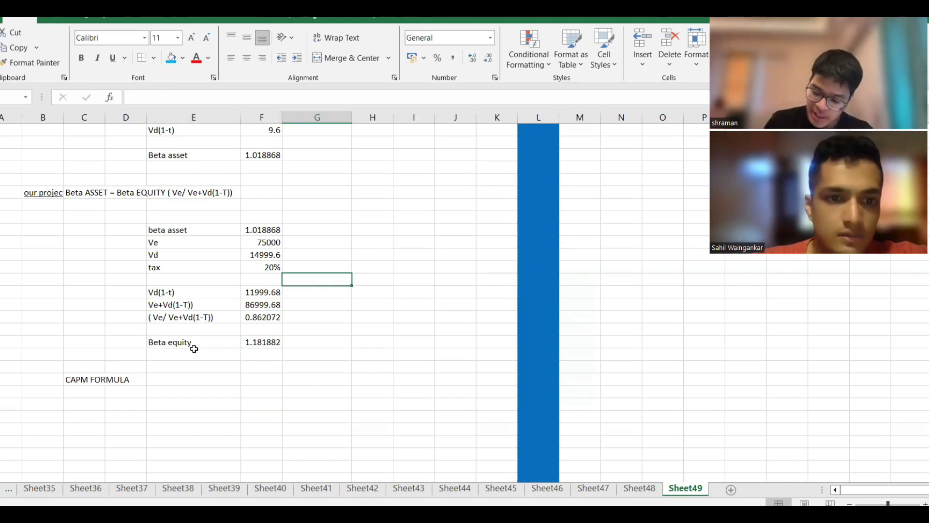
pyautogui.click(309, 204)
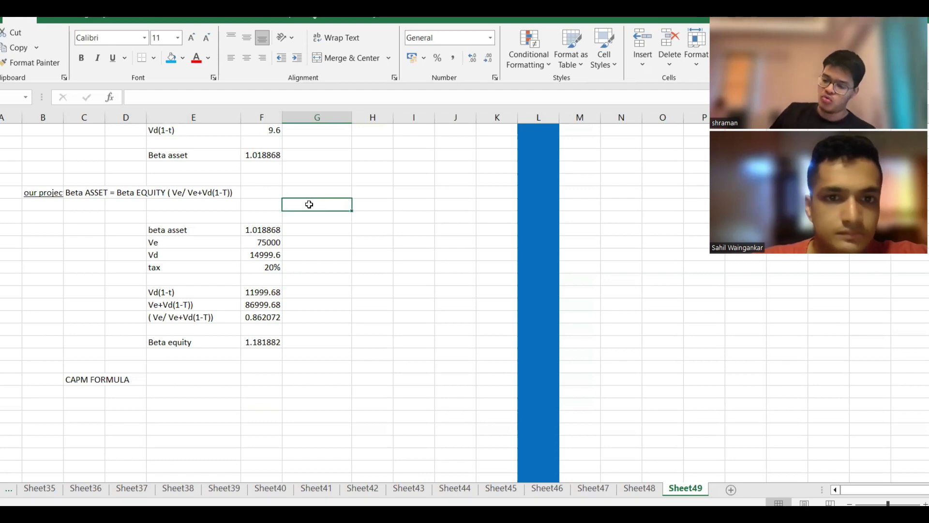
pyautogui.write('RE GEARING')
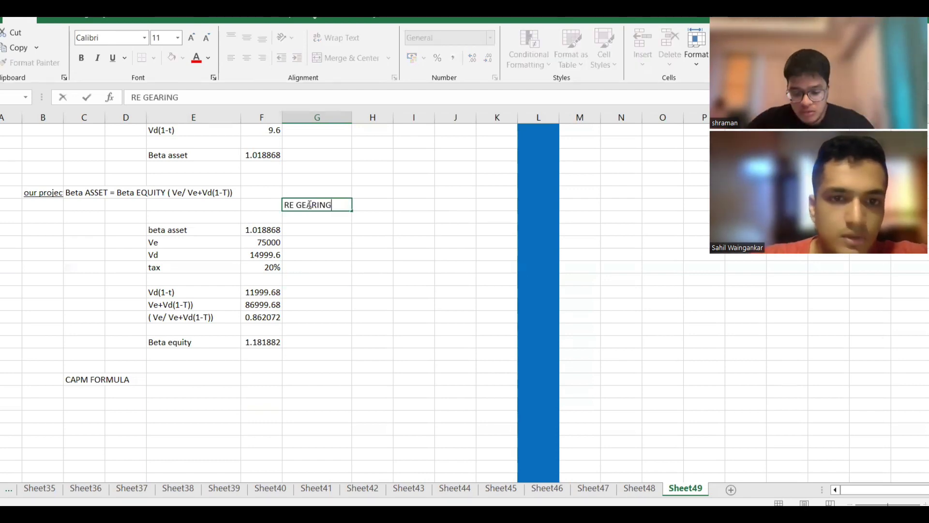
# Enter the note "DE GEARING" in column G on the row of Hex Co's Beta asset substitution line
pyautogui.scroll(4, 334, 235)
pyautogui.click(323, 205)
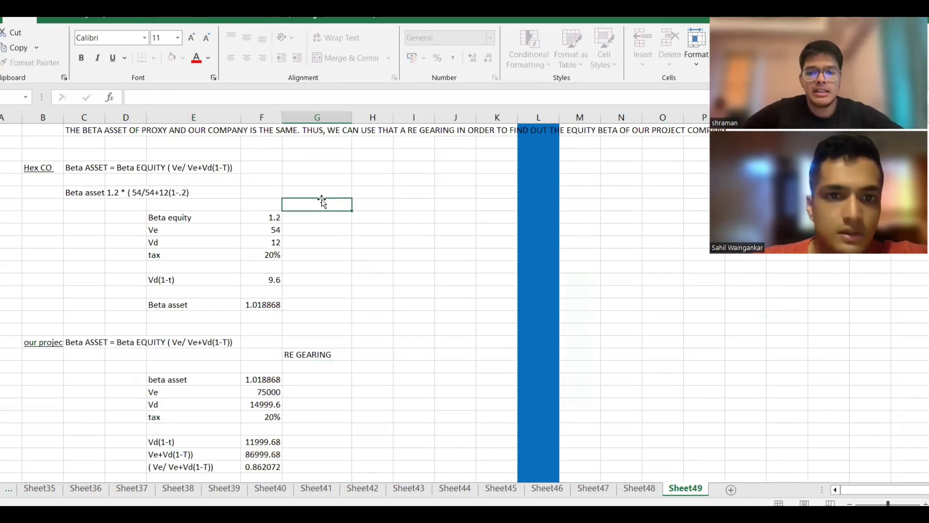
pyautogui.click(331, 183)
pyautogui.click(325, 192)
pyautogui.write('DEA')
pyautogui.press('BackSpace')
pyautogui.write('GEARING')
pyautogui.click(356, 216)
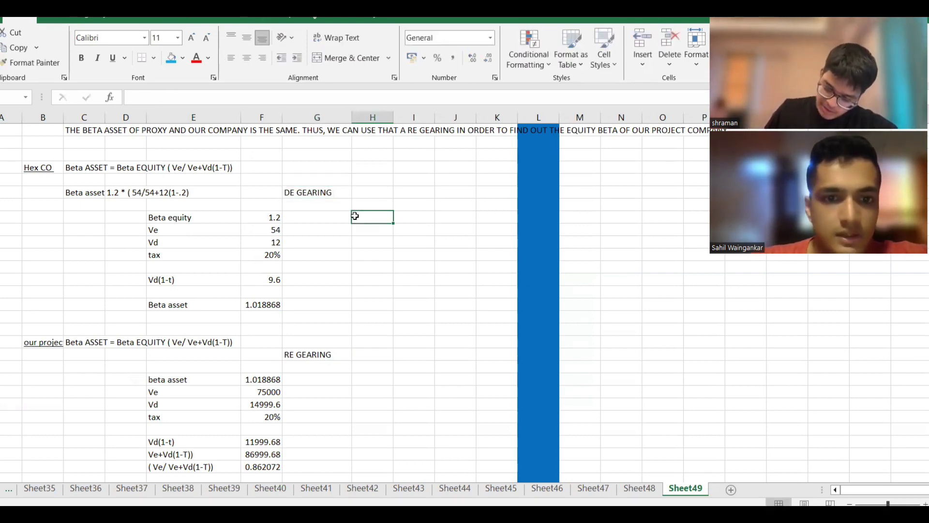
# Enter the text "CAPM = RF + BETA EQUITY ( RM - RF )" in column E, two rows below the CAPM FORMULA heading
pyautogui.scroll(-4, 355, 216)
pyautogui.scroll(-2, 265, 327)
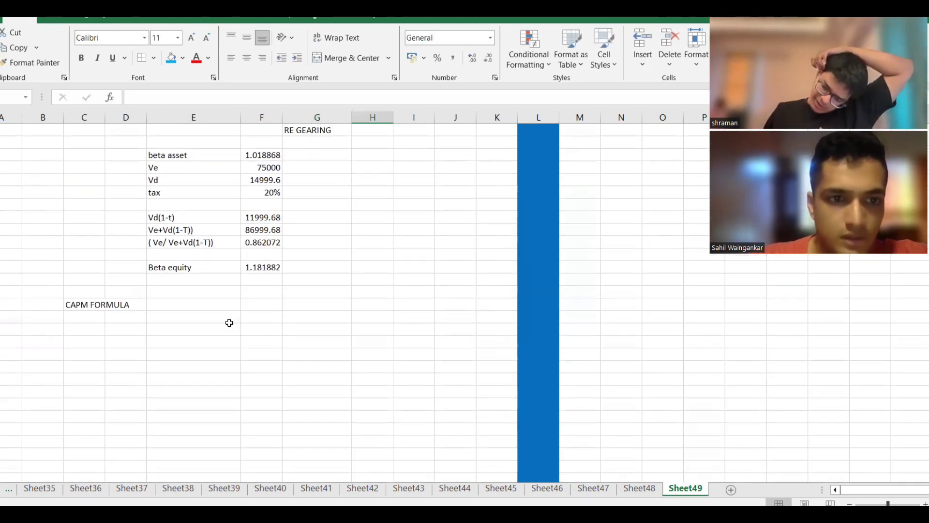
pyautogui.click(161, 331)
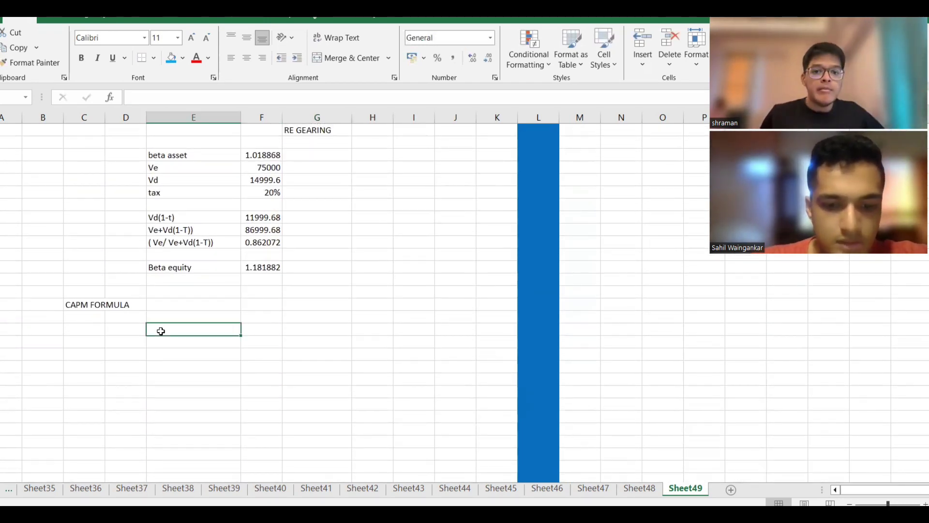
pyautogui.write('CAPM')
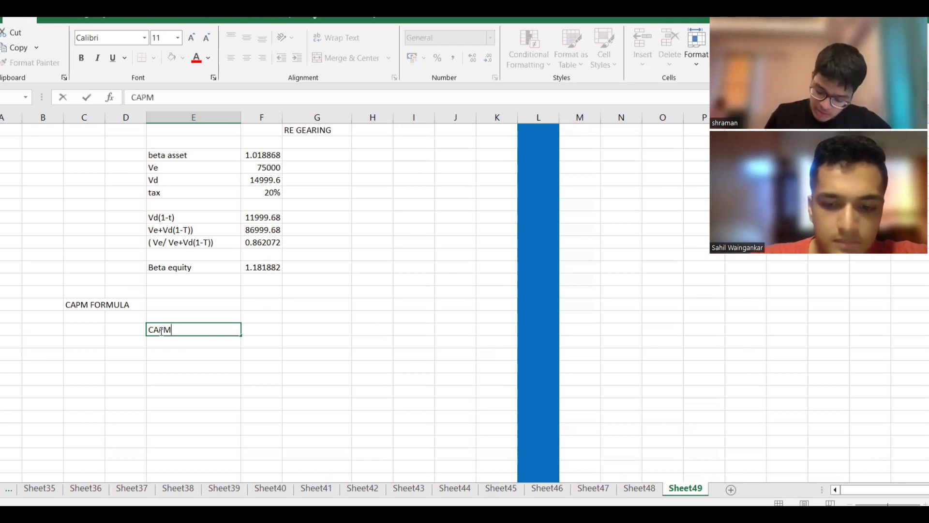
pyautogui.write(' = RF')
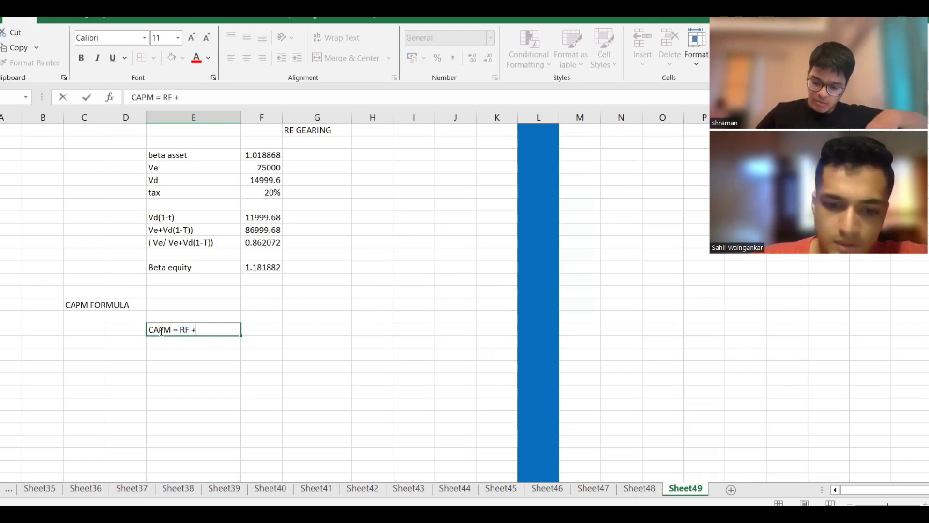
pyautogui.write(' + BETA EQUITY ')
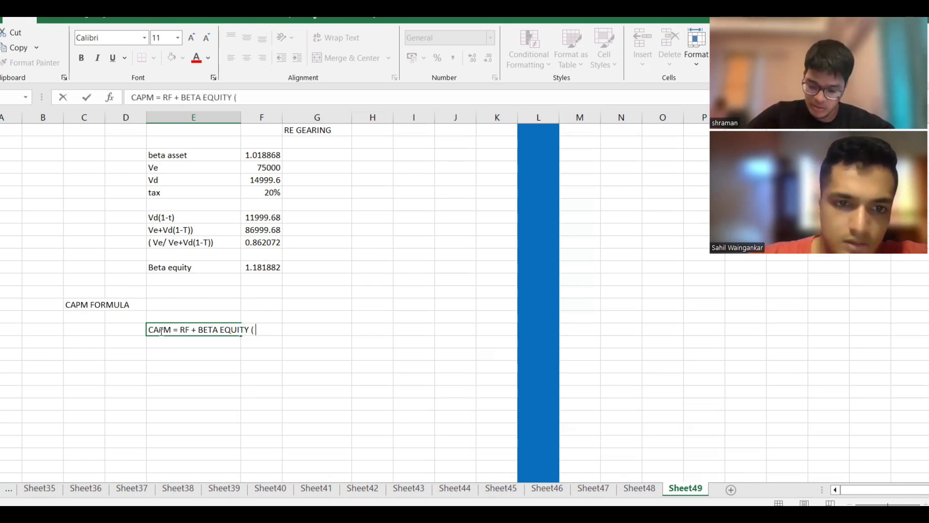
pyautogui.write('( RM')
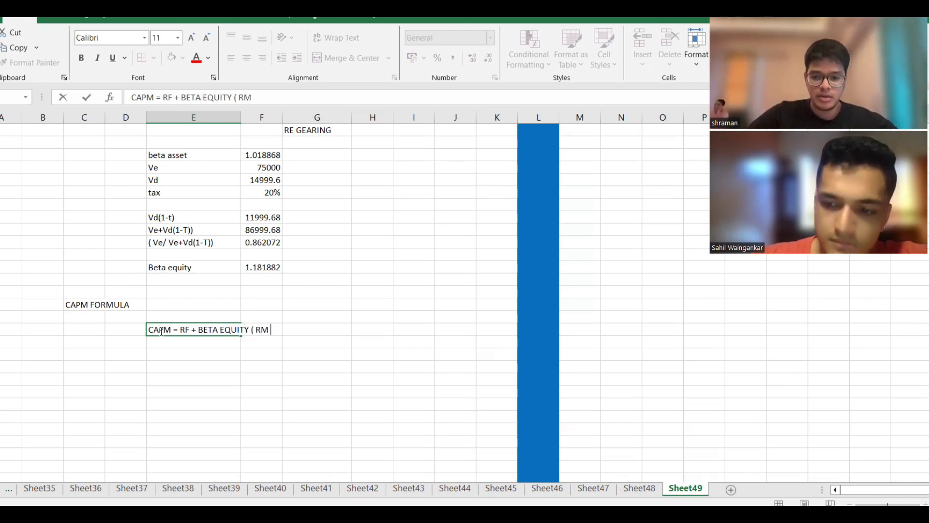
pyautogui.write(' - RF')
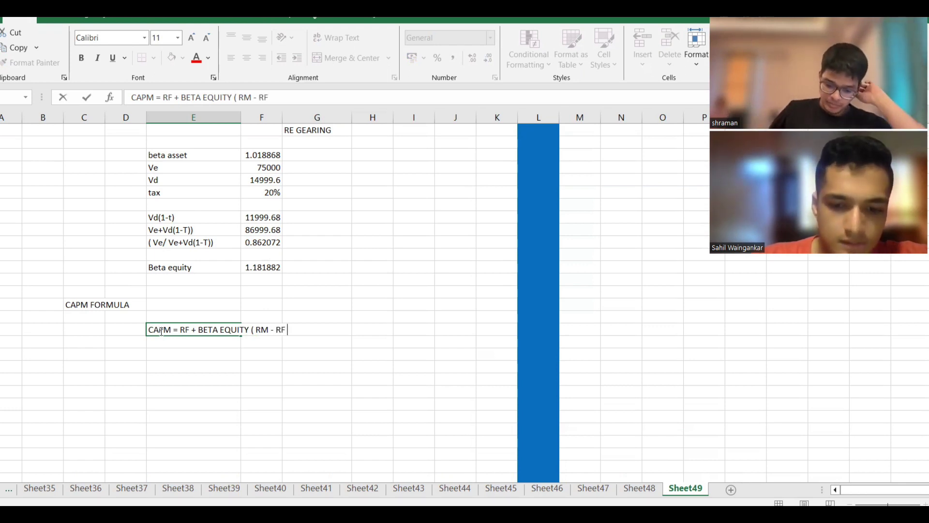
pyautogui.press('Return')
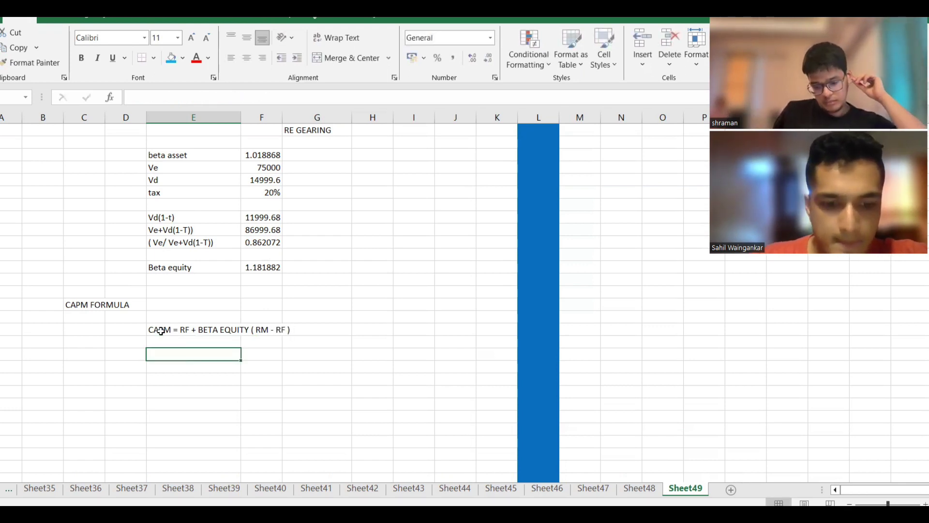
# Enter the label "CAPM" in column E two rows below the formula text and move it three rows down
pyautogui.write('CAPM =')
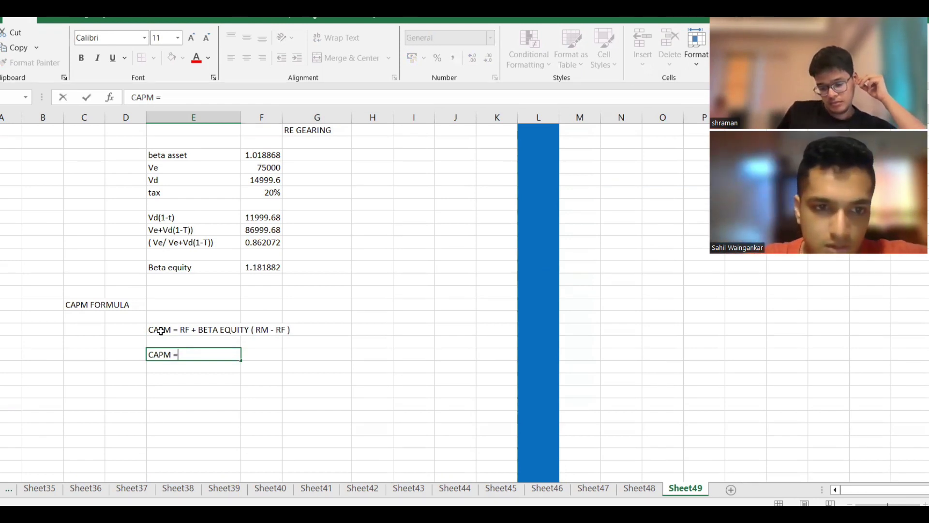
pyautogui.press('Tab')
pyautogui.write('=')
pyautogui.press('BackSpace')
pyautogui.click(156, 355)
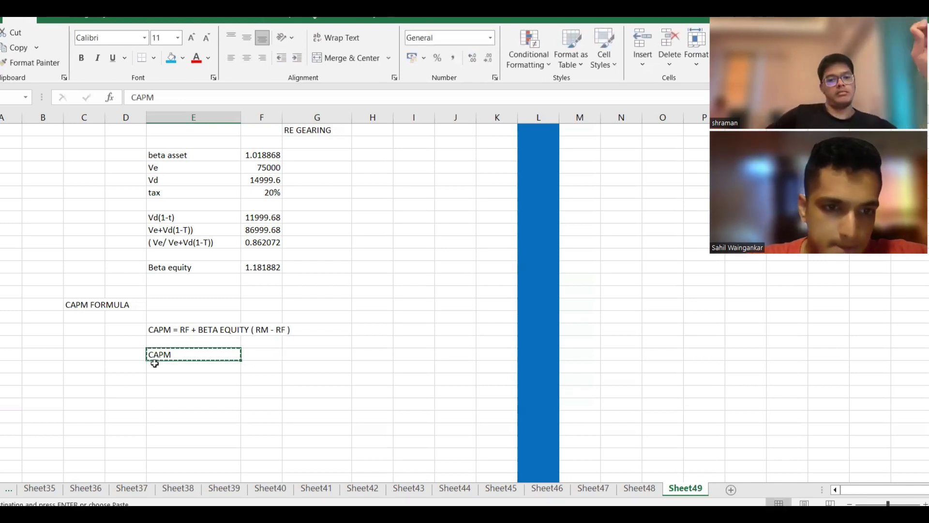
pyautogui.hotkey('ctrl', 'c')
pyautogui.click(161, 395)
pyautogui.hotkey('ctrl', 'v')
# Add the labels "RF" and "RM" in column E, starting two rows below the CAPM formula text, and move the CAPM label one row down
pyautogui.click(182, 355)
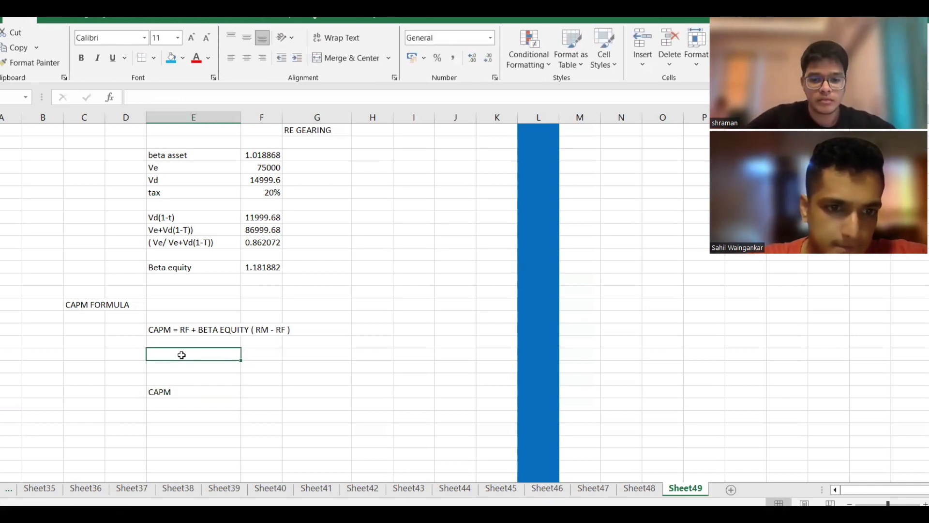
pyautogui.write('RF')
pyautogui.press('Return')
pyautogui.write('RM')
pyautogui.press('Return')
pyautogui.click(175, 391)
pyautogui.hotkey('ctrl', 'c')
pyautogui.click(167, 406)
pyautogui.hotkey('ctrl', 'v')
# Copy the "Beta equity" label to the row below RM and link its column F value to the project's beta equity with =F106
pyautogui.click(176, 378)
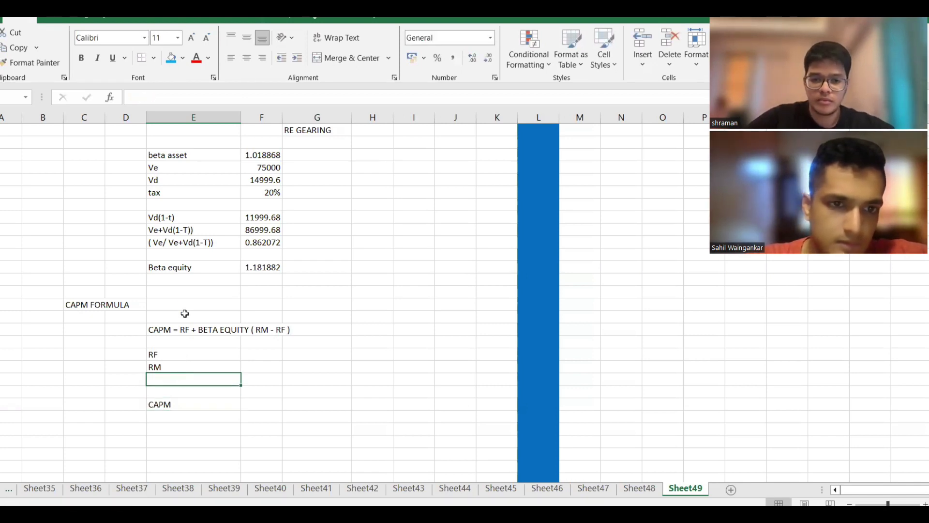
pyautogui.click(191, 272)
pyautogui.hotkey('ctrl', 'c')
pyautogui.click(192, 382)
pyautogui.hotkey('ctrl', 'v')
pyautogui.press('Right')
pyautogui.write('=')
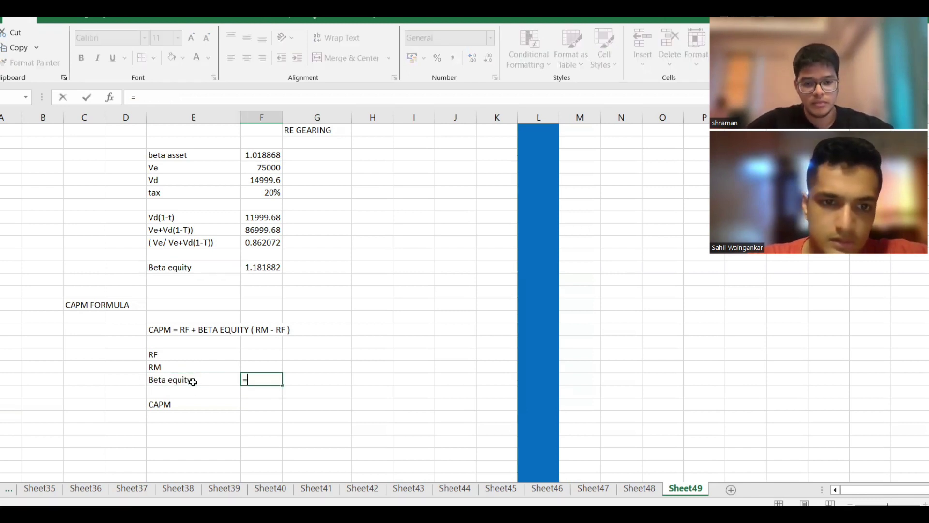
pyautogui.click(251, 267)
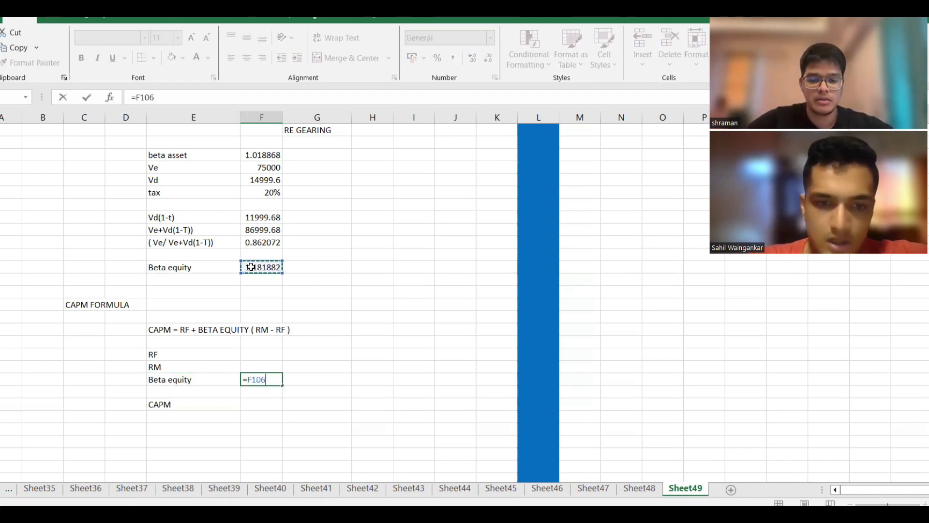
pyautogui.press('Return')
# Fill in RF as 4% and RM as 11% in column F, using the rates given in the PDF question
pyautogui.press('Up')
pyautogui.press('Up')
pyautogui.hotkey('alt', 'Tab')
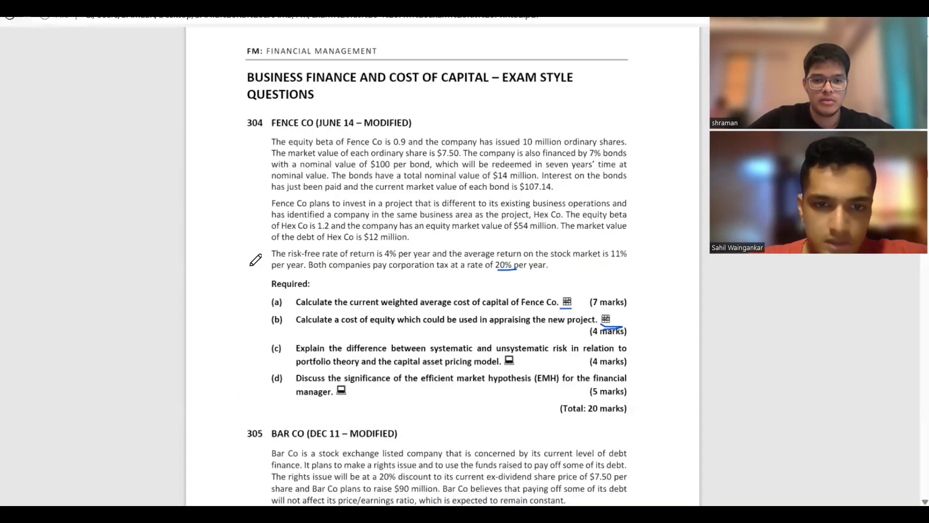
pyautogui.hotkey('alt', 'Tab')
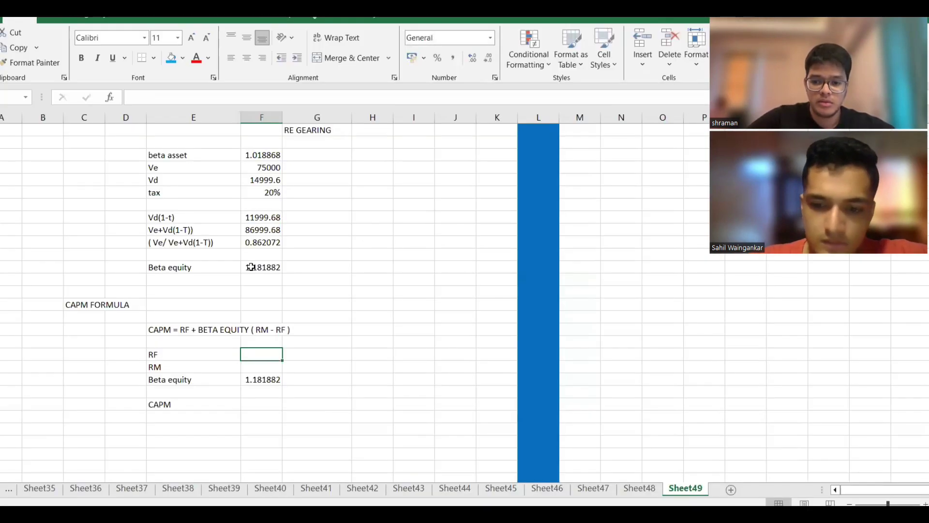
pyautogui.write('4%')
pyautogui.press('Return')
pyautogui.hotkey('alt', 'Tab')
pyautogui.hotkey('alt', 'Tab')
pyautogui.write('11%')
pyautogui.press('Return')
# Calculate CAPM in column F with the formula =F113+F115*(F114-F113)
pyautogui.press('Down')
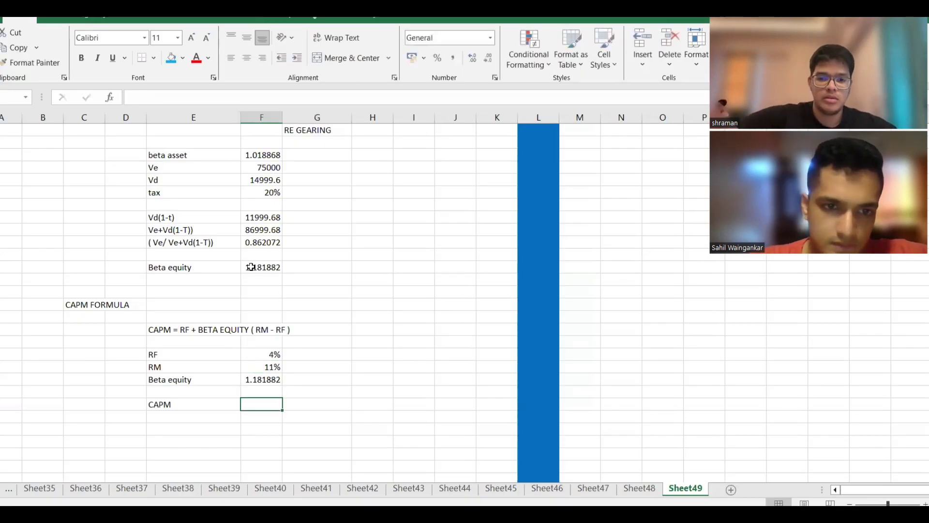
pyautogui.write('=')
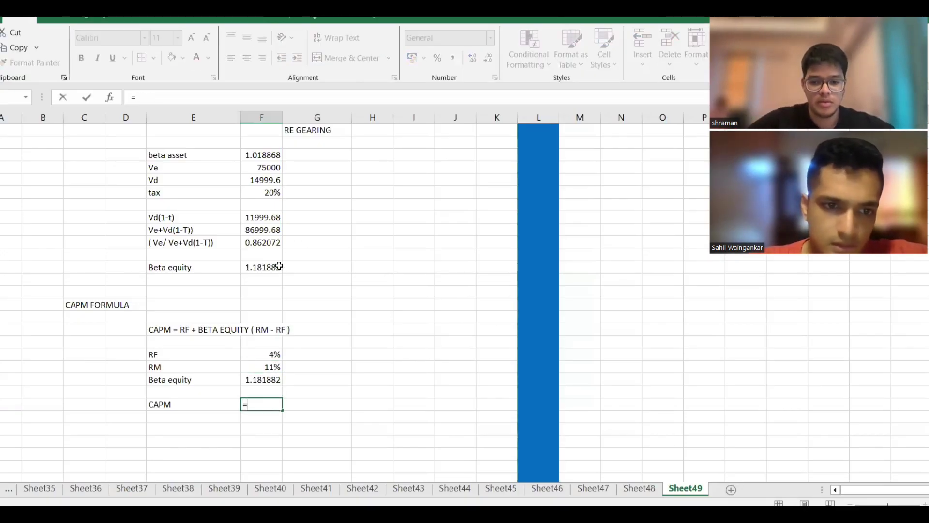
pyautogui.click(264, 356)
pyautogui.write('+')
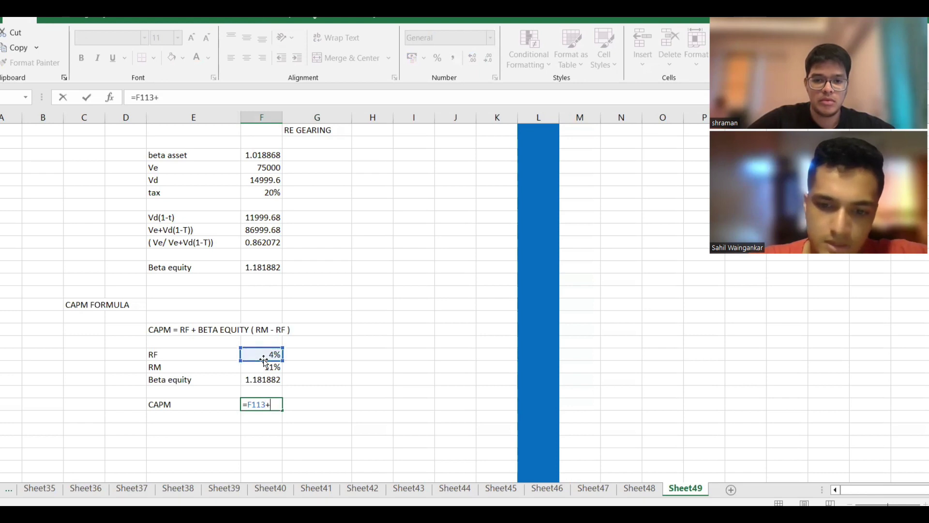
pyautogui.click(261, 379)
pyautogui.write('*(')
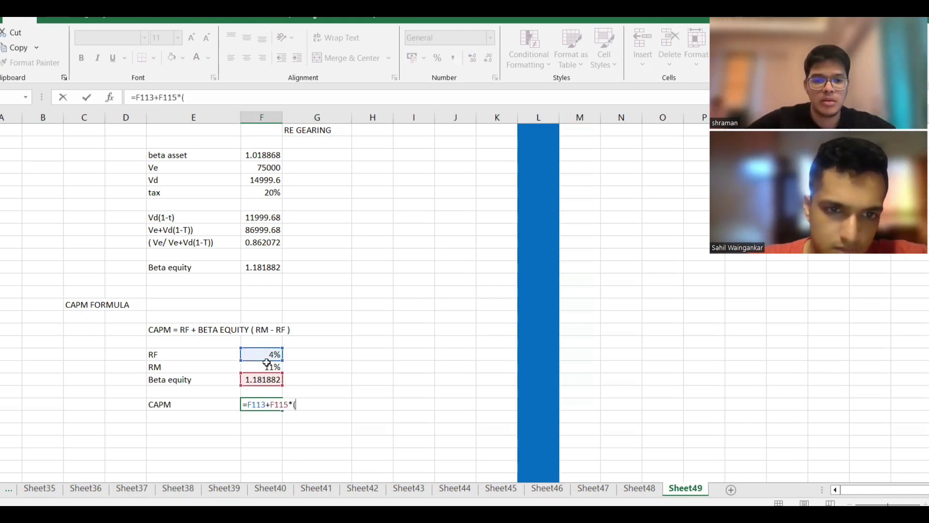
pyautogui.click(268, 368)
pyautogui.write('-')
pyautogui.click(267, 353)
pyautogui.write('+')
pyautogui.press('BackSpace')
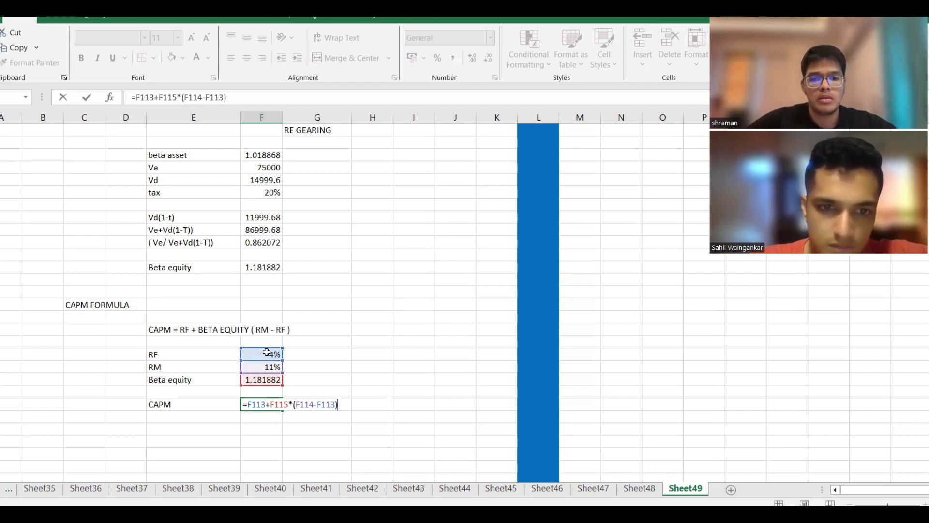
pyautogui.write(')')
pyautogui.press('Return')
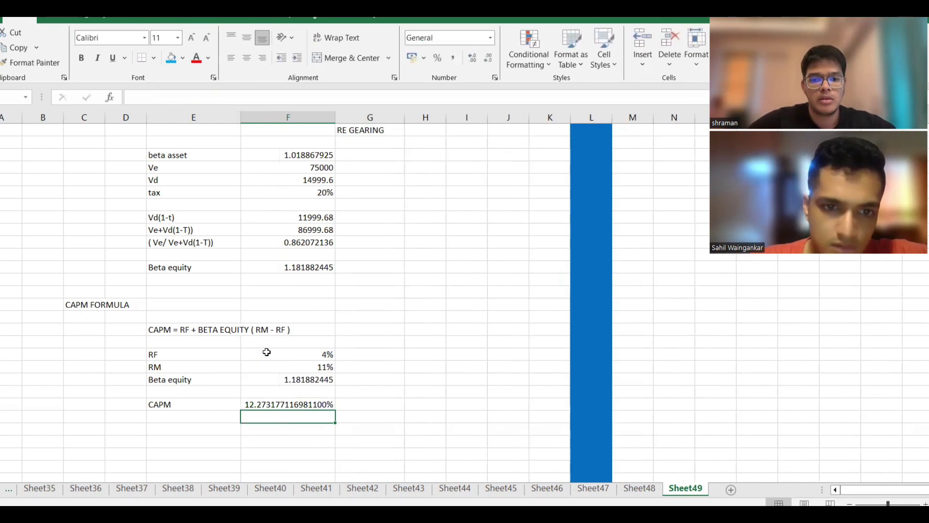
# Enter 12.27% in column F two rows below the CAPM result and label it "Ke" in column E
pyautogui.click(278, 428)
pyautogui.write('12')
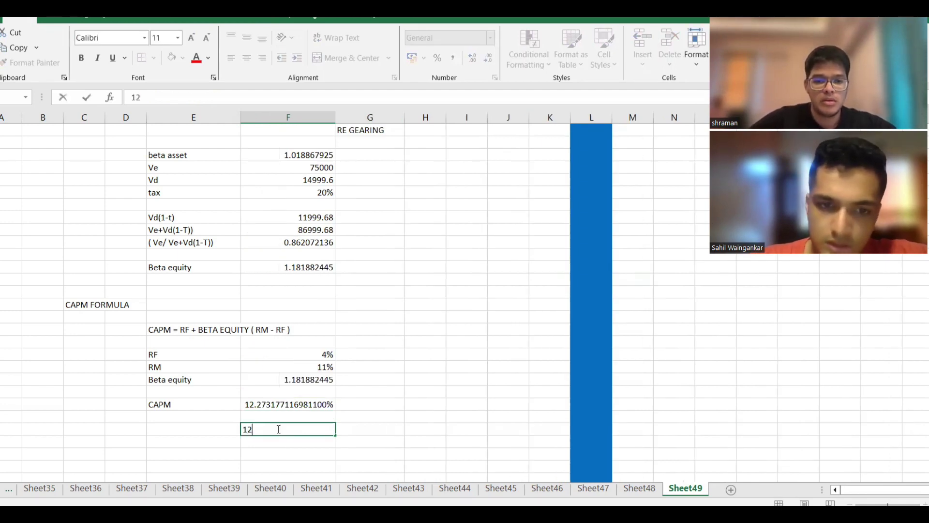
pyautogui.write('.27')
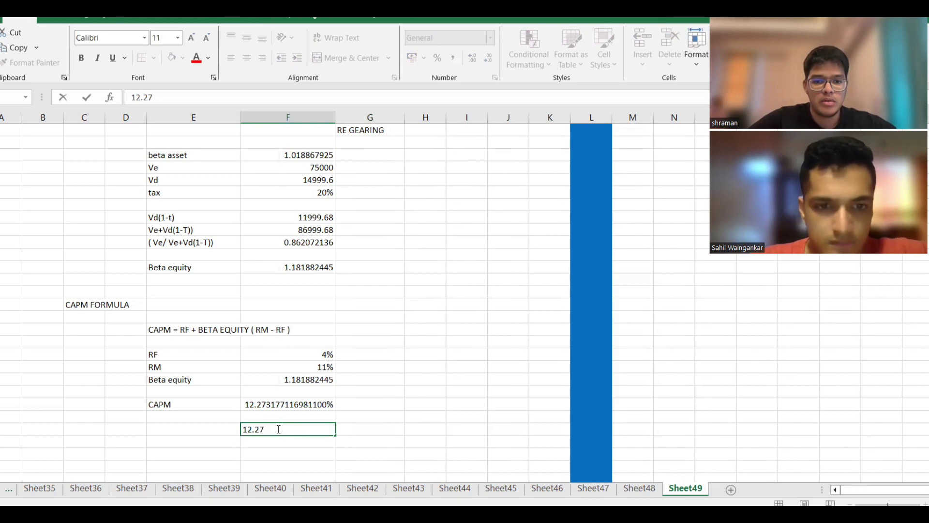
pyautogui.write('%')
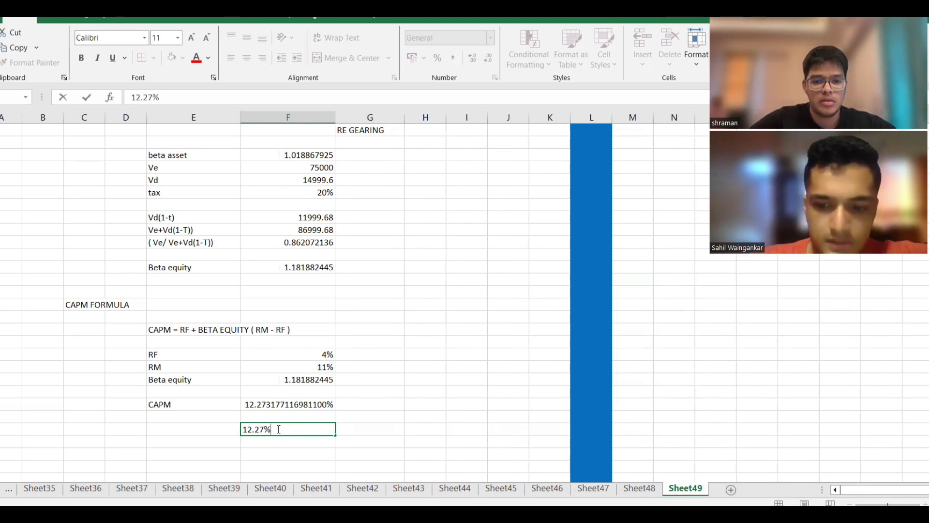
pyautogui.press('Return')
pyautogui.press('Left')
pyautogui.press('Up')
pyautogui.write('Ke')
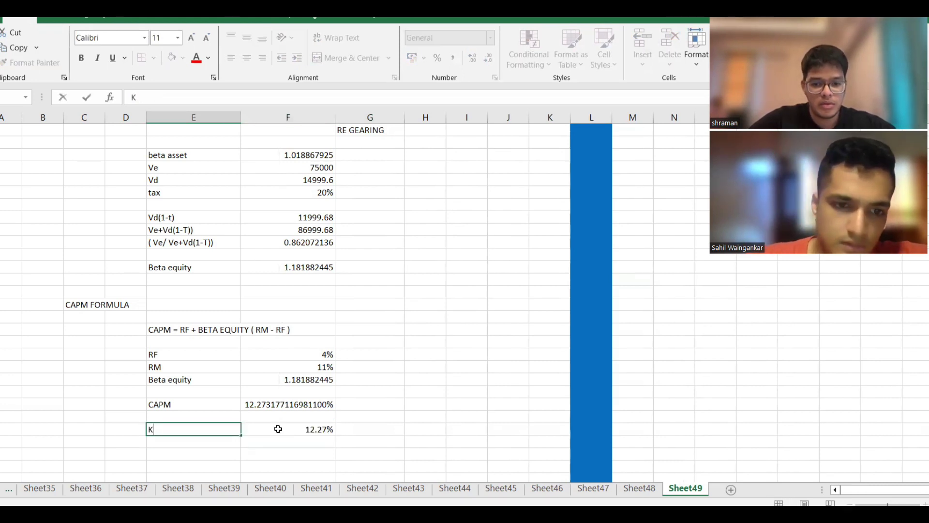
pyautogui.press('BackSpace')
pyautogui.write('e')
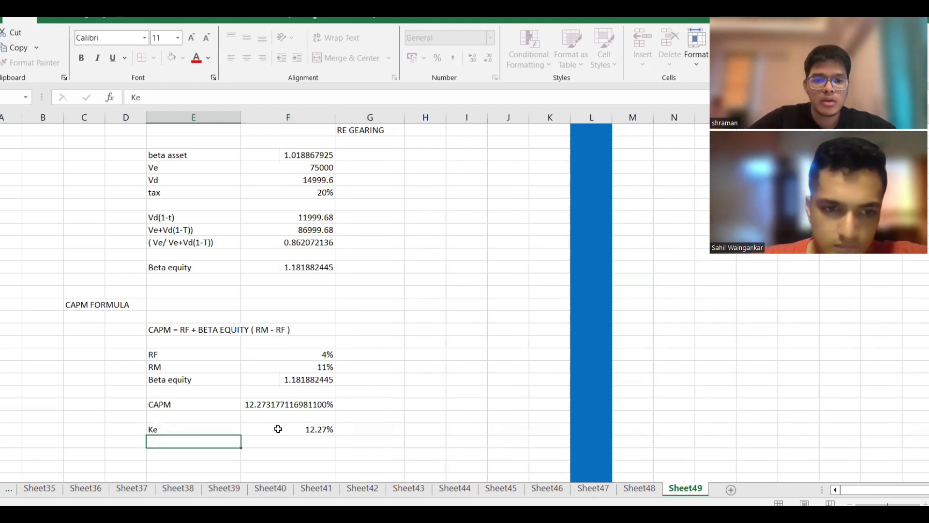
# Highlight the Ke label and its value with a yellow fill
pyautogui.keyDown('shift'); pyautogui.click(278, 429); pyautogui.keyUp('shift')
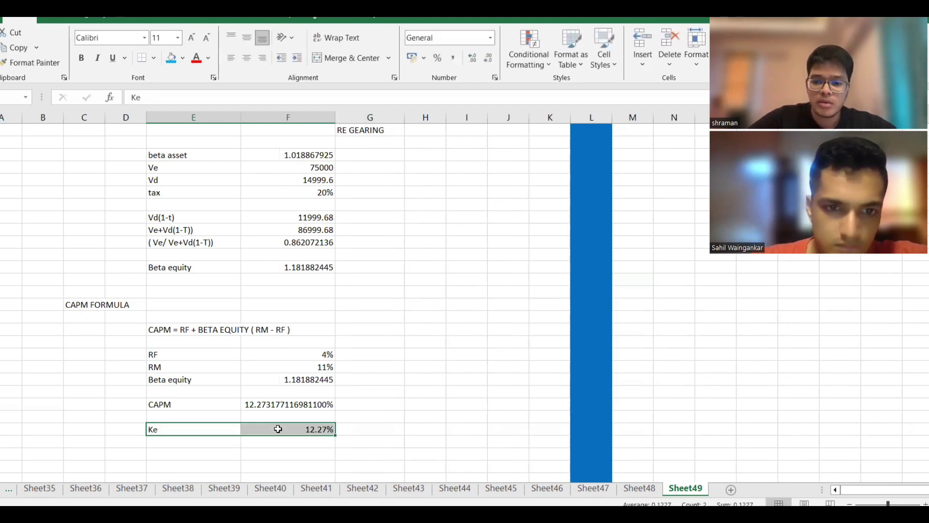
pyautogui.click(182, 58)
pyautogui.click(203, 158)
pyautogui.click(220, 255)
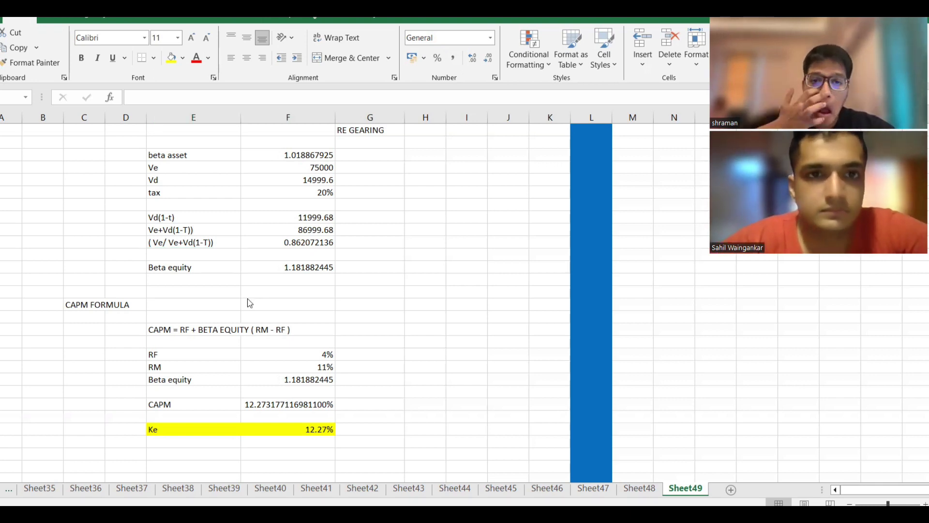
# Switch to the PDFs to review the model answer and question for part (b), and return to the spreadsheet
pyautogui.hotkey('alt', 'Tab')
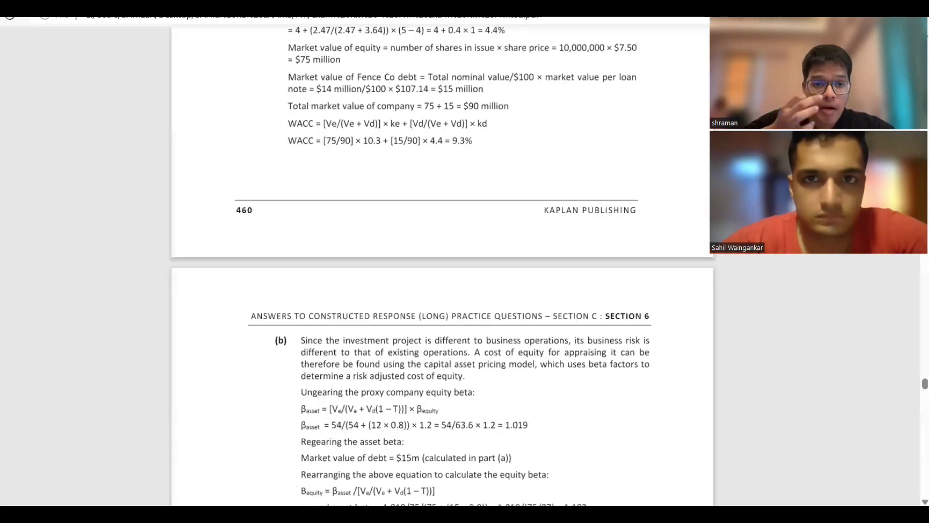
pyautogui.hotkey('alt', 'Tab')
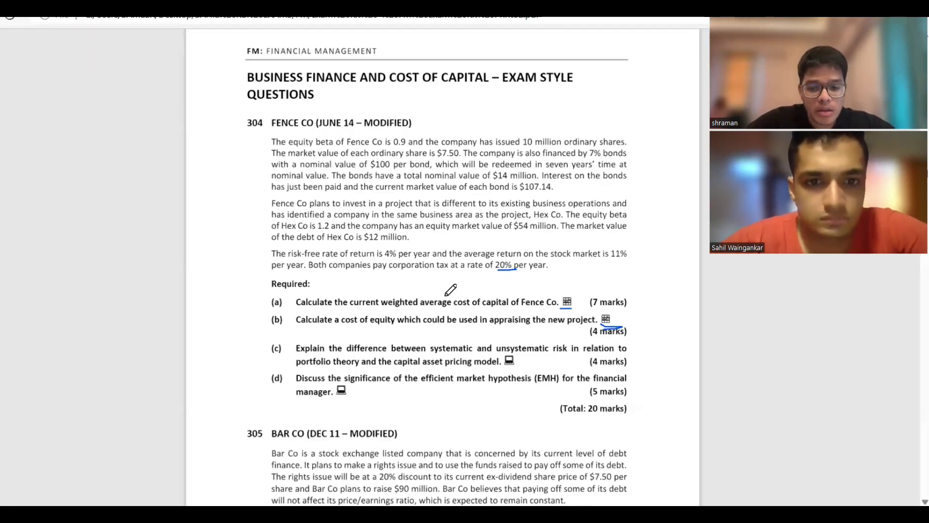
pyautogui.hotkey('alt', 'Tab')
pyautogui.hotkey('alt', 'Tab')
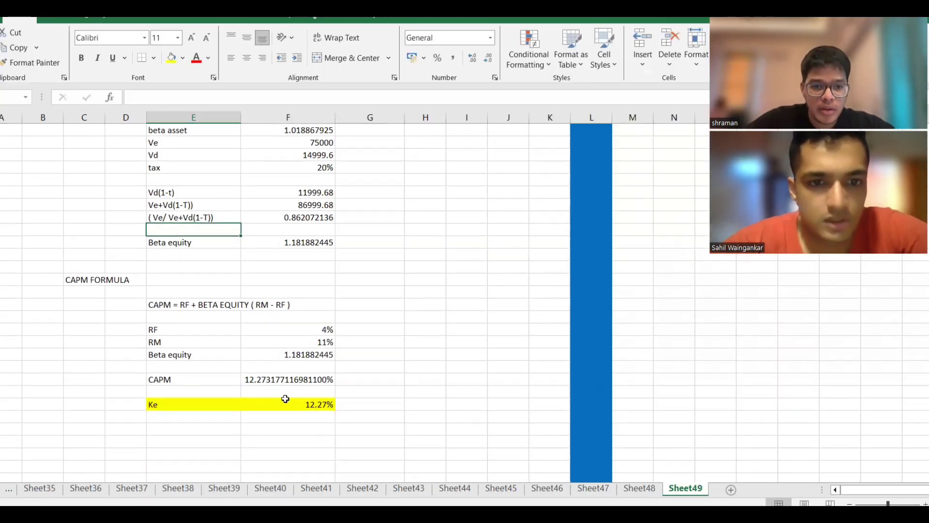
# Examine the Ke value and the cell references in the CAPM formula without changing them
pyautogui.click(305, 404)
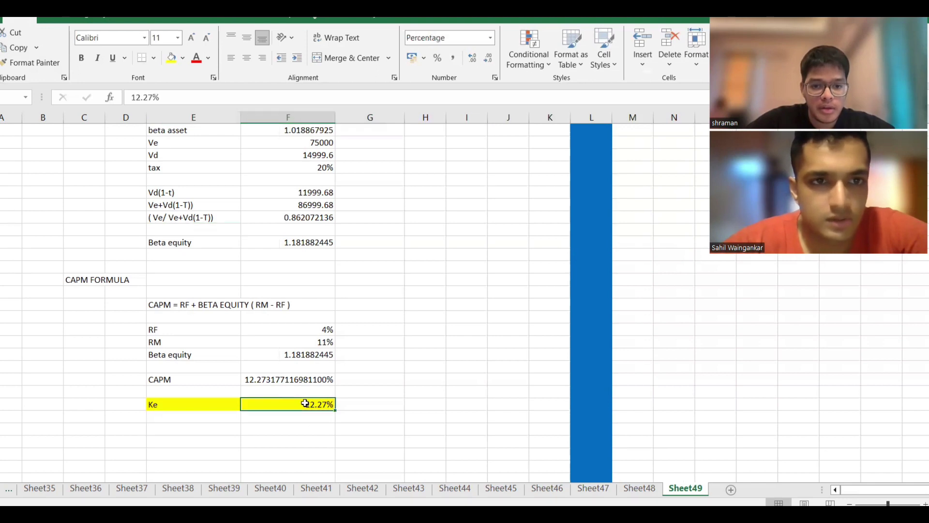
pyautogui.click(305, 376)
pyautogui.click(273, 97)
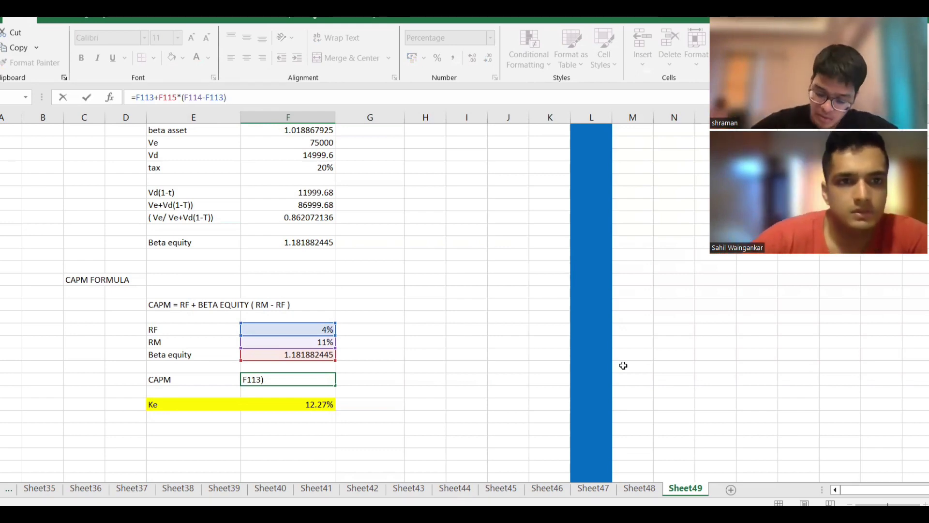
pyautogui.click(521, 302)
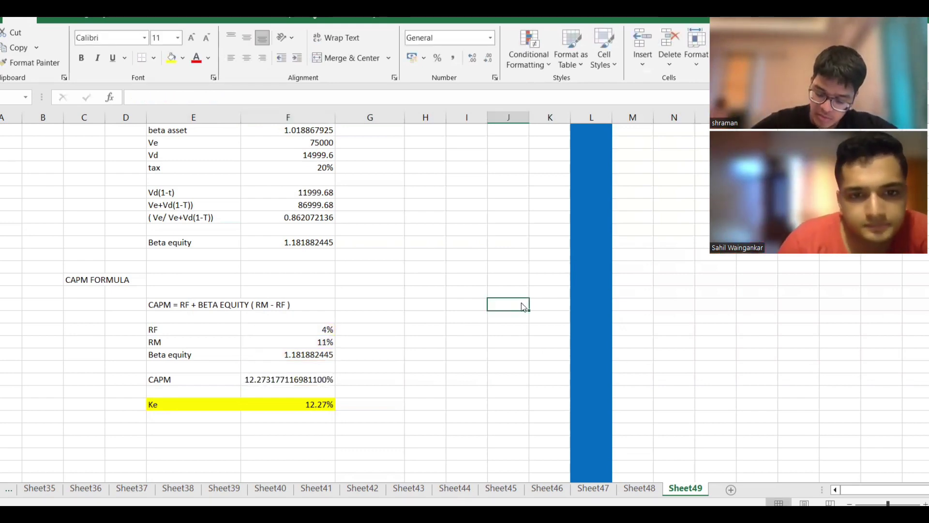
# Compare the spreadsheet's CAPM and Ke results with the model answer for part (b) in the PDF
pyautogui.hotkey('alt', 'Tab')
pyautogui.scroll(-3, 526, 296)
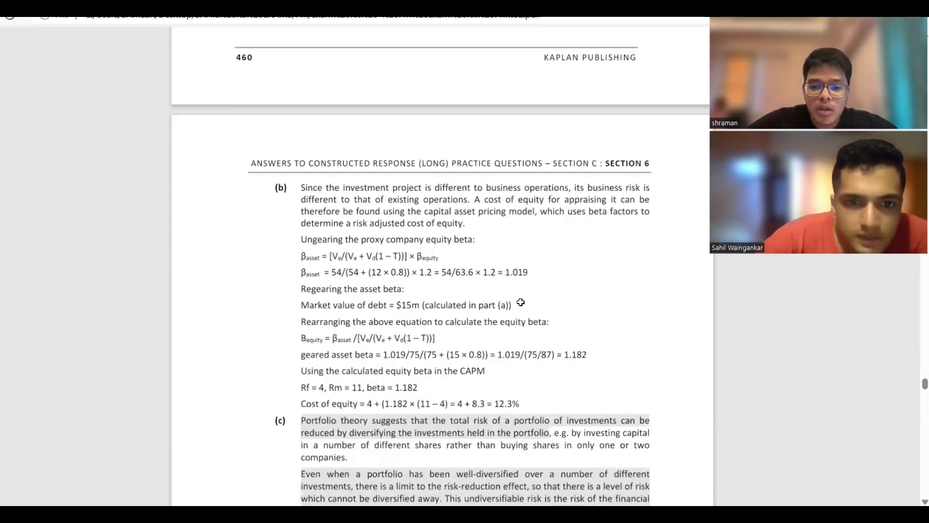
pyautogui.hotkey('alt', 'Tab')
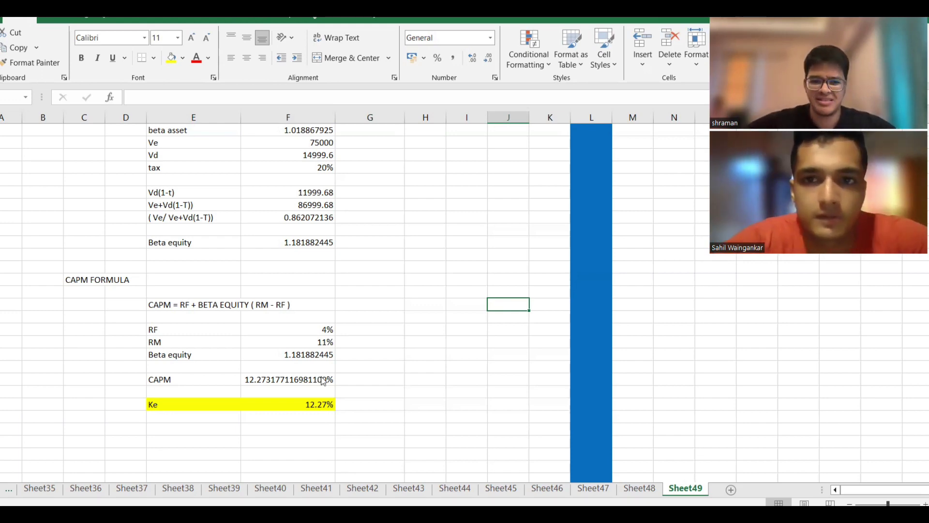
pyautogui.hotkey('alt', 'Tab')
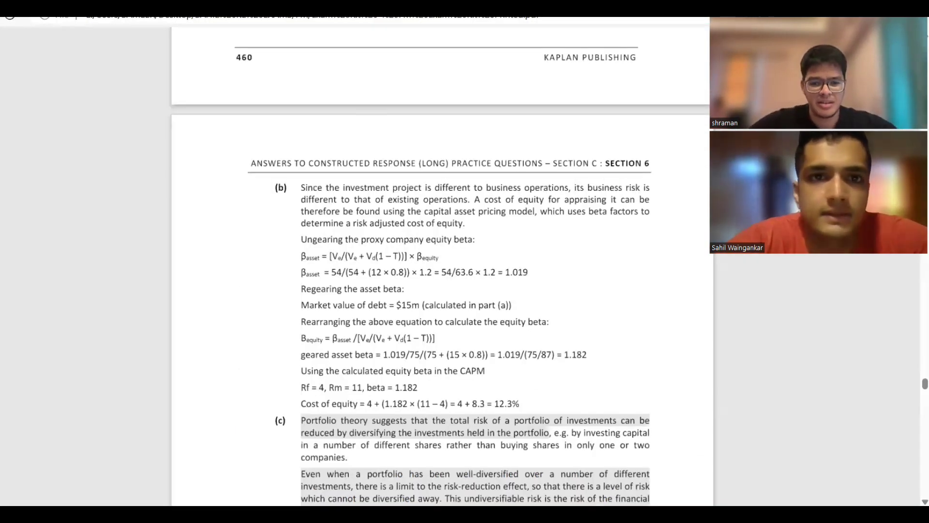
# Return to question 304 Fence Co in the PDF, follow part (b)'s link to its model answer, and go back to the question's requirements
pyautogui.hotkey('alt', 'Tab')
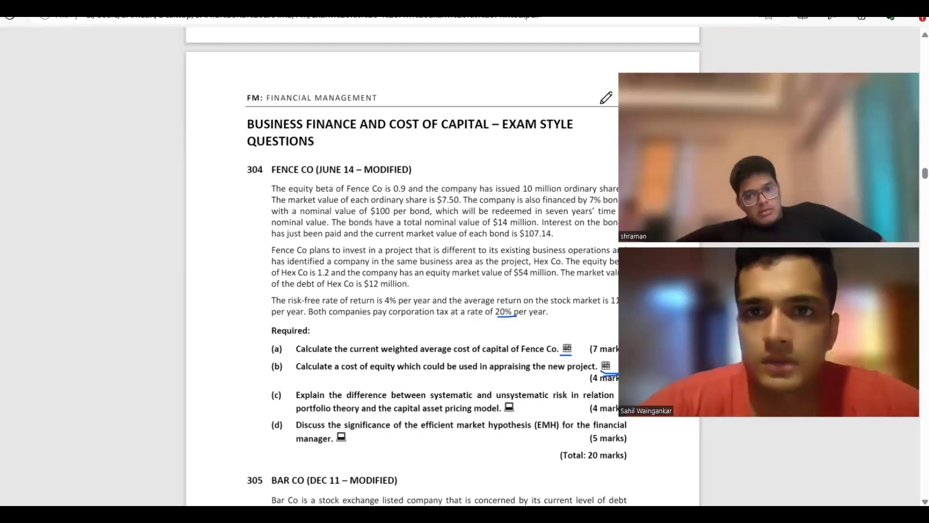
pyautogui.click(606, 365)
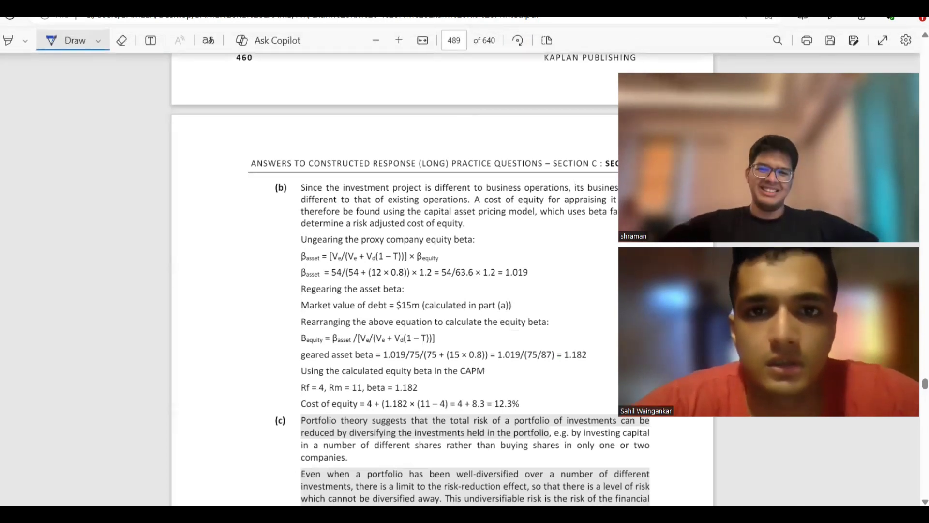
pyautogui.hotkey('alt', 'Left')
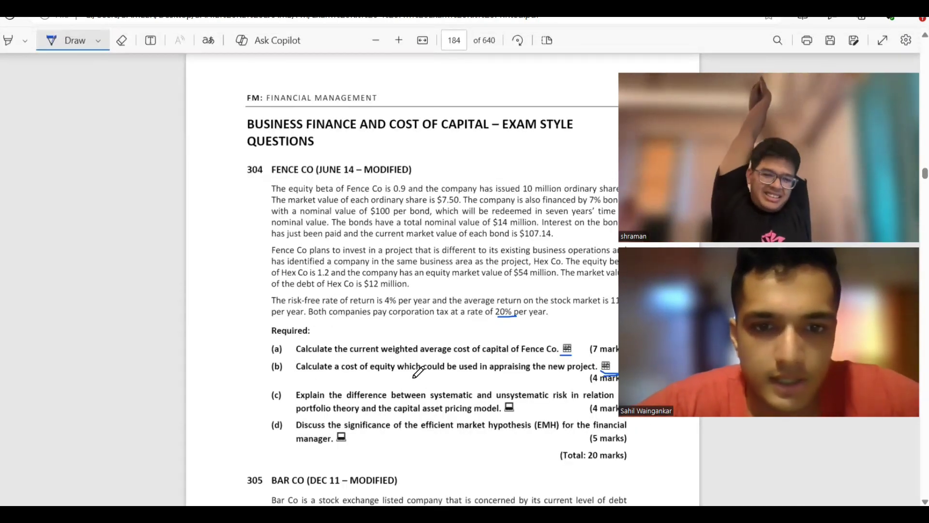
pyautogui.scroll(-1, 419, 372)
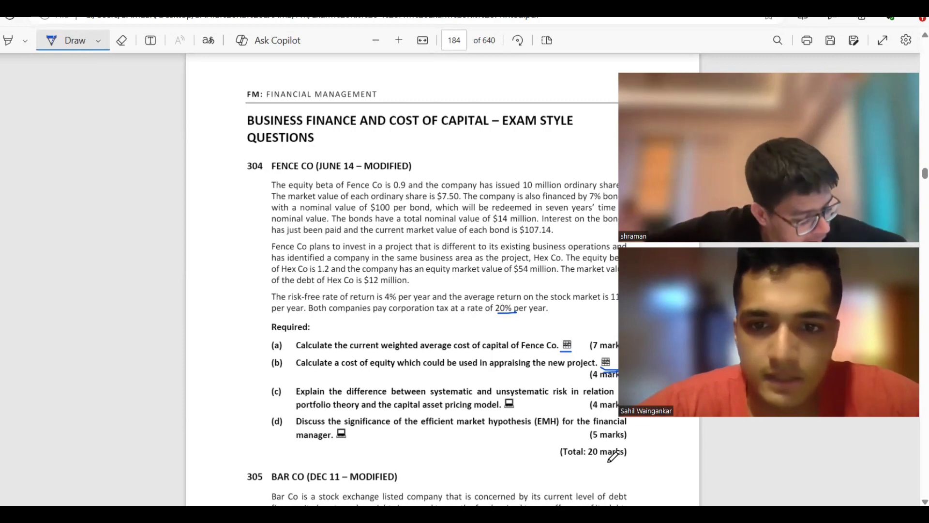